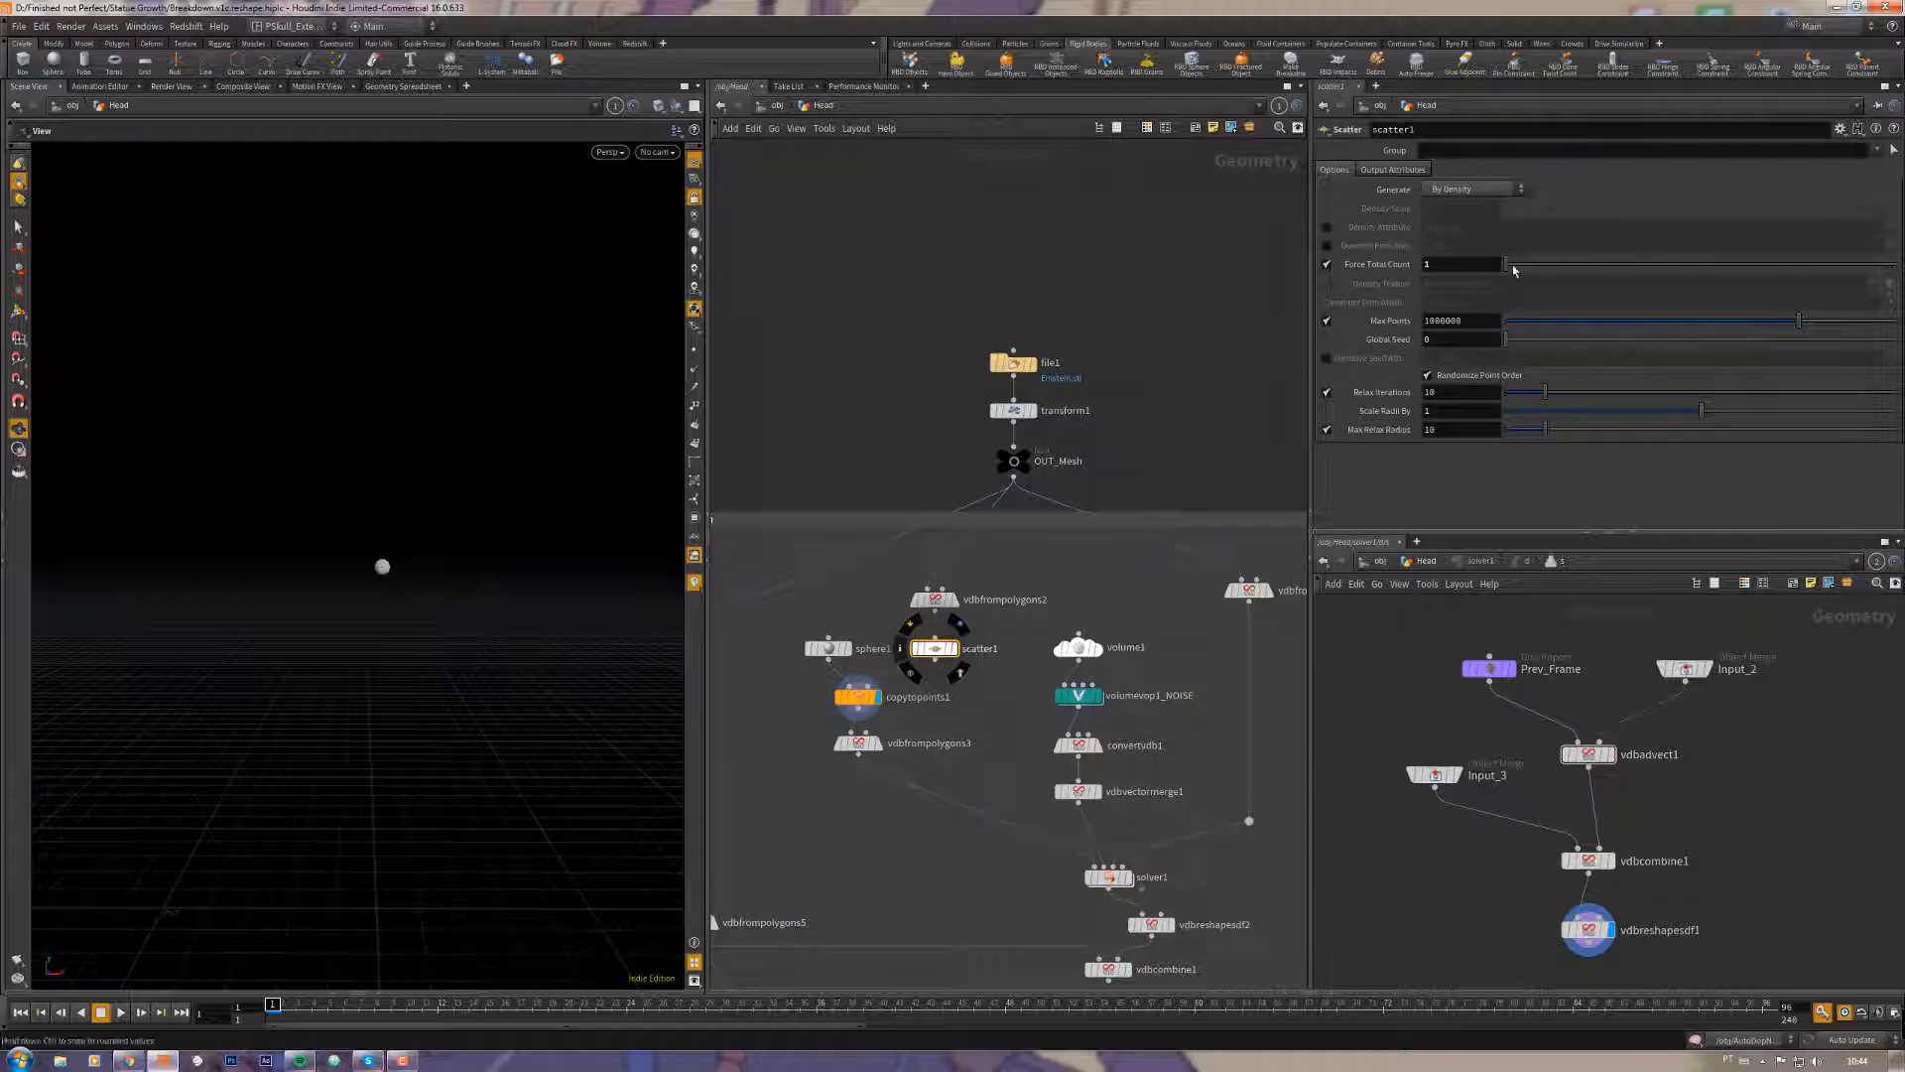
Step: Display the vdbfrompolygons3 node's output in the viewport and open its parameters
click(877, 742)
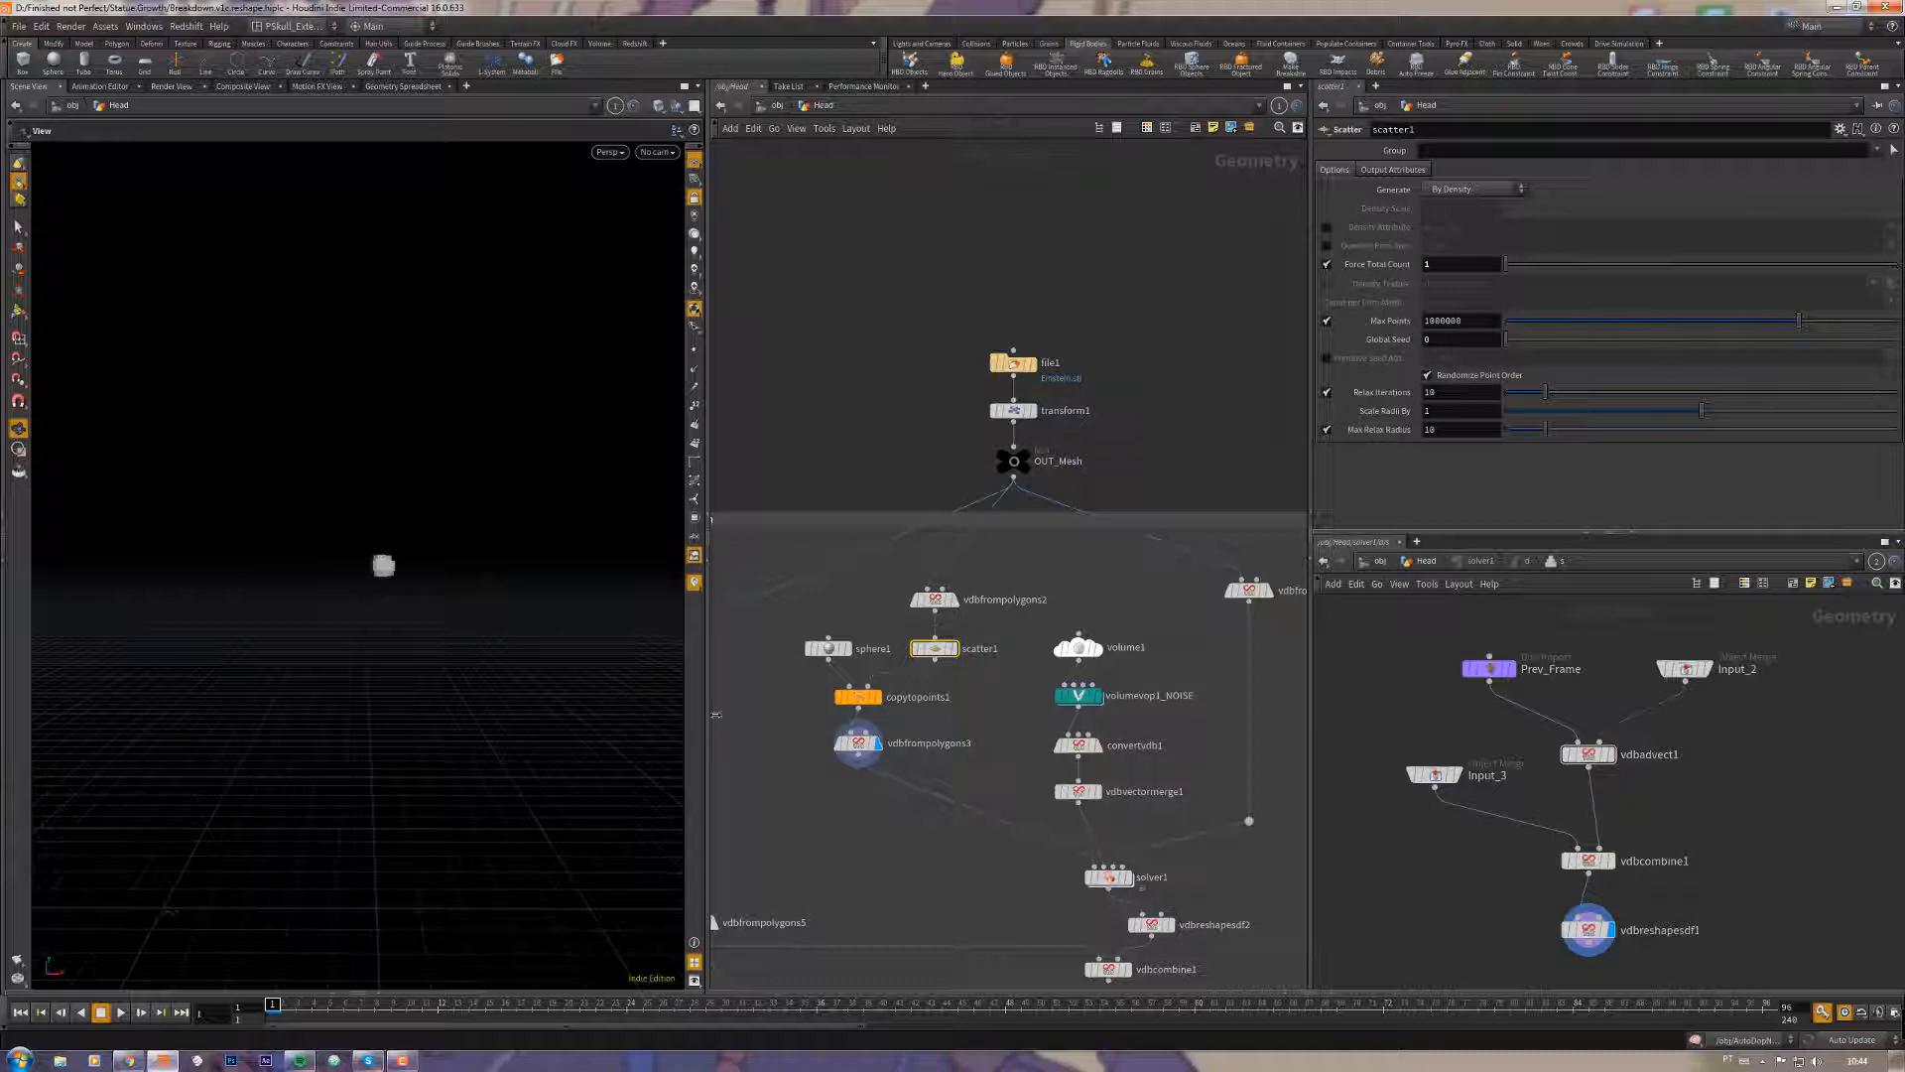
click(859, 745)
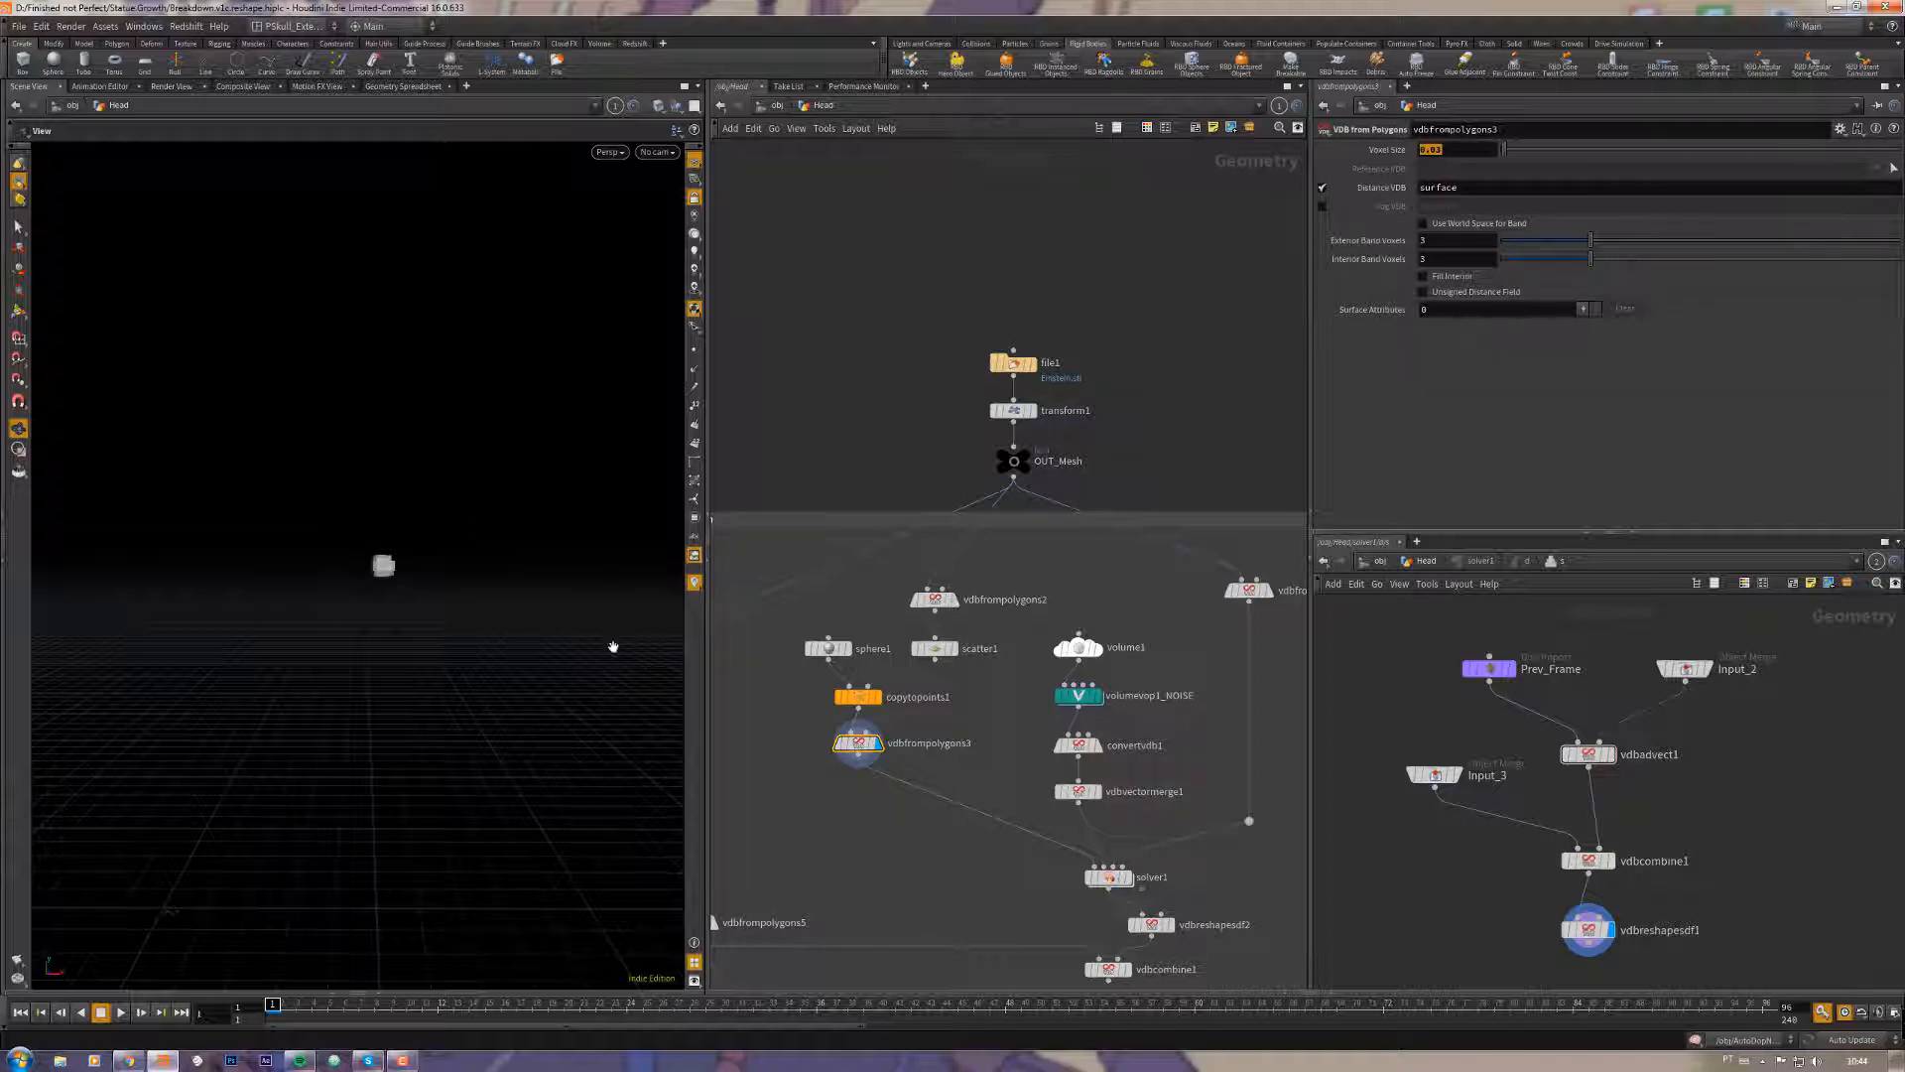
middle_drag(863, 825, 821, 799)
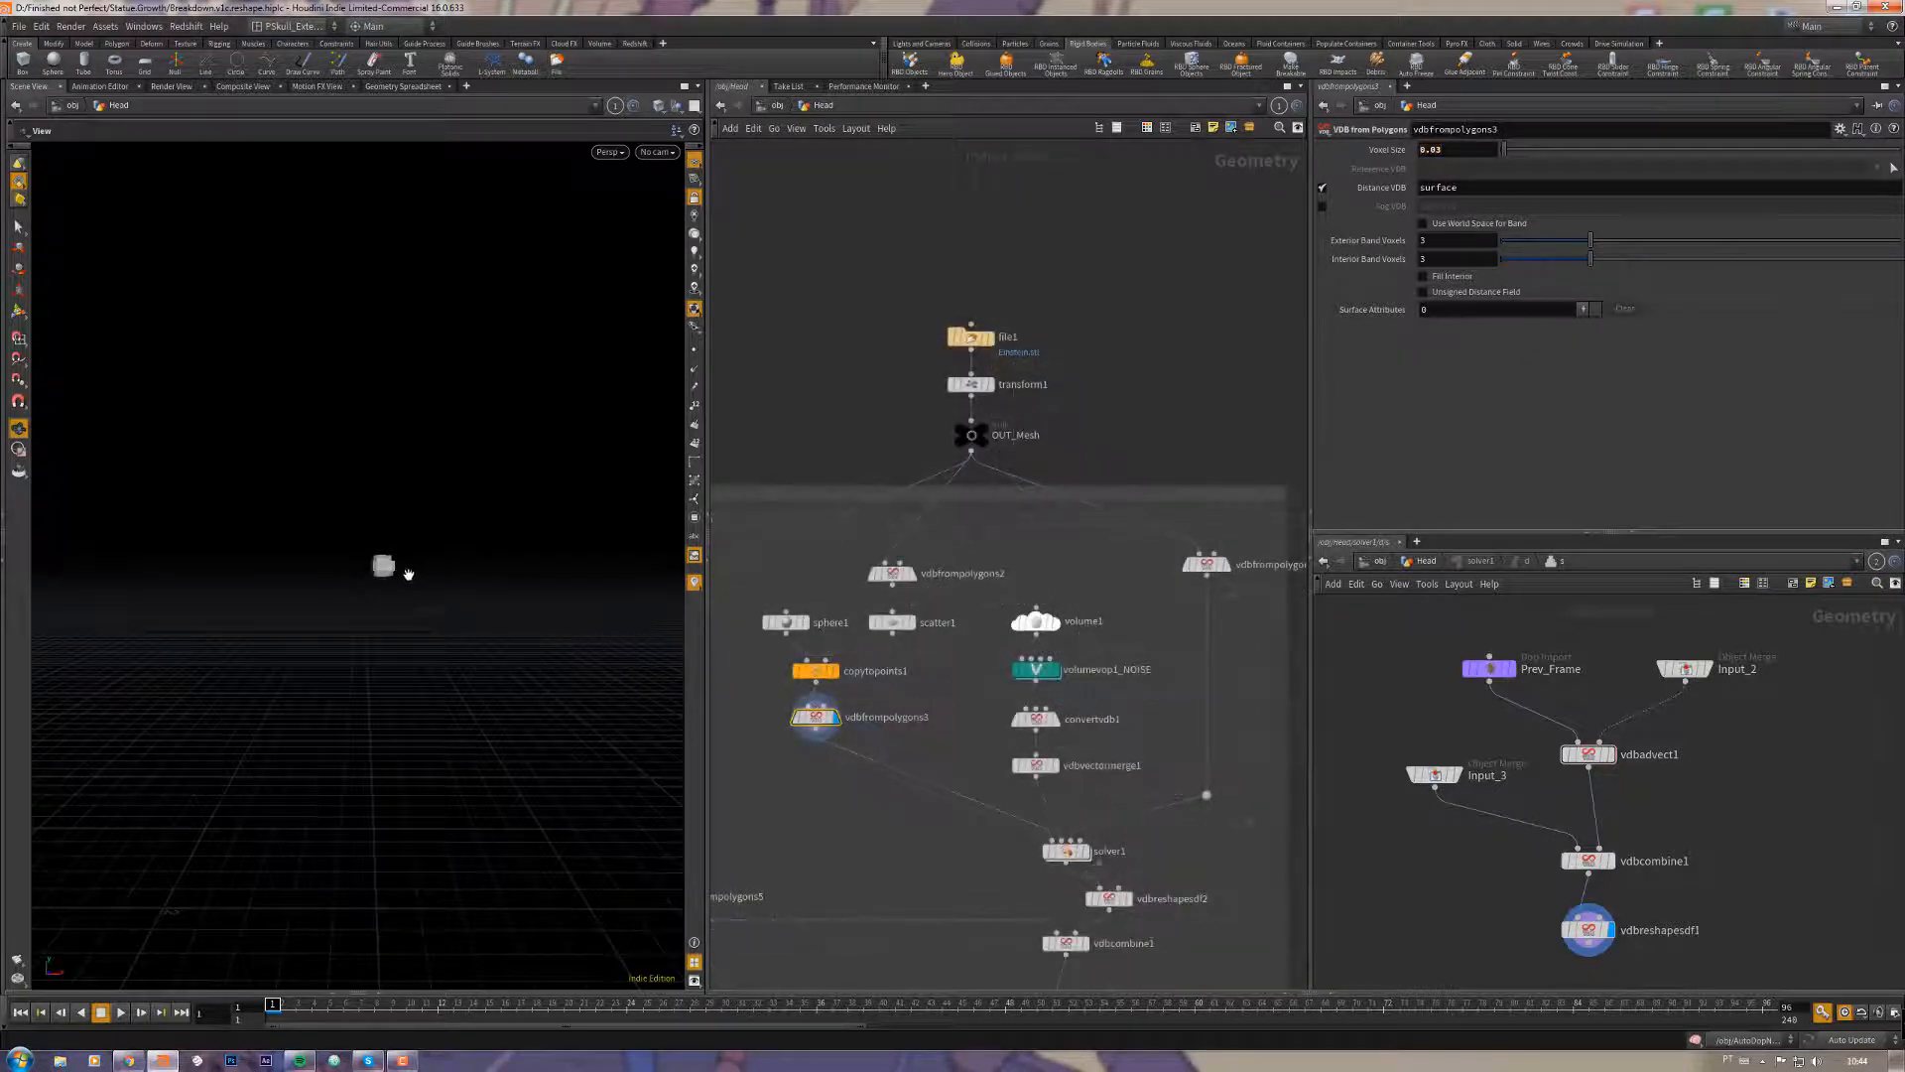
Step: Examine the parameters of vdbreshapesdf1 and vdbadvect1 inside the solver, followed by those of solver1
drag(1070, 851, 1070, 847)
drag(1722, 732, 1568, 770)
click(1586, 933)
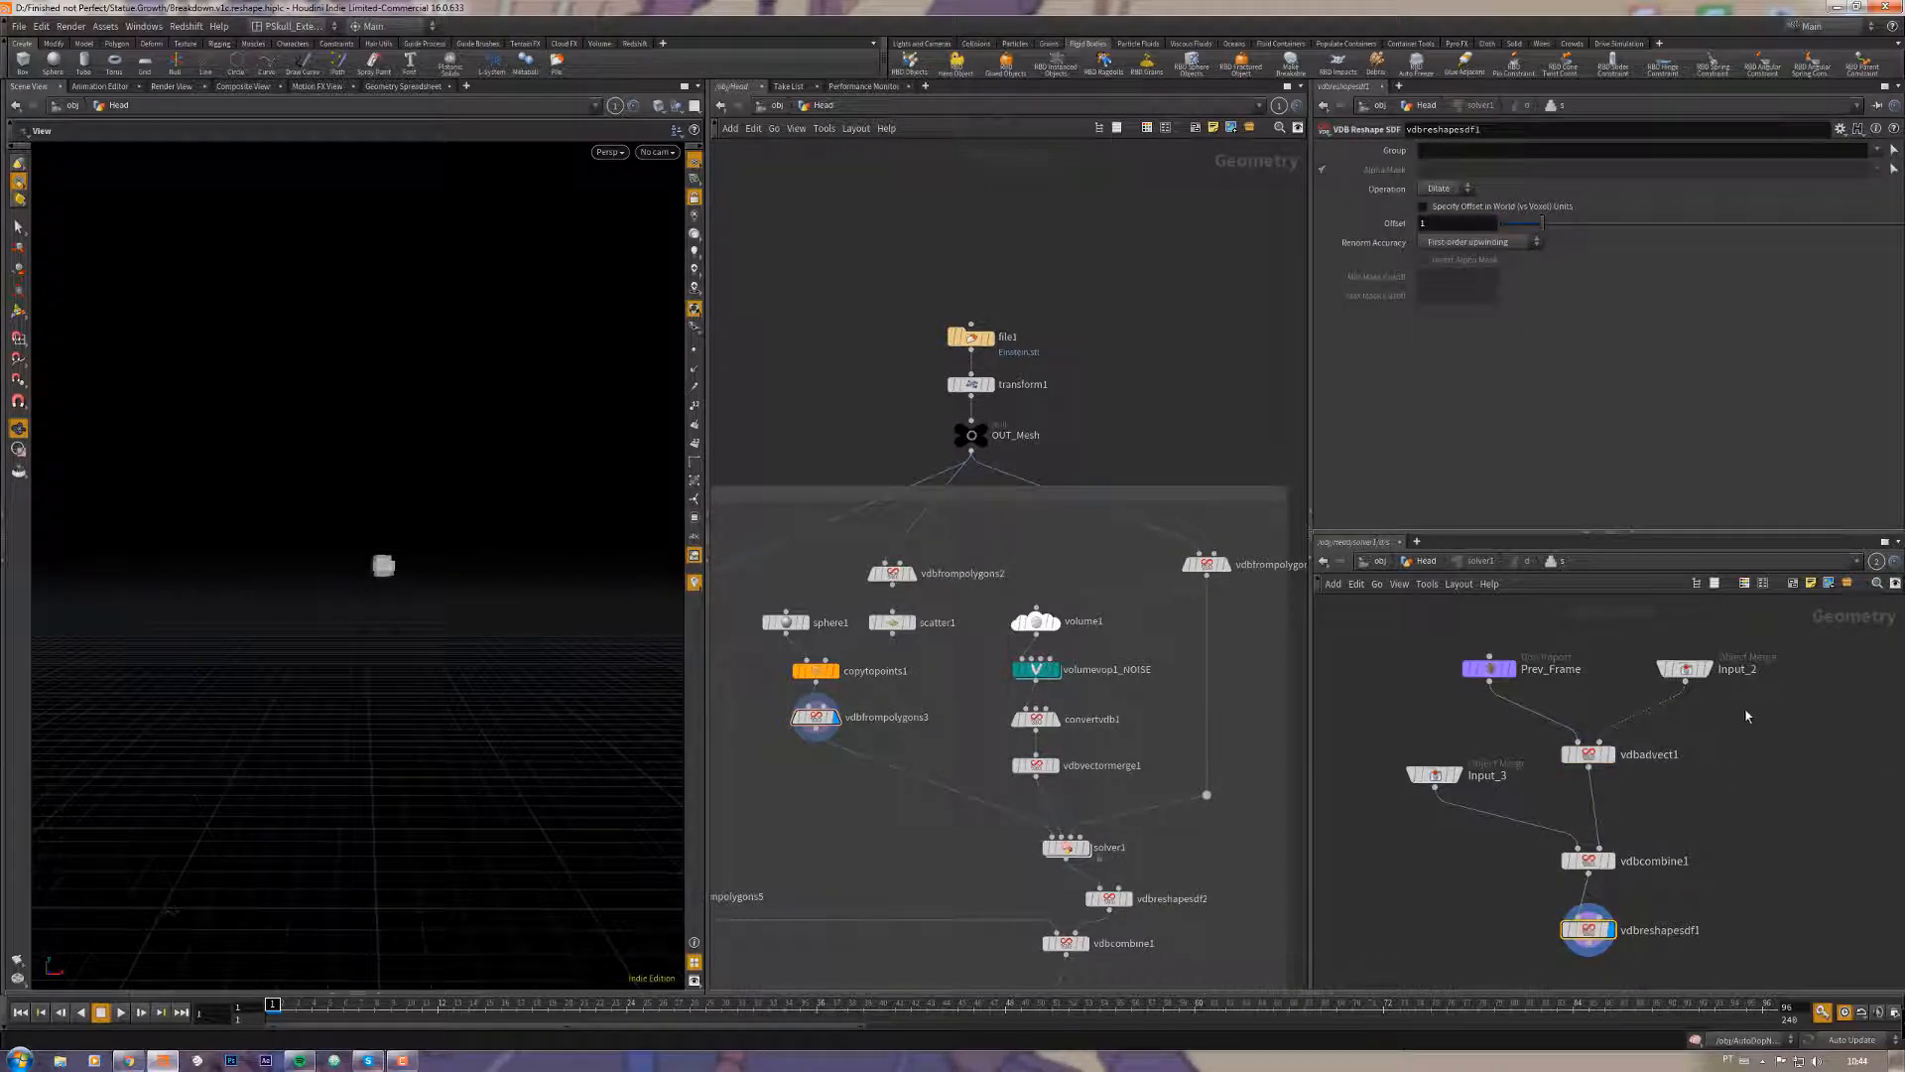
click(1654, 753)
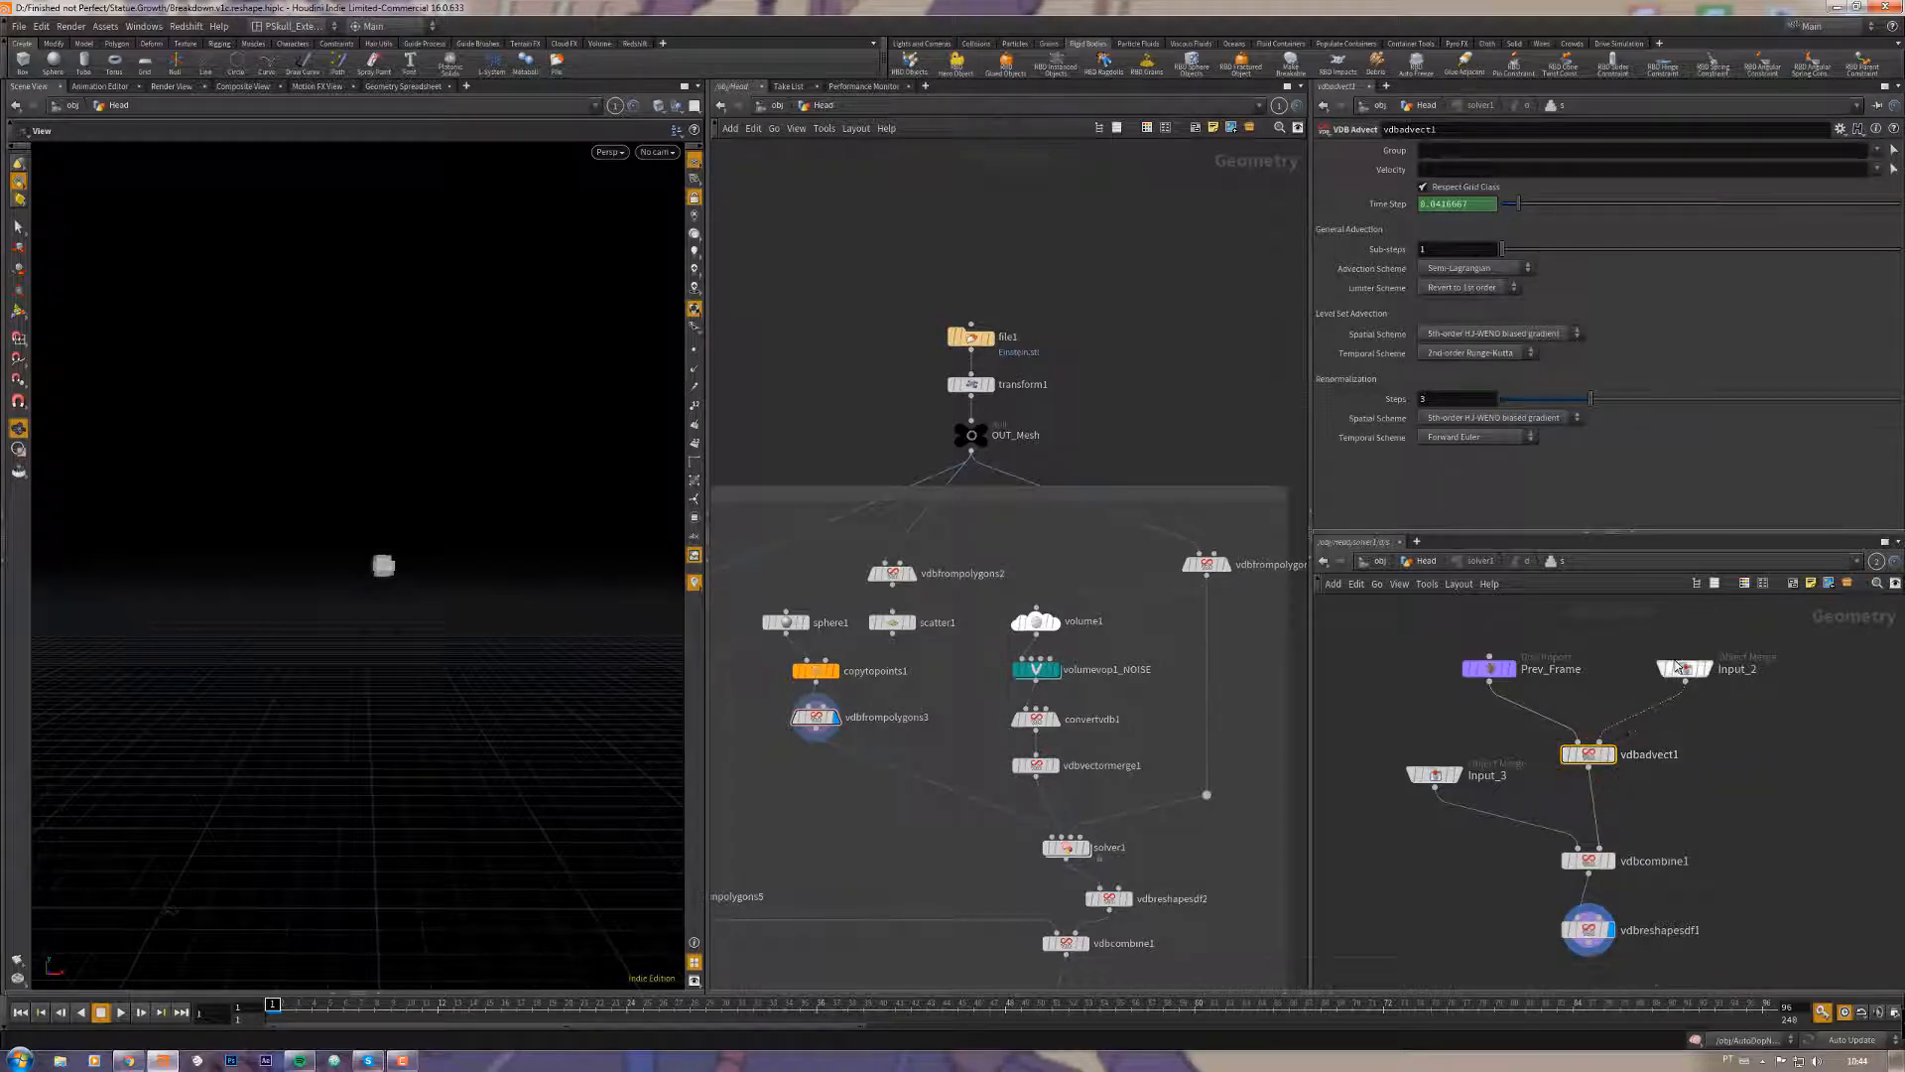
scroll(1021, 850, up, 3)
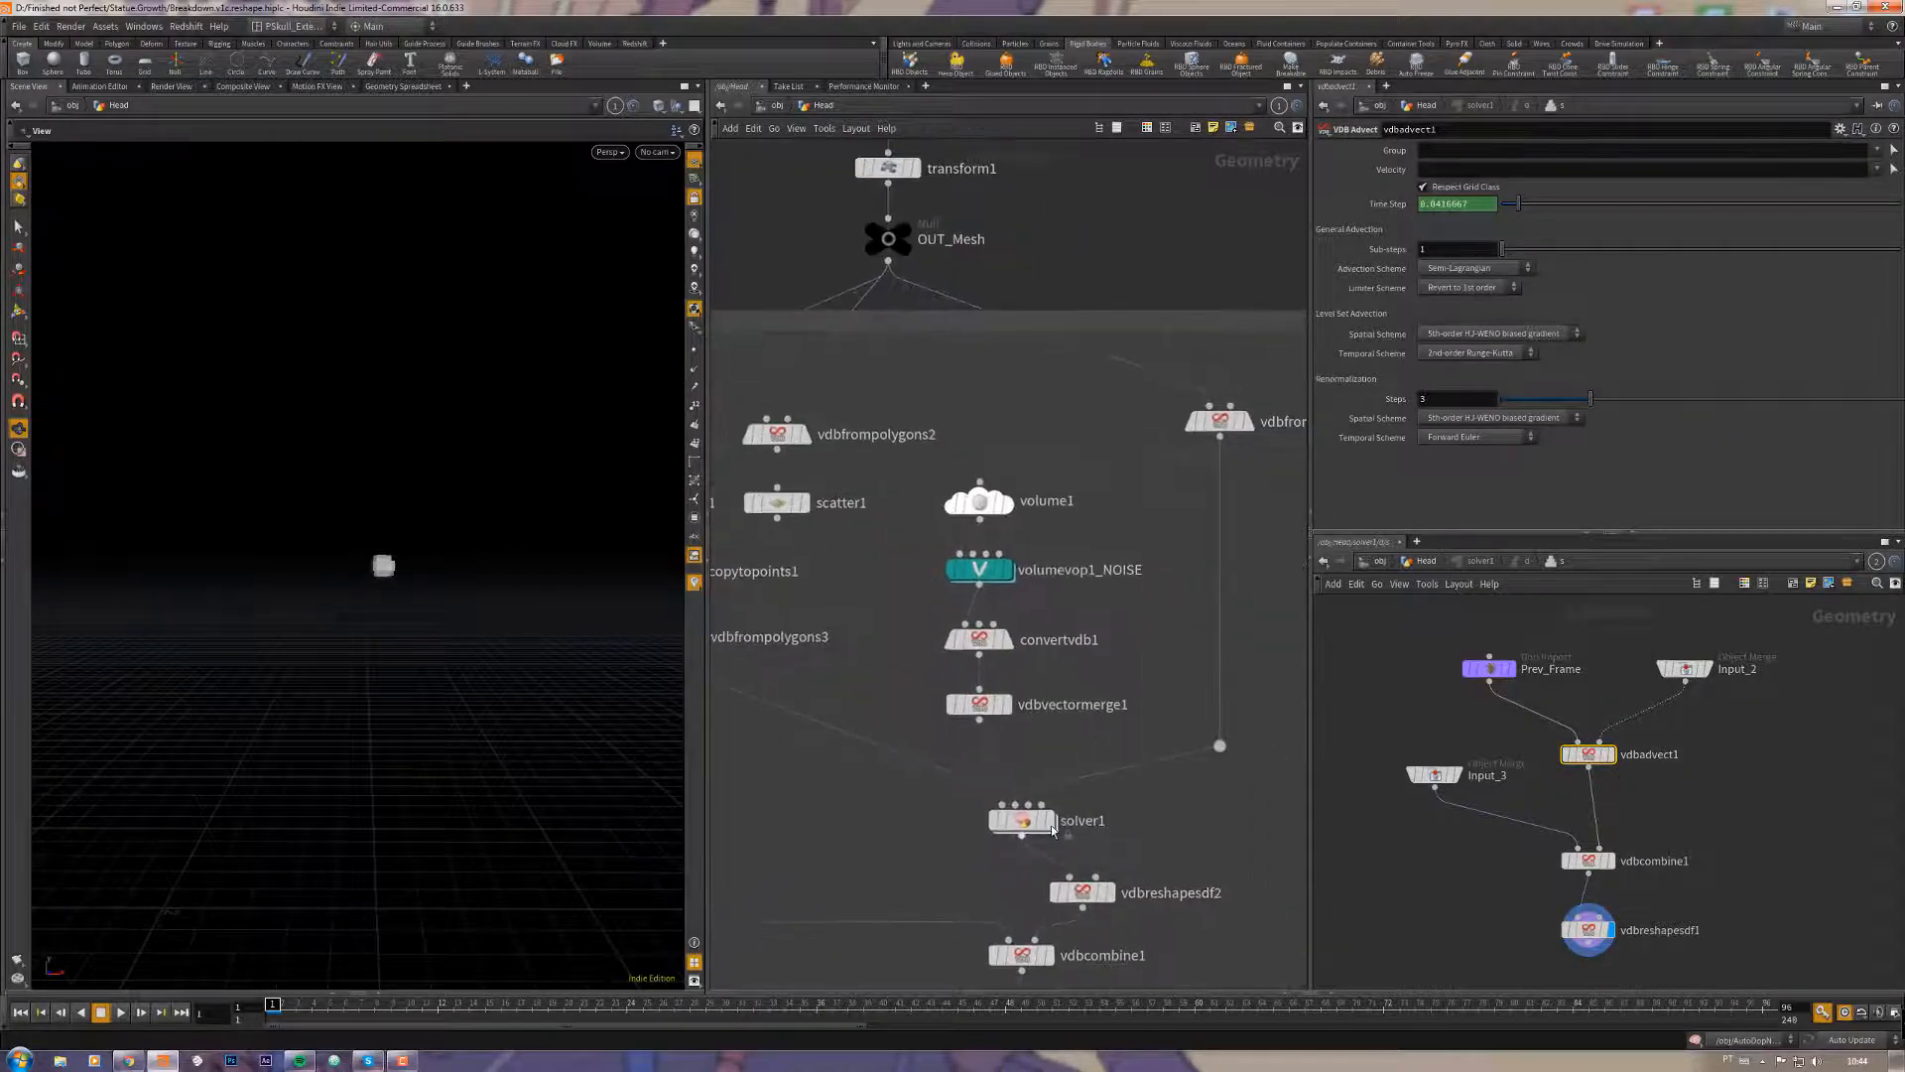
click(1030, 820)
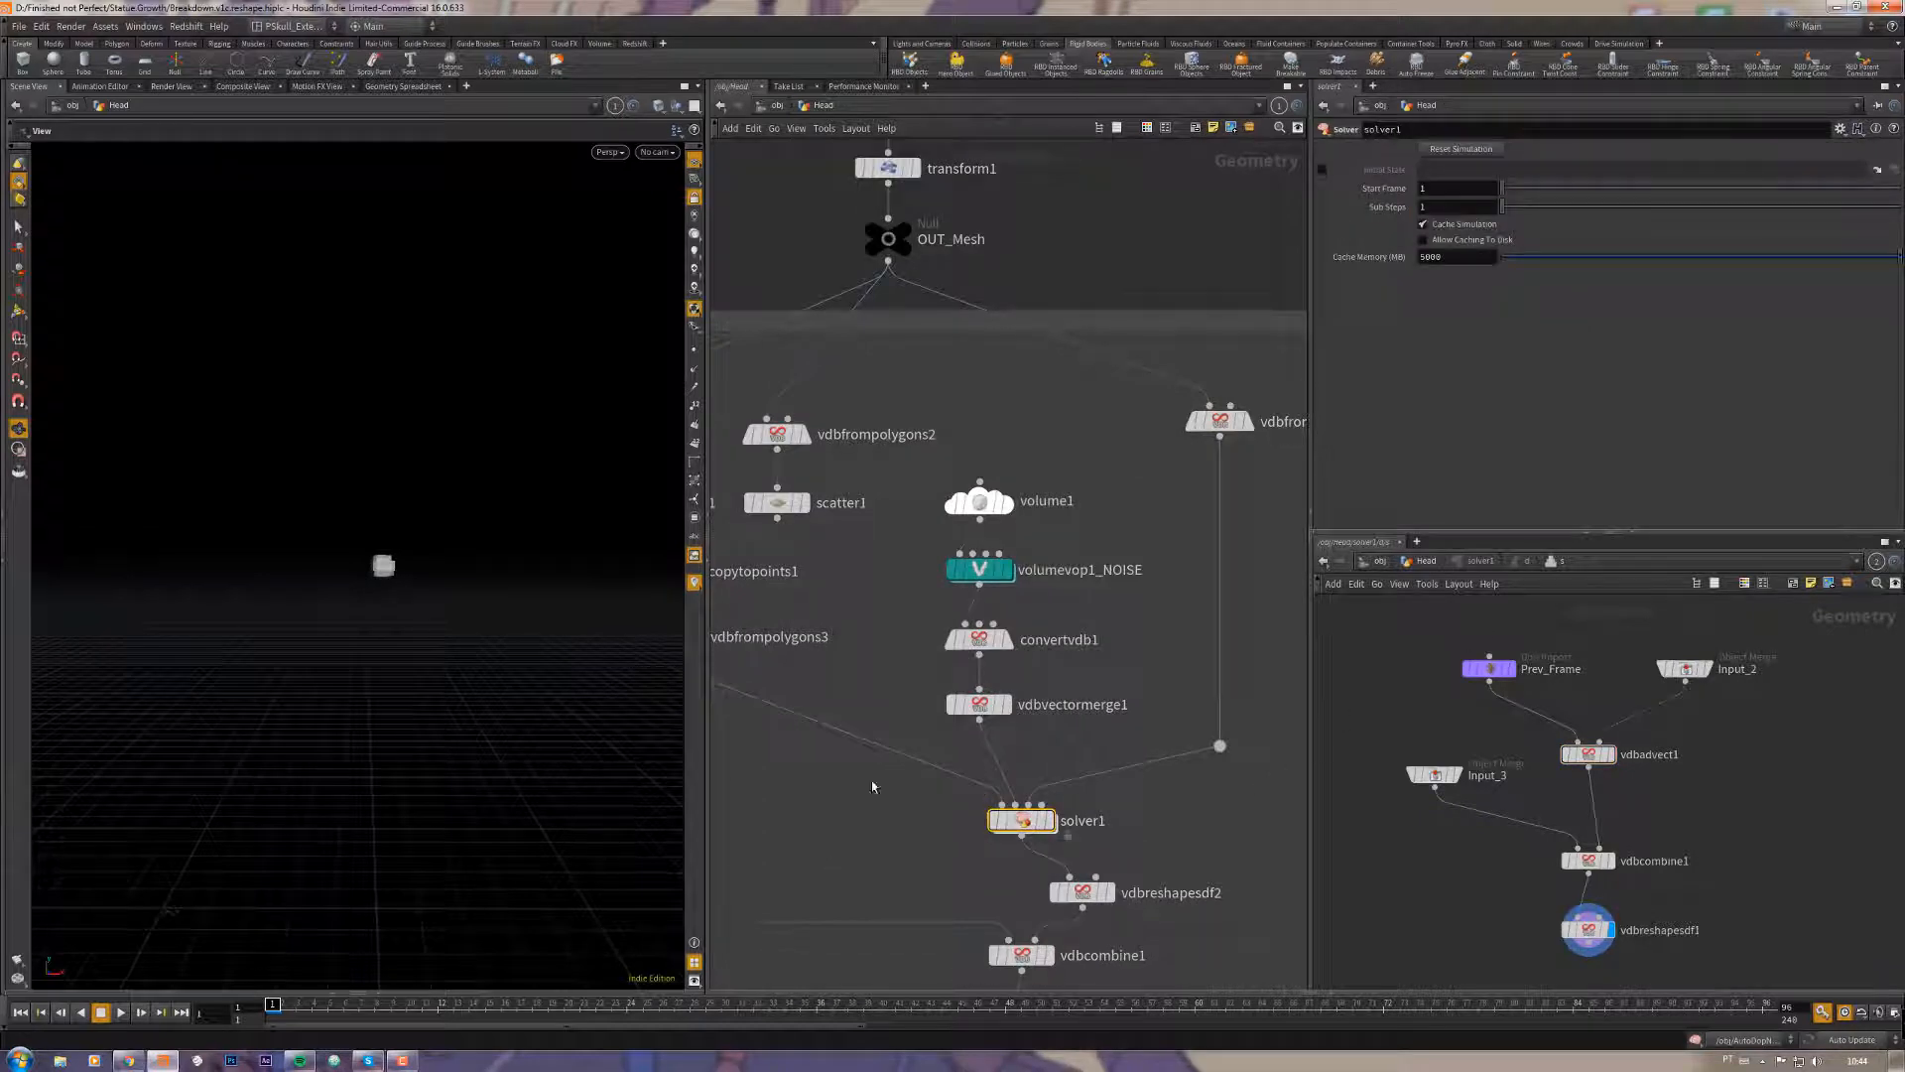
Step: Review the settings of the solver network's VDB Reshape SDF node, finishing with the VDB Advect node
mouse_move(1844, 771)
middle_down()
mouse_move(1783, 795)
mouse_move(1845, 766)
middle_up()
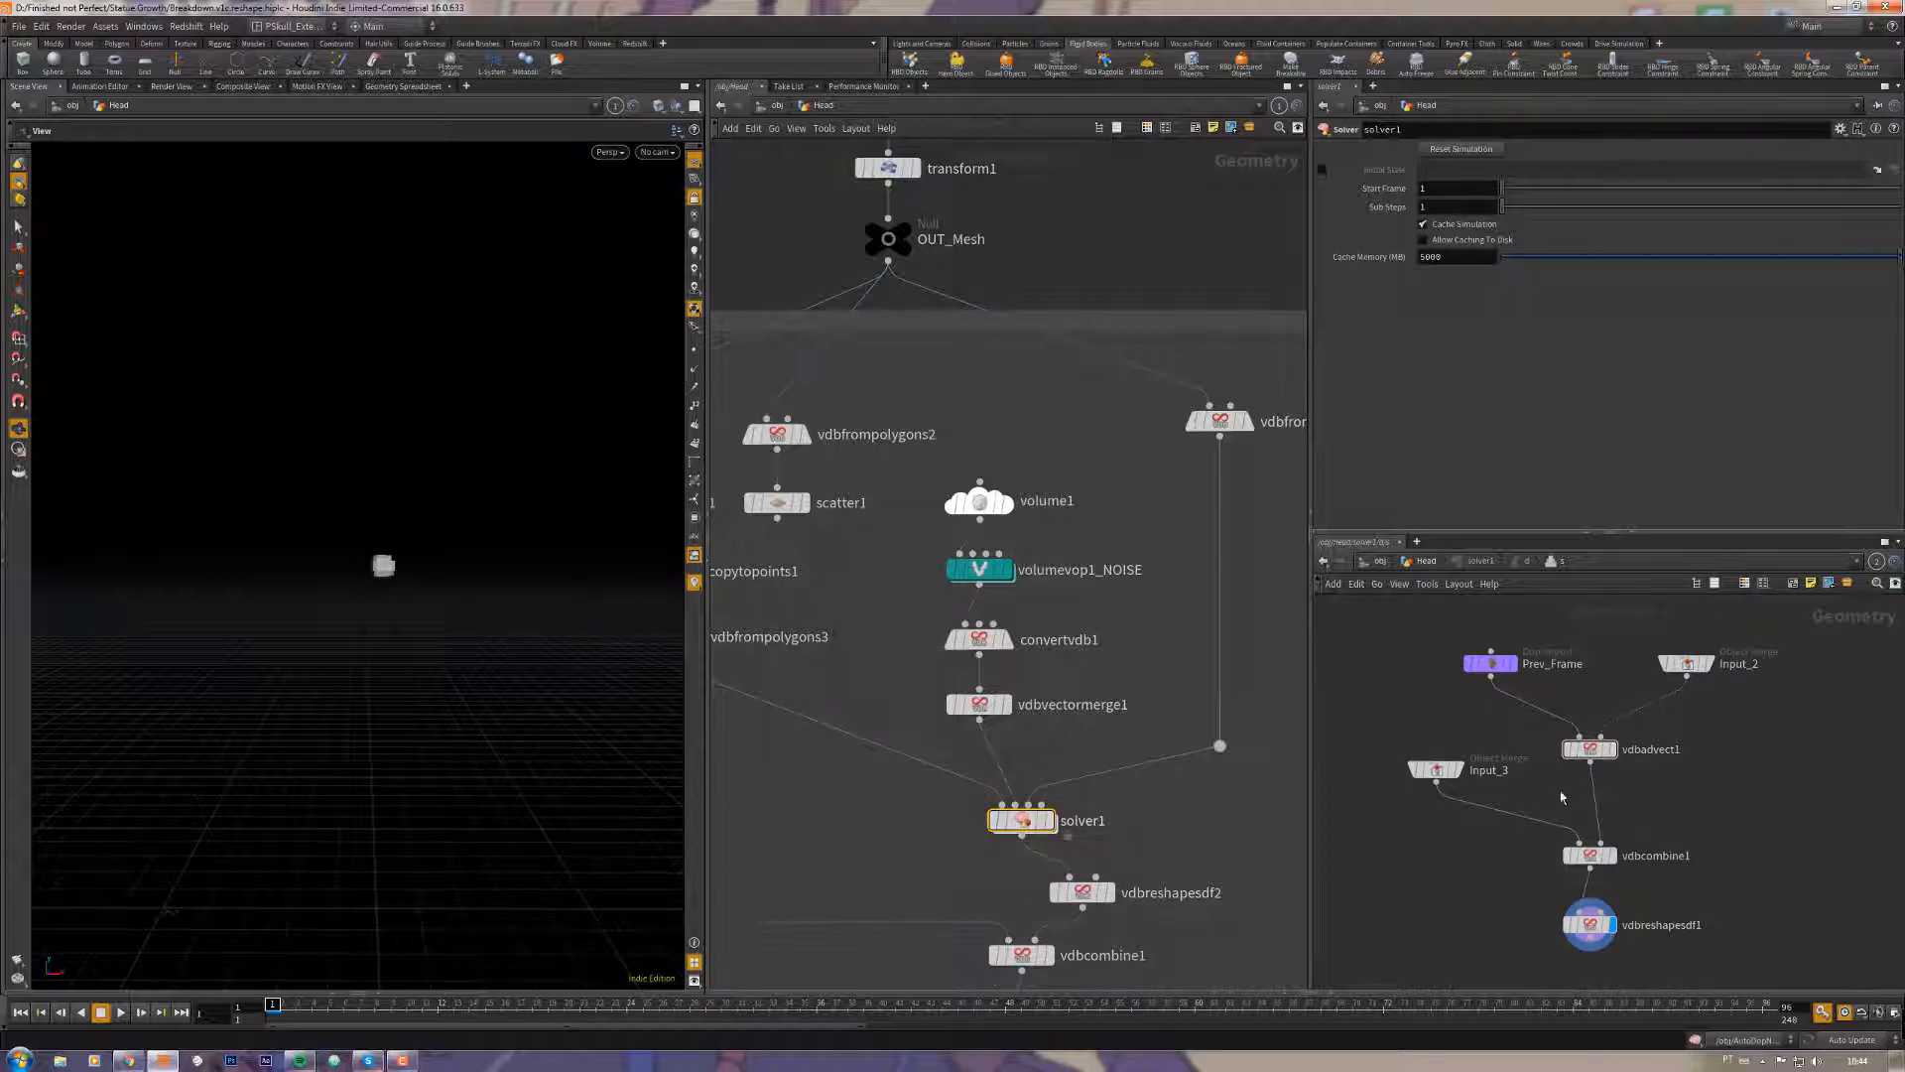
click(1590, 750)
click(1590, 925)
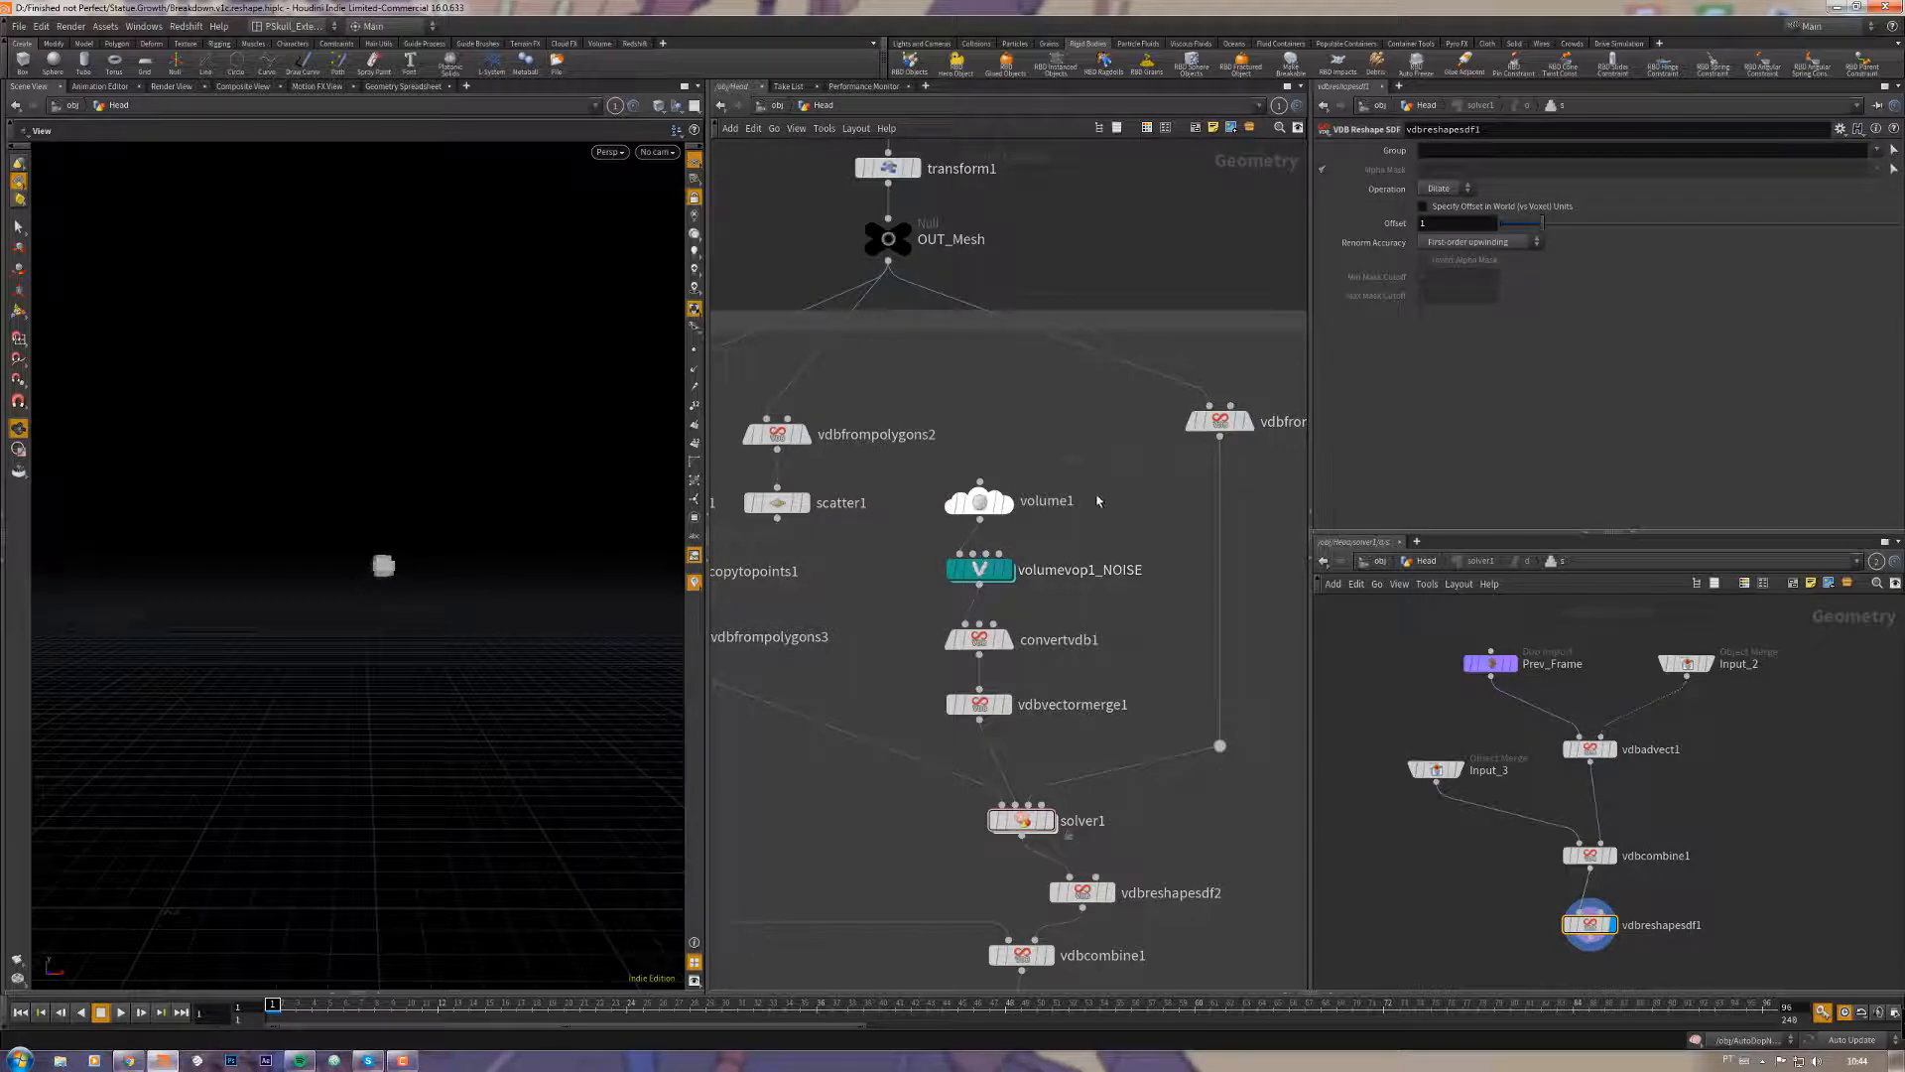
middle_drag(1144, 698, 1161, 686)
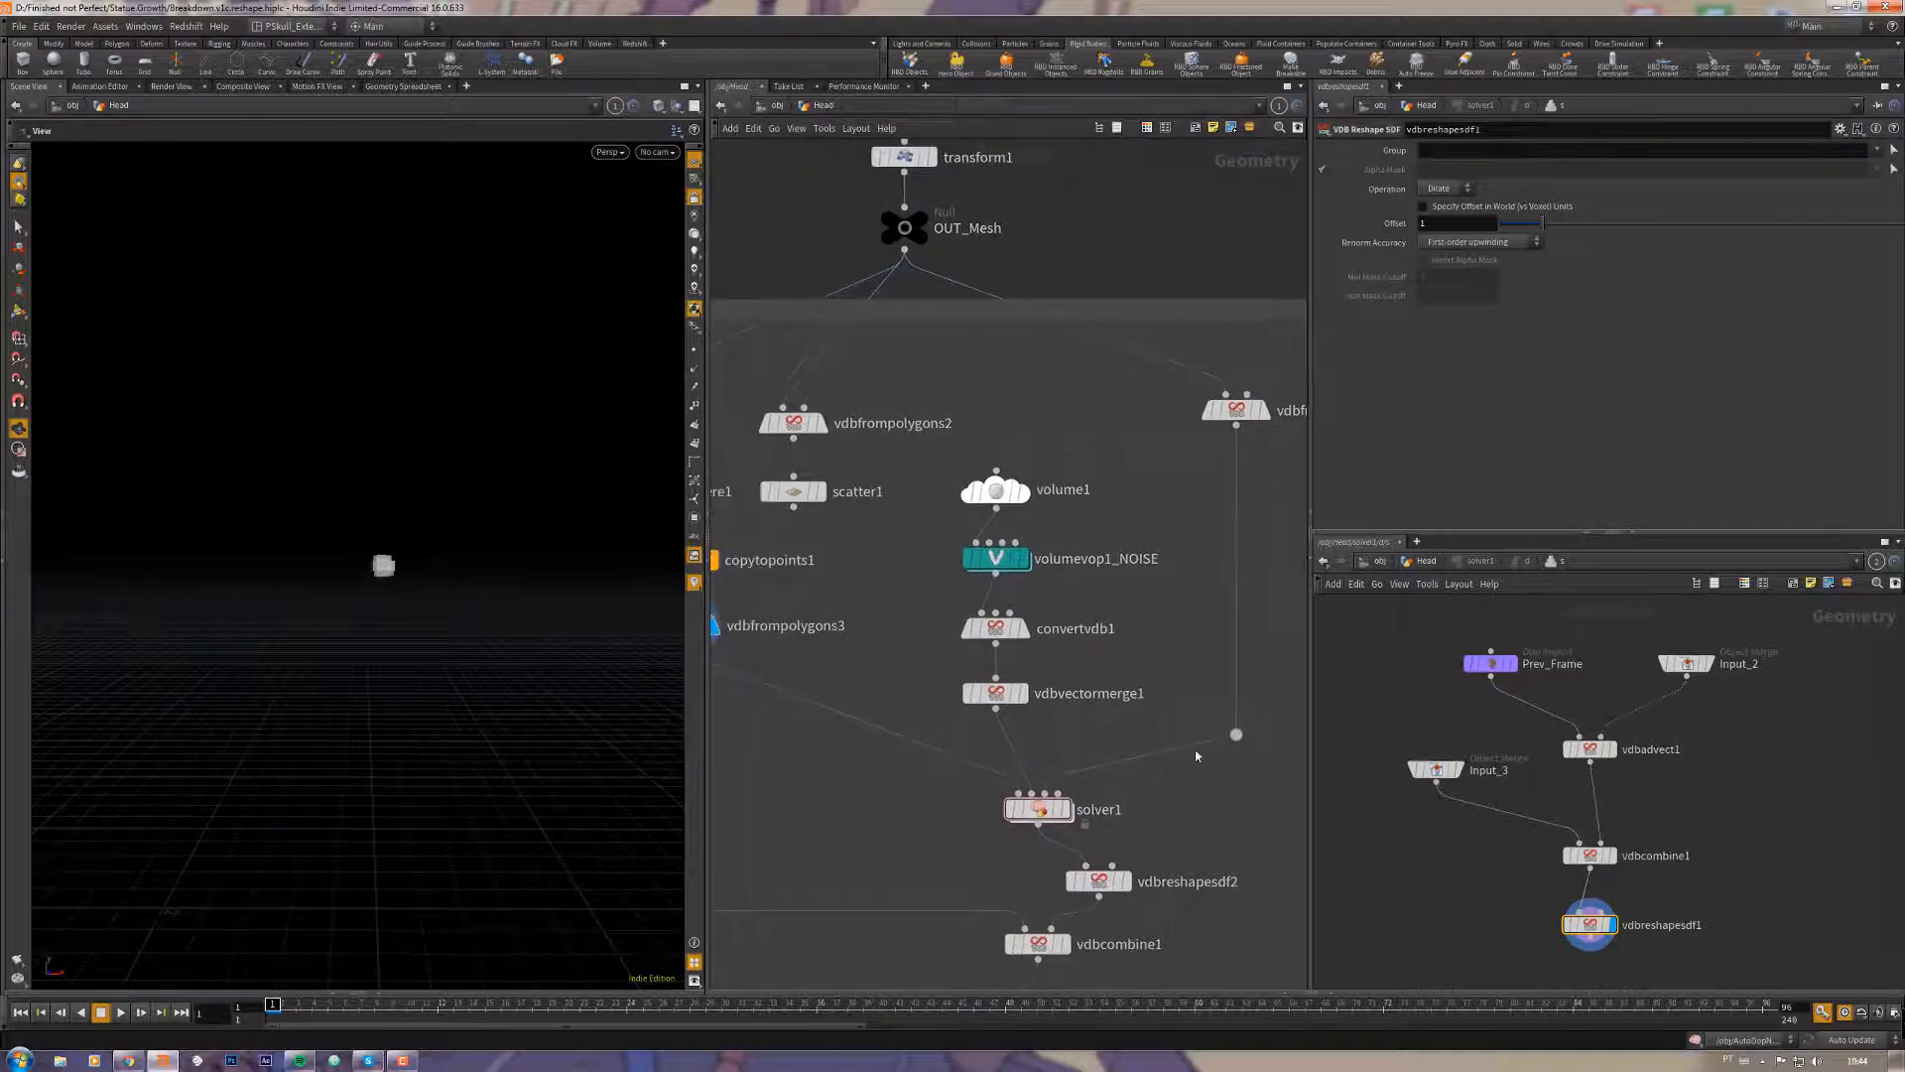
click(1591, 756)
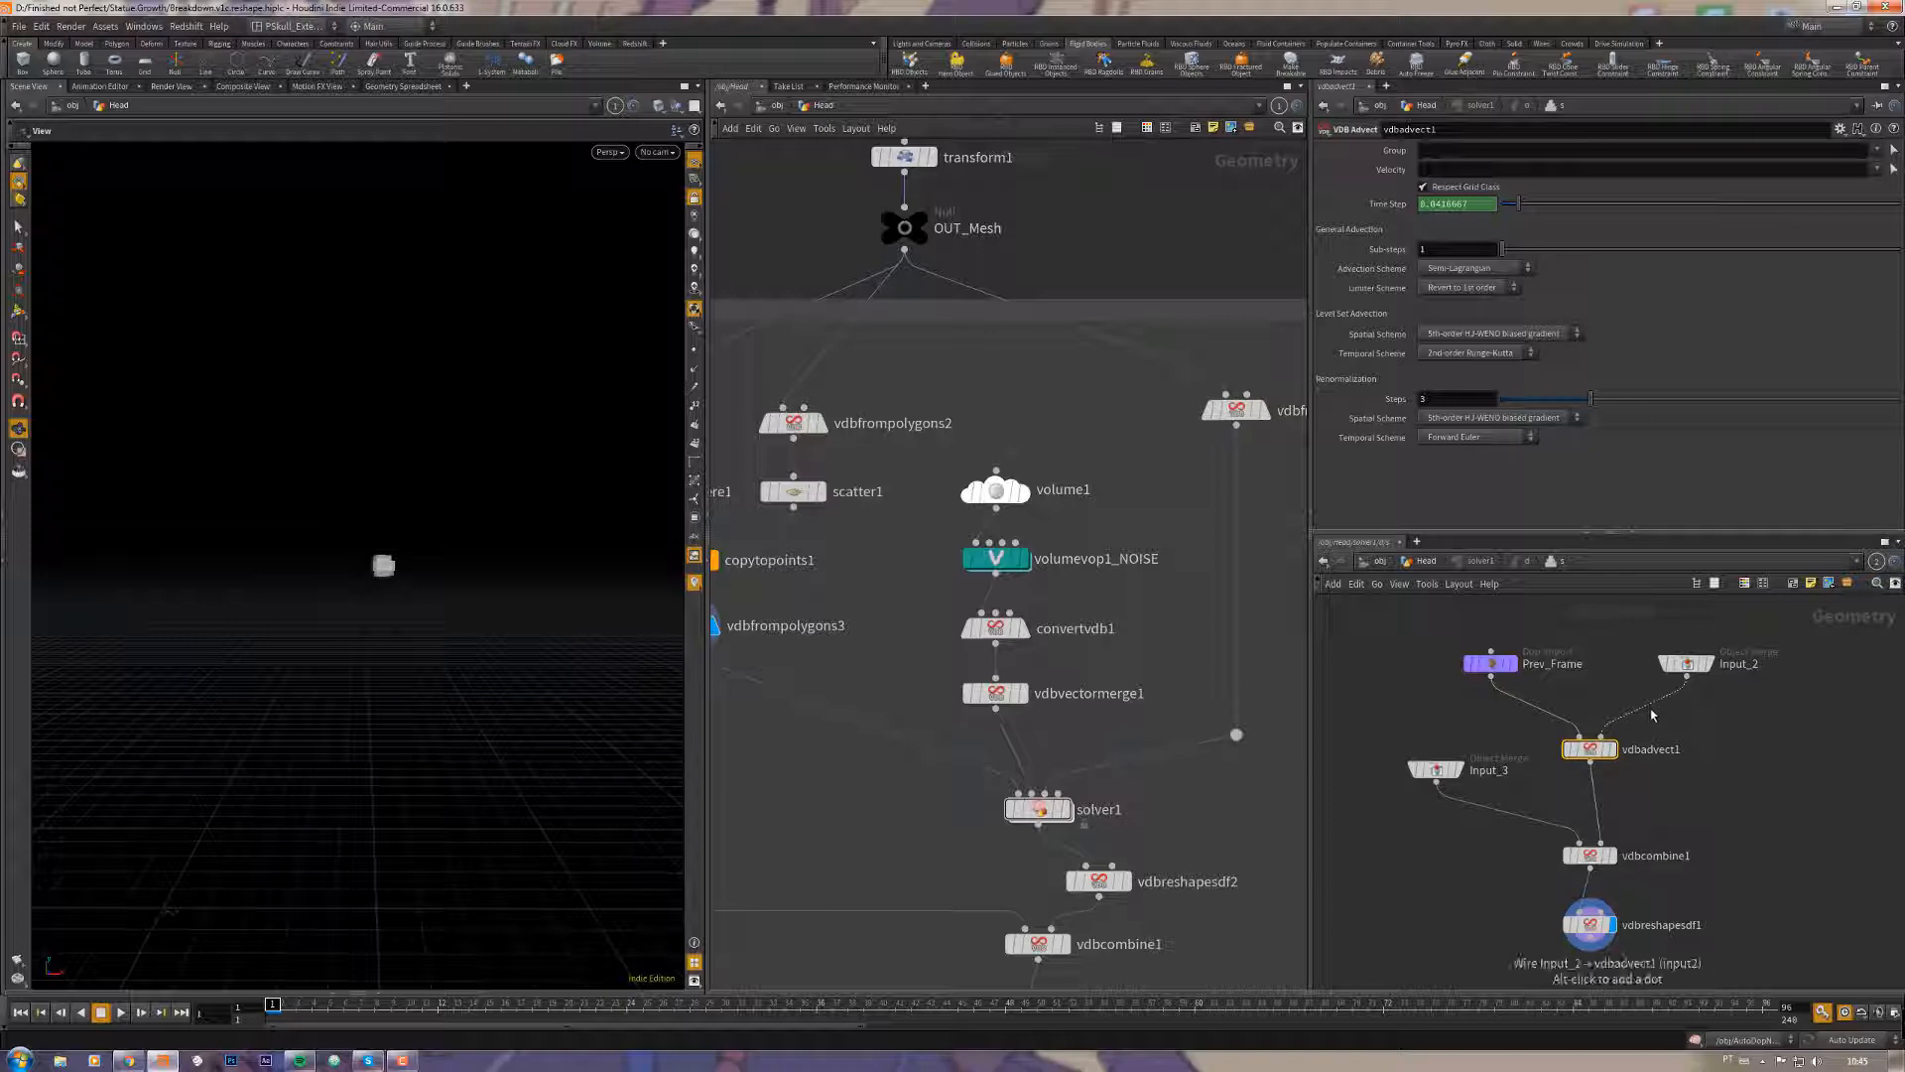
Step: Examine the rank, name and uniform sampling settings of the volume1 node
mouse_move(1001, 502)
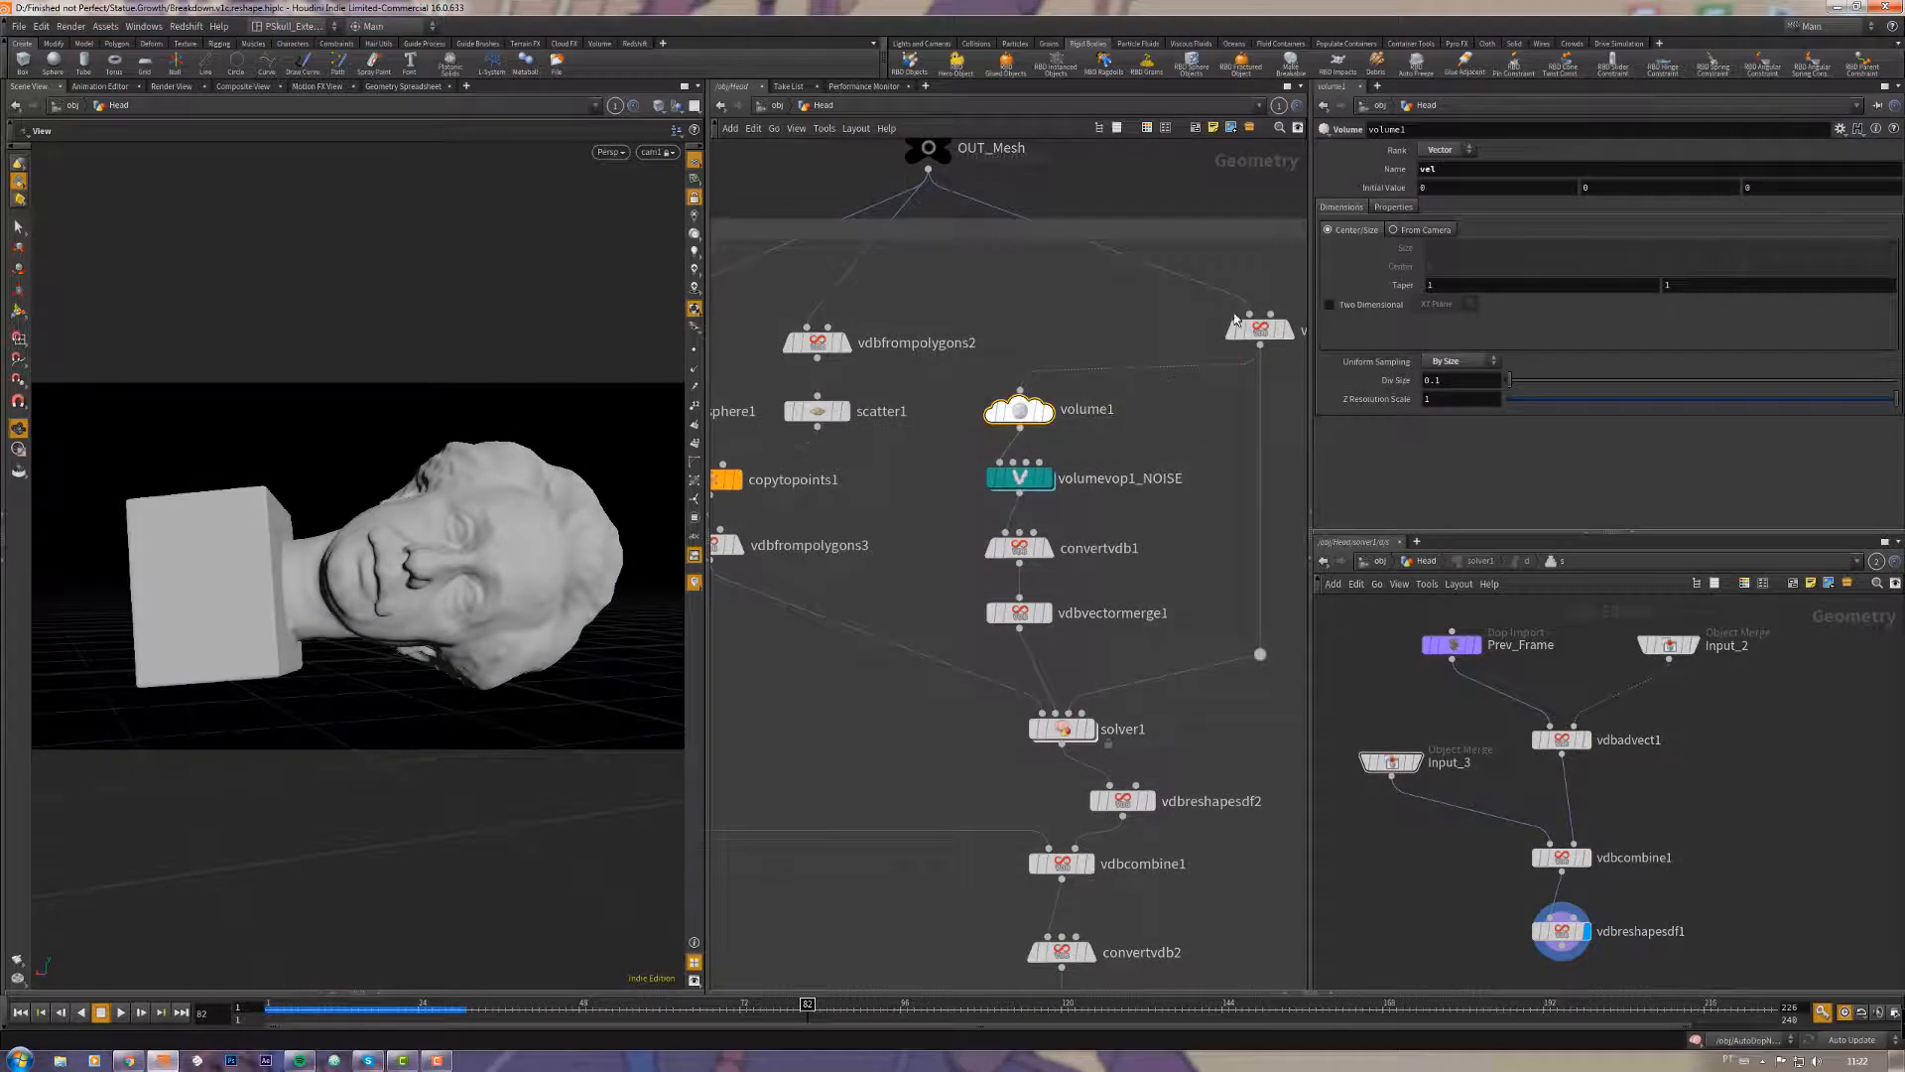
click(1441, 151)
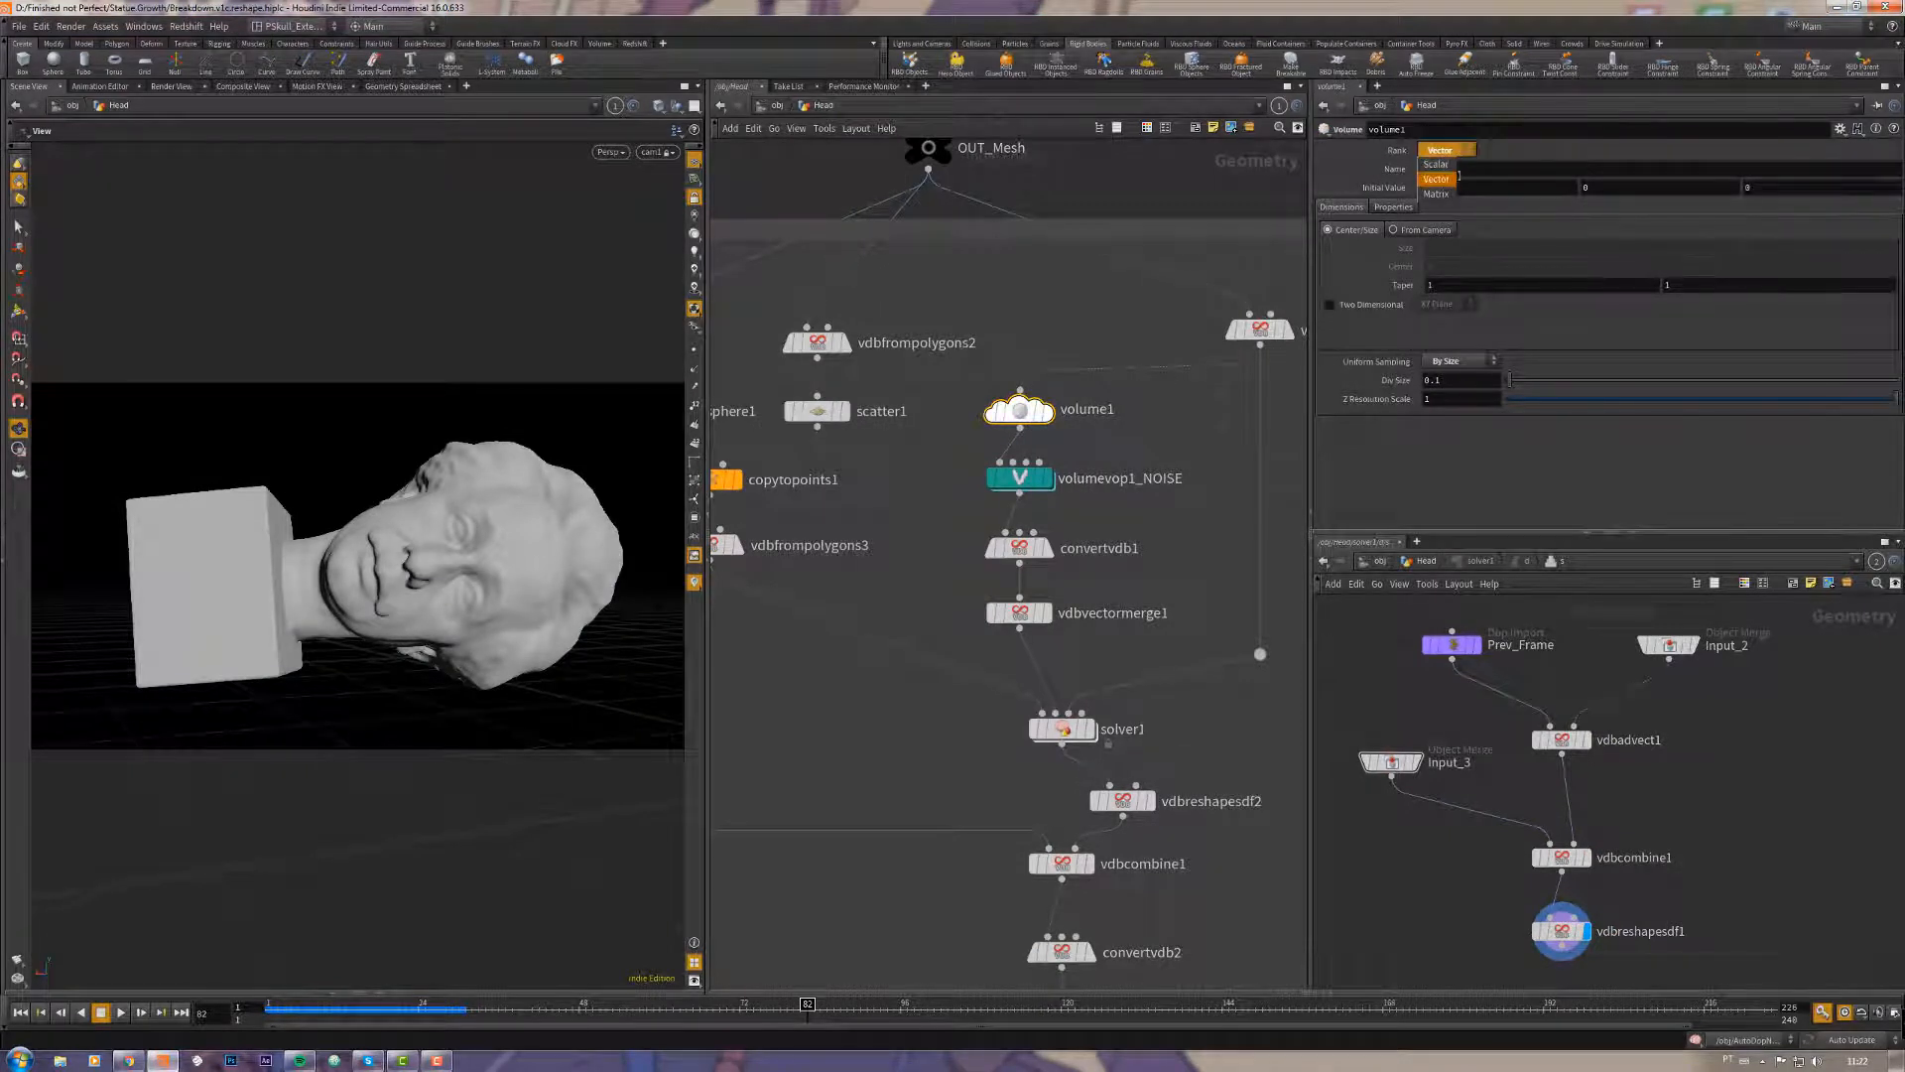
click(1441, 181)
drag(1442, 170, 1301, 189)
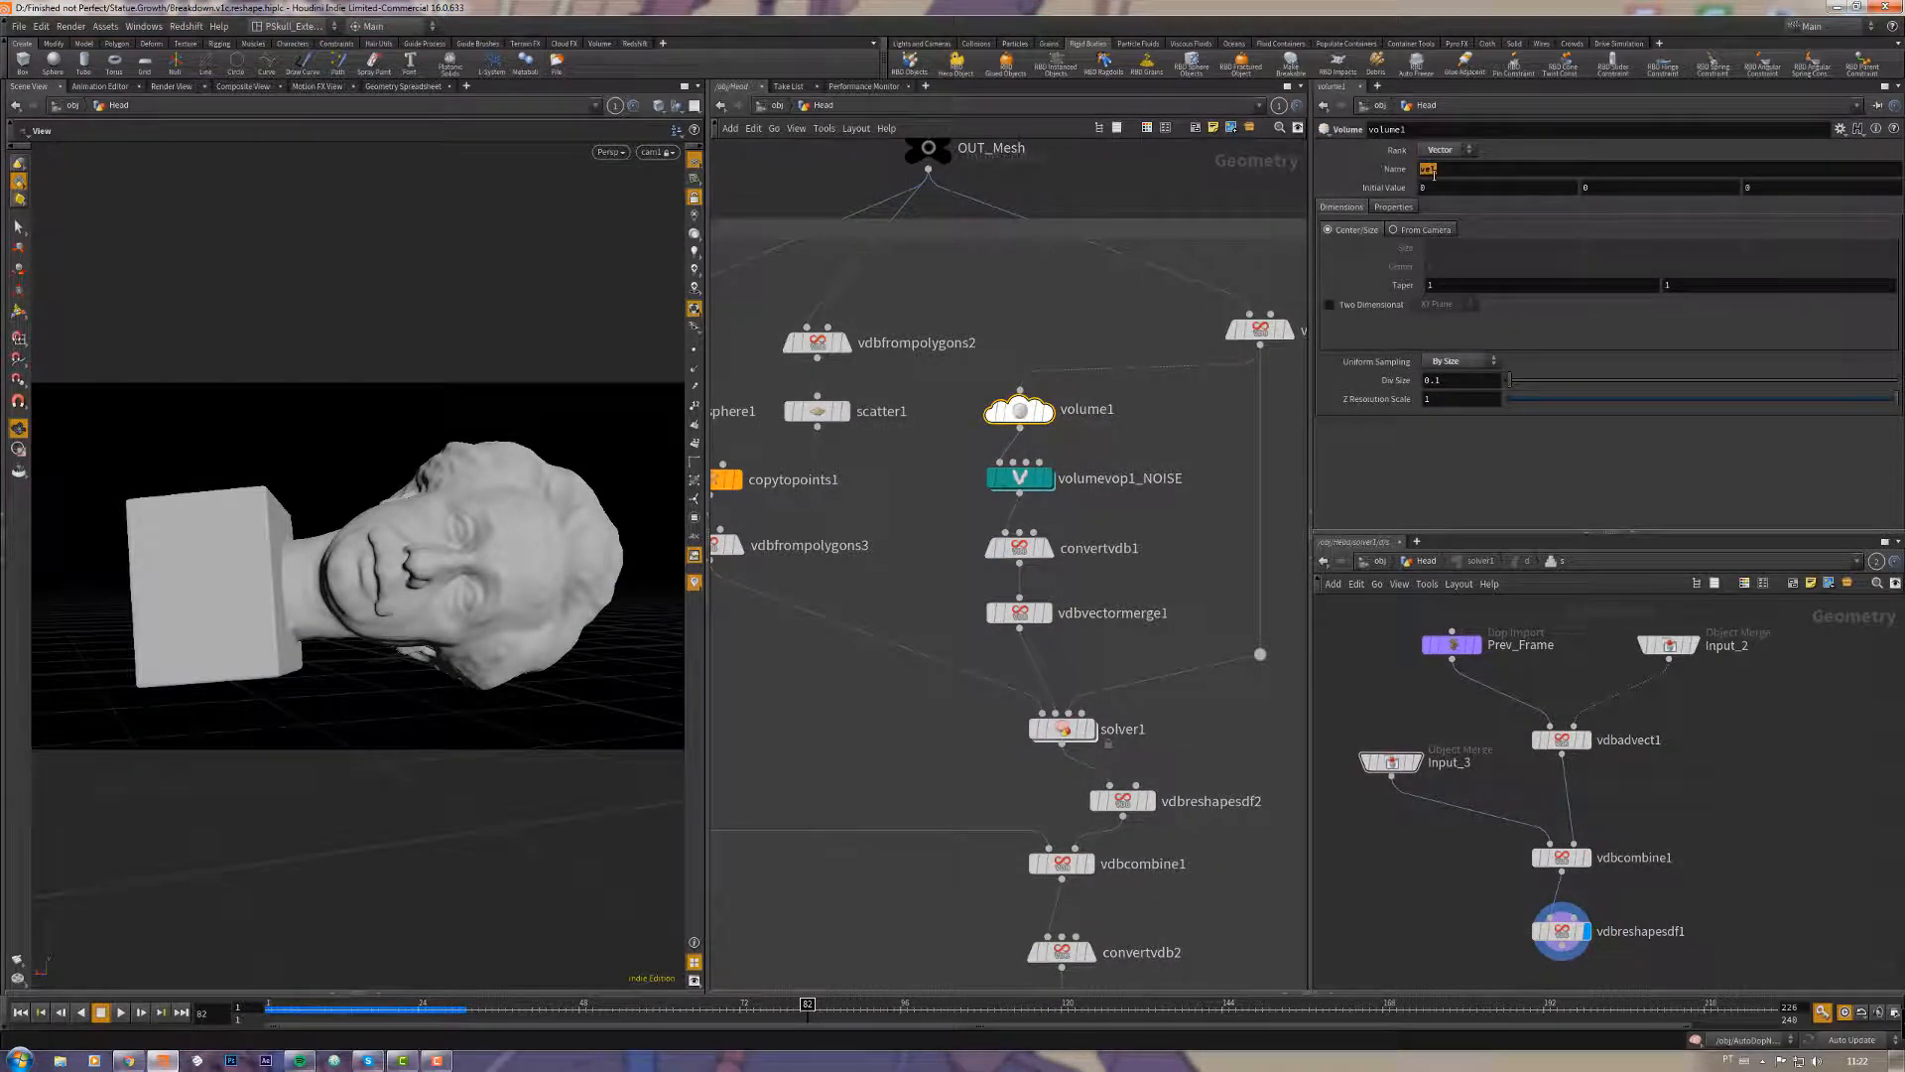
click(1476, 361)
click(1448, 452)
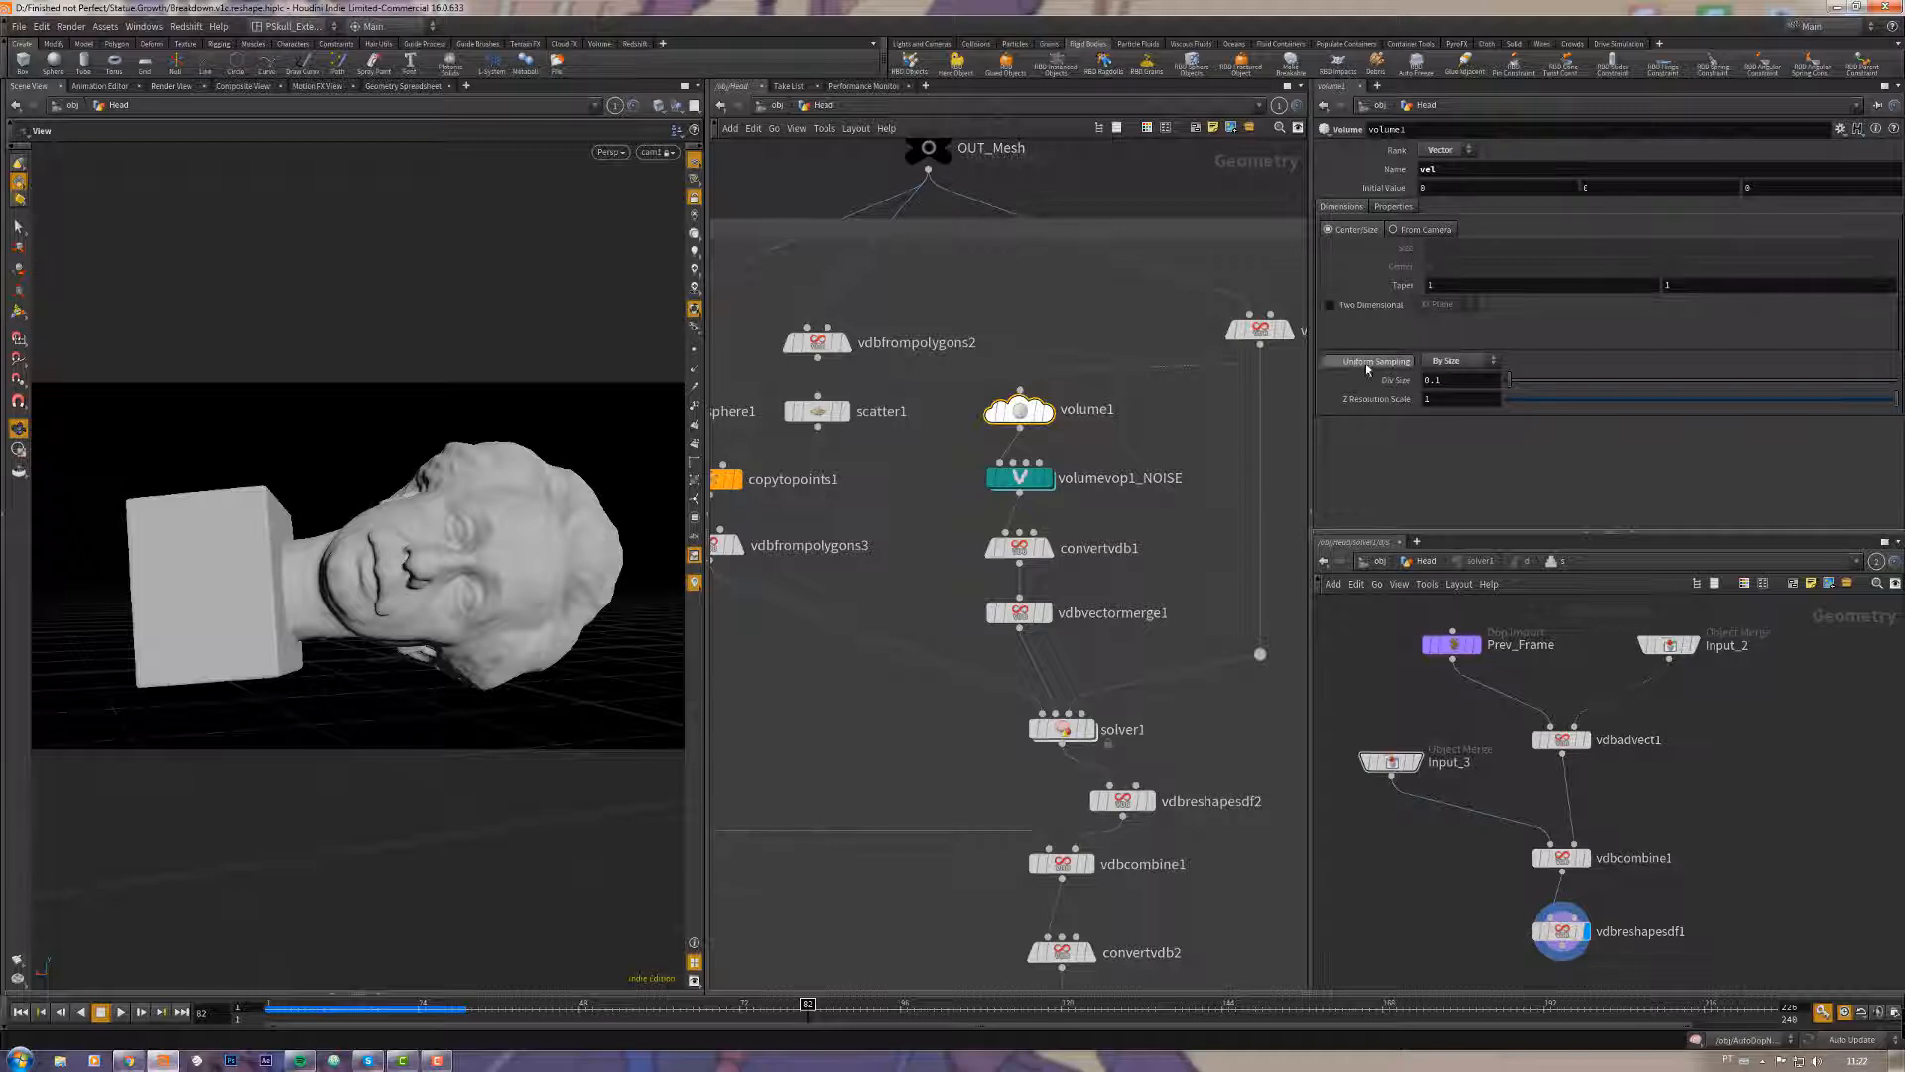
click(1472, 365)
click(1370, 498)
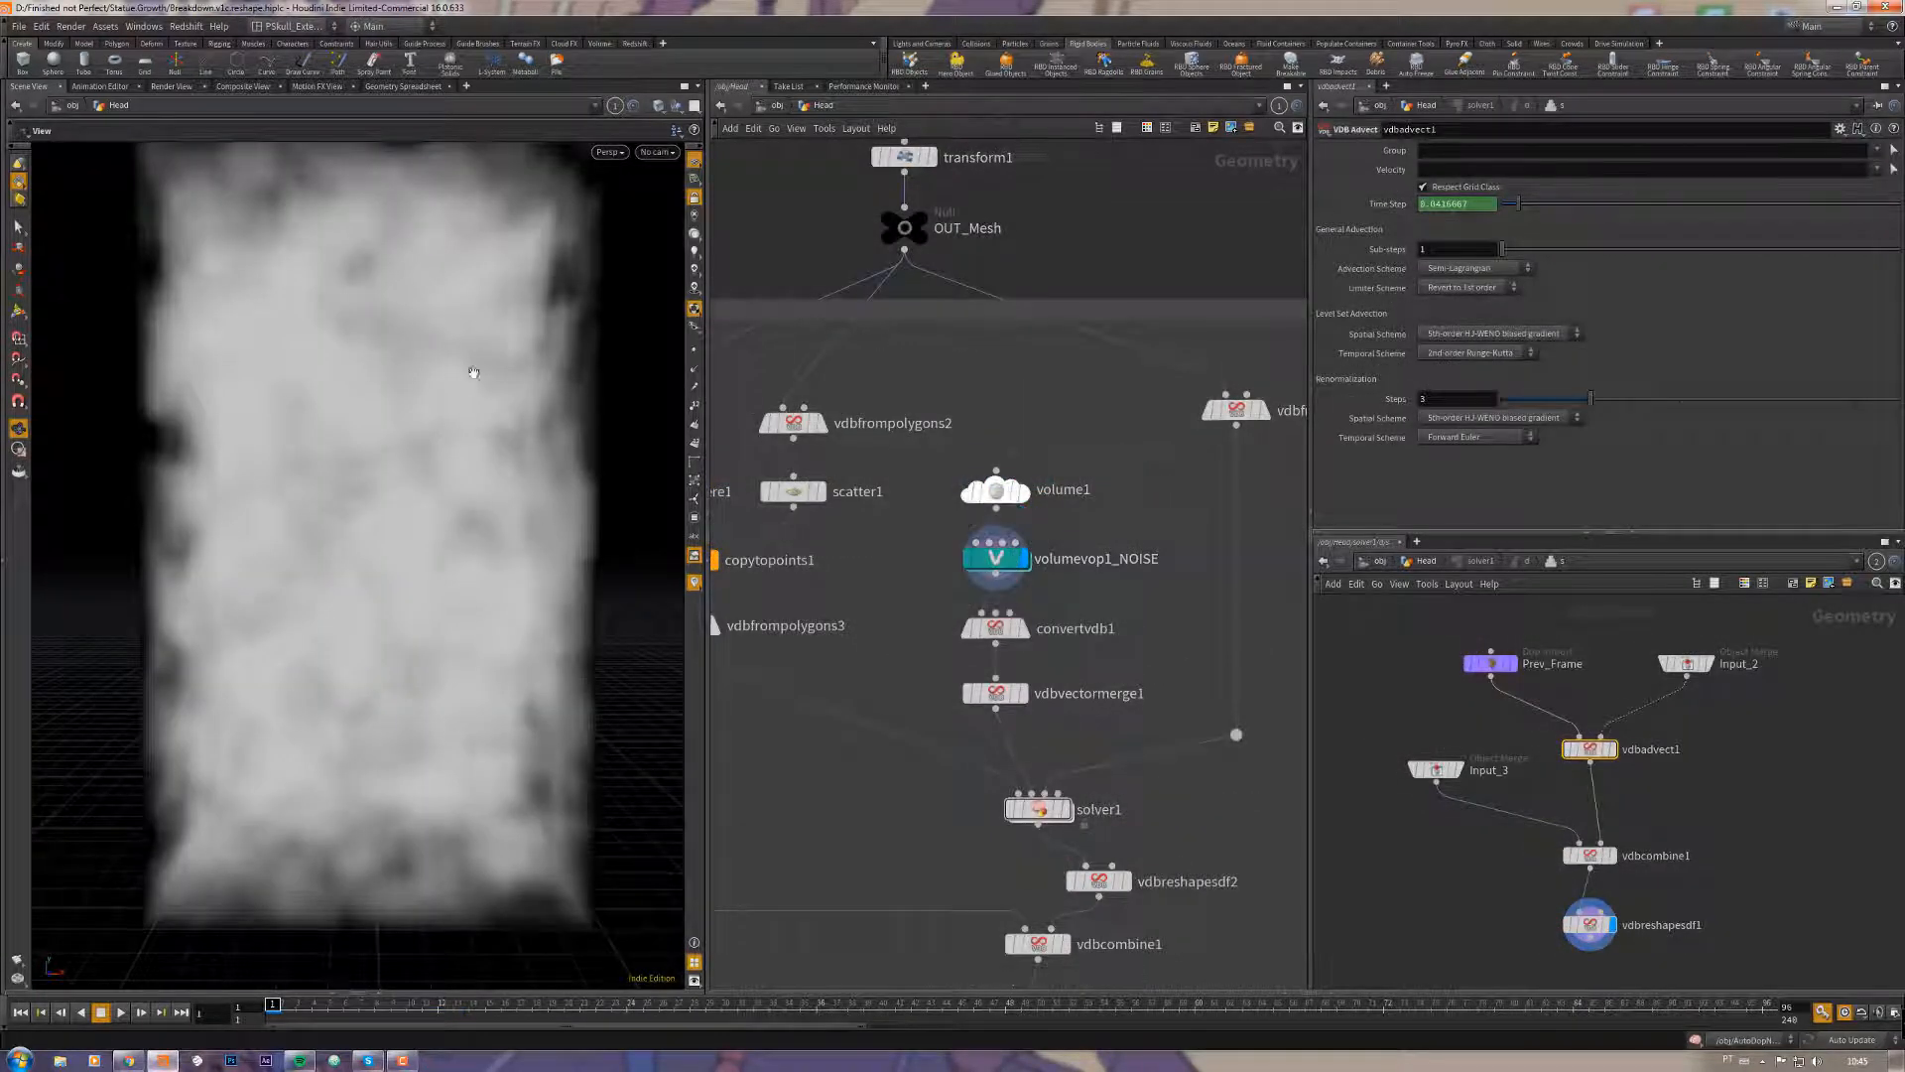
Step: Display convertvdb1 and vdbvectormerge1 in turn, and check the parameters of volumevop1_NOISE and vdbvectormerge1
drag(558, 354, 391, 481)
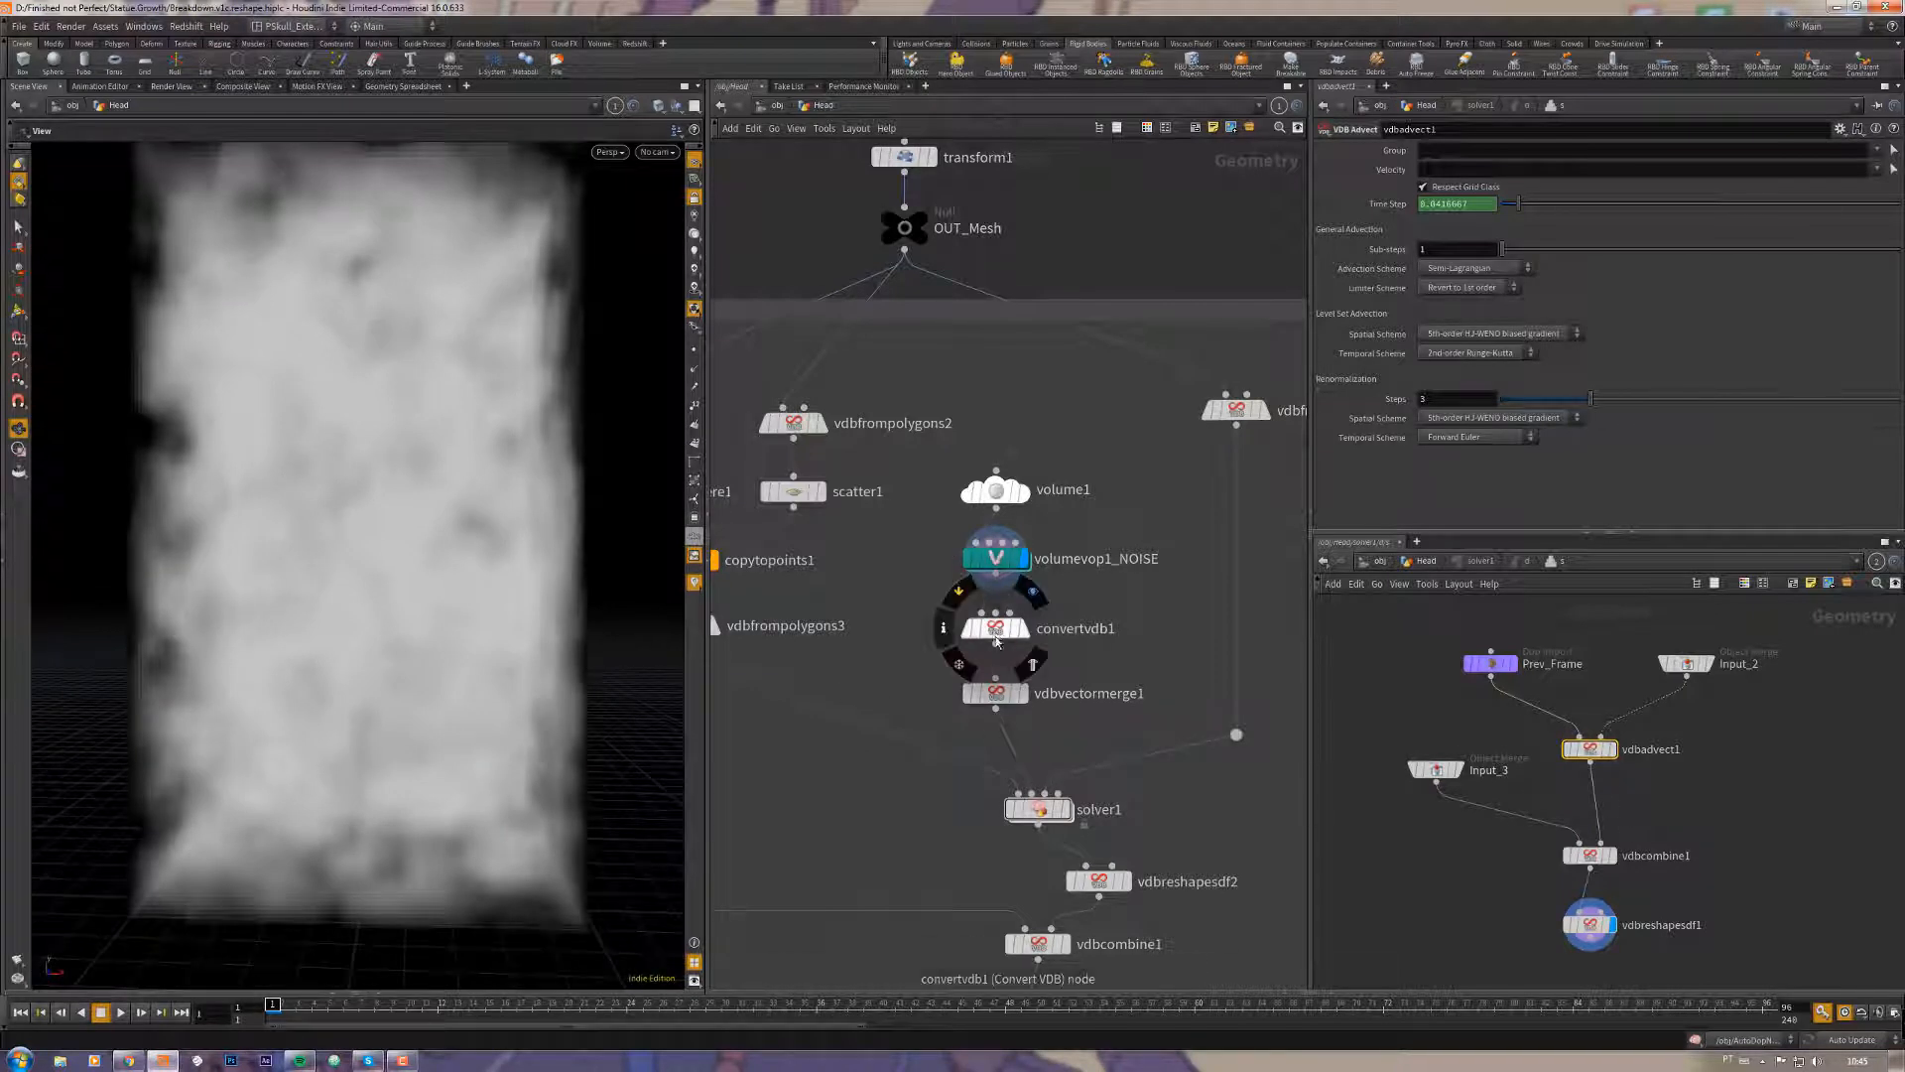
click(1023, 628)
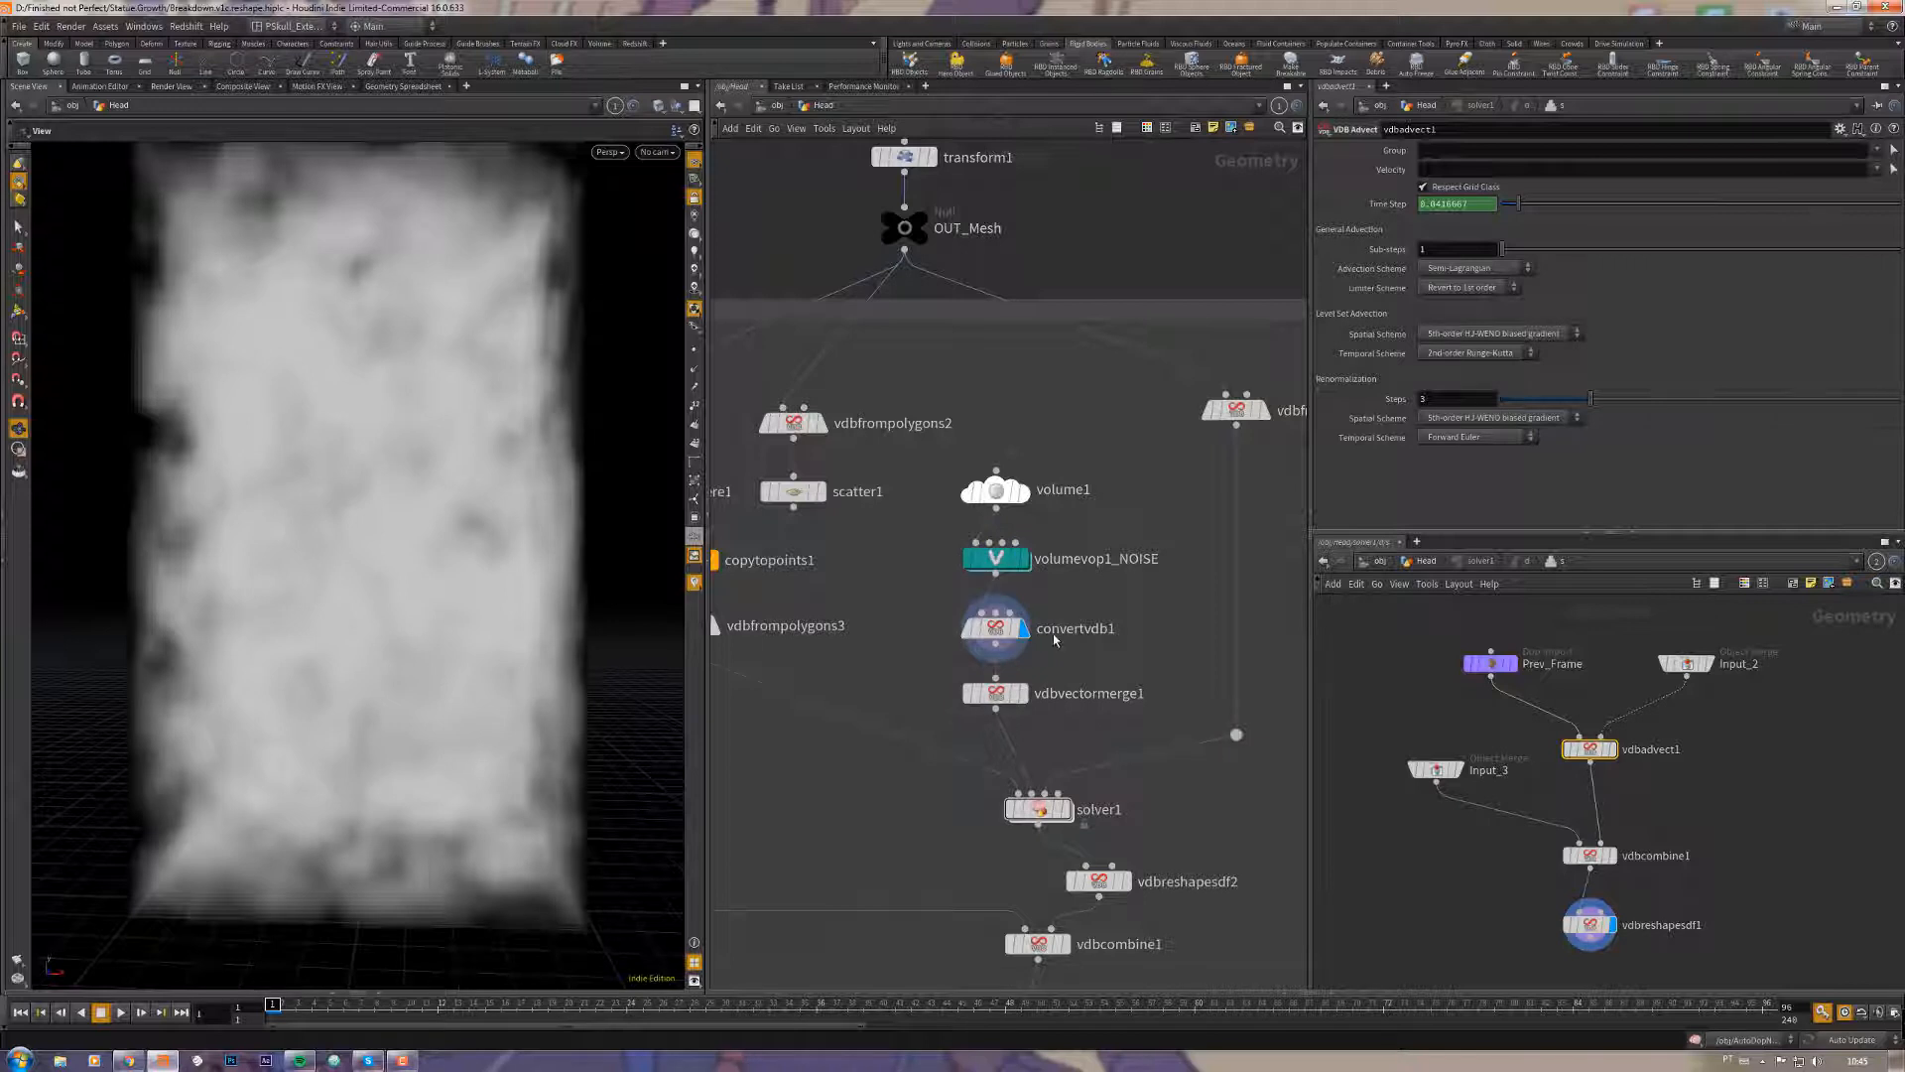
click(996, 694)
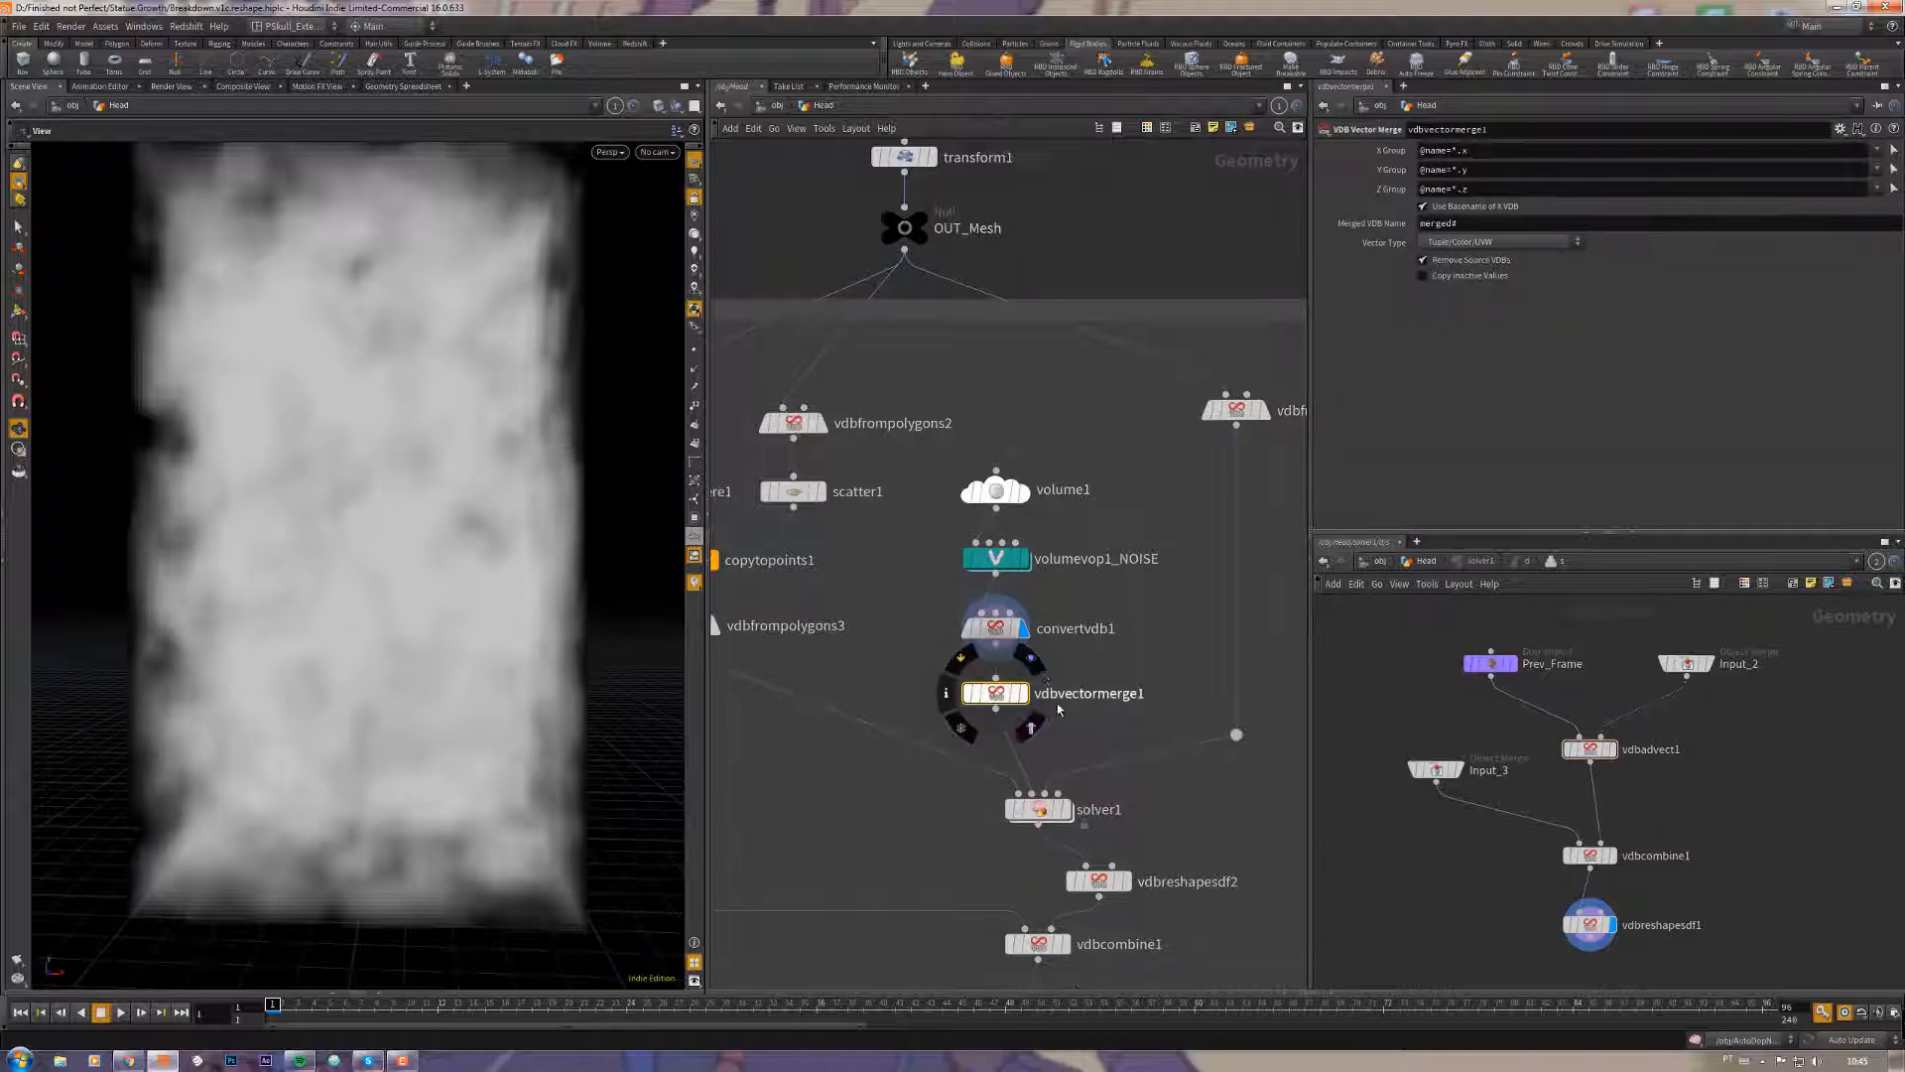
click(1032, 659)
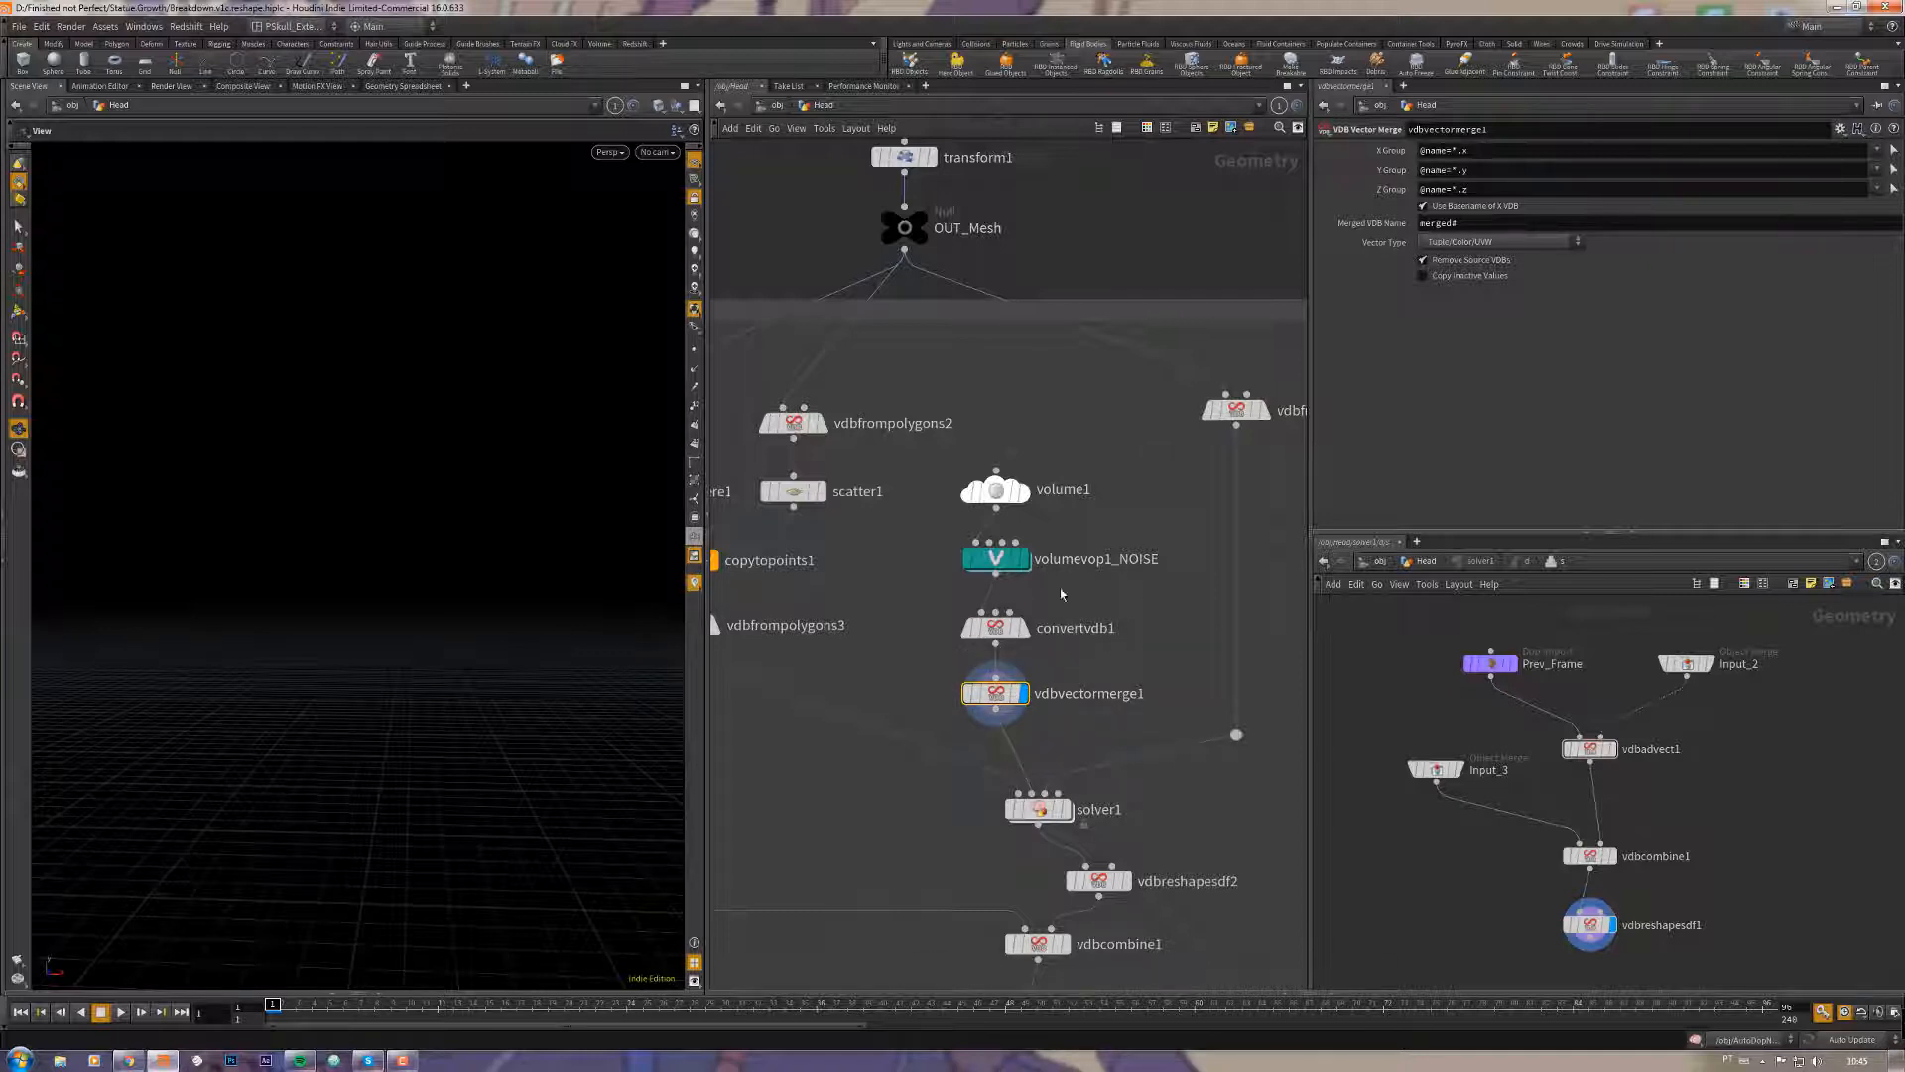
click(996, 558)
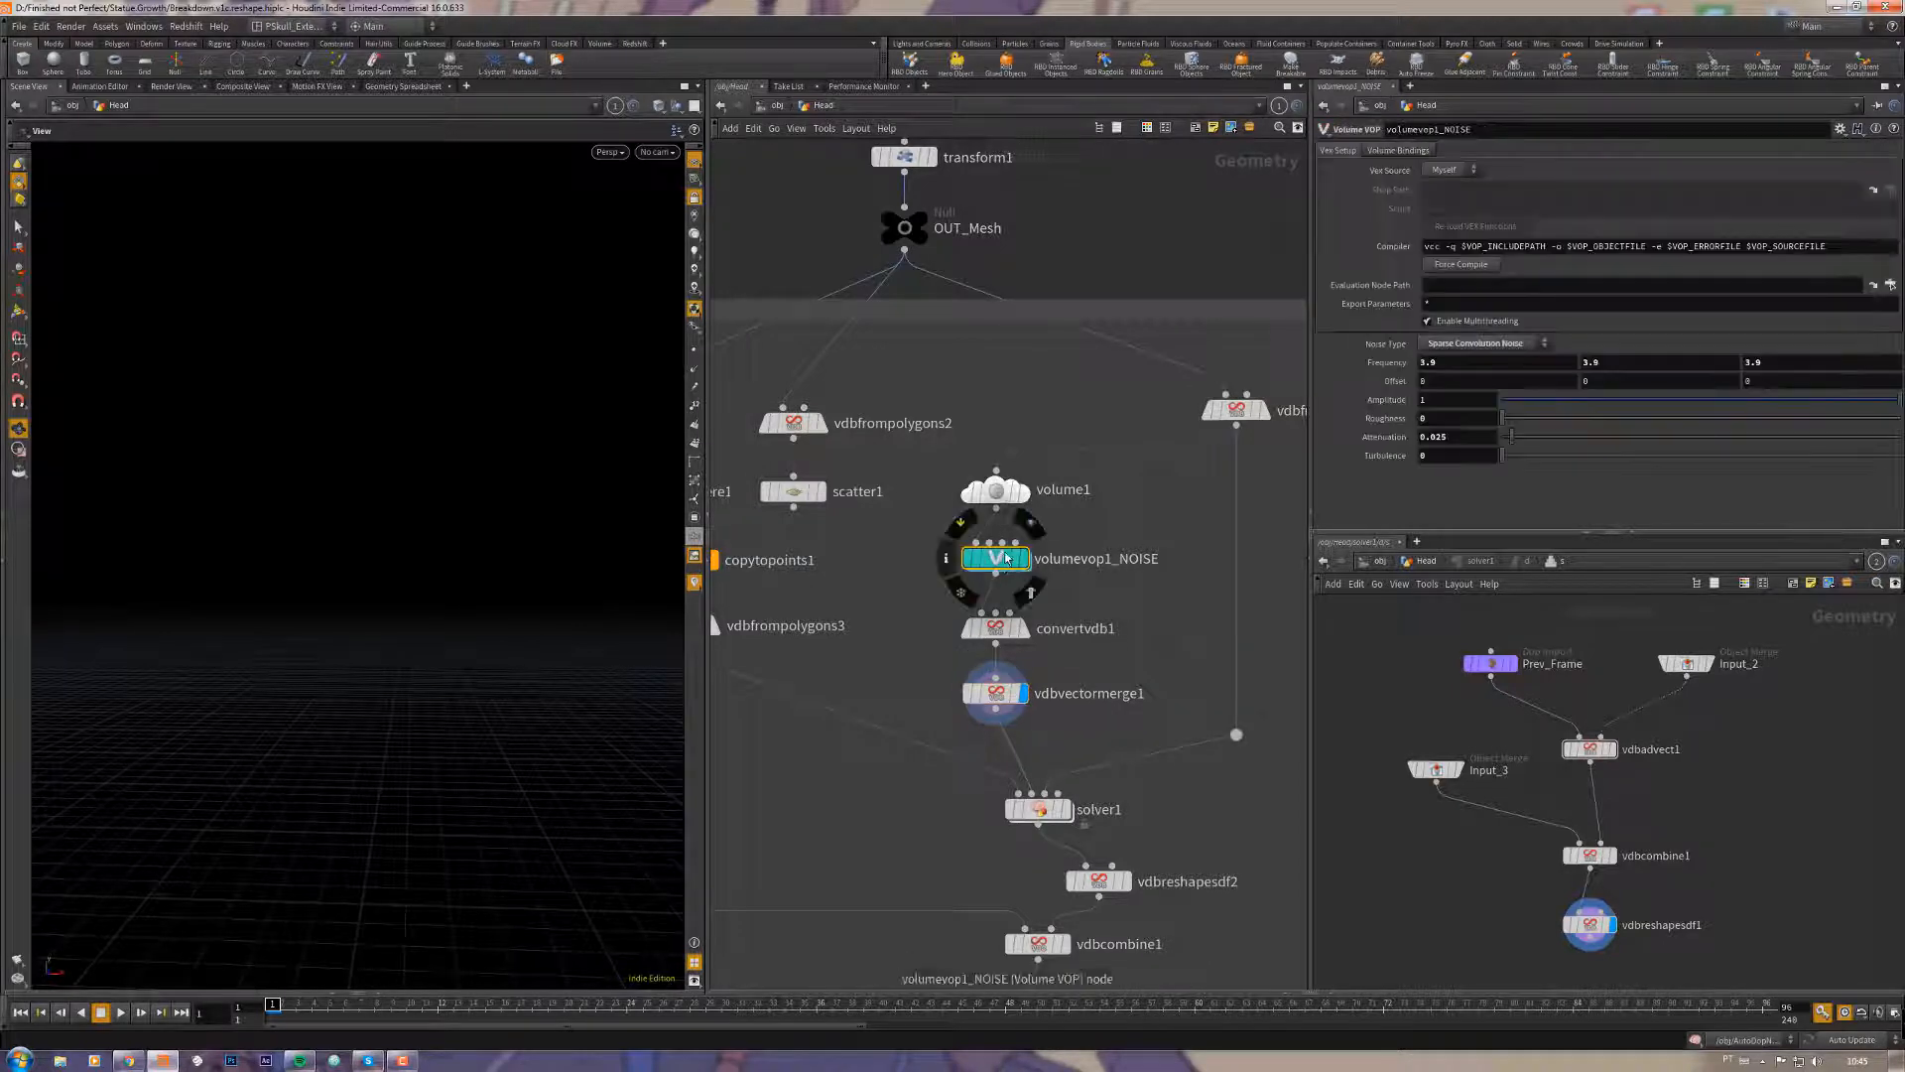
click(997, 693)
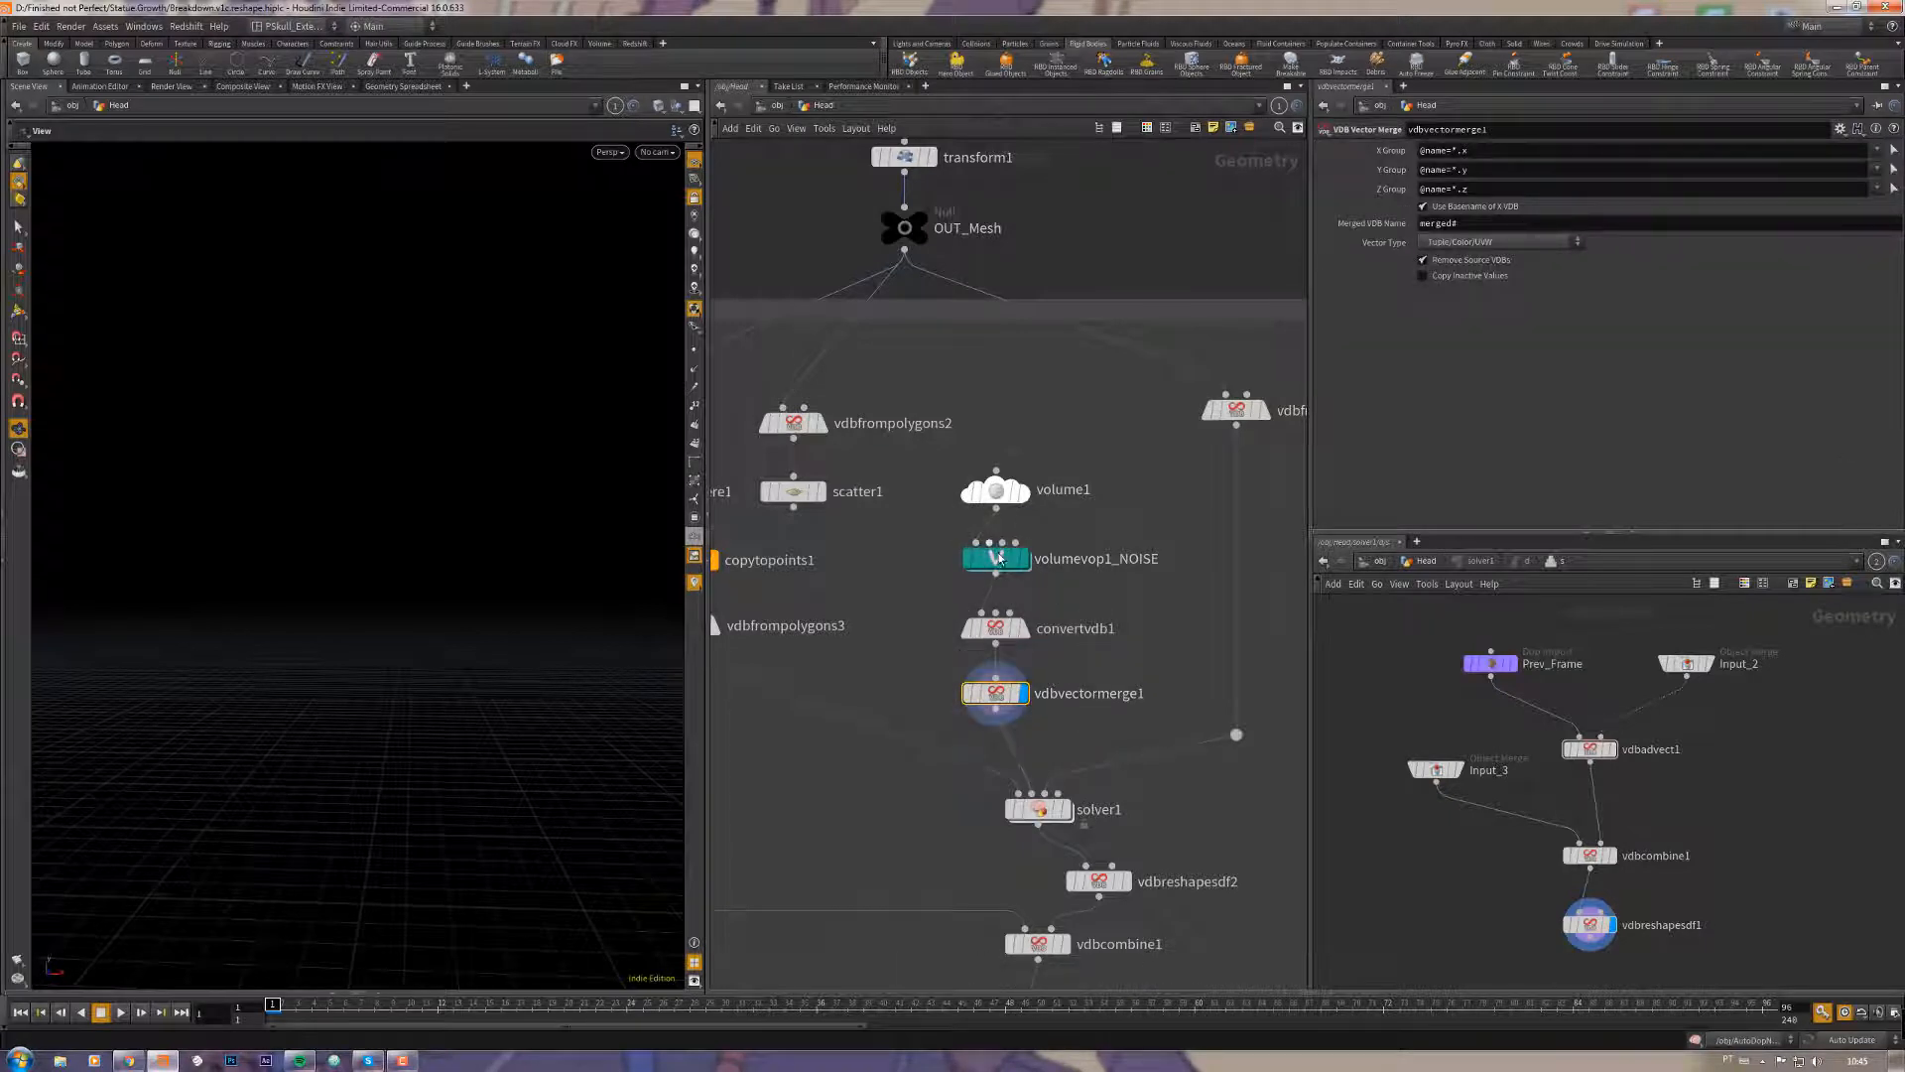
Step: Open the volumevop1_NOISE network and examine how turbnoise1 feeds the bind1 node
mouse_move(1005, 561)
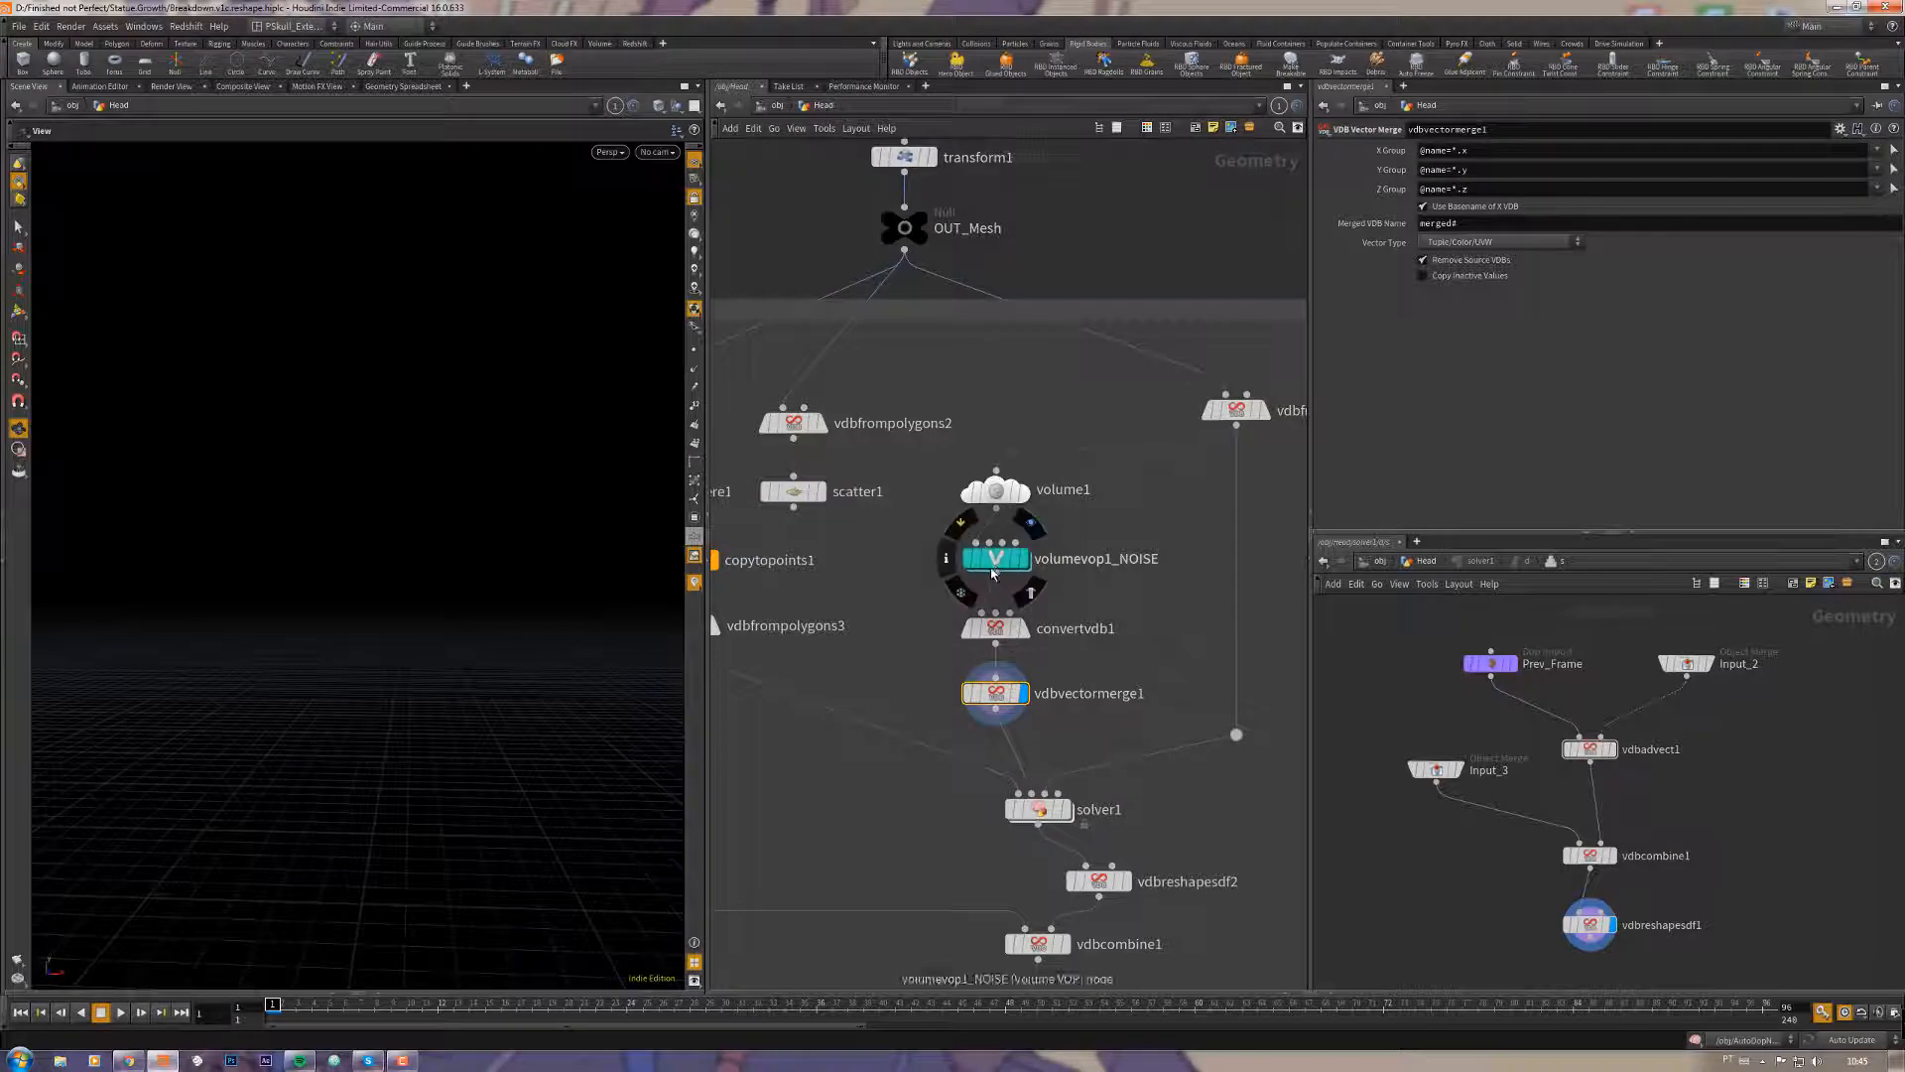
double_click(1001, 564)
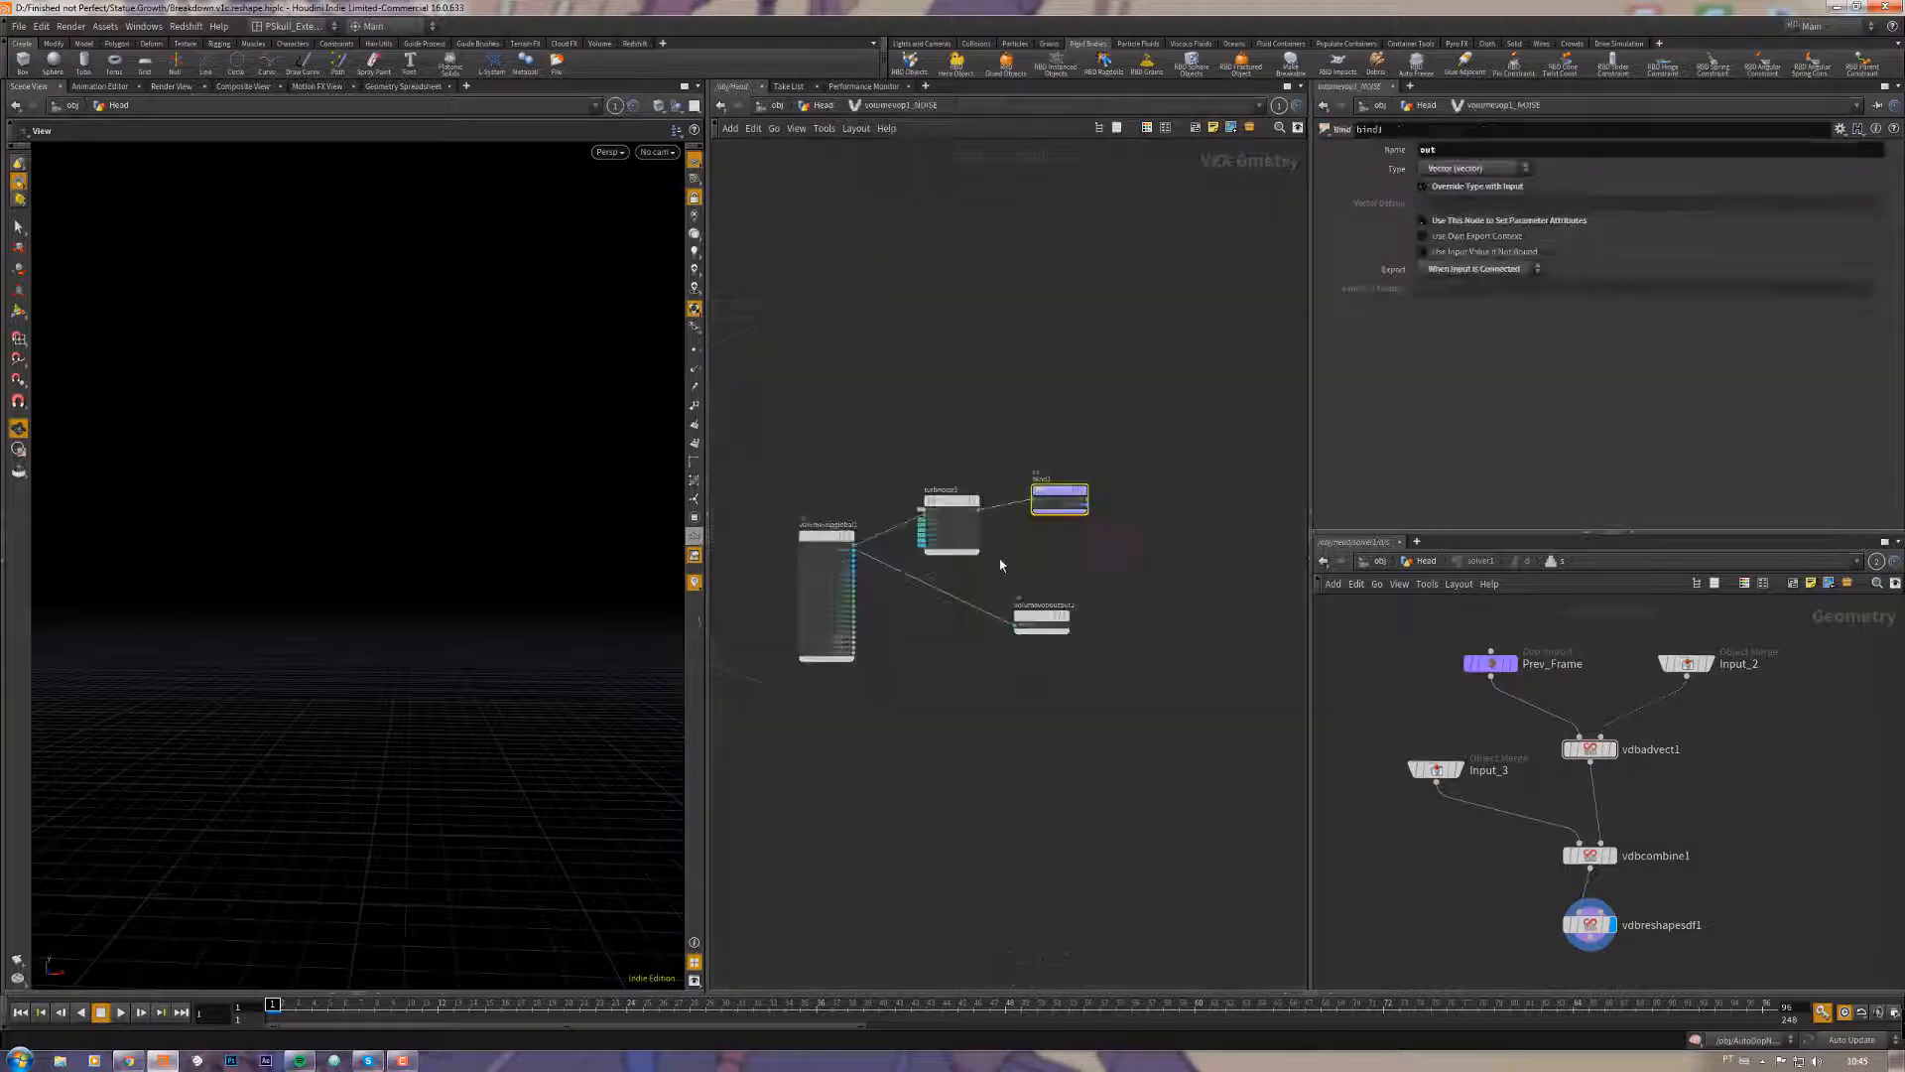
right_drag(1120, 562, 1098, 540)
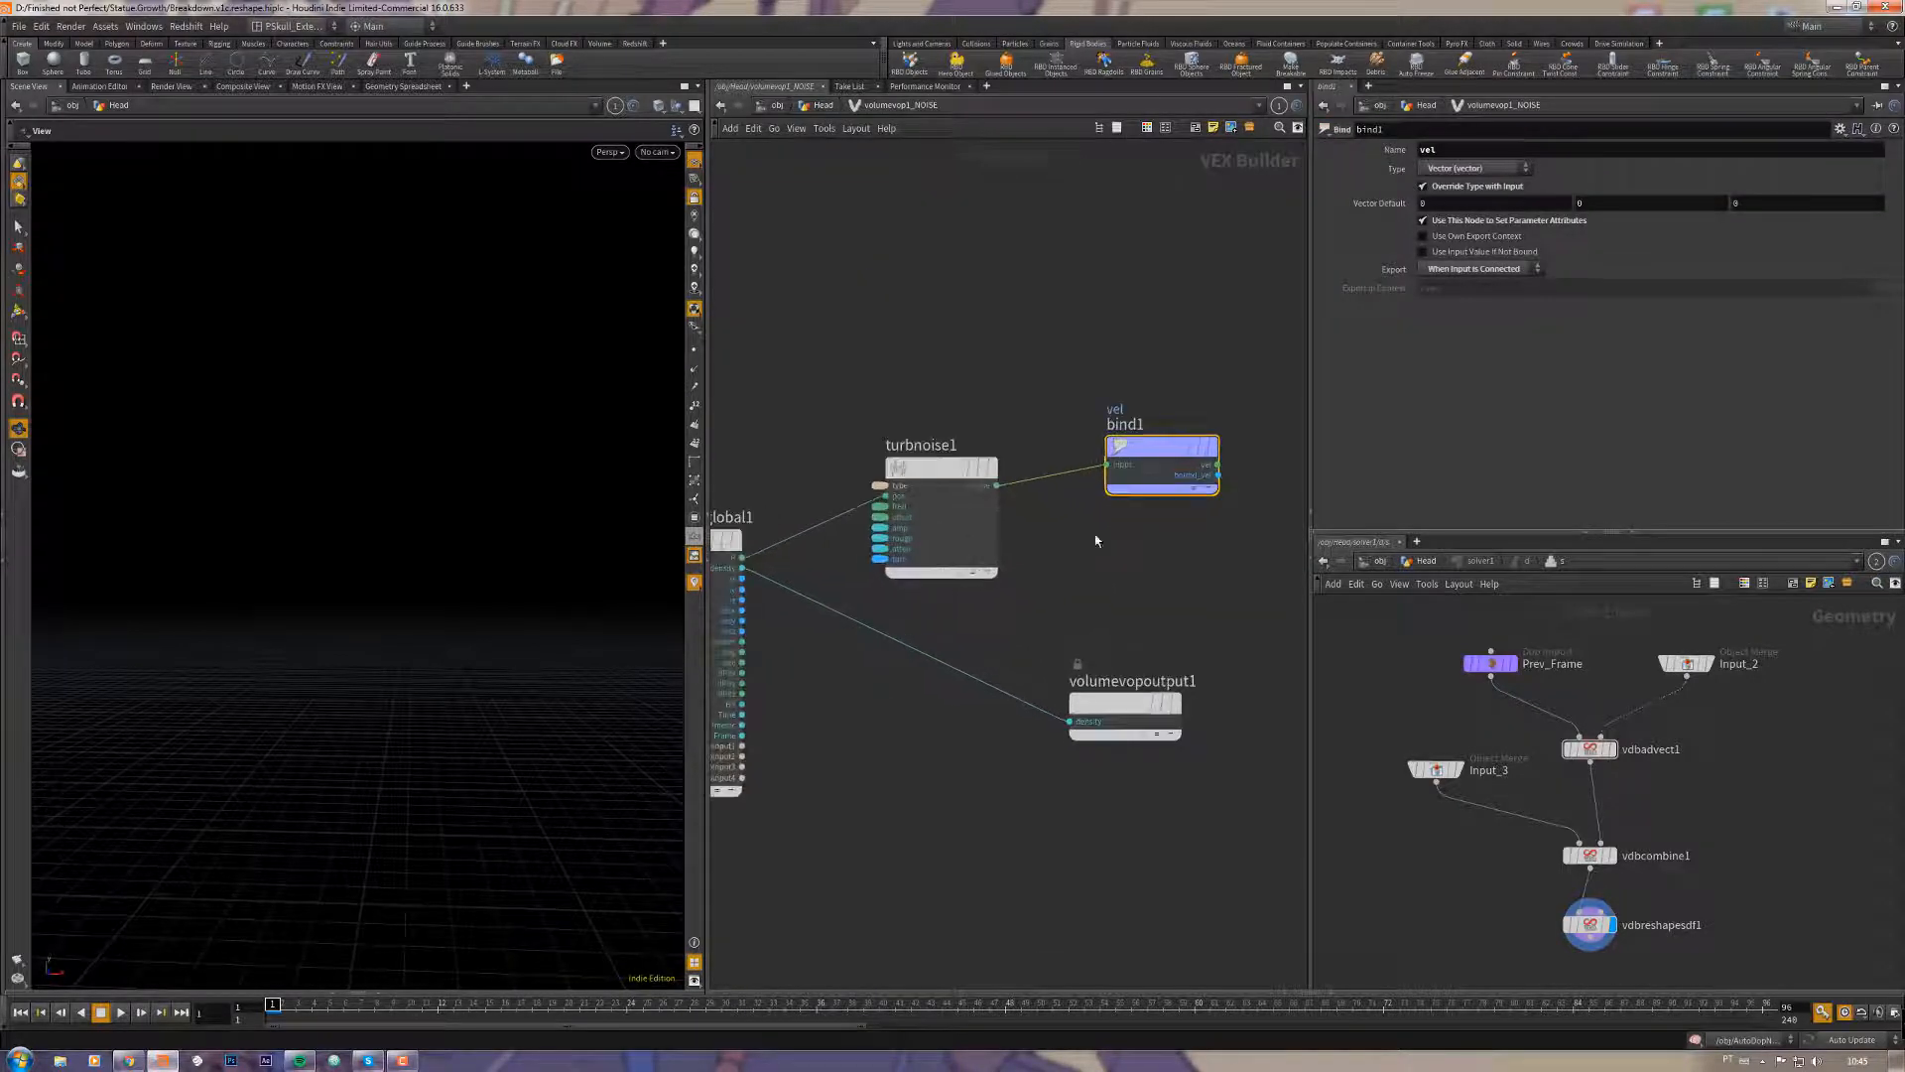
middle_drag(1098, 540, 1184, 530)
drag(1000, 364, 1033, 518)
middle_drag(1229, 397, 1122, 430)
drag(1047, 347, 1200, 575)
Step: Check the name and the available type options of the bind1 node
click(1423, 218)
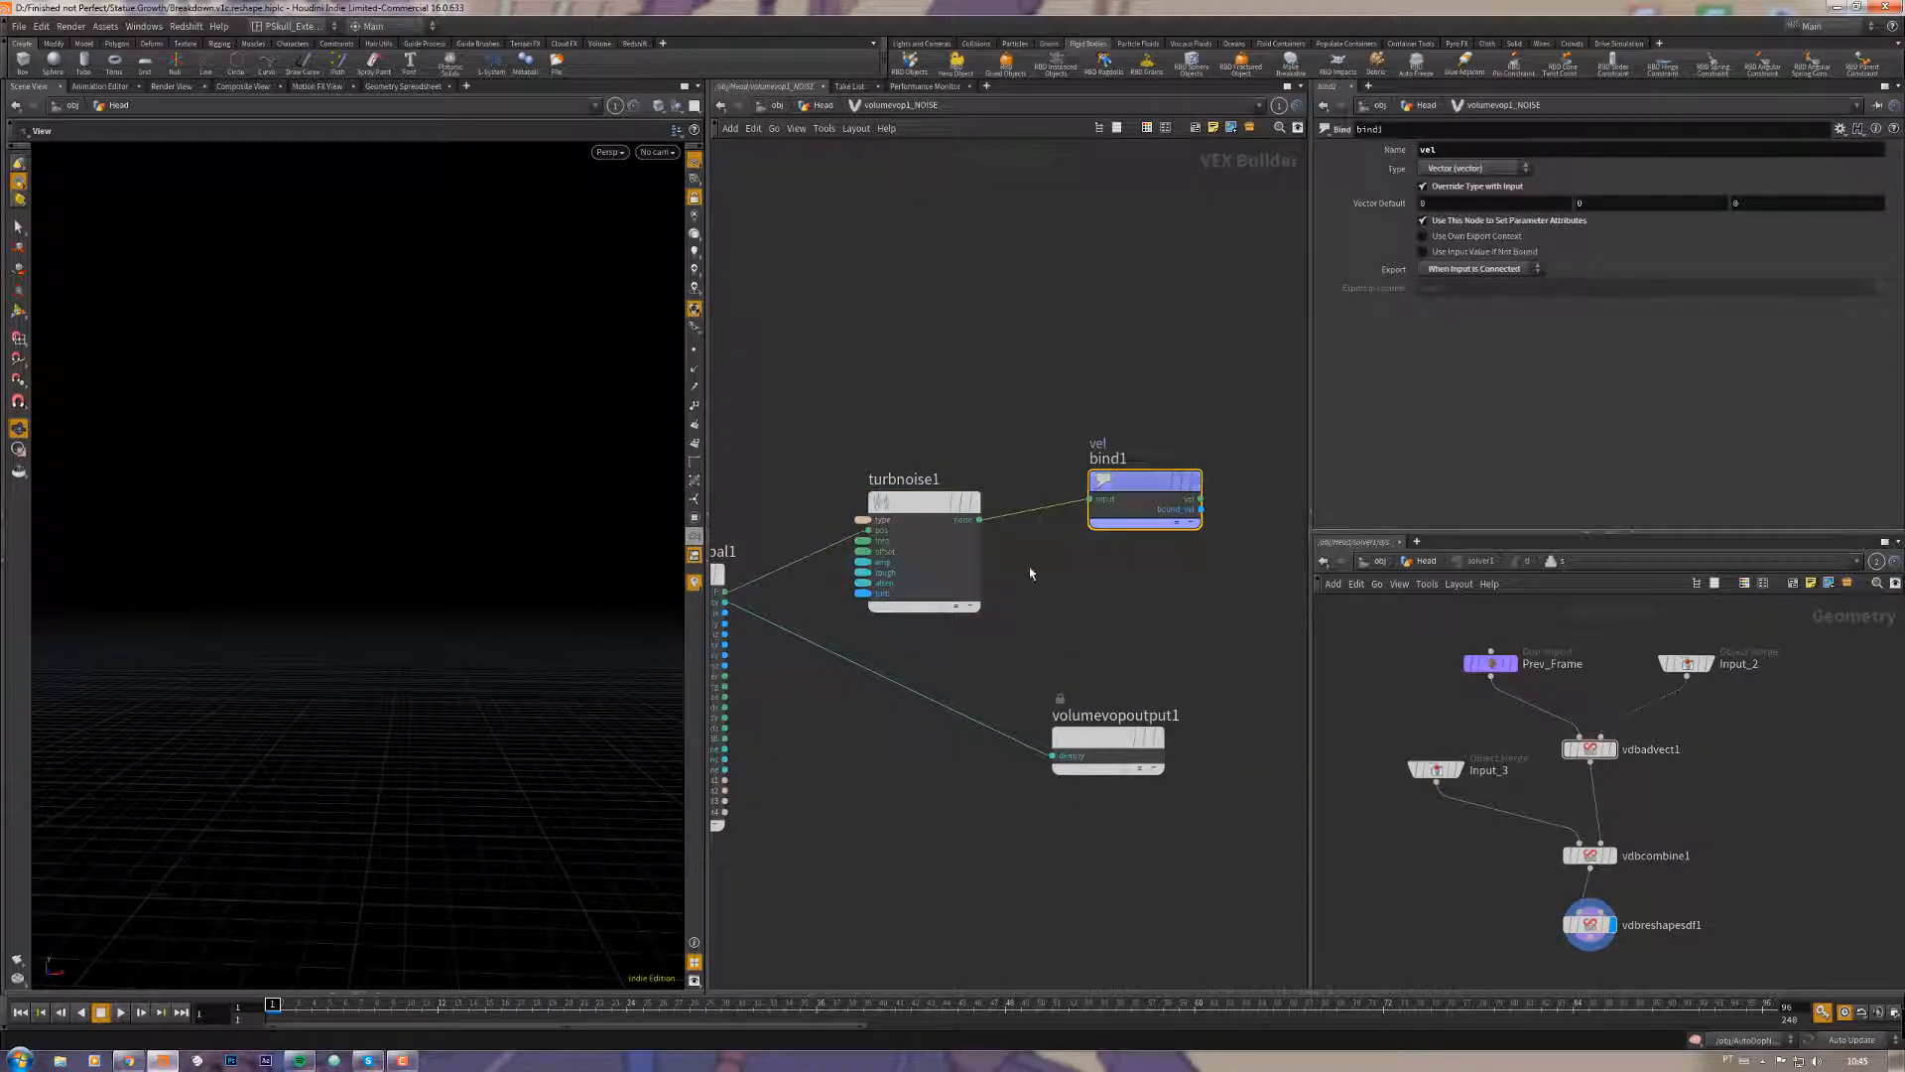
click(1492, 170)
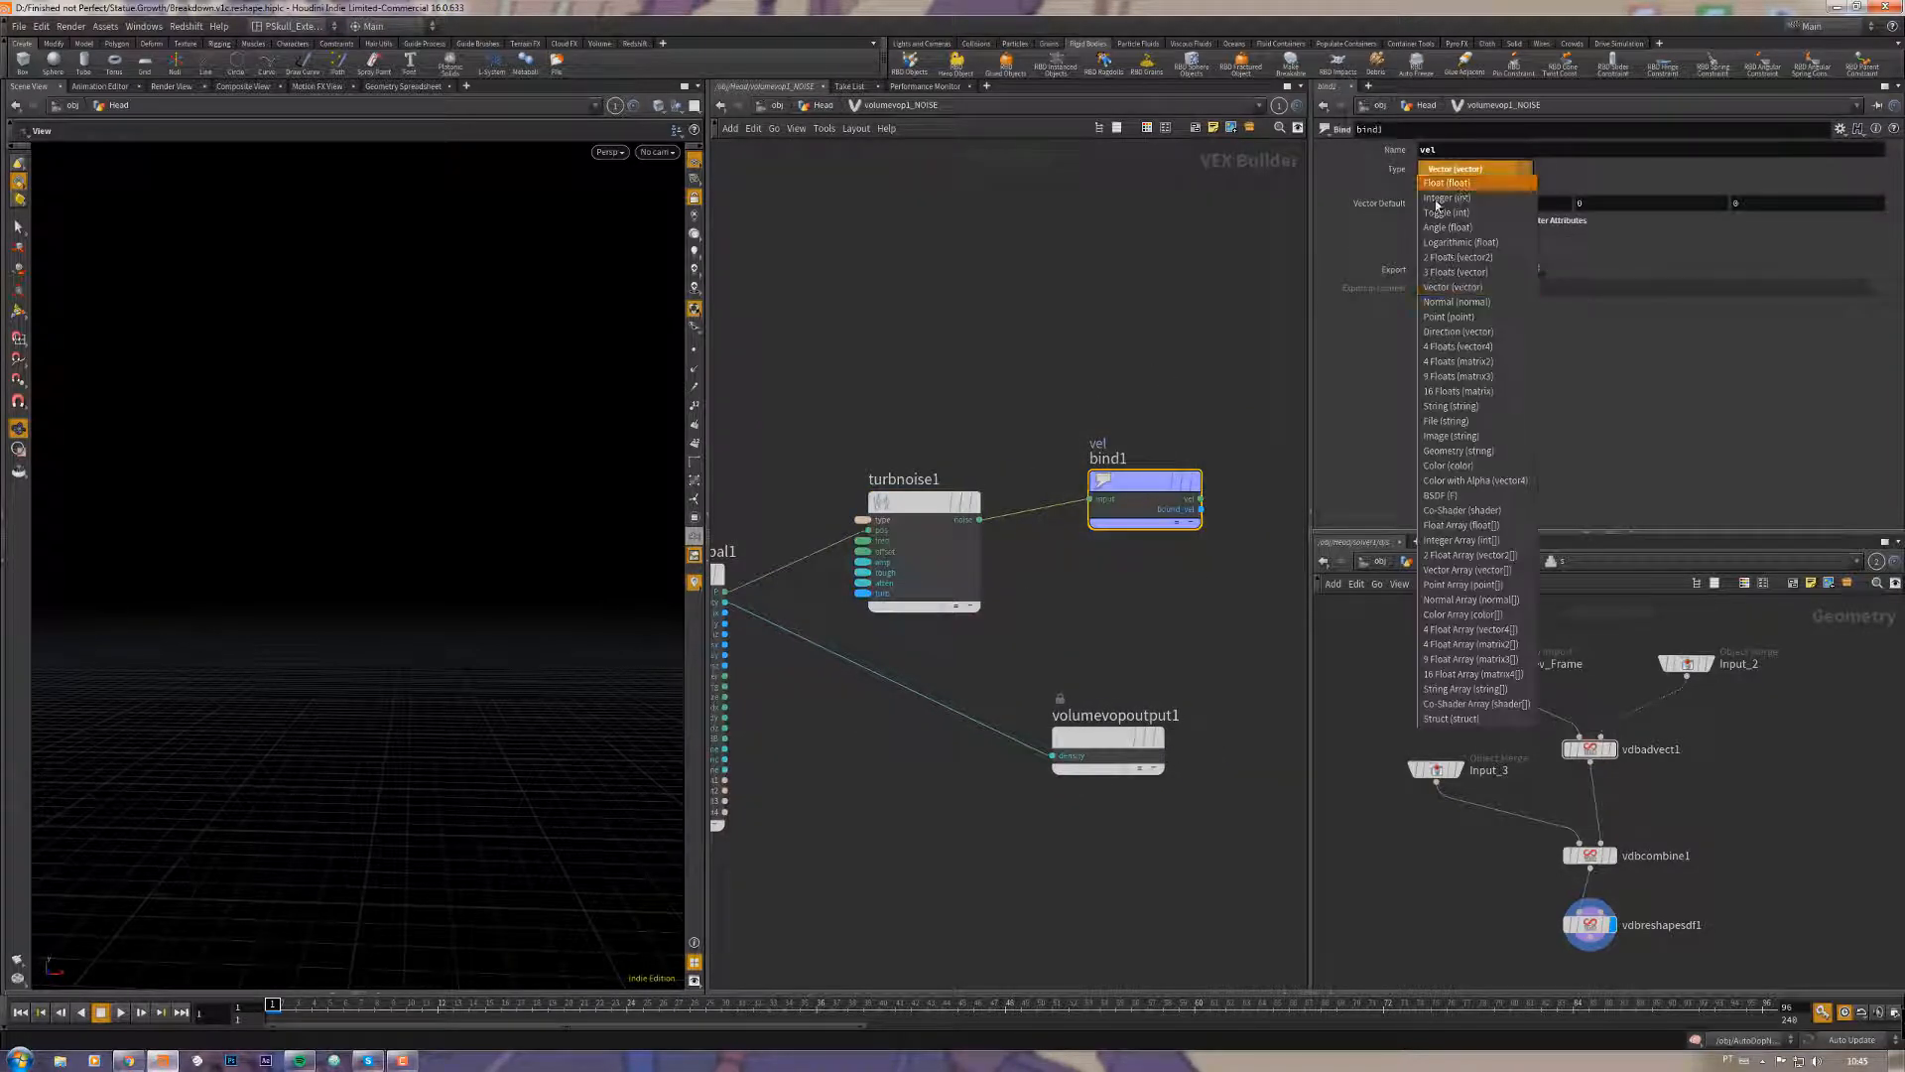
click(1449, 154)
drag(1445, 151, 1368, 174)
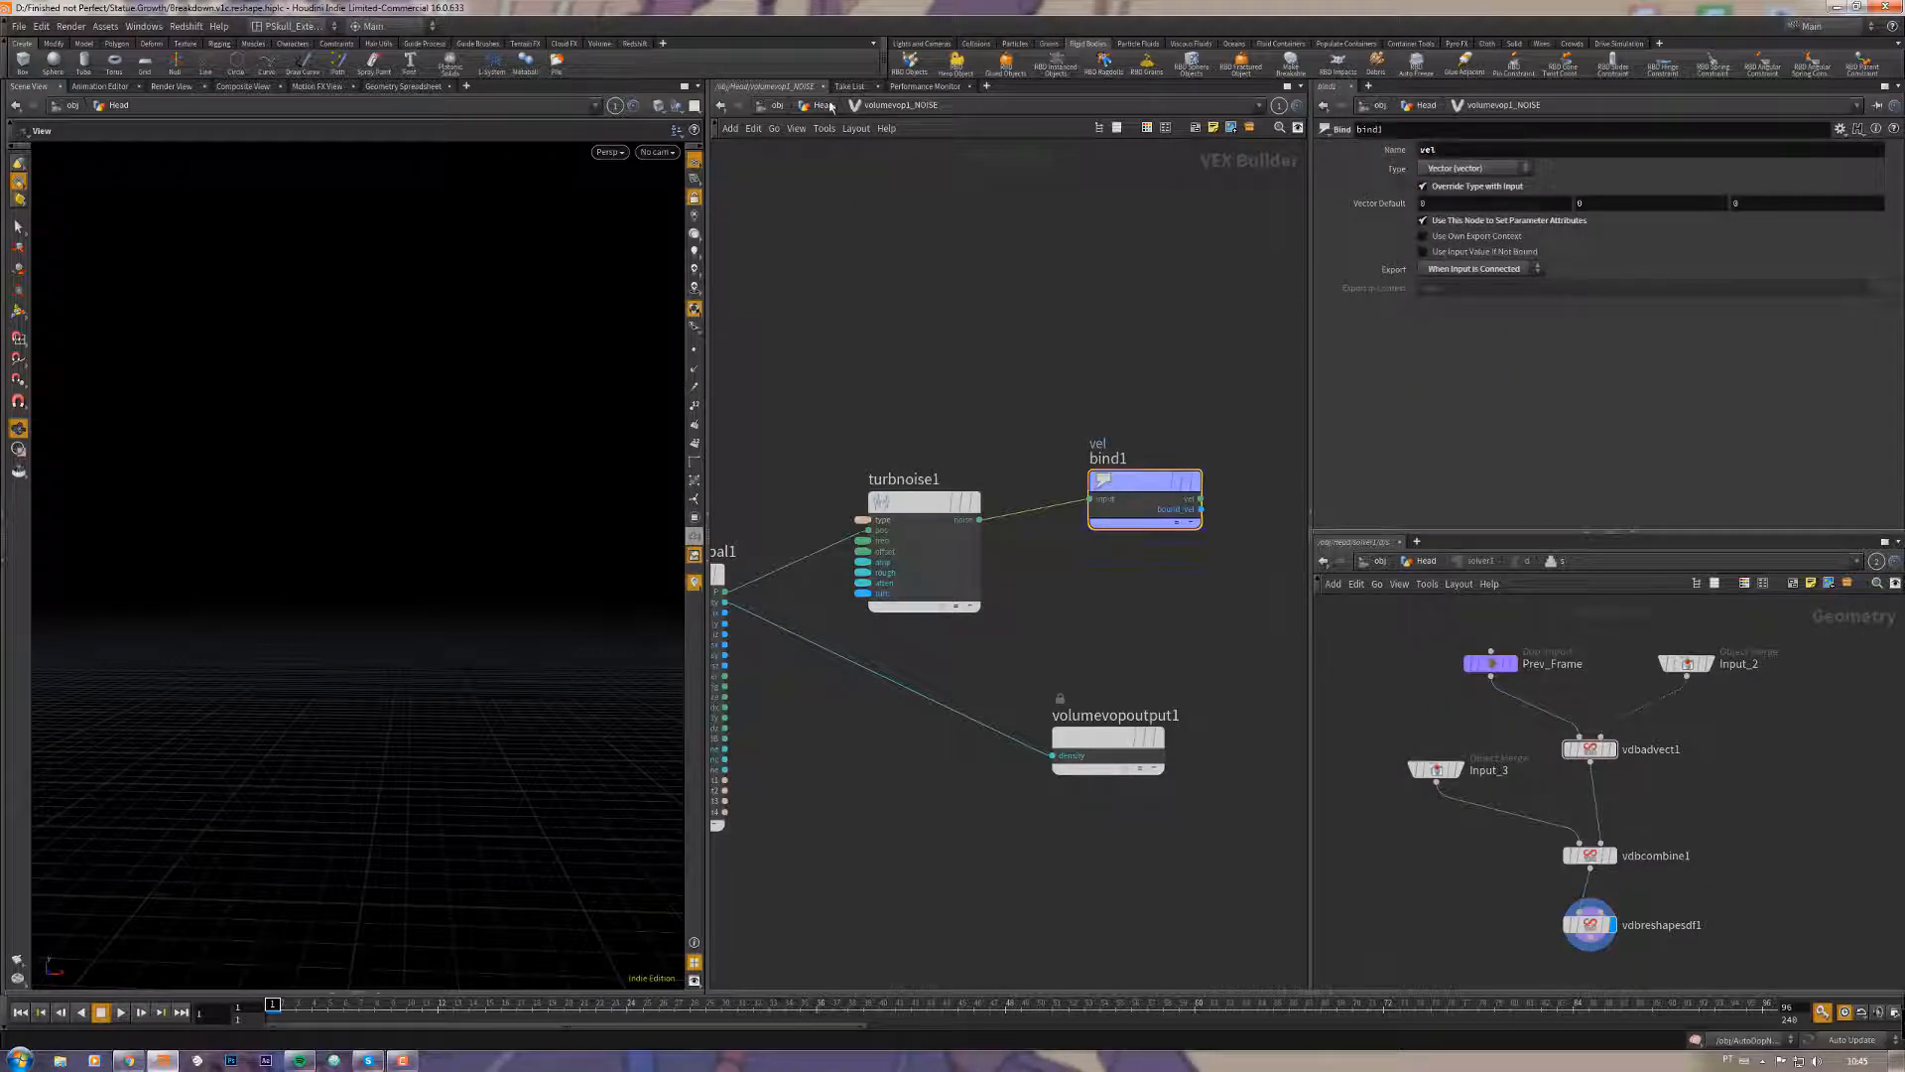
Step: Return to the Head network and display the solver1 node's output in the viewport
key(u)
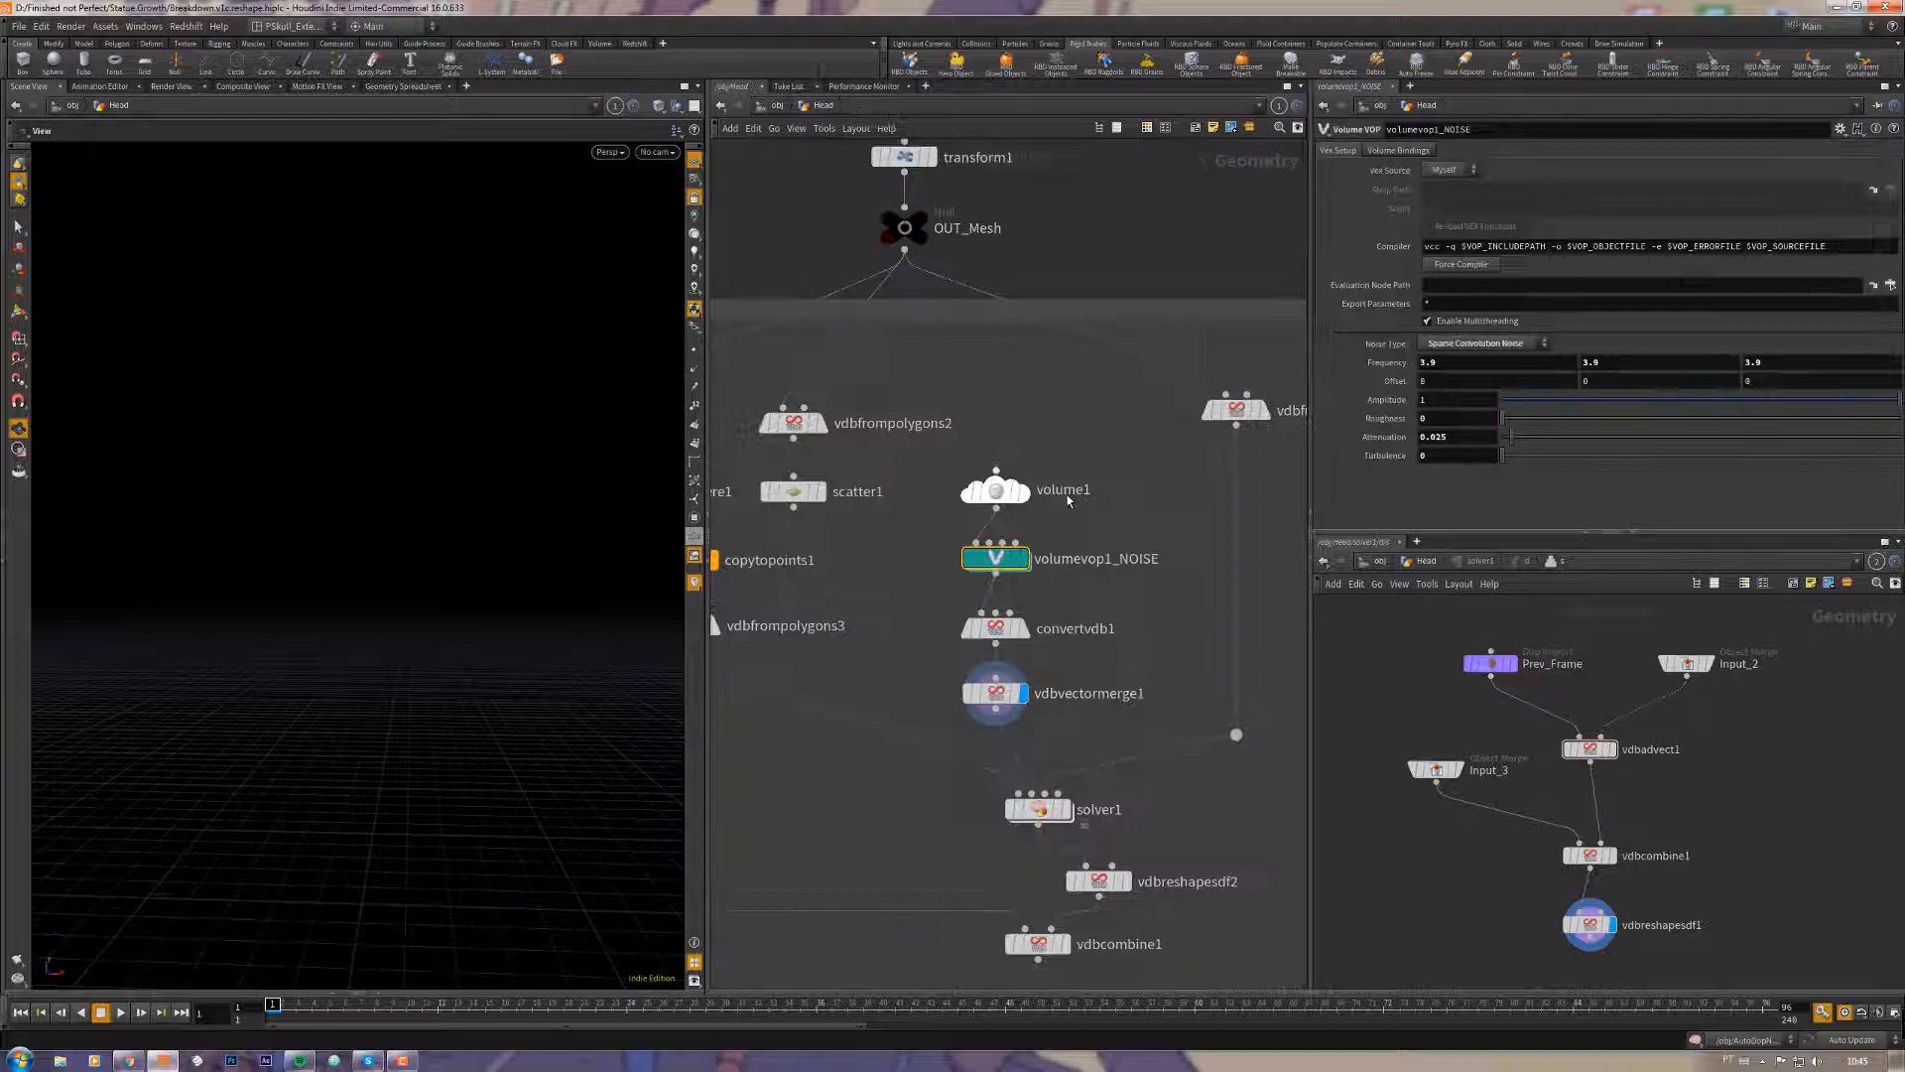
click(1141, 538)
middle_drag(1106, 697, 1107, 620)
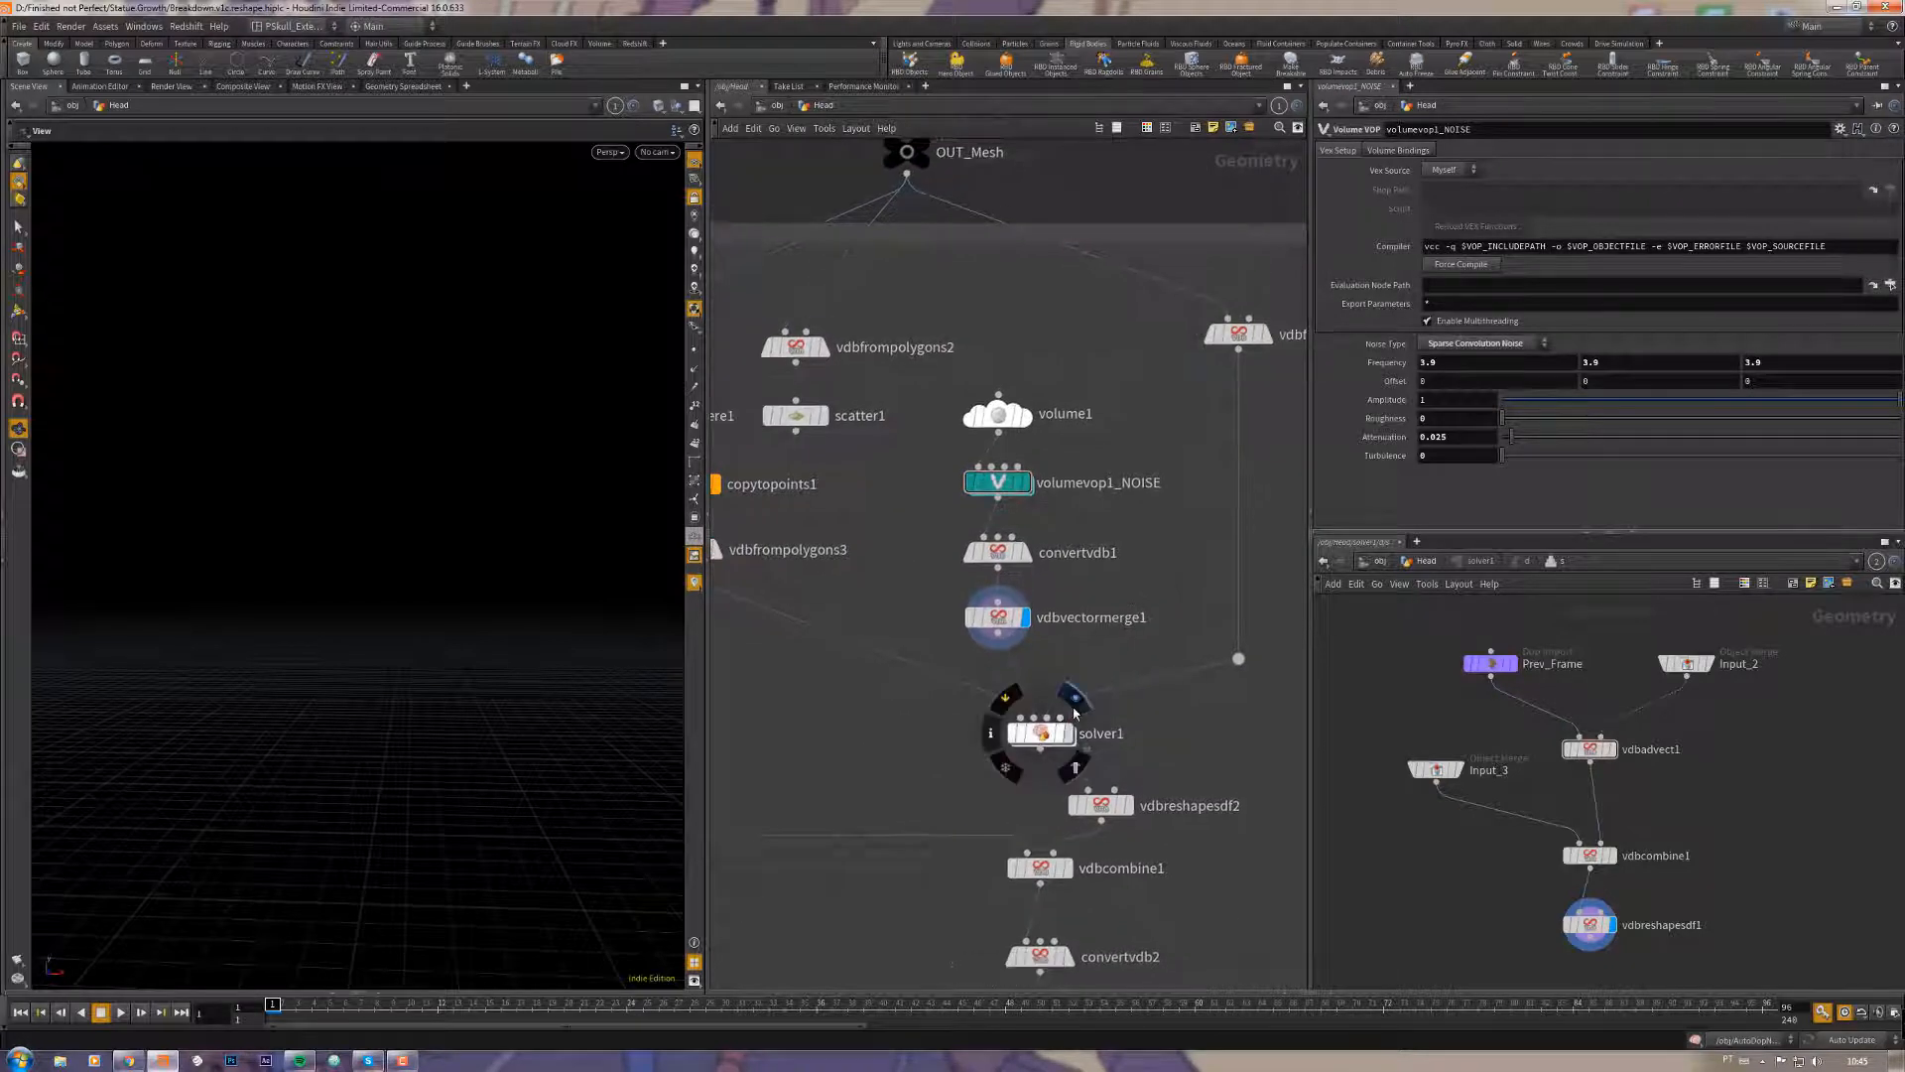
click(1074, 698)
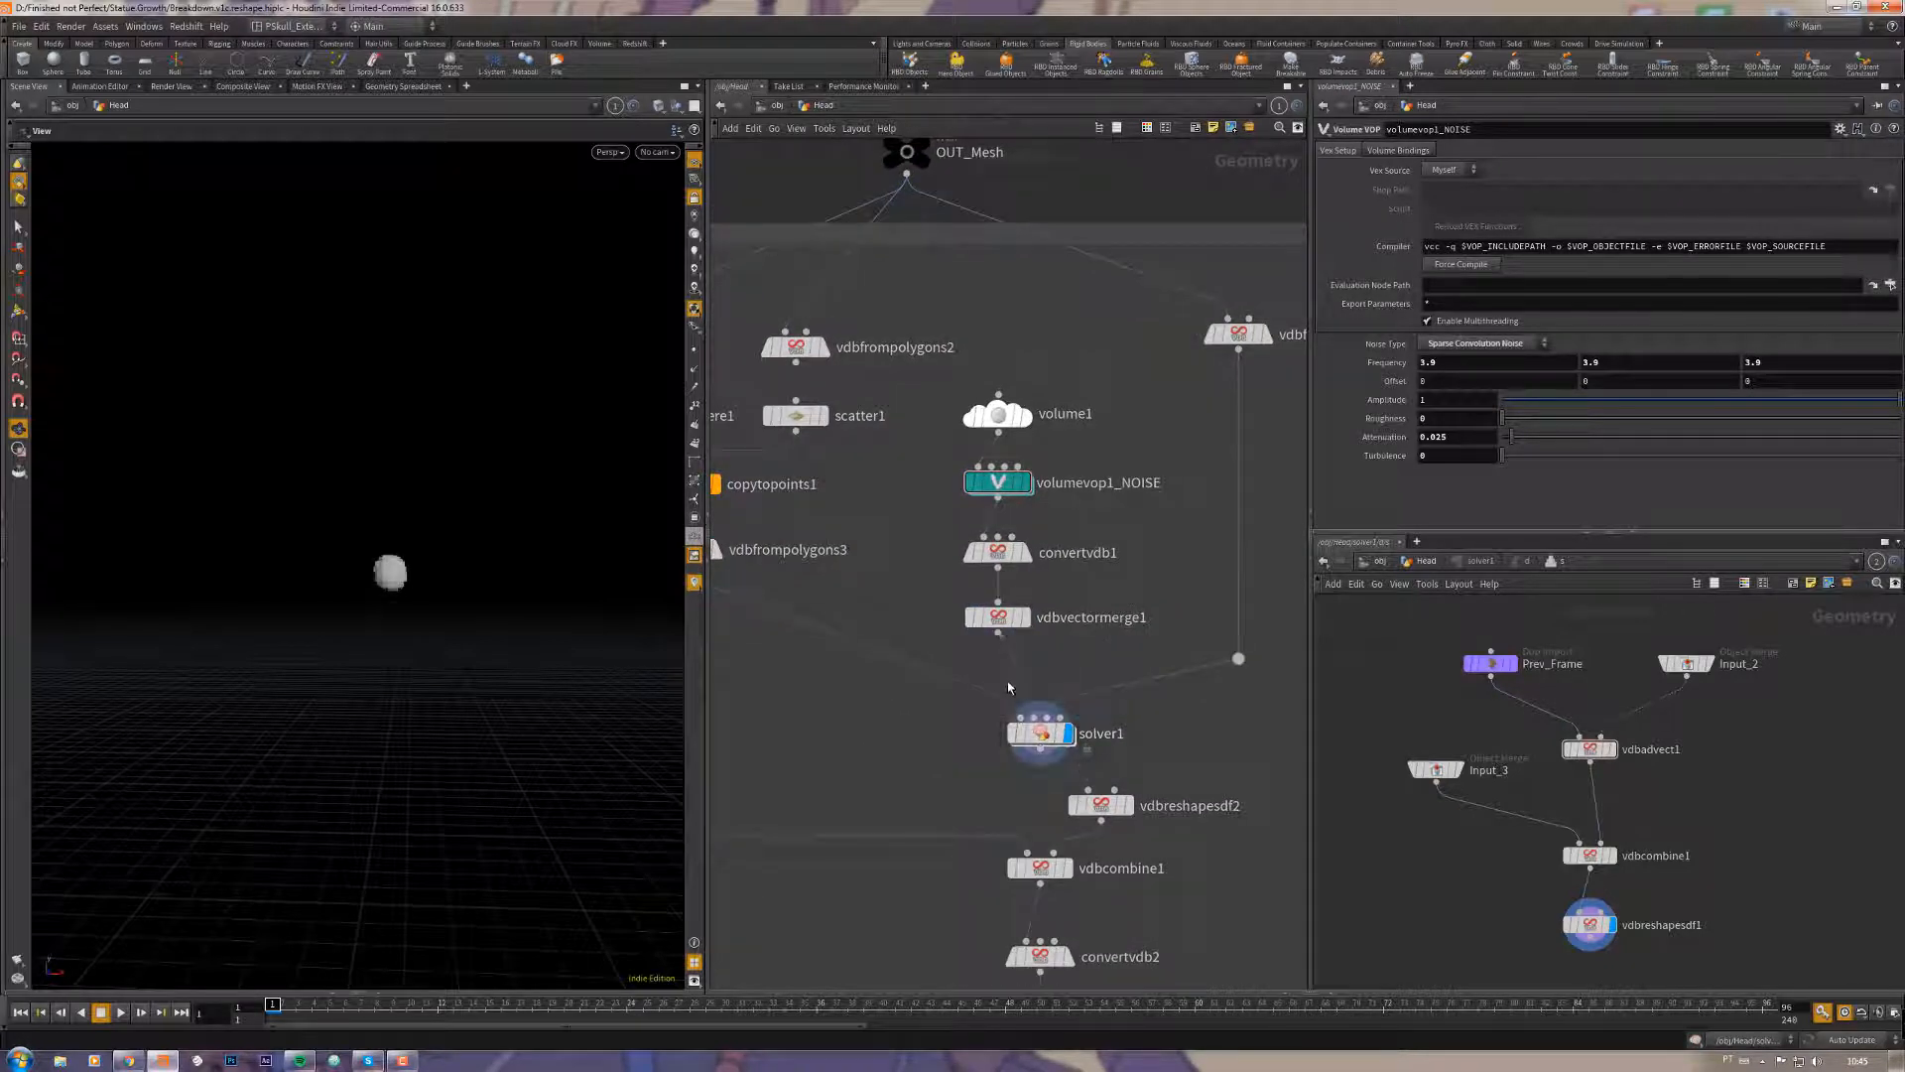
middle_drag(1114, 656, 1165, 645)
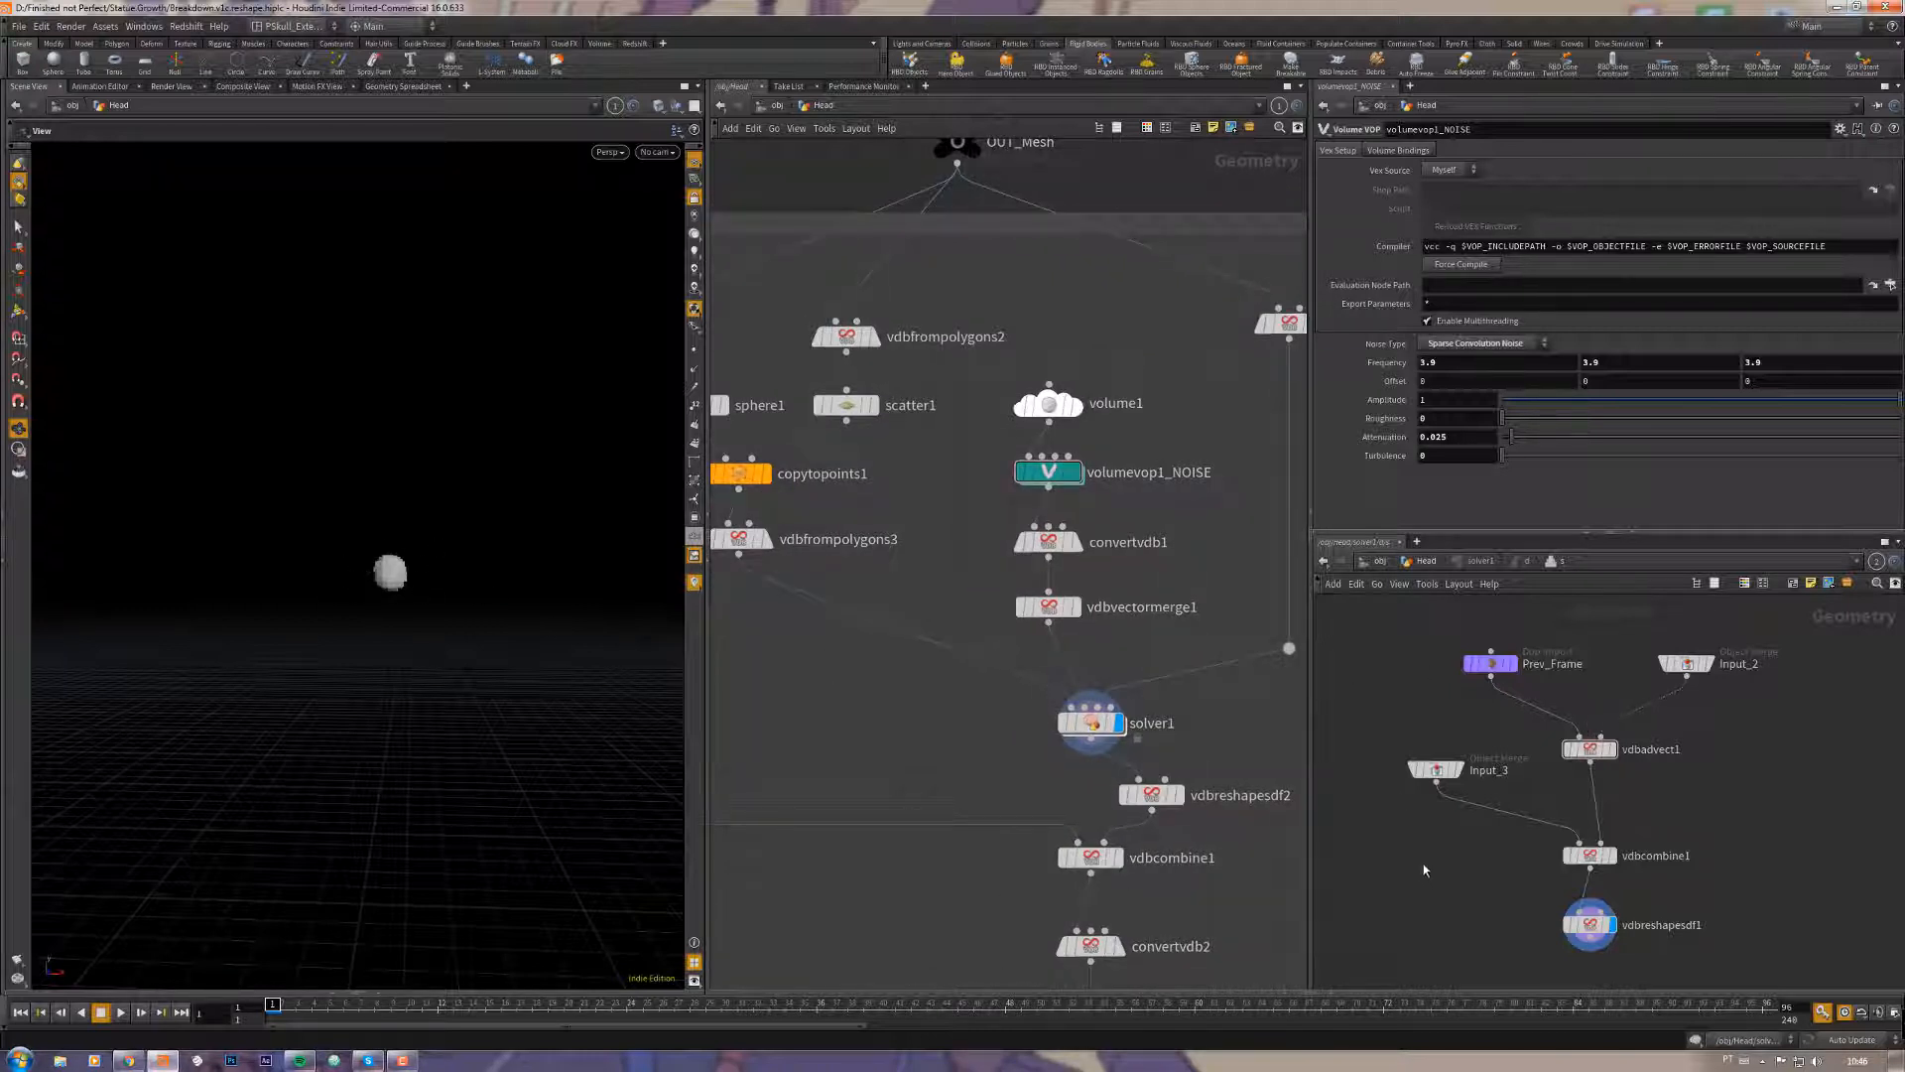
Step: Set the display flag on vdbadvect1 inside the solver network
middle_drag(1409, 829, 1382, 824)
scroll(1454, 746, up, 1)
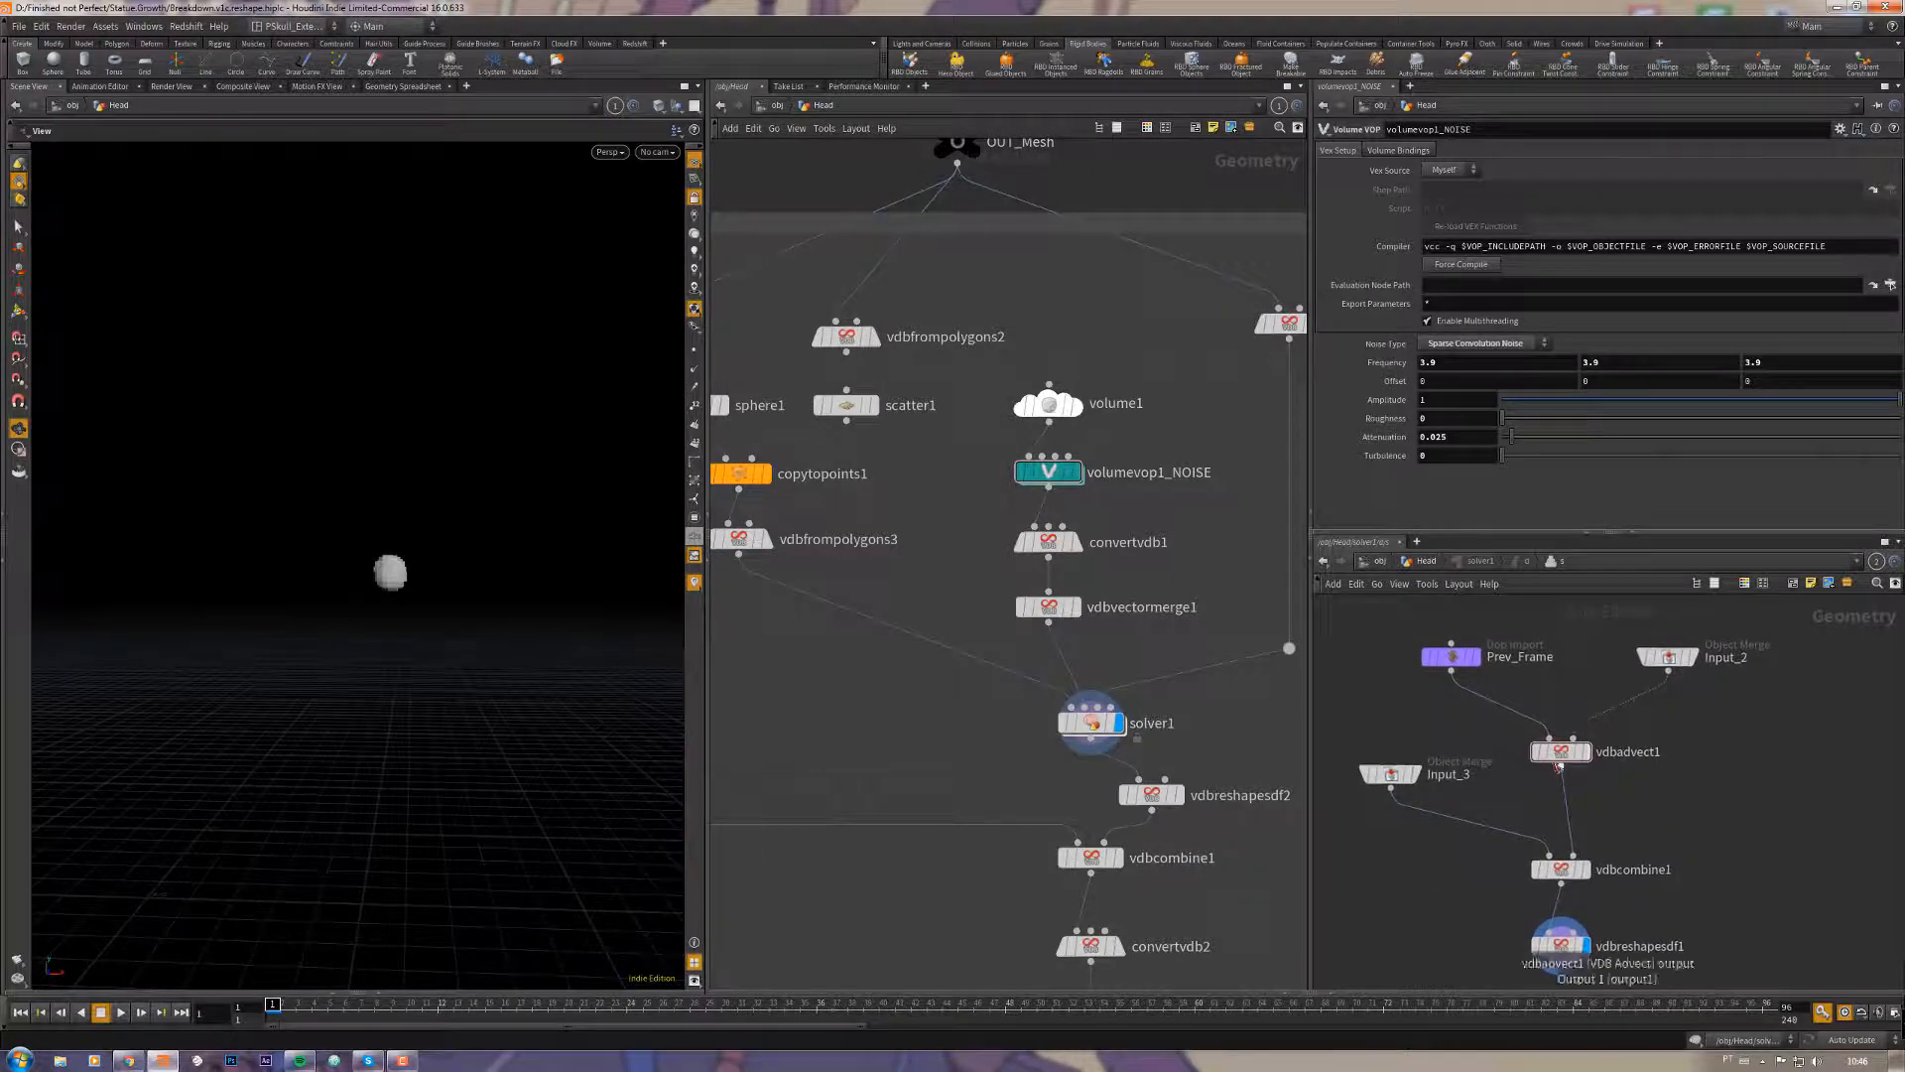
click(1592, 716)
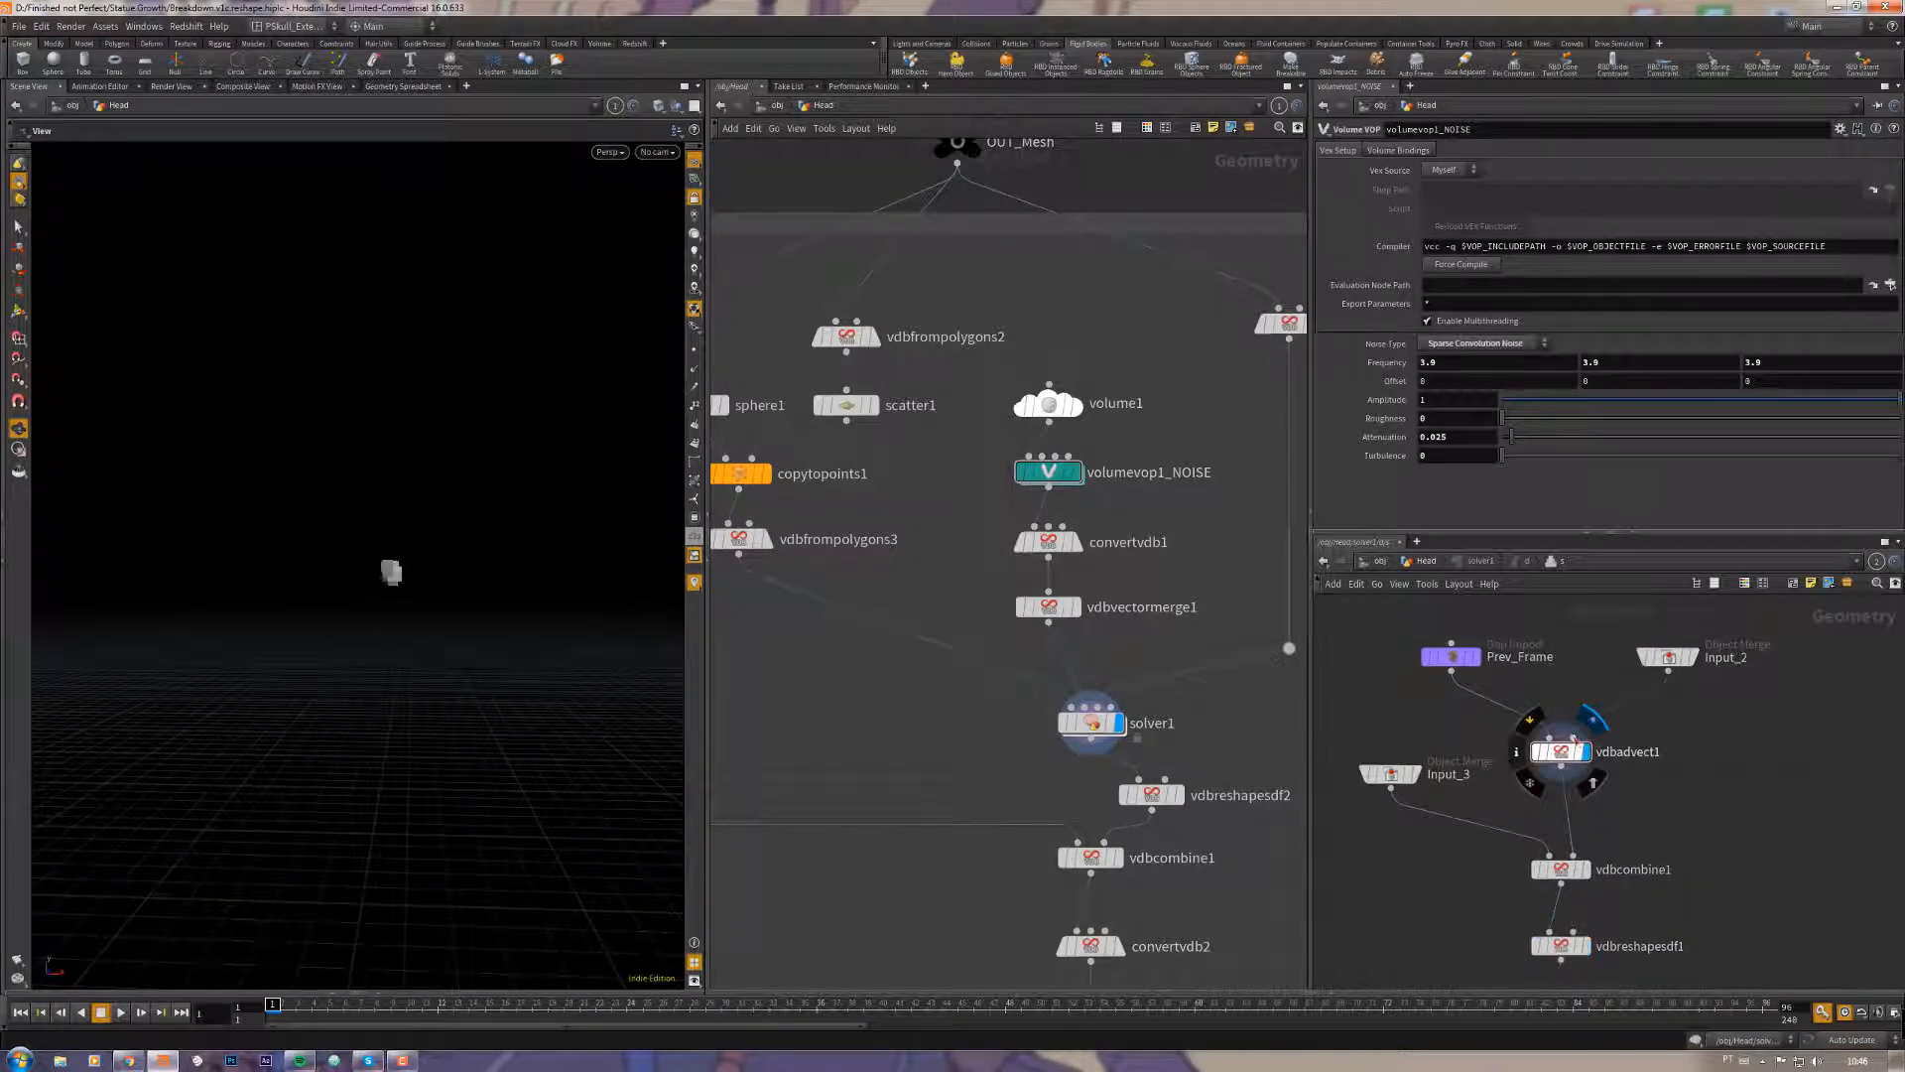
mouse_move(1050, 483)
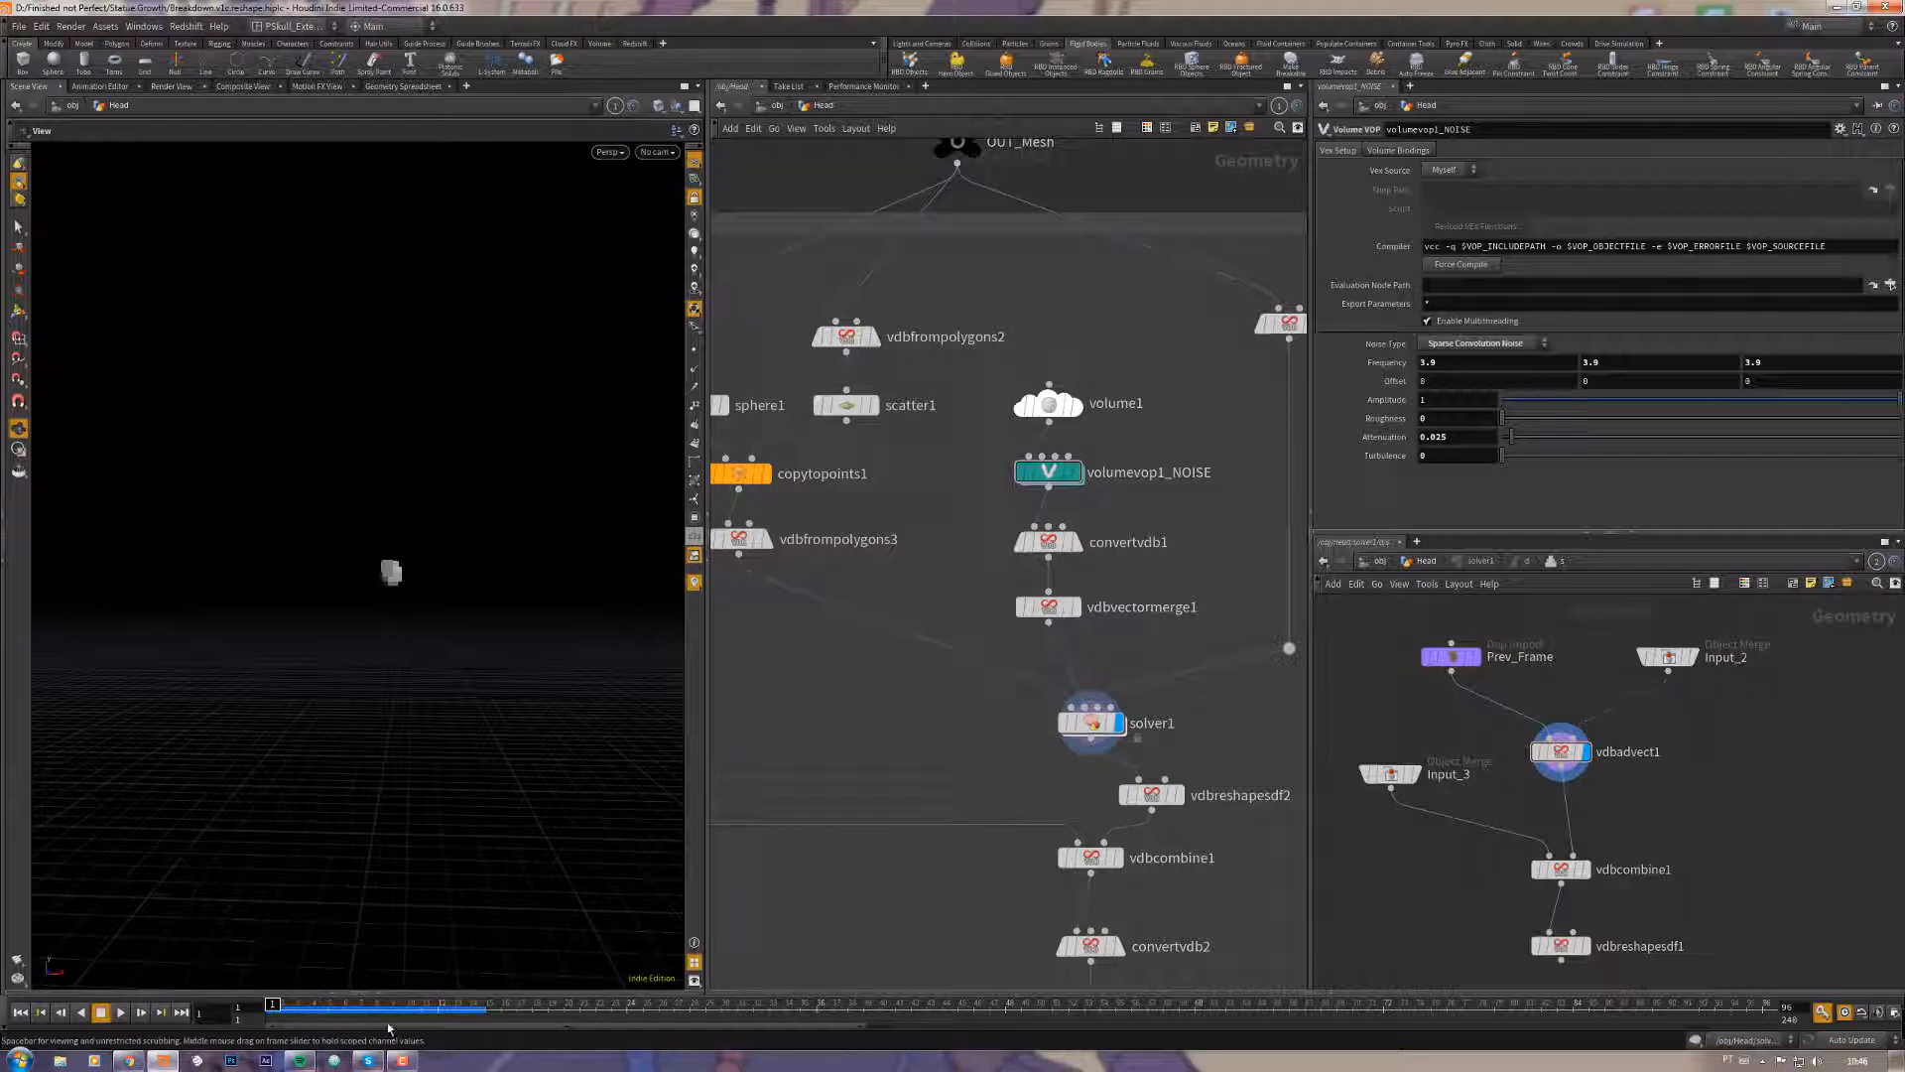
Step: Return to frame 1, insert vdbreshapesdf1 between vdbadvect1 and vdbcombine1 inside the solver, and display its output
mouse_move(275, 1004)
mouse_down()
mouse_move(321, 996)
mouse_move(256, 995)
mouse_up()
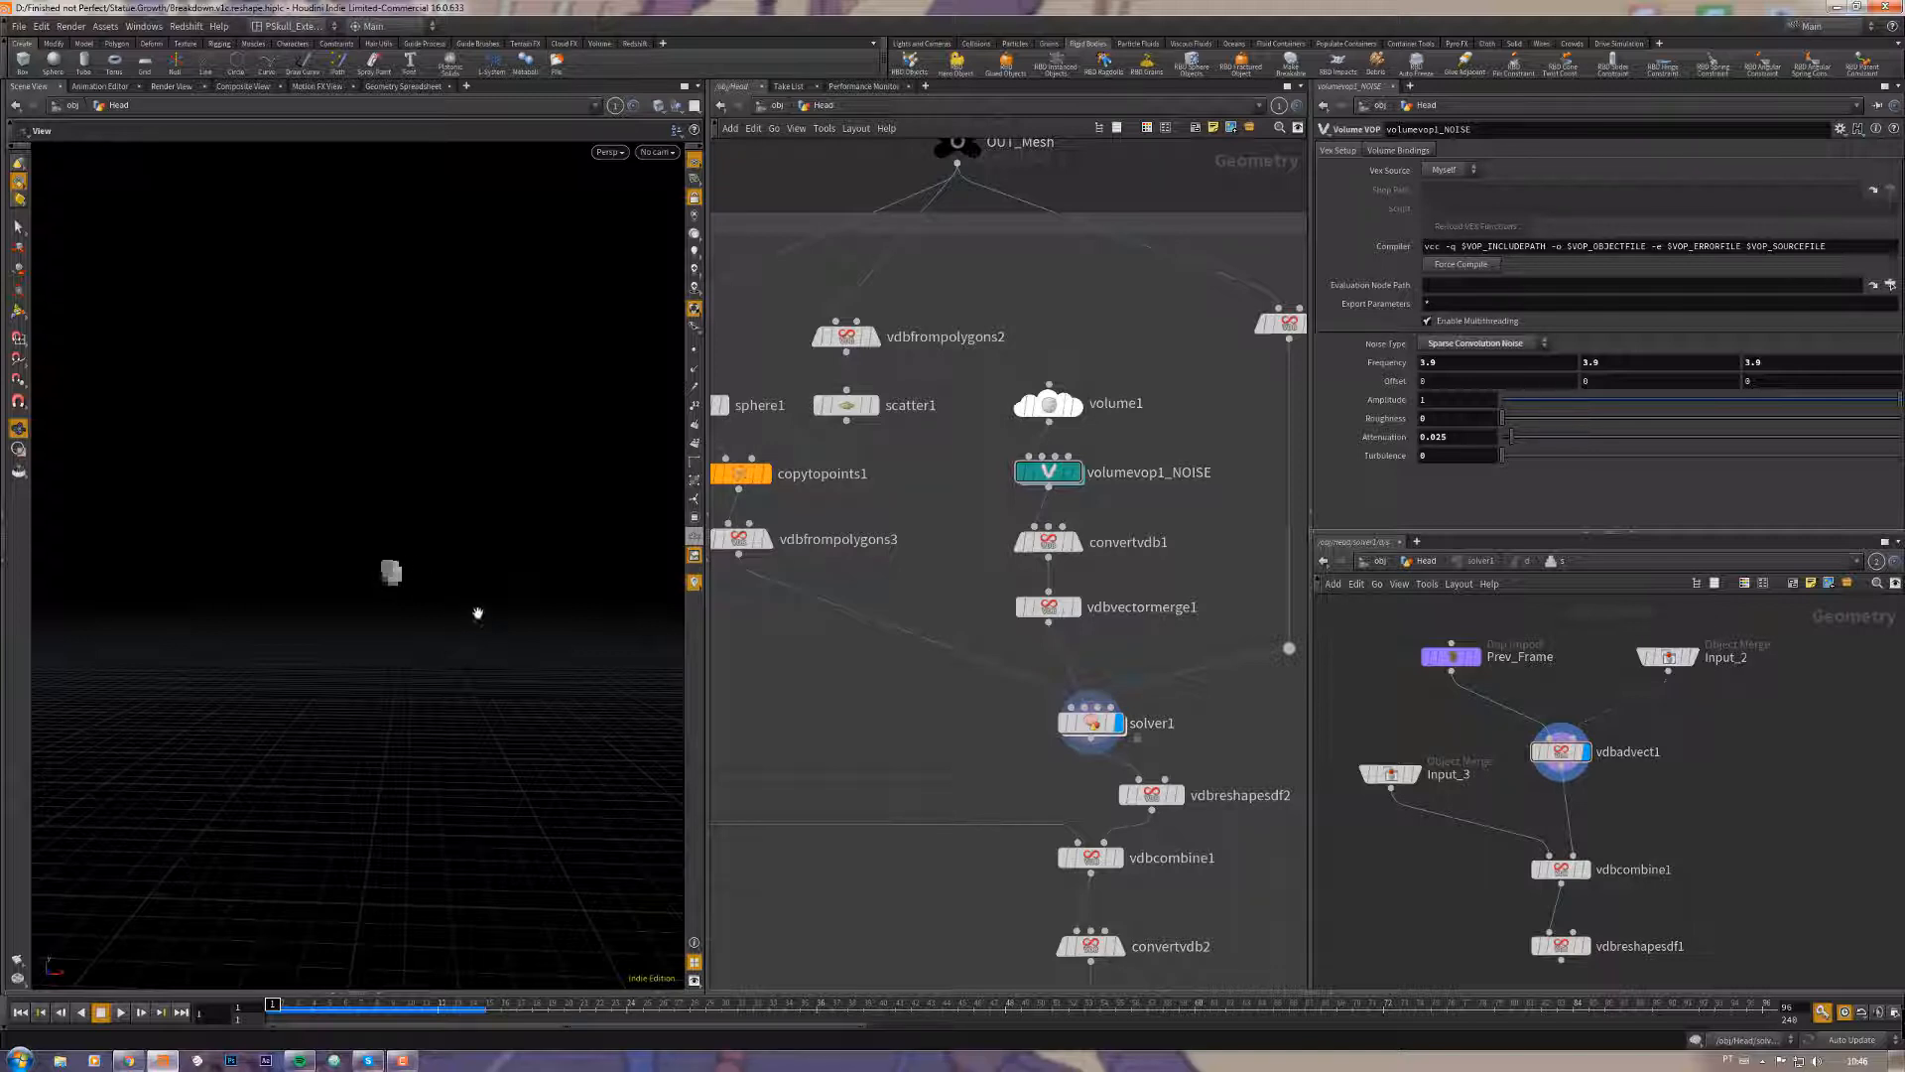
middle_drag(1647, 821, 1614, 766)
drag(1535, 893, 1555, 739)
click(1554, 757)
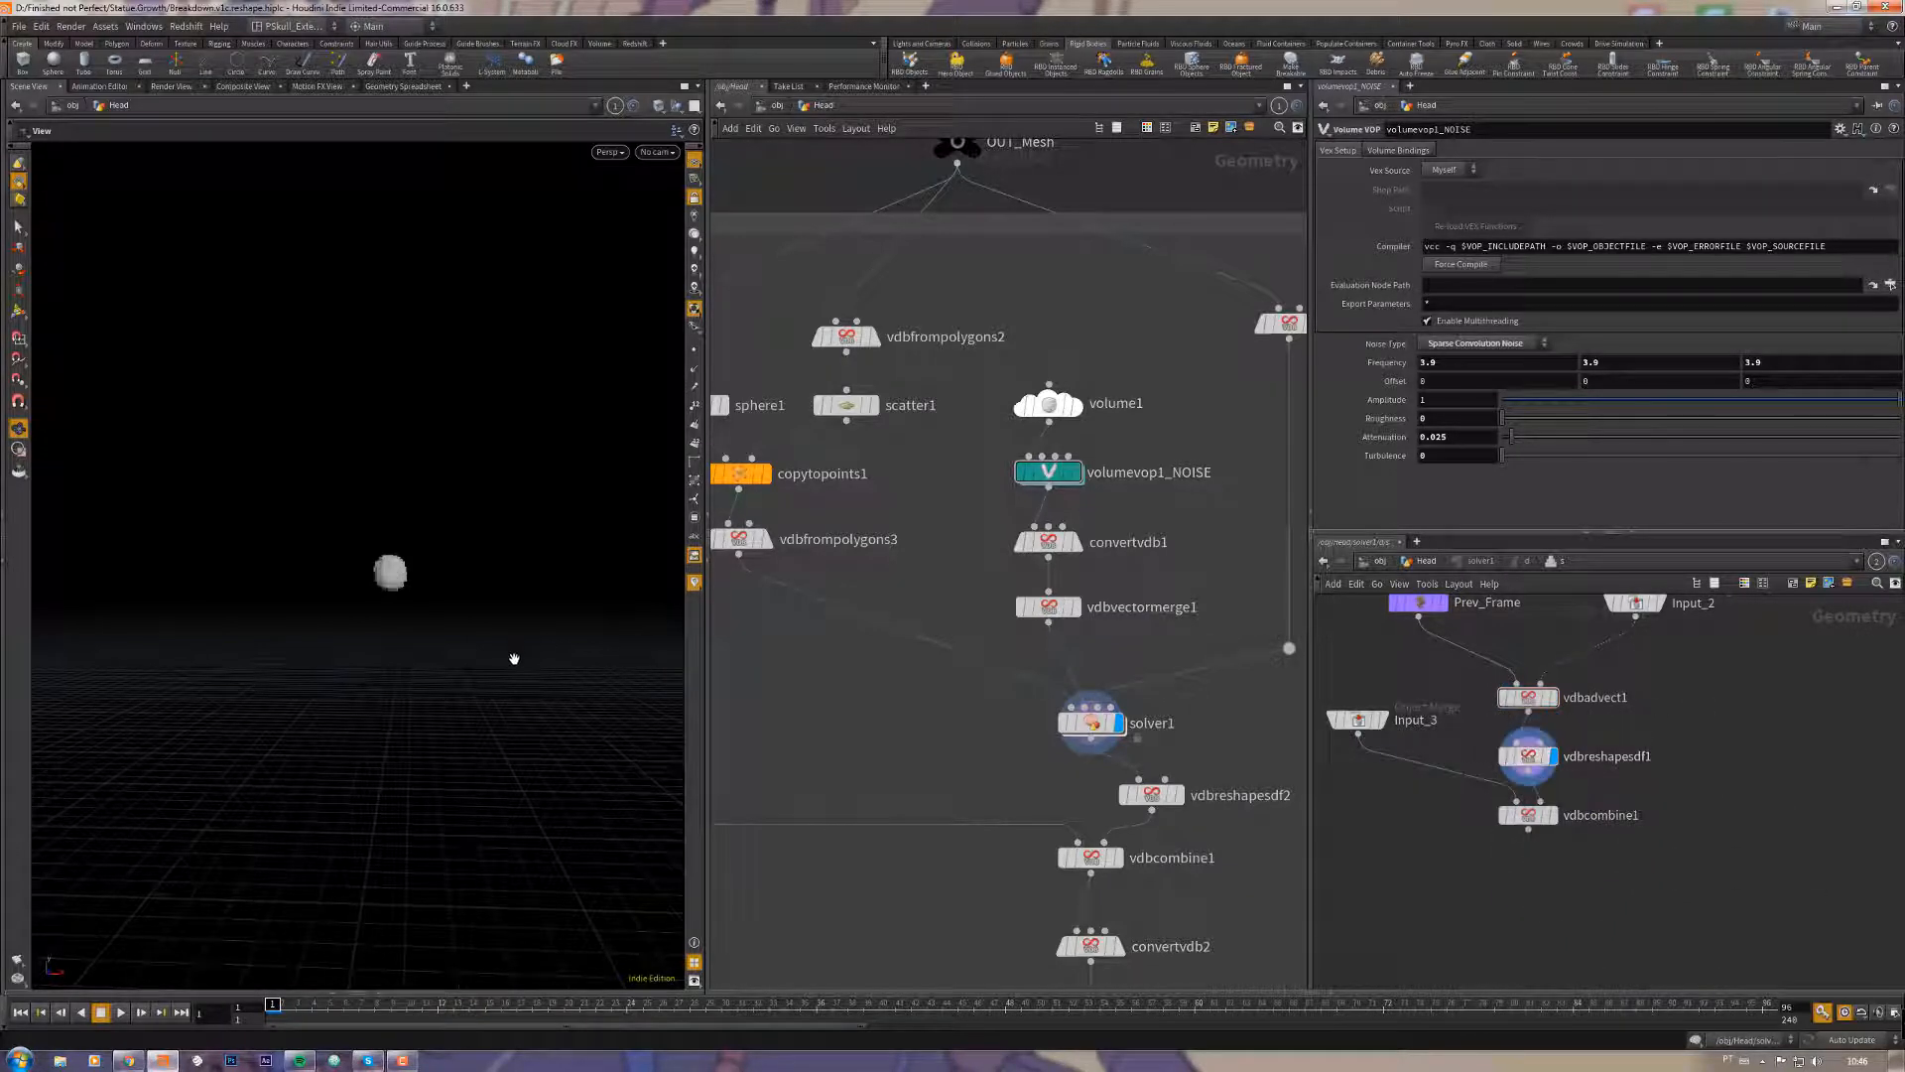
Step: Advance the simulation frame by frame to frame 30, scrub back to about frame 28, and examine how the volume grows
key(Right)
key(Right)
key(Right)
key(Right)
key(Right)
key(Right)
key(Right)
key(Right)
key(Right)
key(Right)
key(Right)
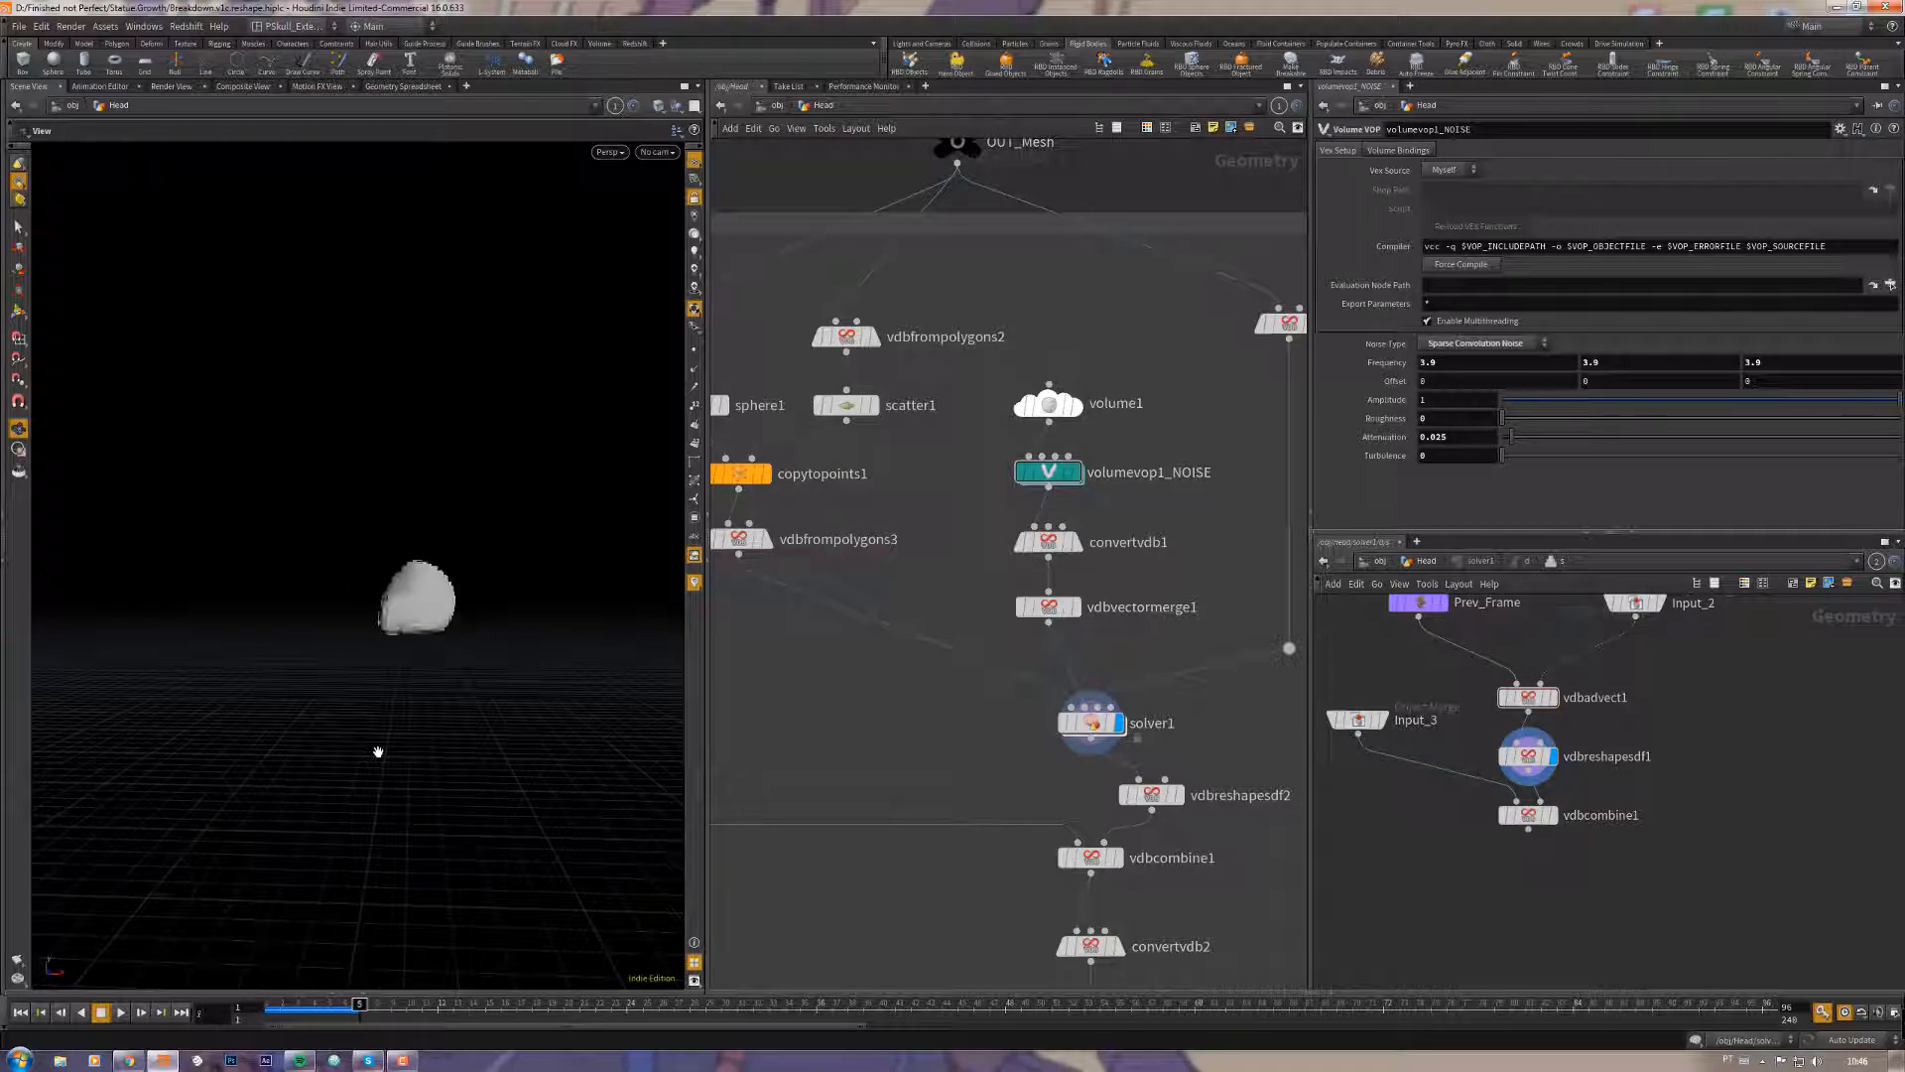
key(Right)
key(Right)
key(Right)
key(Right)
key(Right)
key(Right)
key(Right)
key(Right)
key(Right)
key(Right)
key(Right)
key(Right)
key(Right)
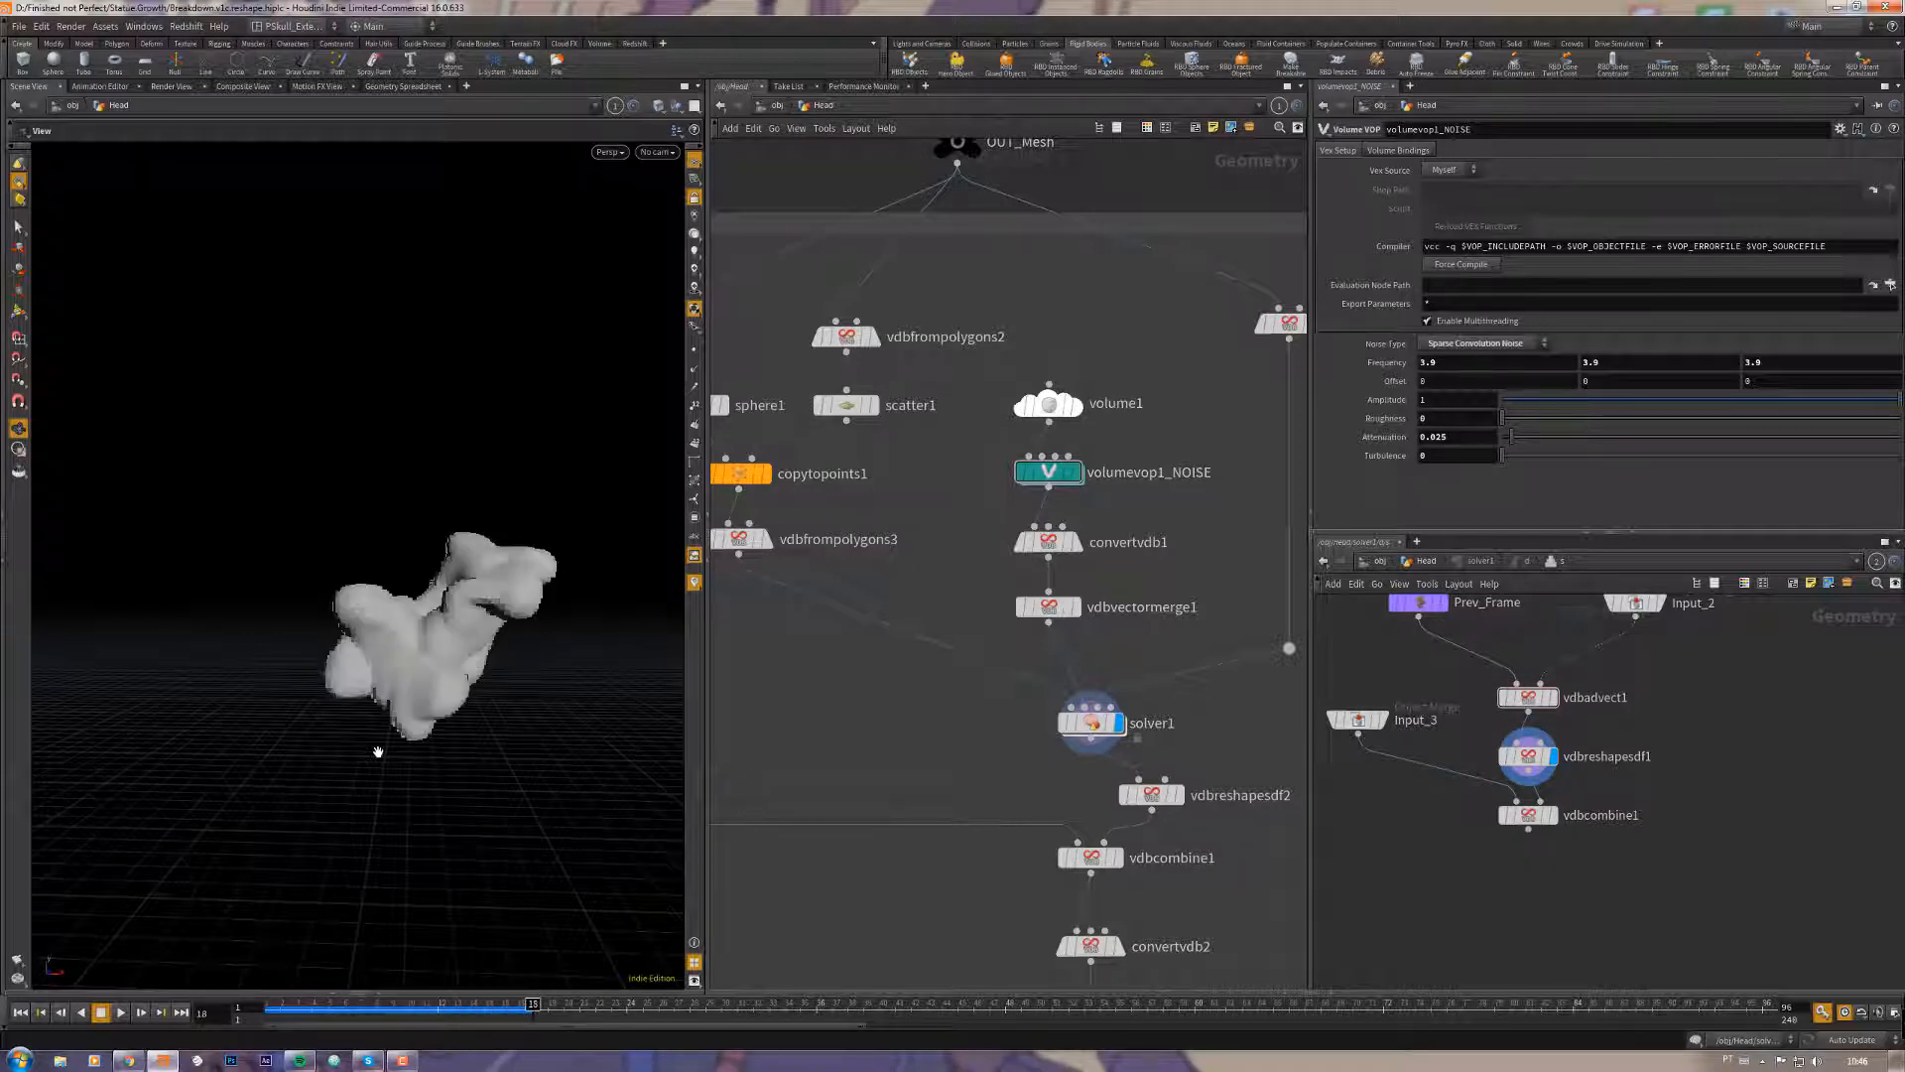
key(Right)
key(Right)
key(Right)
key(Right)
key(Right)
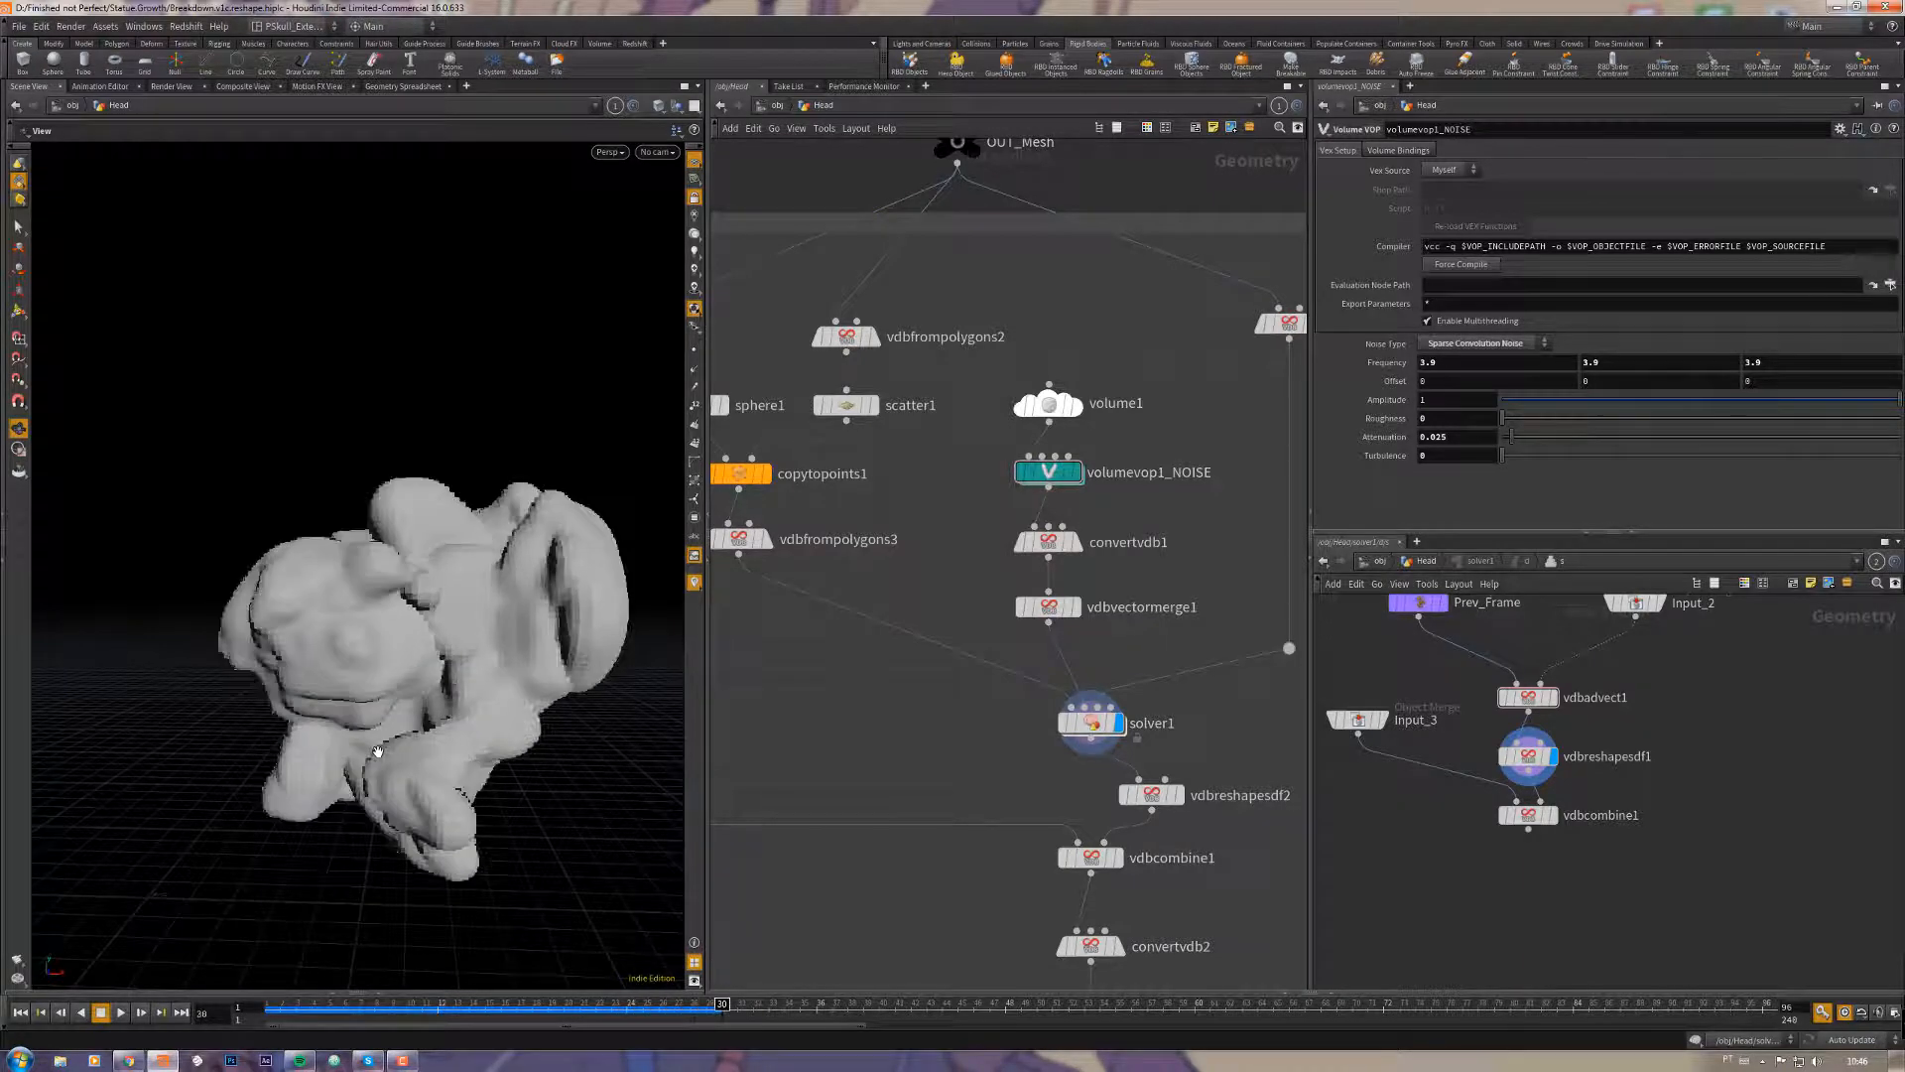
right_drag(454, 531, 418, 671)
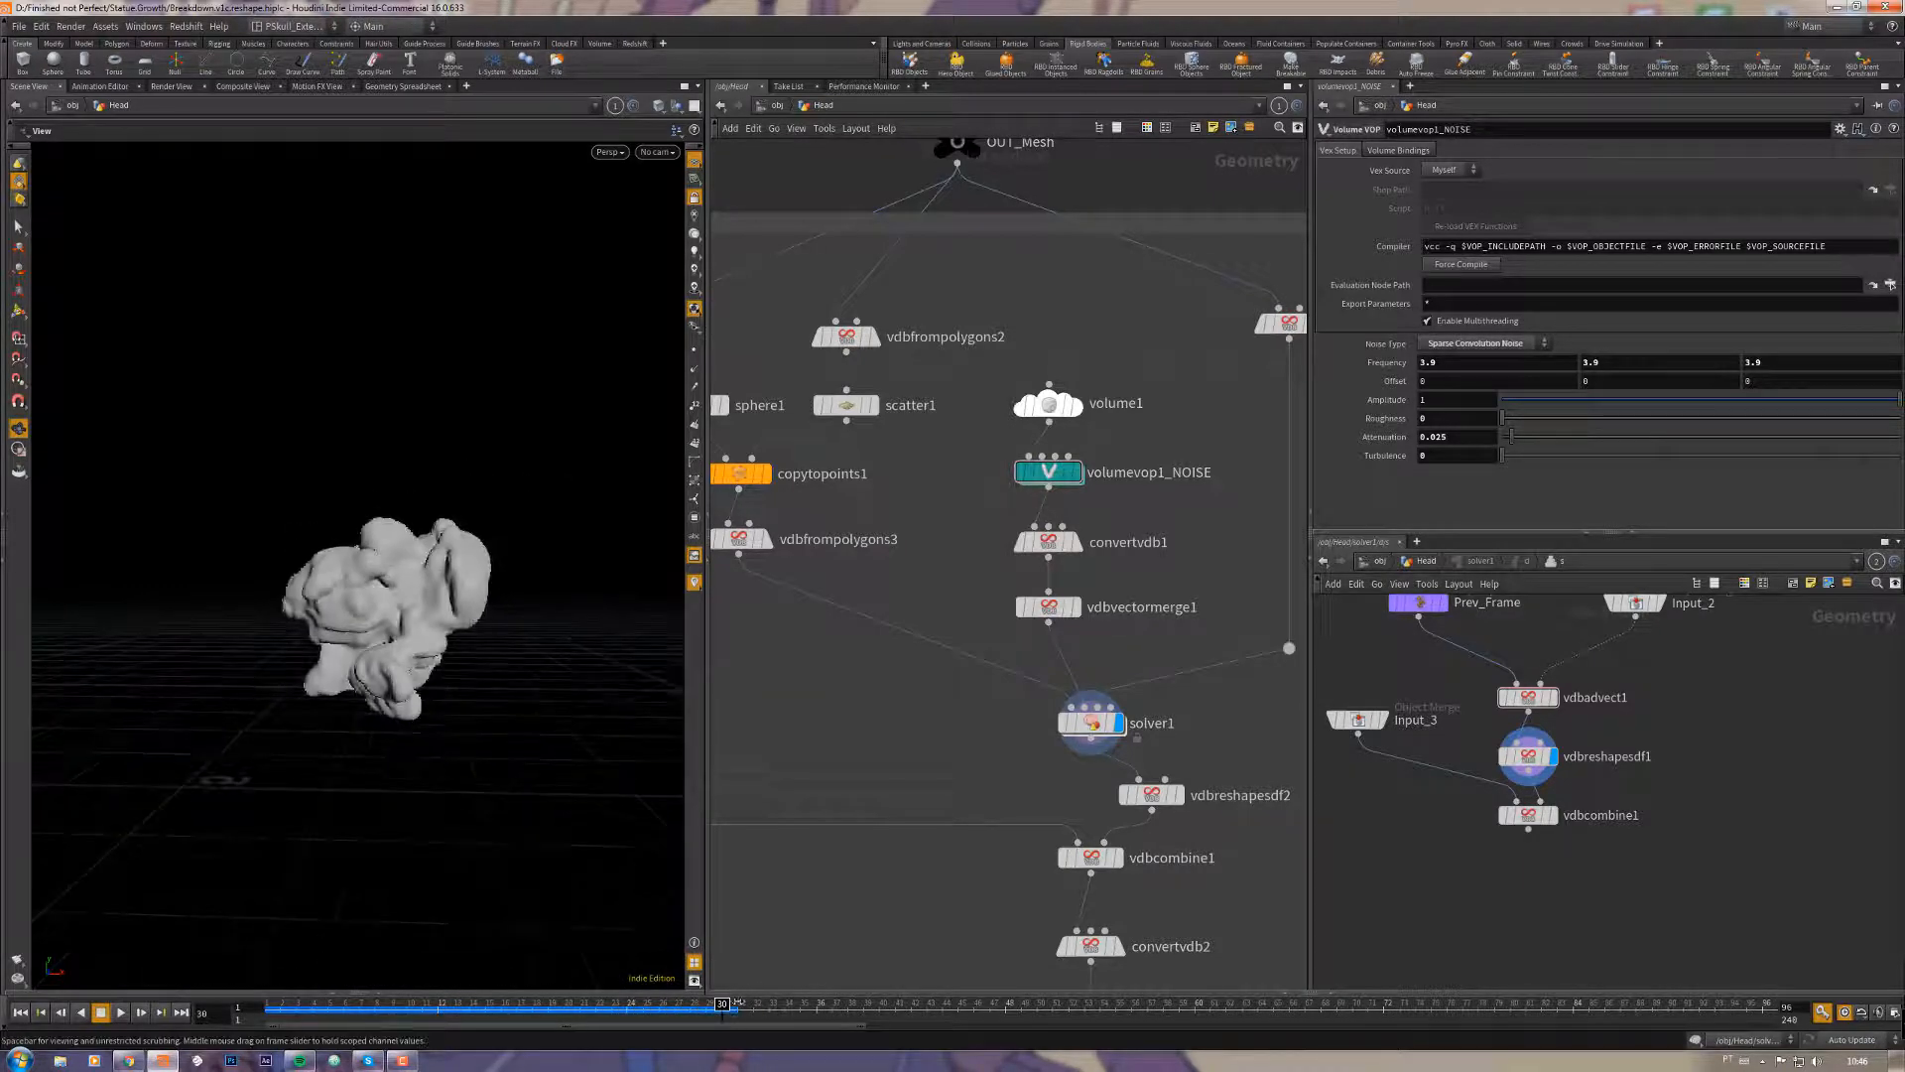
mouse_move(722, 1004)
mouse_down()
mouse_move(1007, 985)
mouse_move(834, 1012)
mouse_move(516, 1010)
mouse_move(692, 1007)
mouse_up()
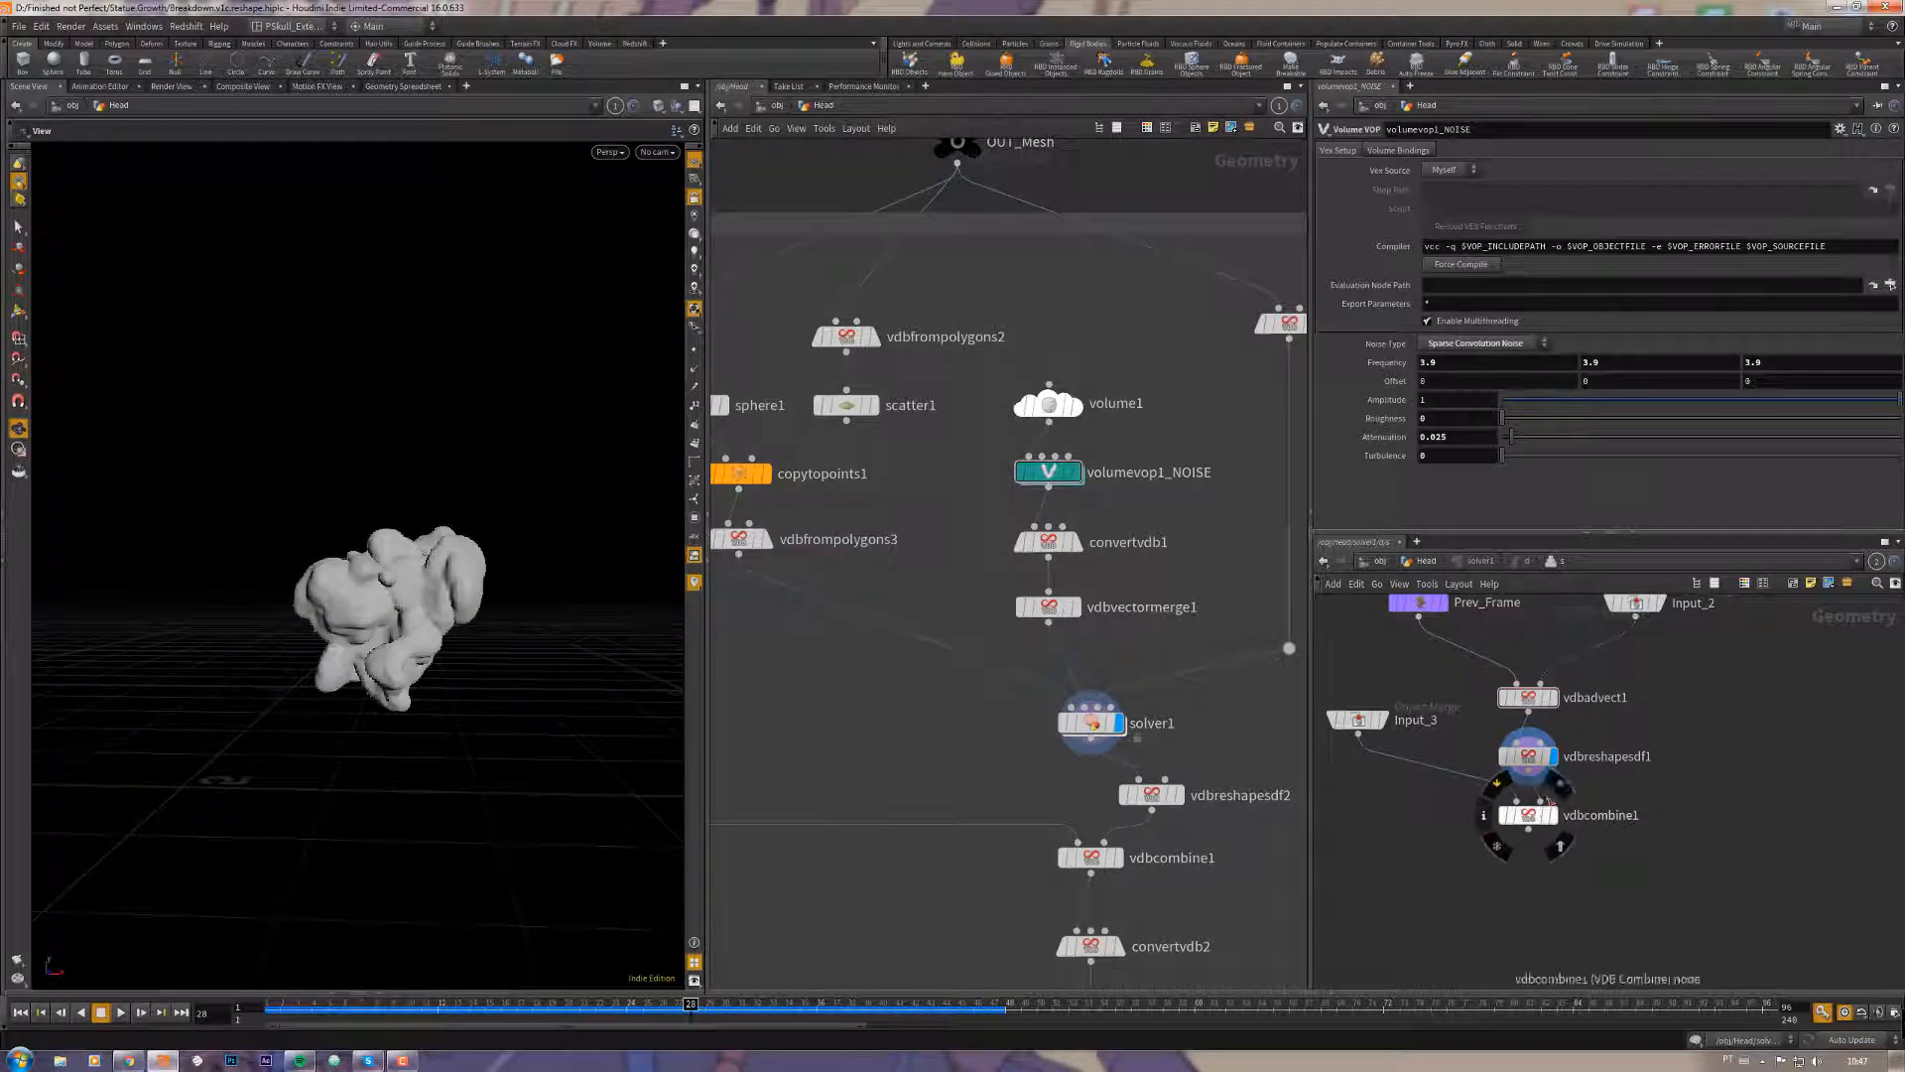
Step: Display vdbcombine1 inside the solver, scrub through the growth, and return to frame 1
click(1551, 814)
drag(268, 1010, 1054, 576)
drag(298, 1005, 240, 1000)
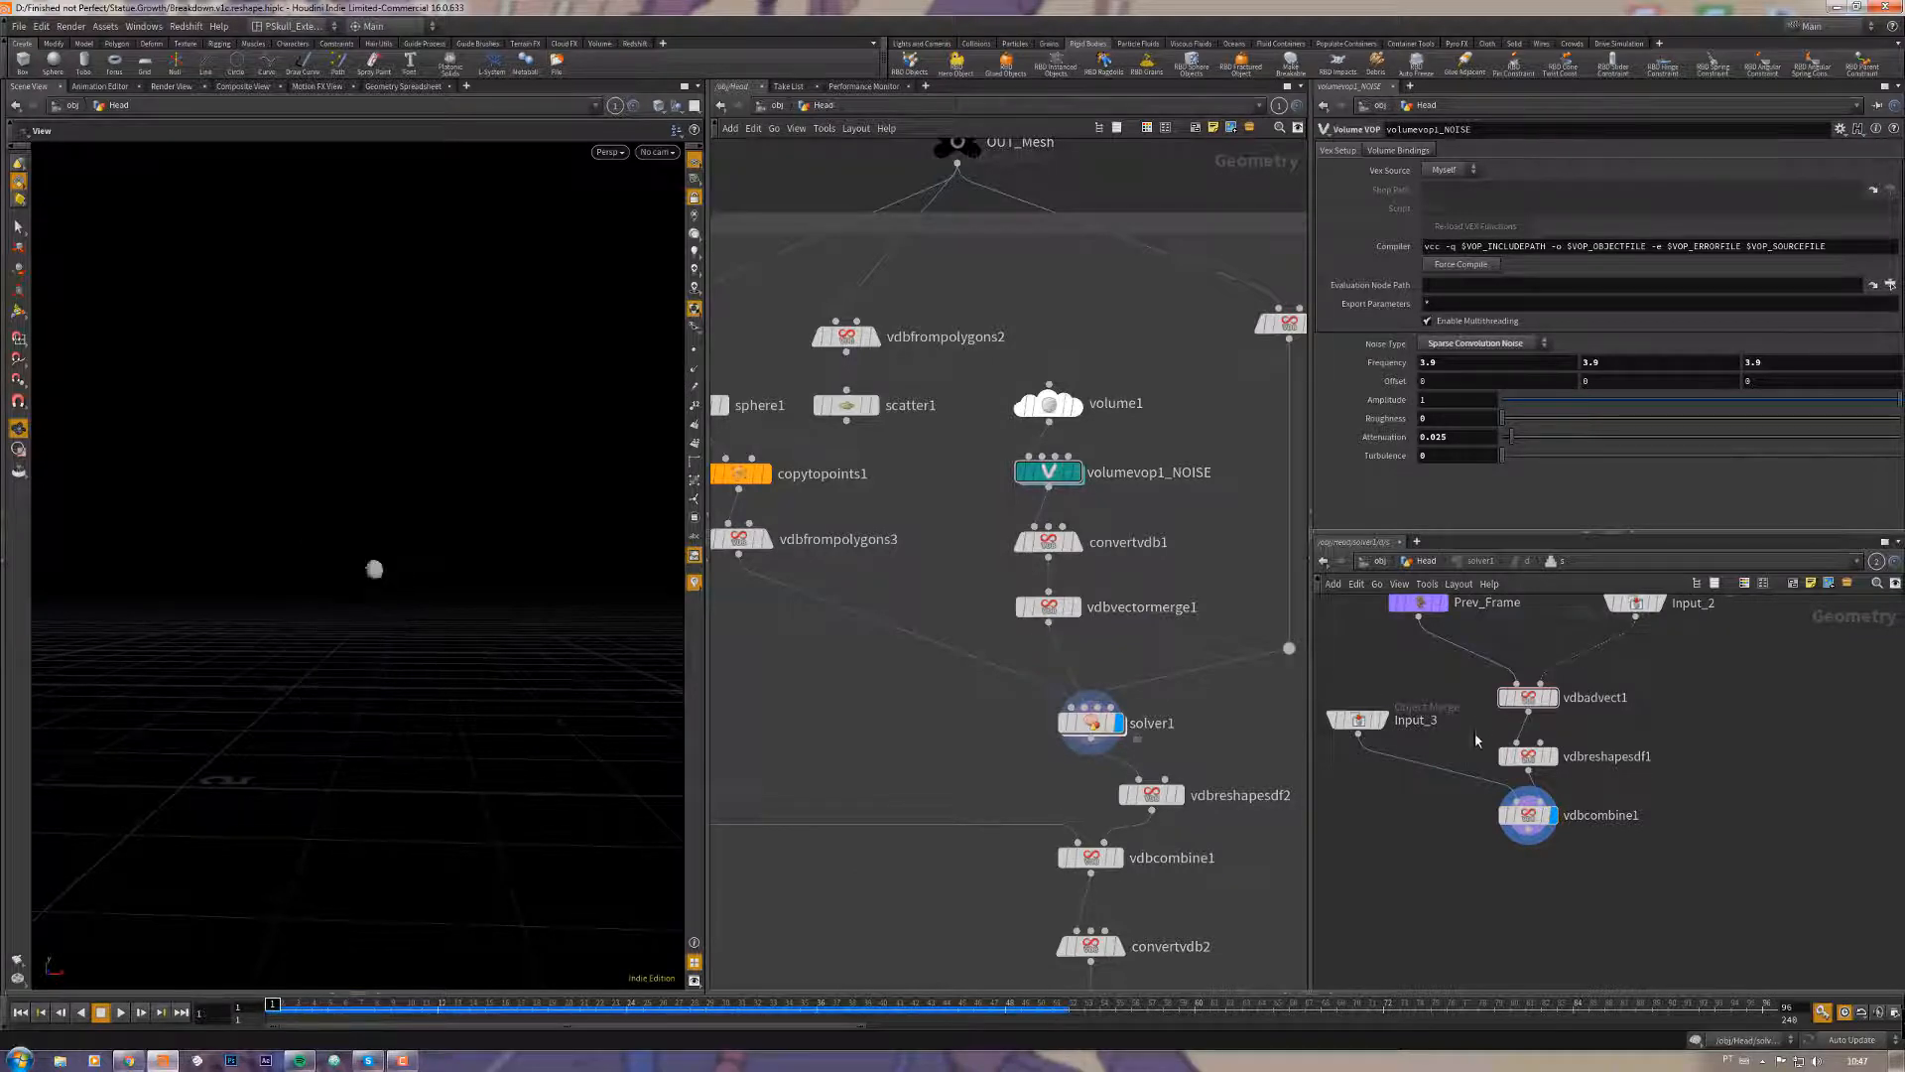
Step: Disconnect vdbreshapesdf1, reconnect it below vdbcombine1 in the solver, and set the display flag on it
drag(1533, 756, 1527, 901)
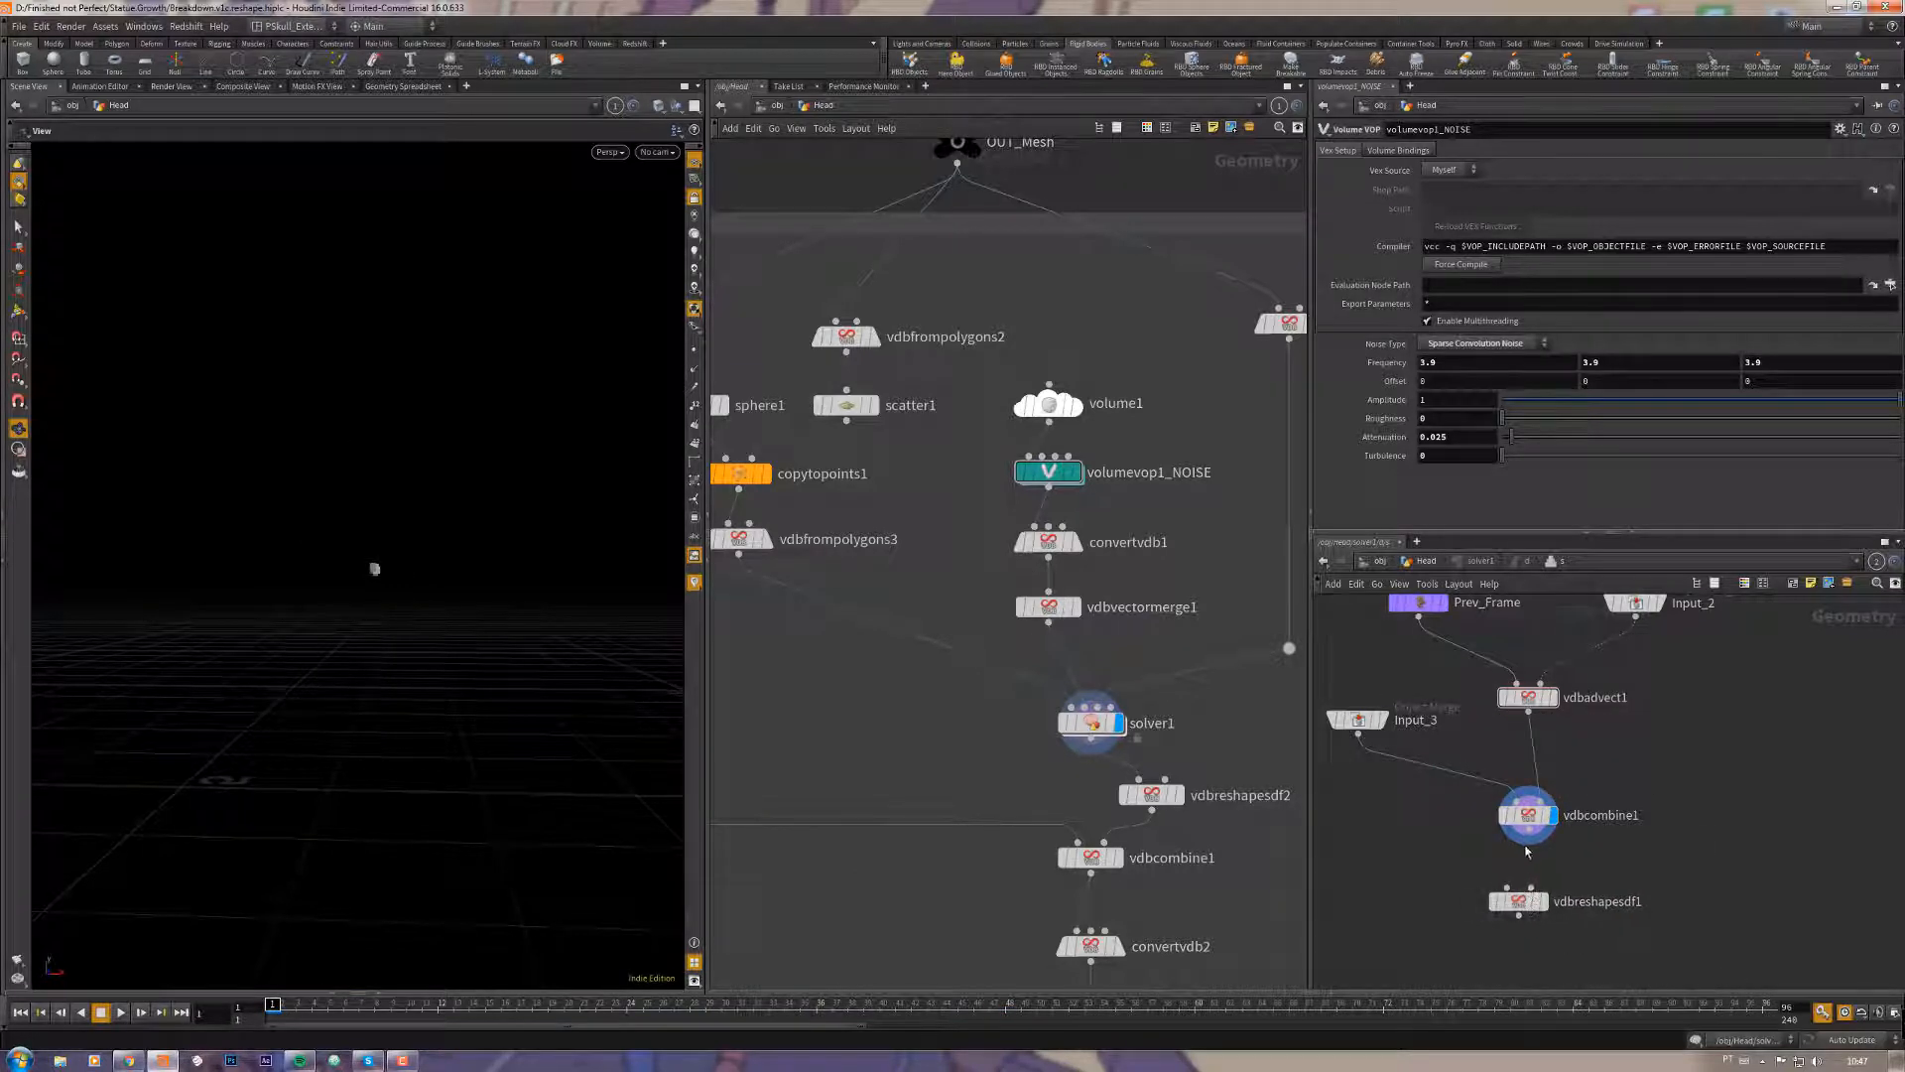
drag(1529, 829, 1528, 888)
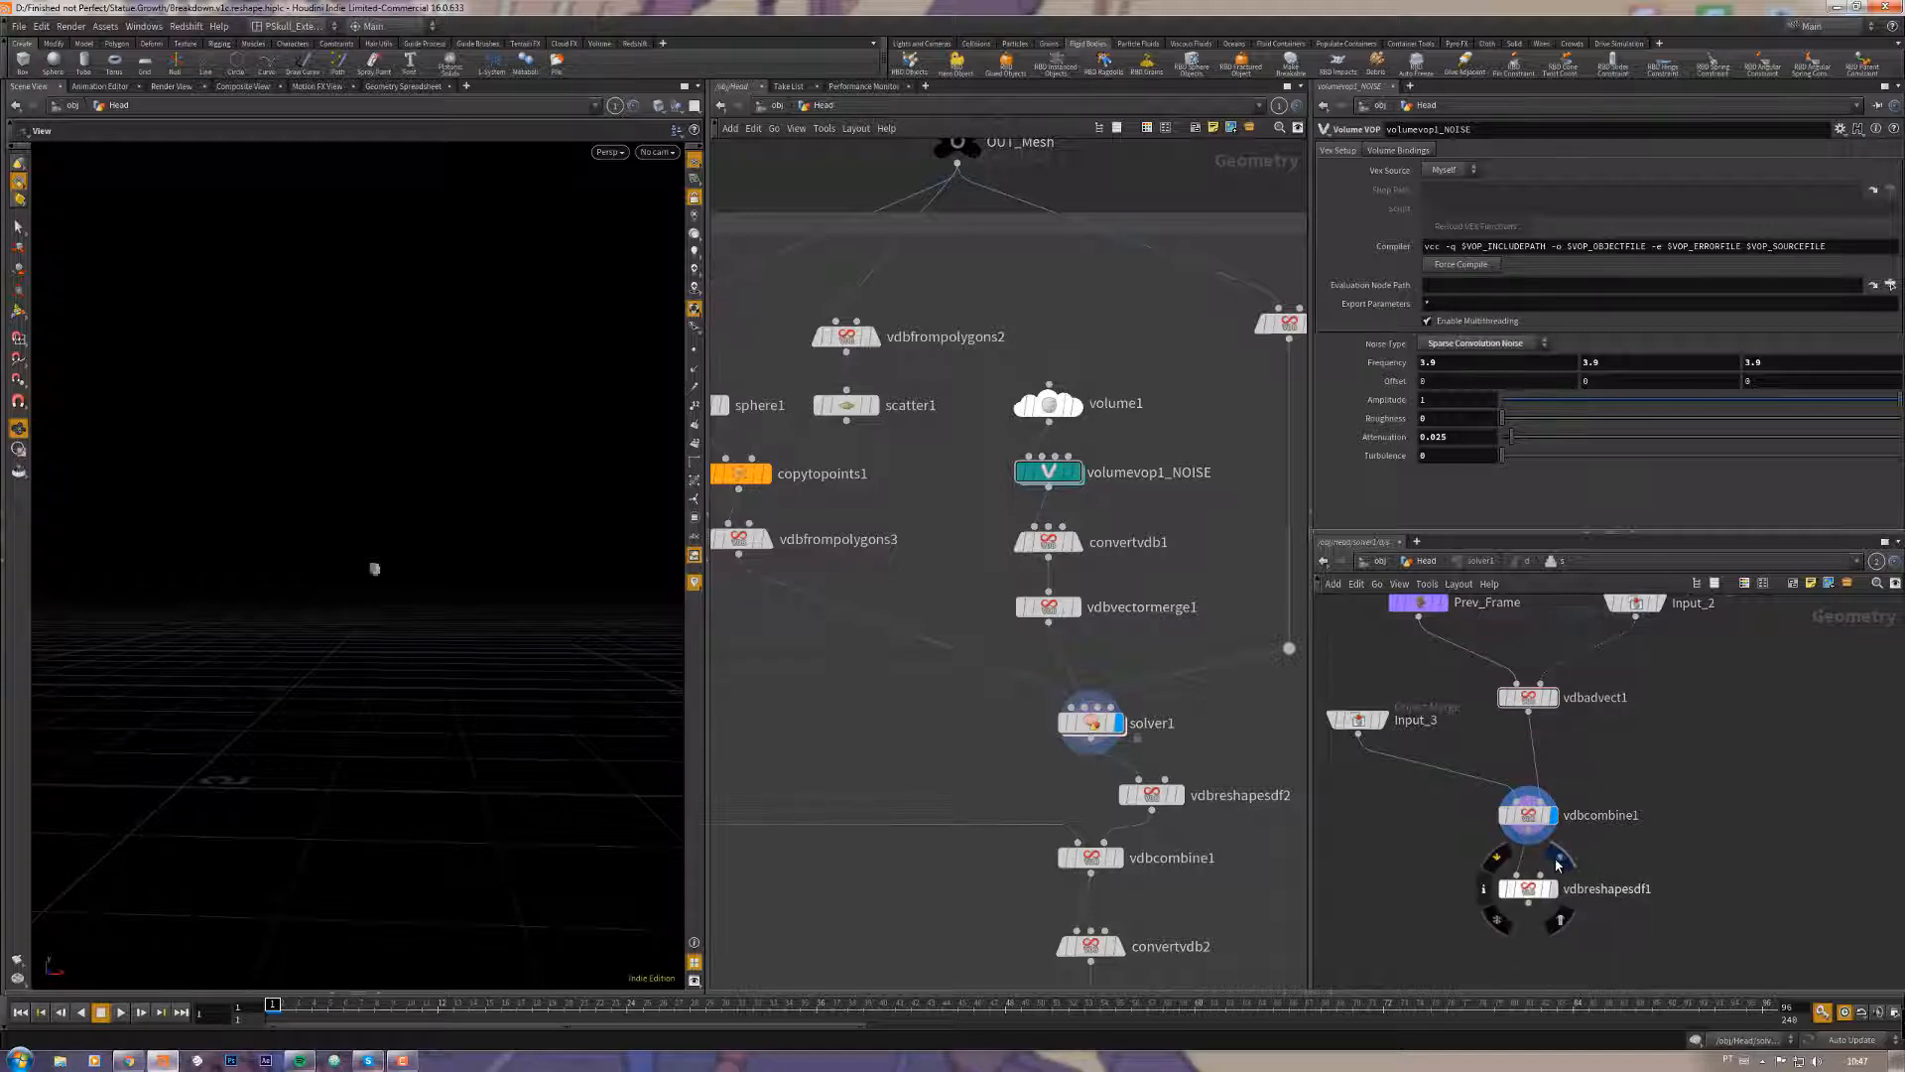
click(1554, 889)
Step: Review the parameters of vdbcombine1 and volumevop1_NOISE, and examine the growth up close at frame 56
click(1546, 811)
mouse_move(1545, 897)
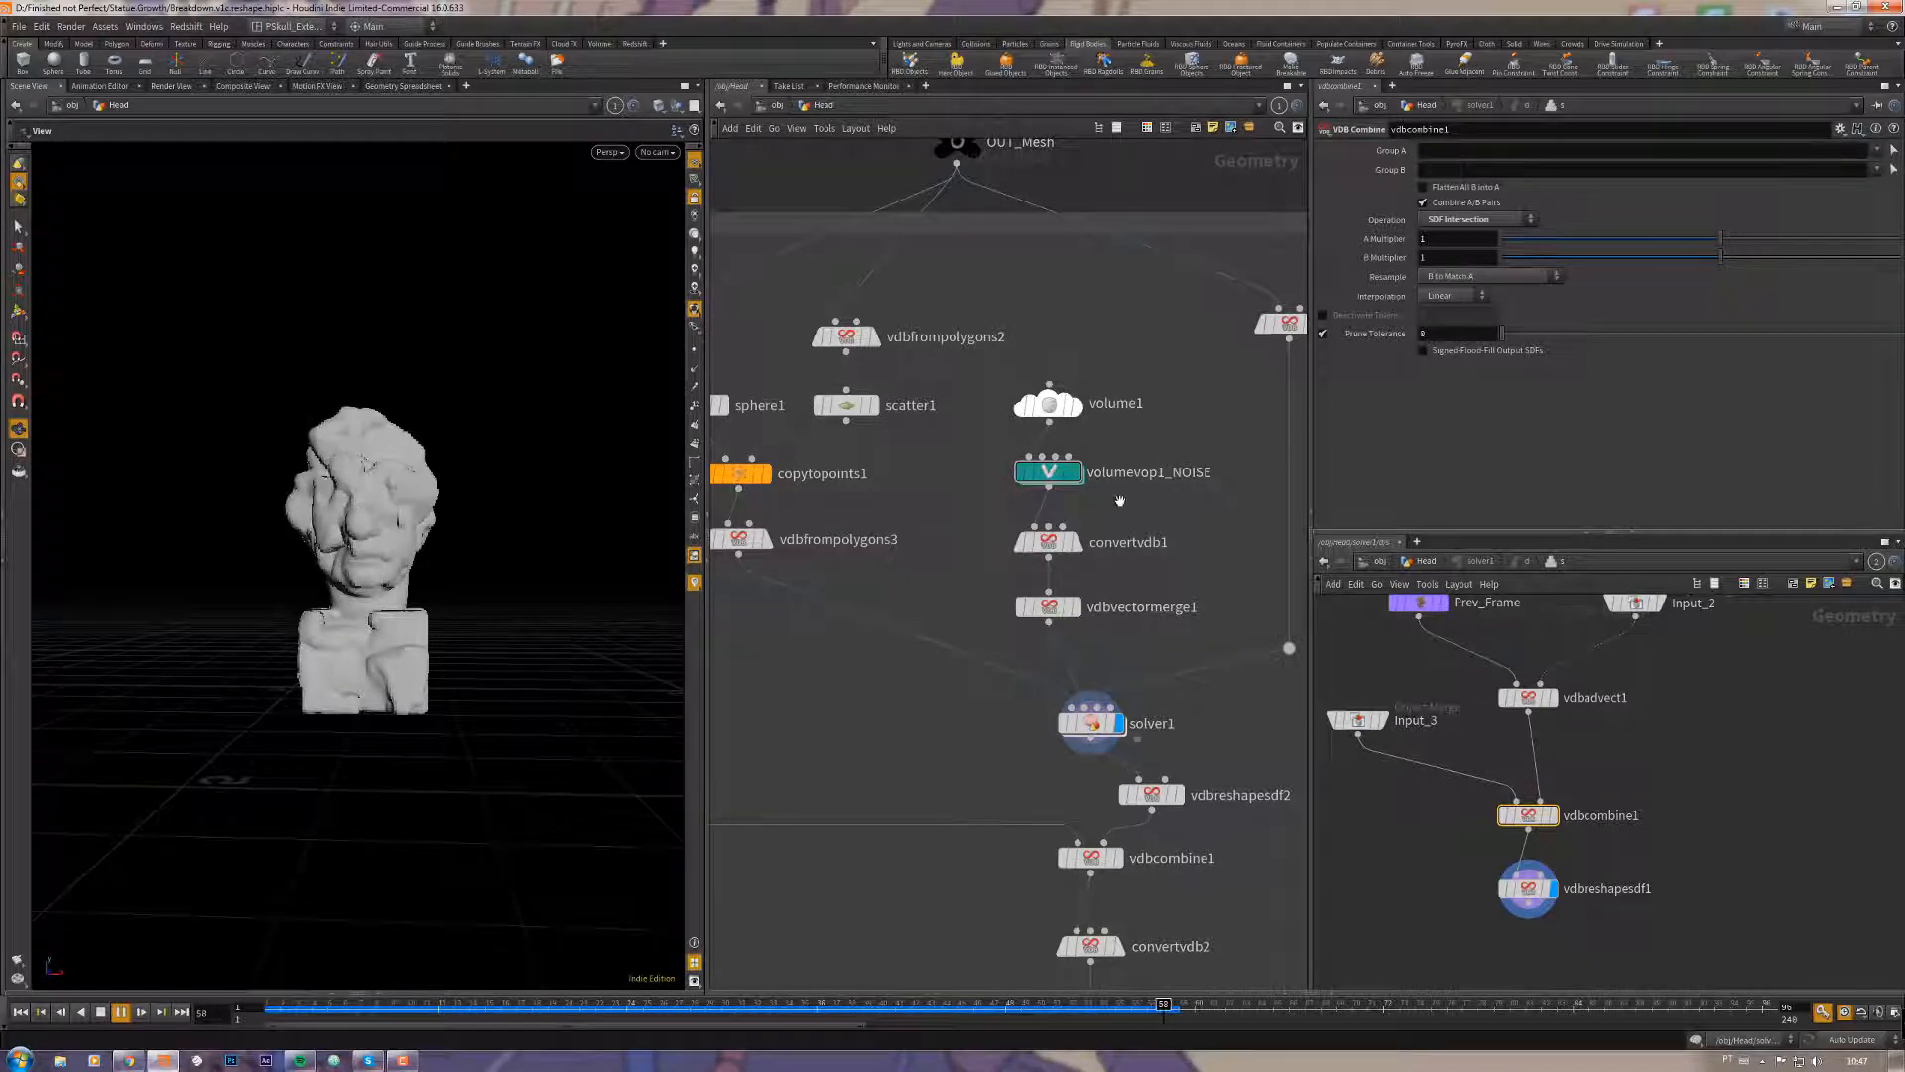
click(1052, 473)
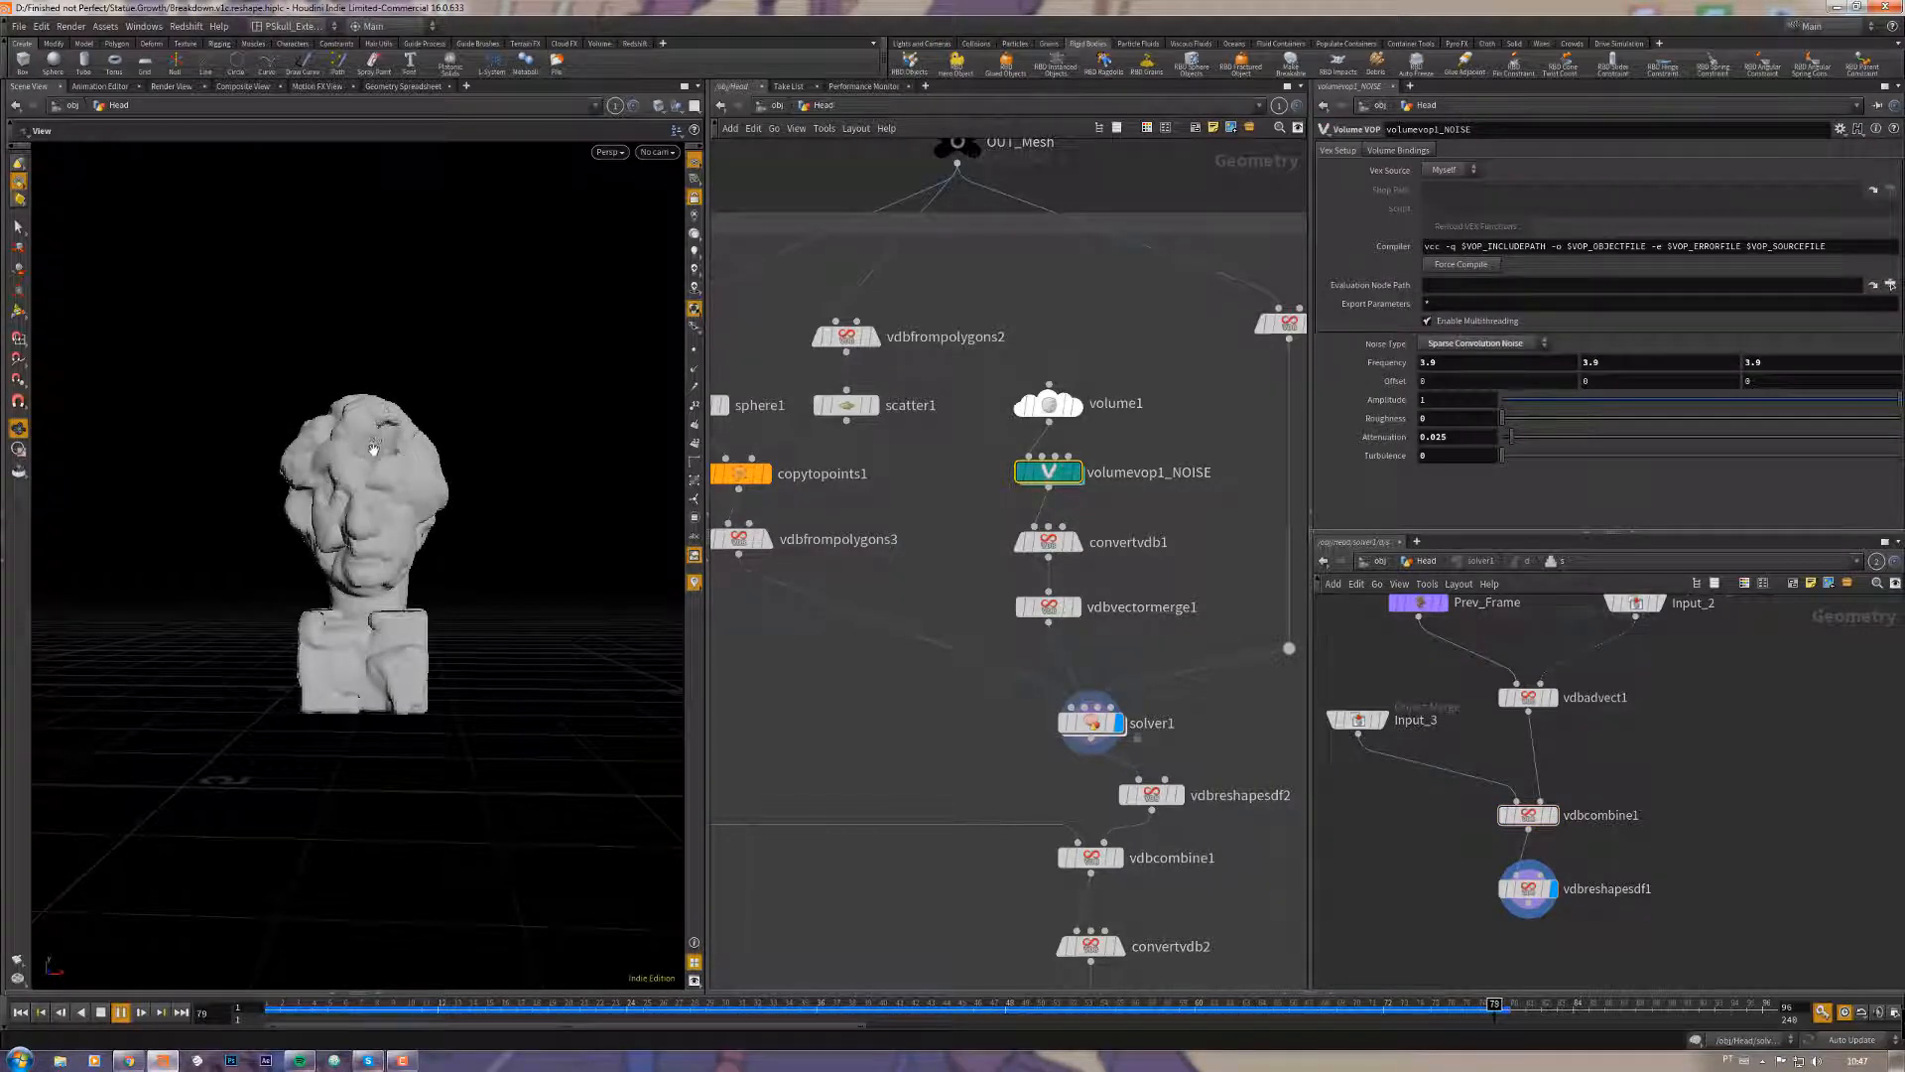
drag(273, 1009, 1132, 1009)
scroll(413, 319, up, 5)
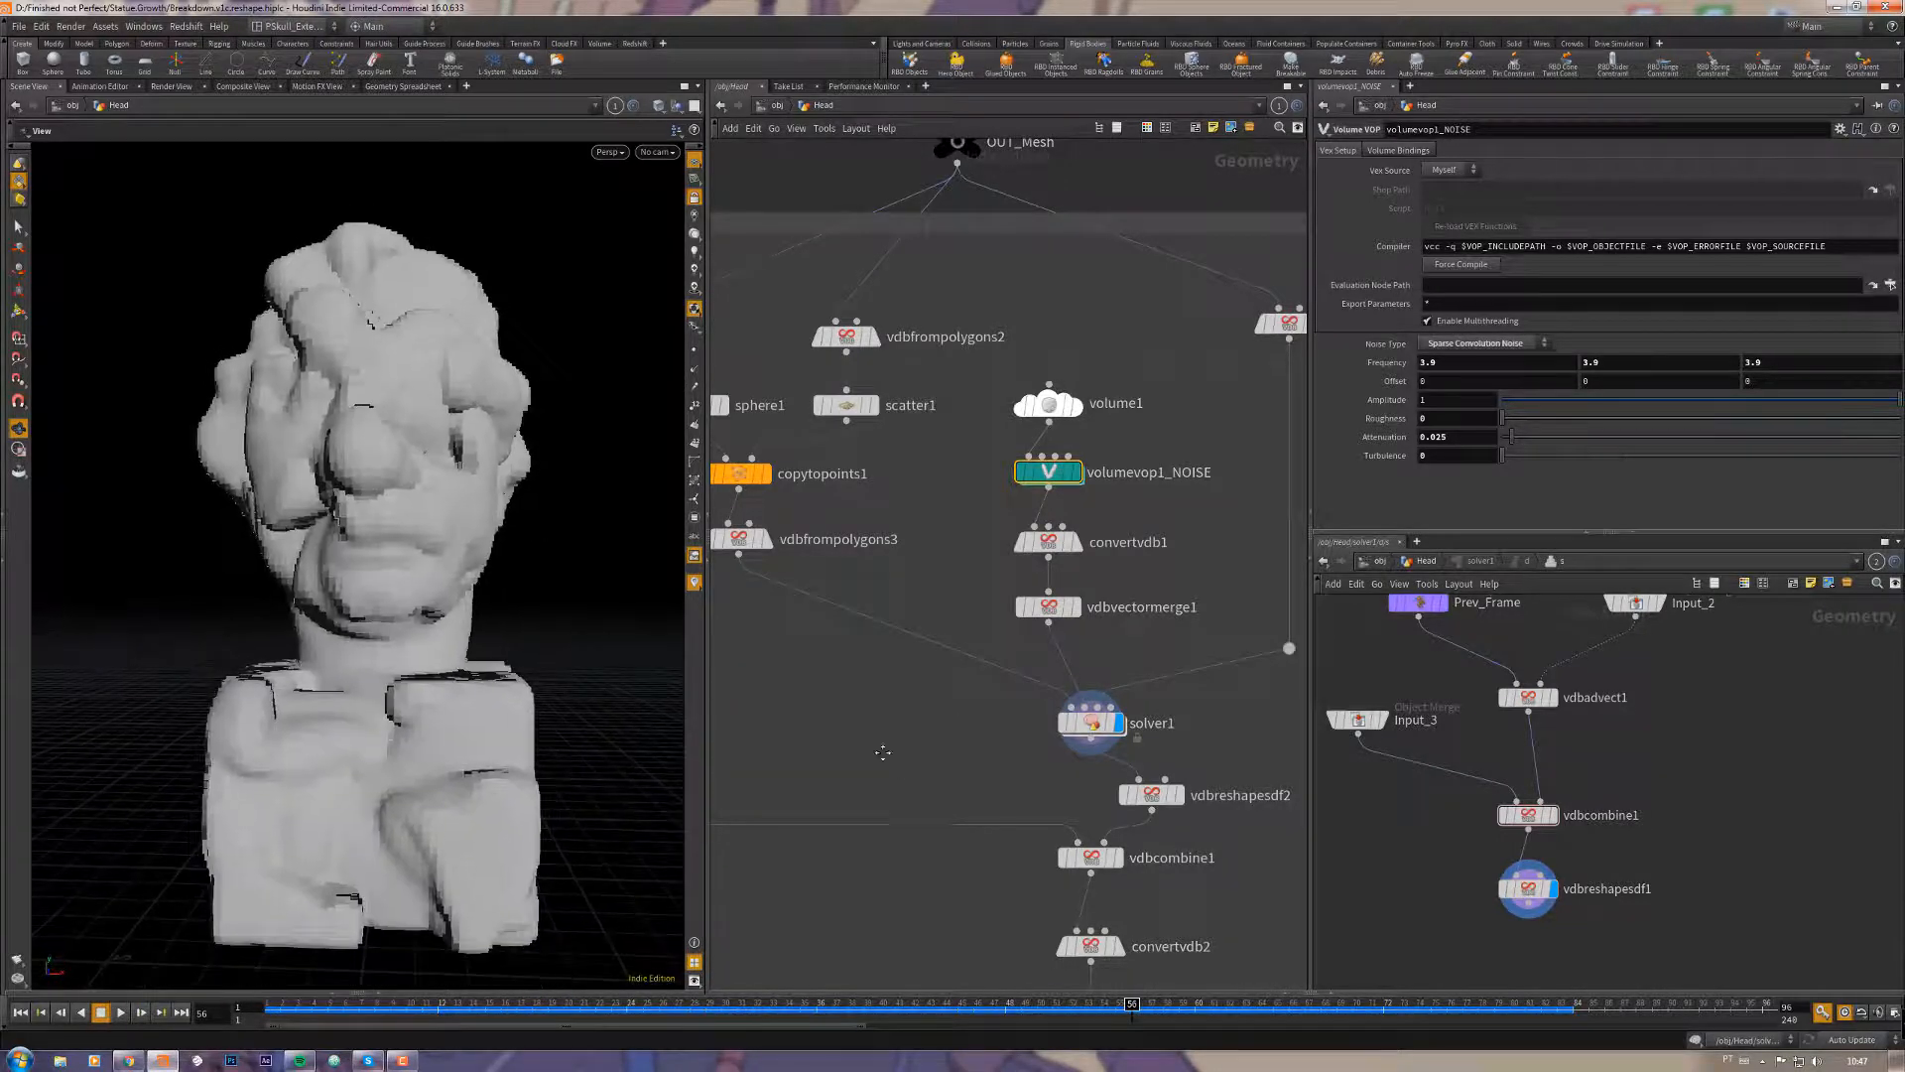
Step: Display vdbreshapesdf2 in the Head network and scrub from frame 1 to frame 24 to examine the dilated growth
middle_drag(1170, 808, 1104, 769)
click(1109, 754)
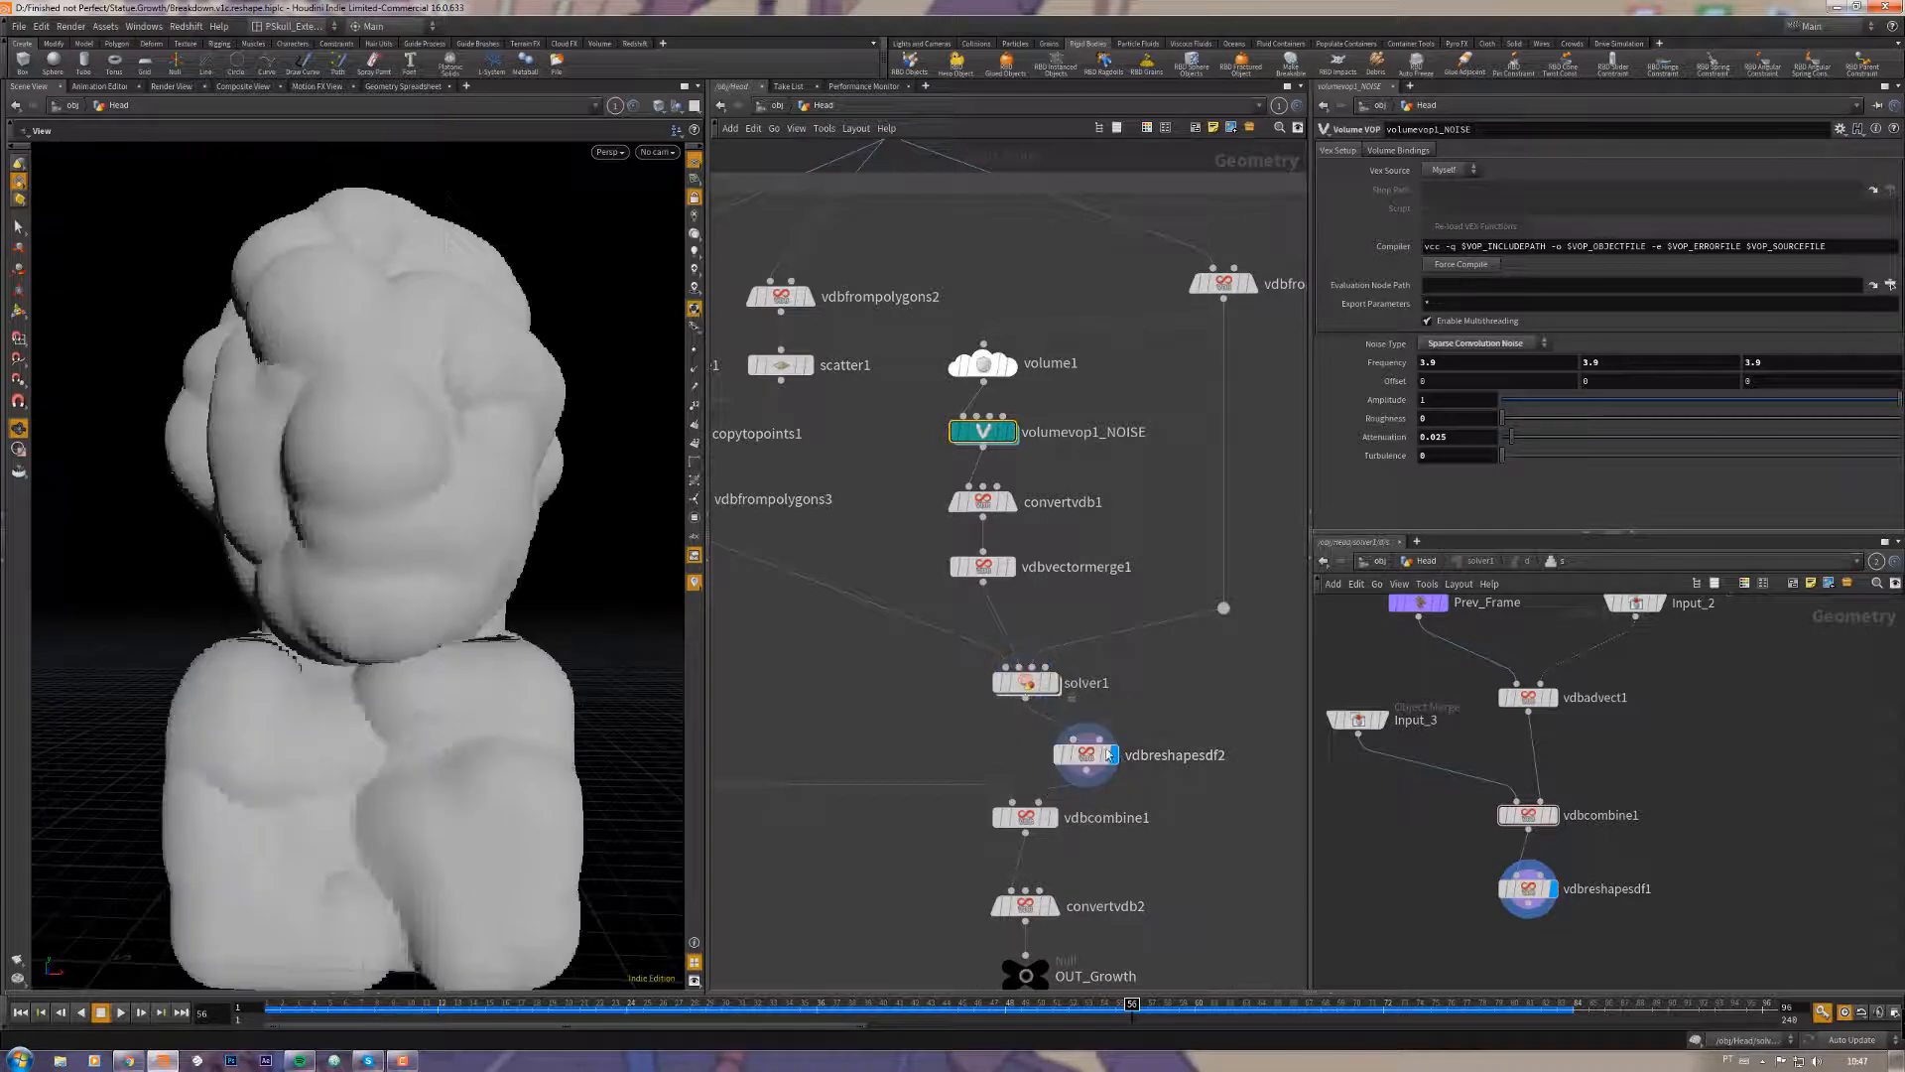
click(273, 1006)
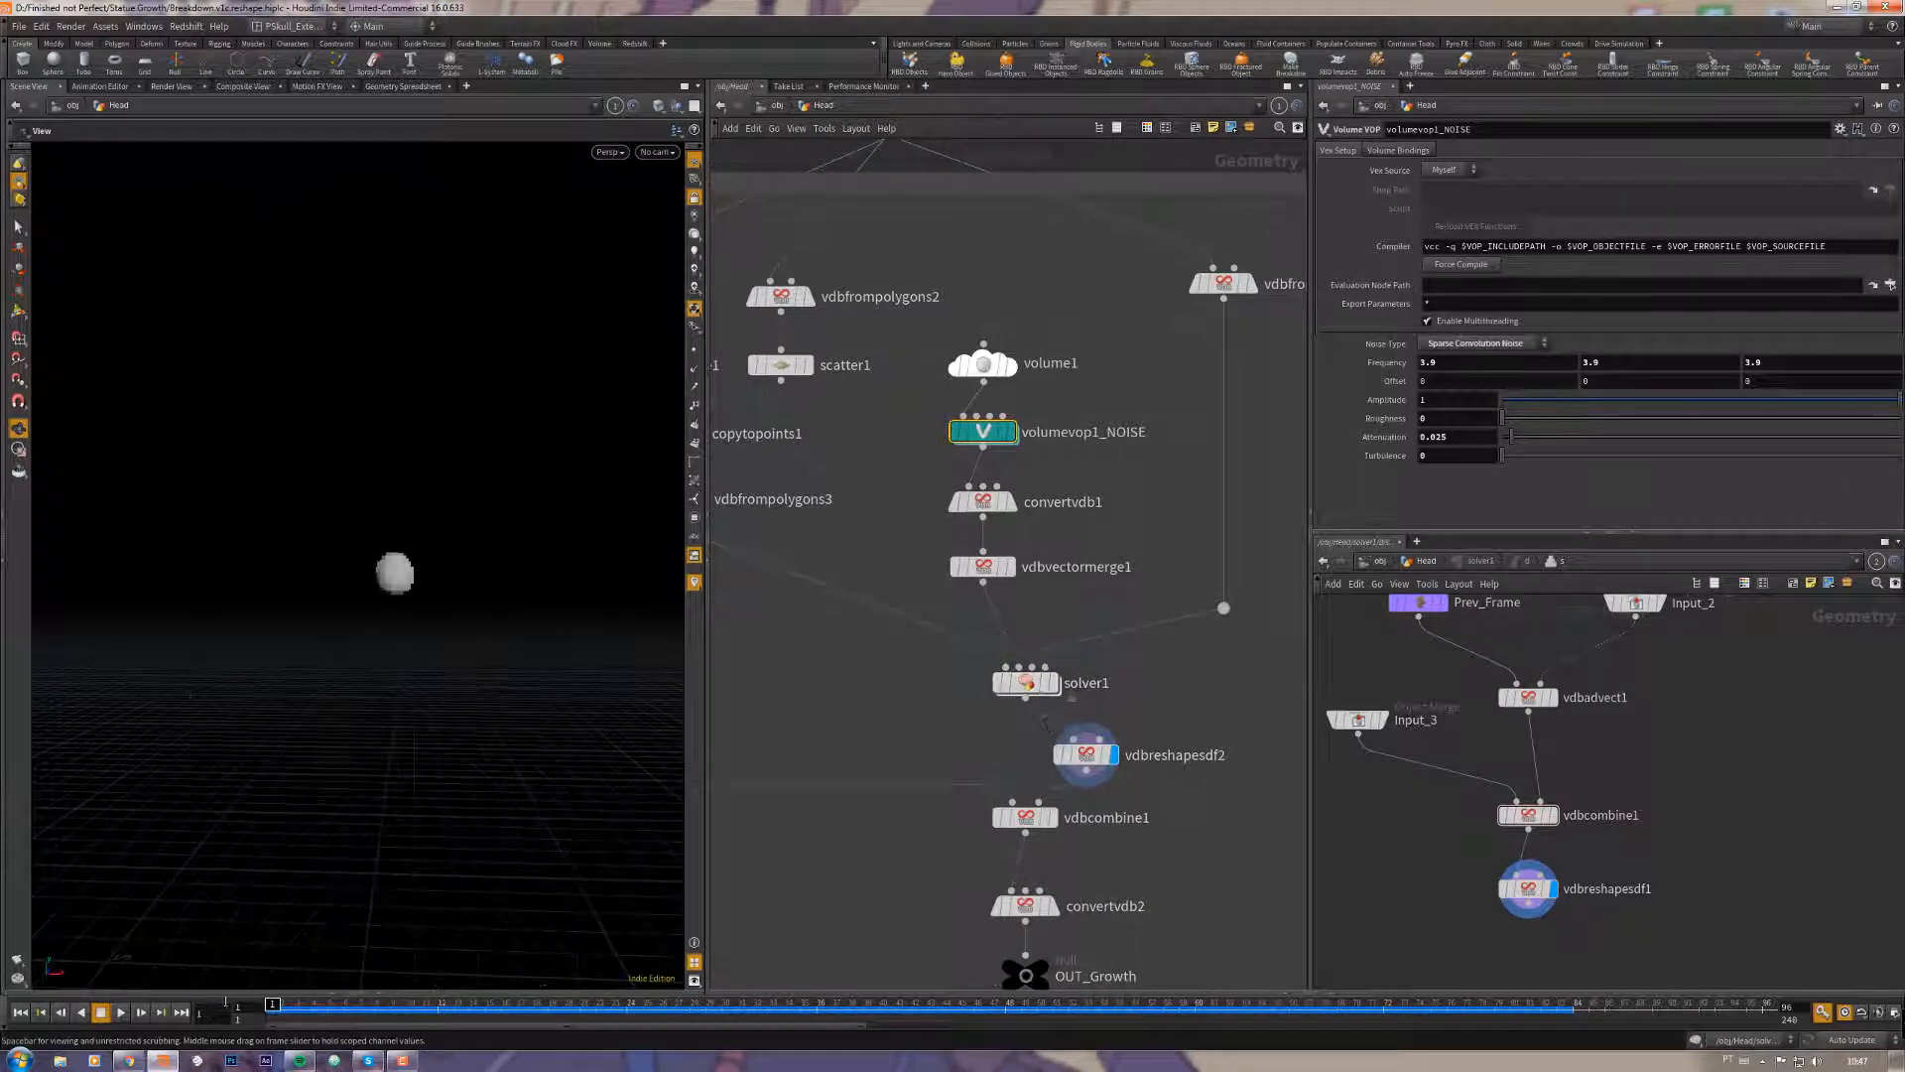
mouse_move(281, 1009)
mouse_down()
mouse_move(650, 884)
mouse_move(974, 570)
mouse_up()
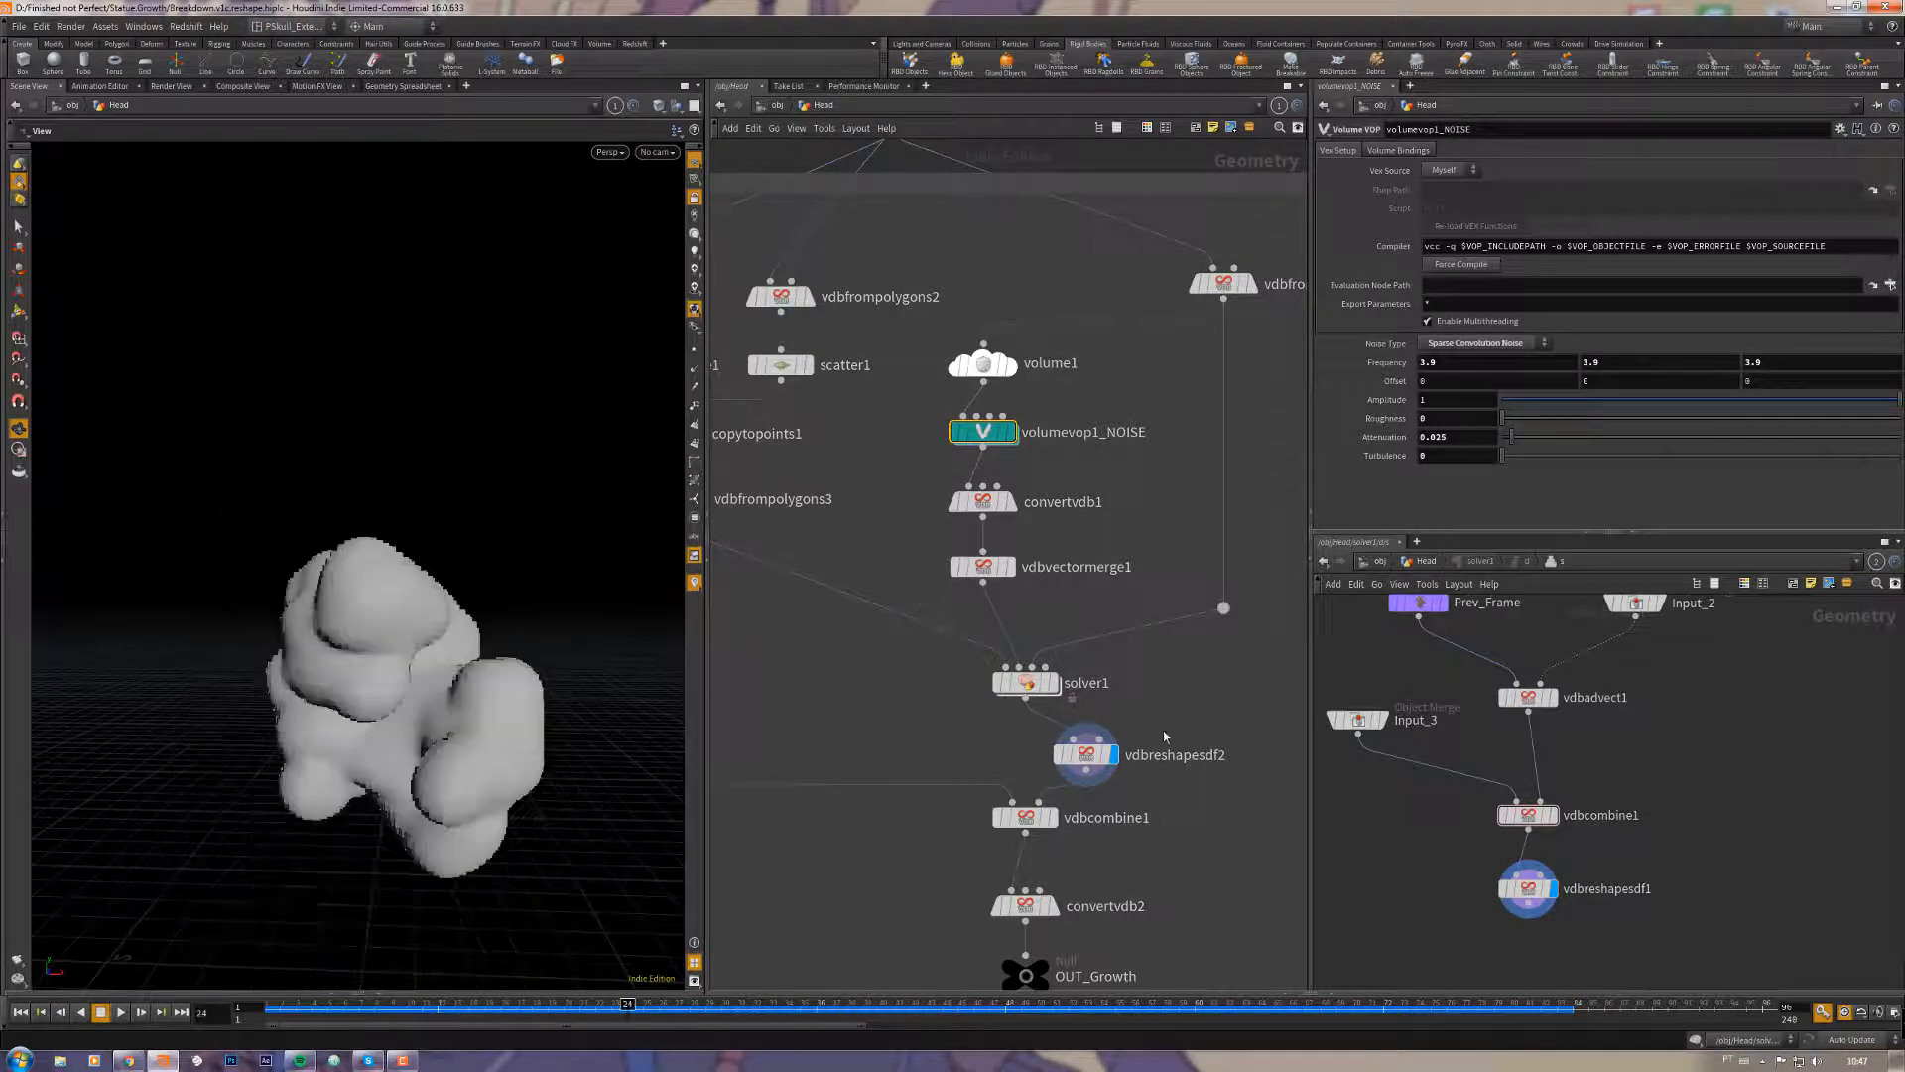
Step: Compare the Offset expression of vdbreshapesdf2 with its evaluated value while scrubbing through the growth from frame 1
mouse_move(1193, 693)
mouse_down()
mouse_move(1131, 716)
mouse_move(1101, 760)
mouse_up()
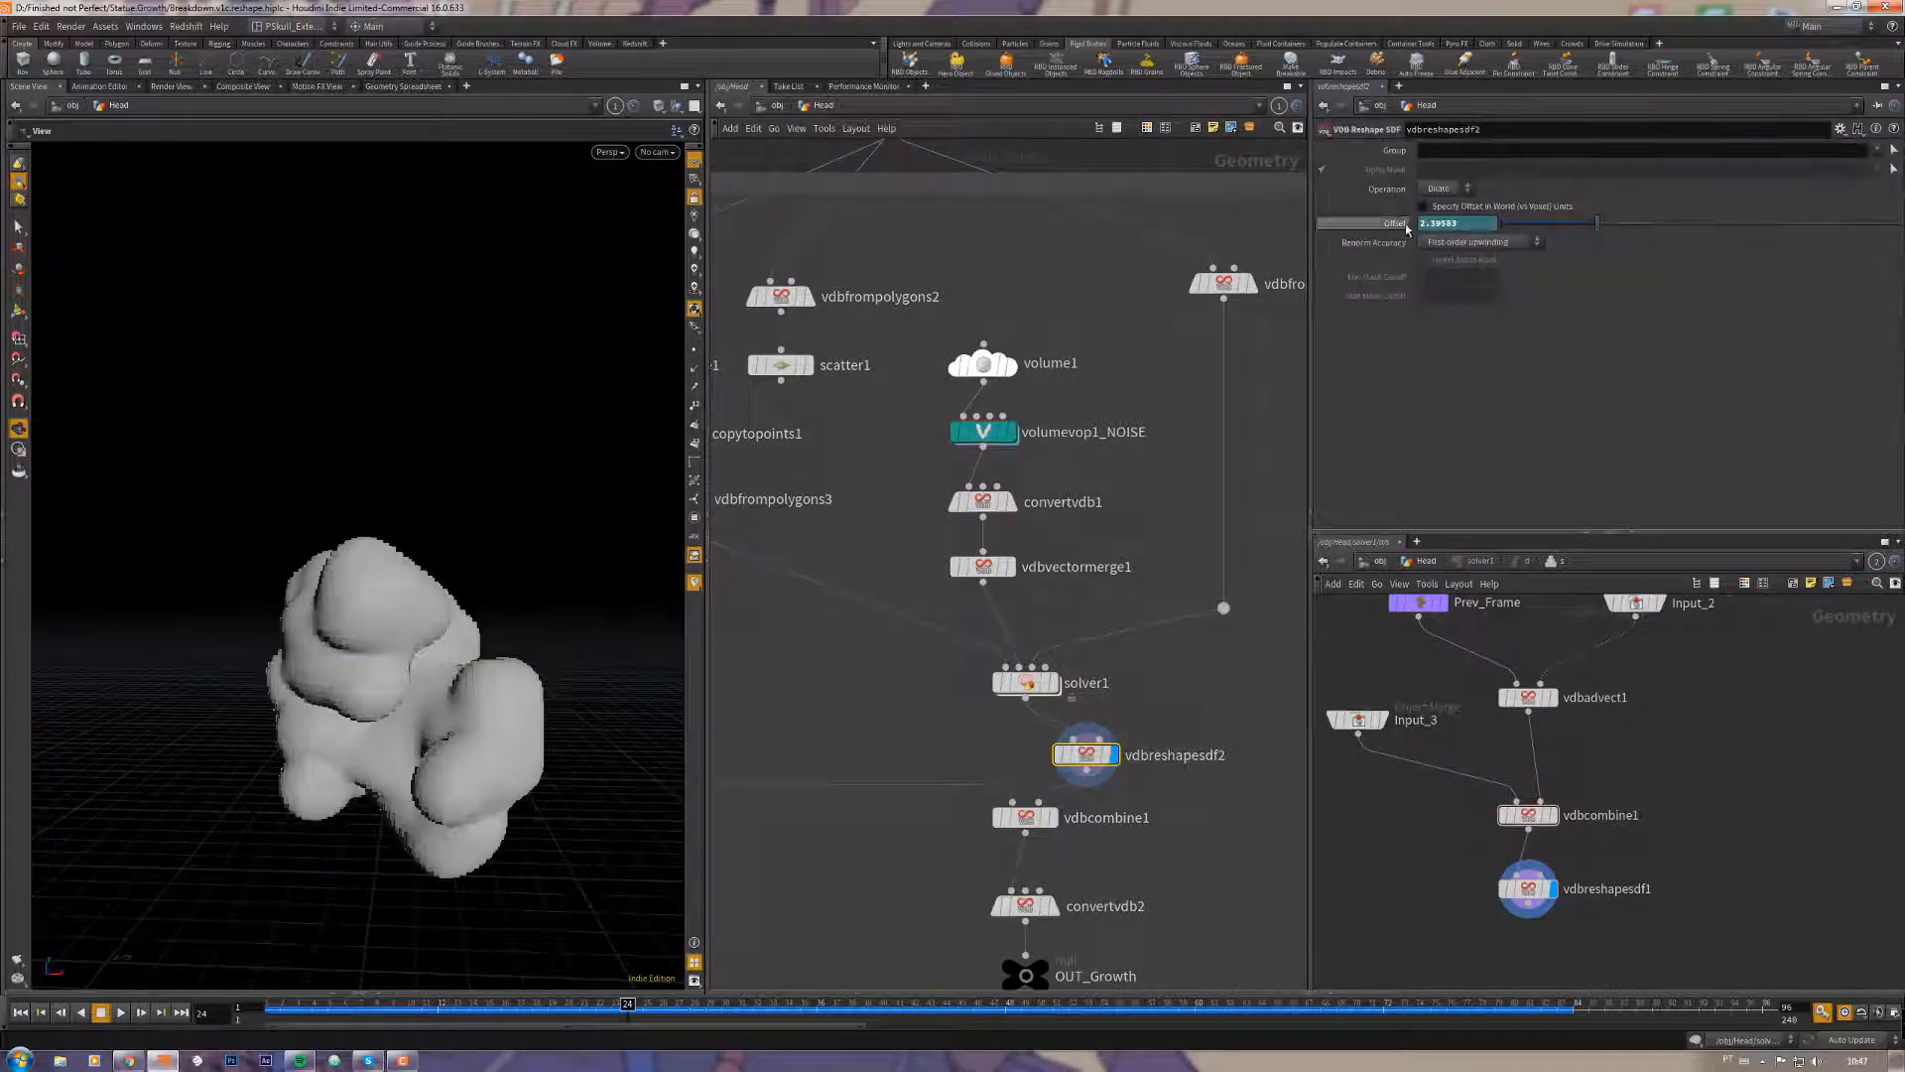
click(1395, 224)
drag(392, 1009, 270, 1008)
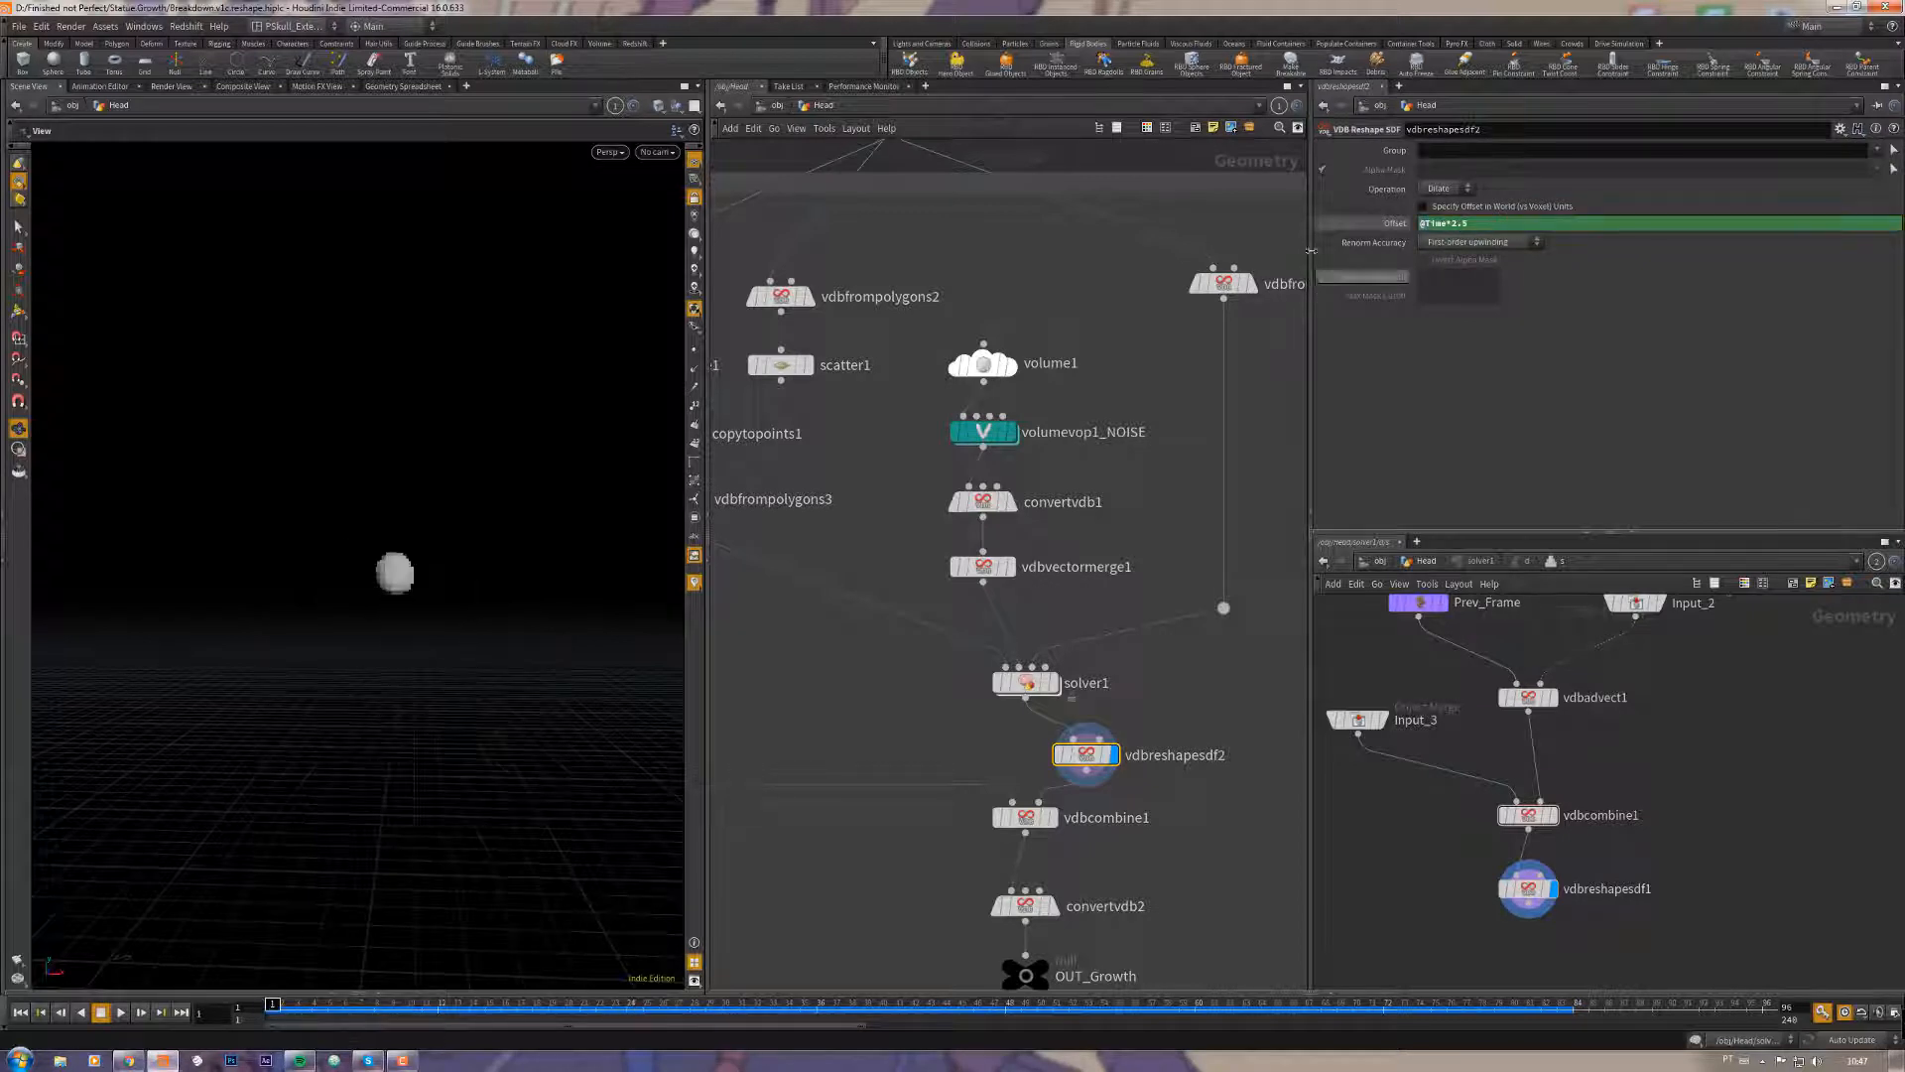
click(1378, 226)
click(1393, 224)
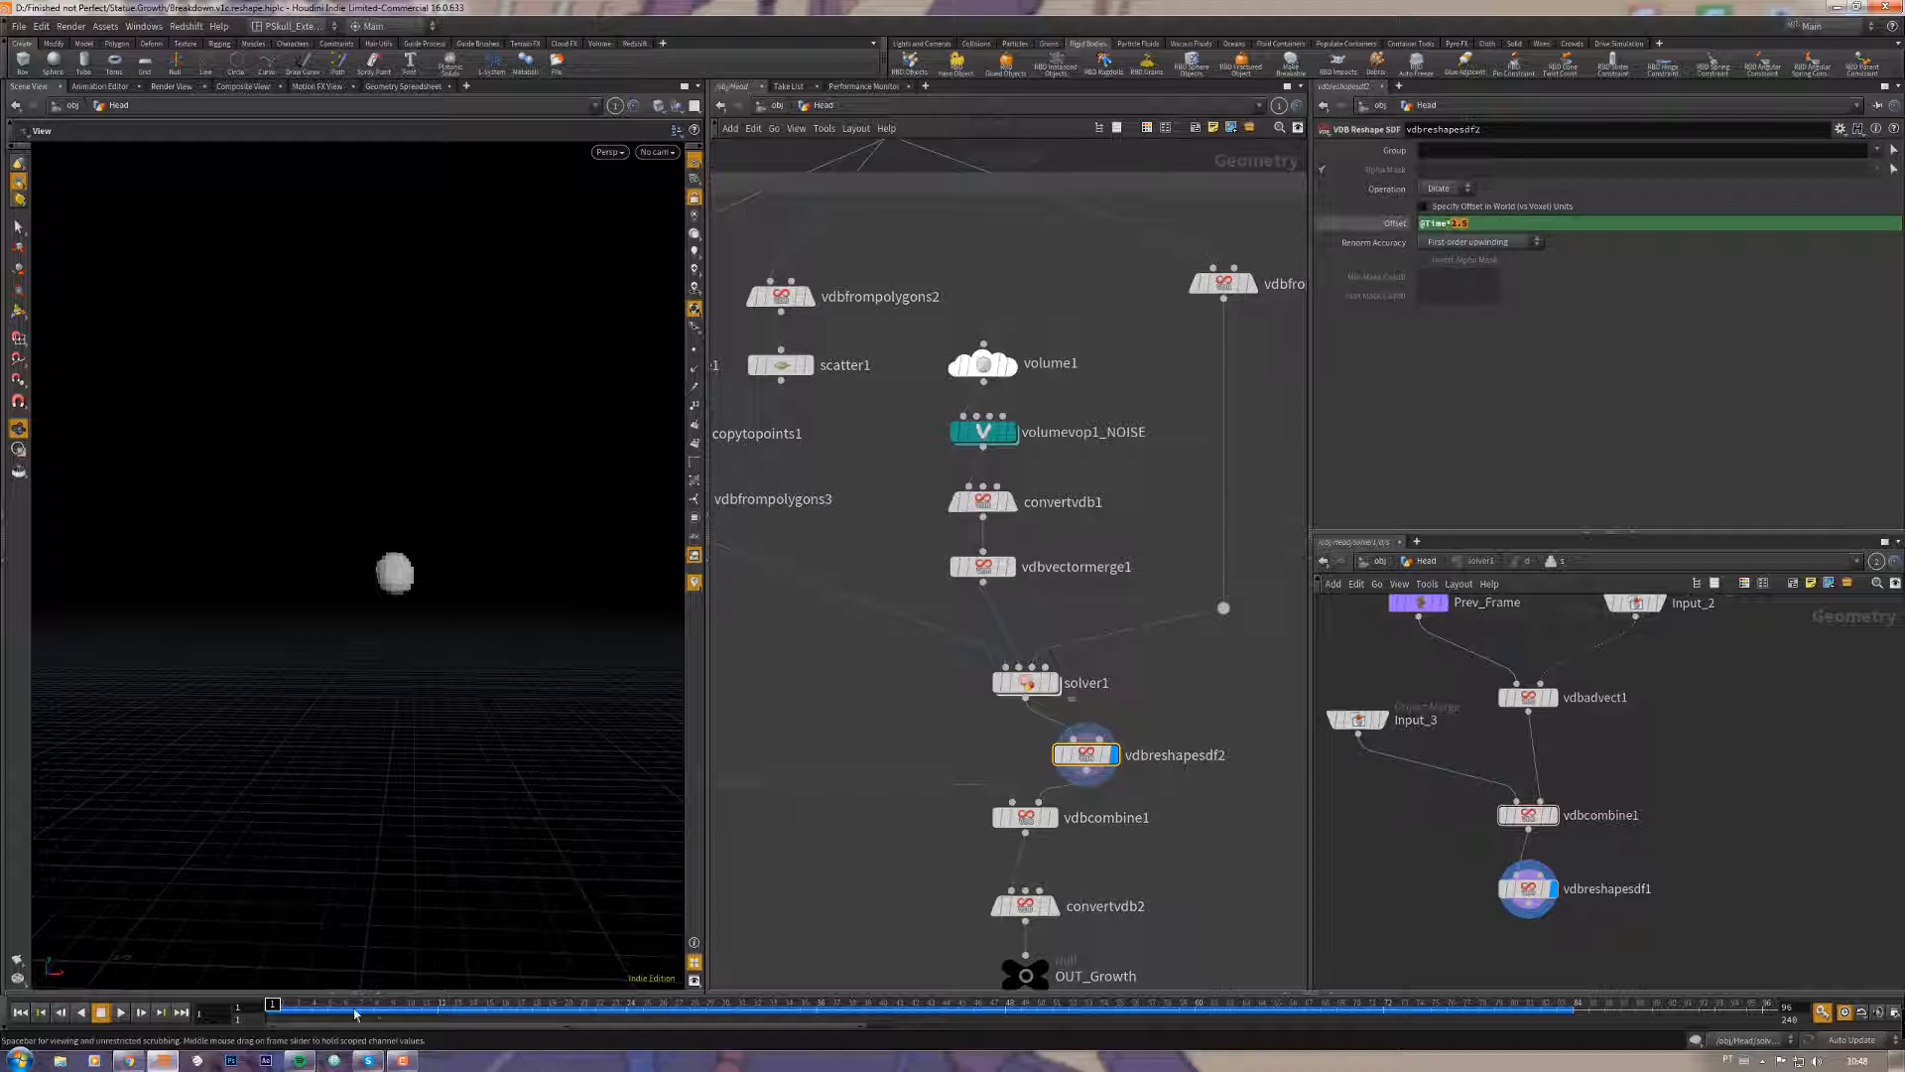
drag(276, 1008, 912, 784)
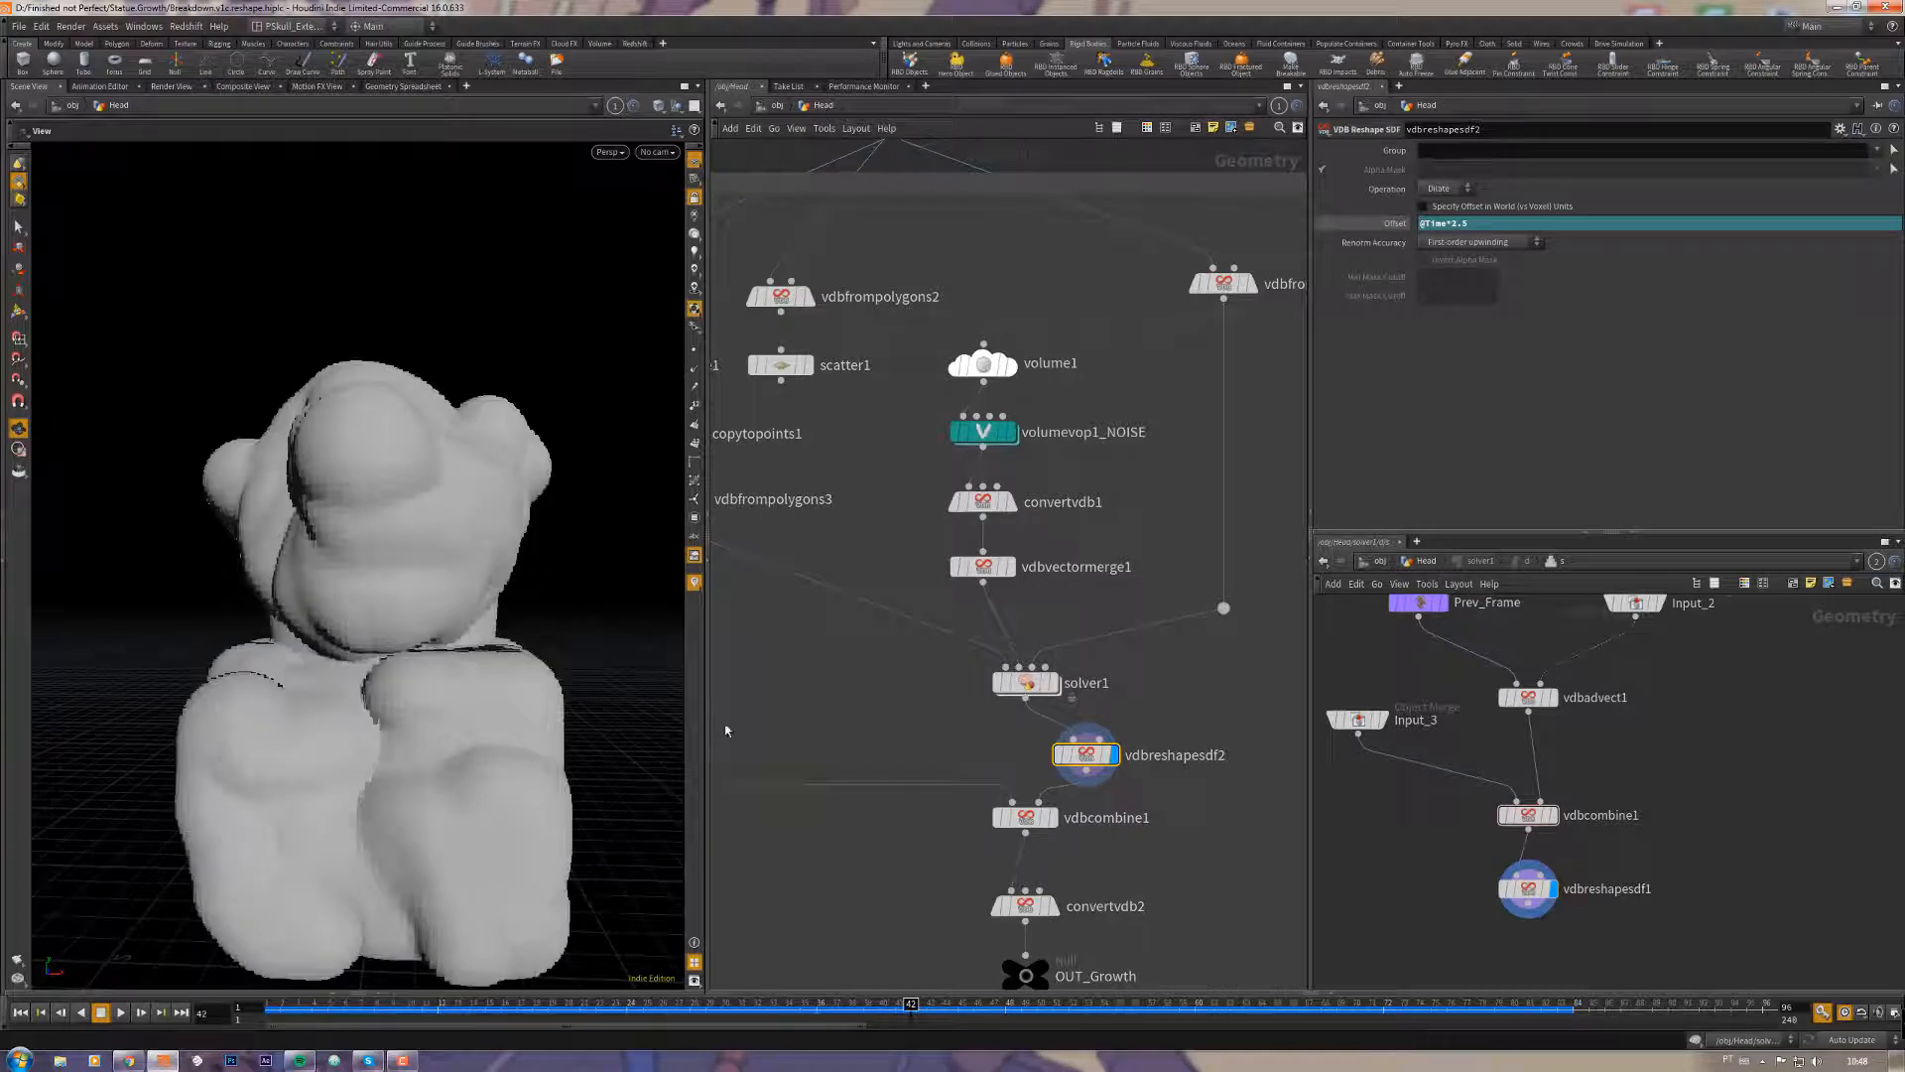
click(1380, 227)
drag(363, 990, 977, 884)
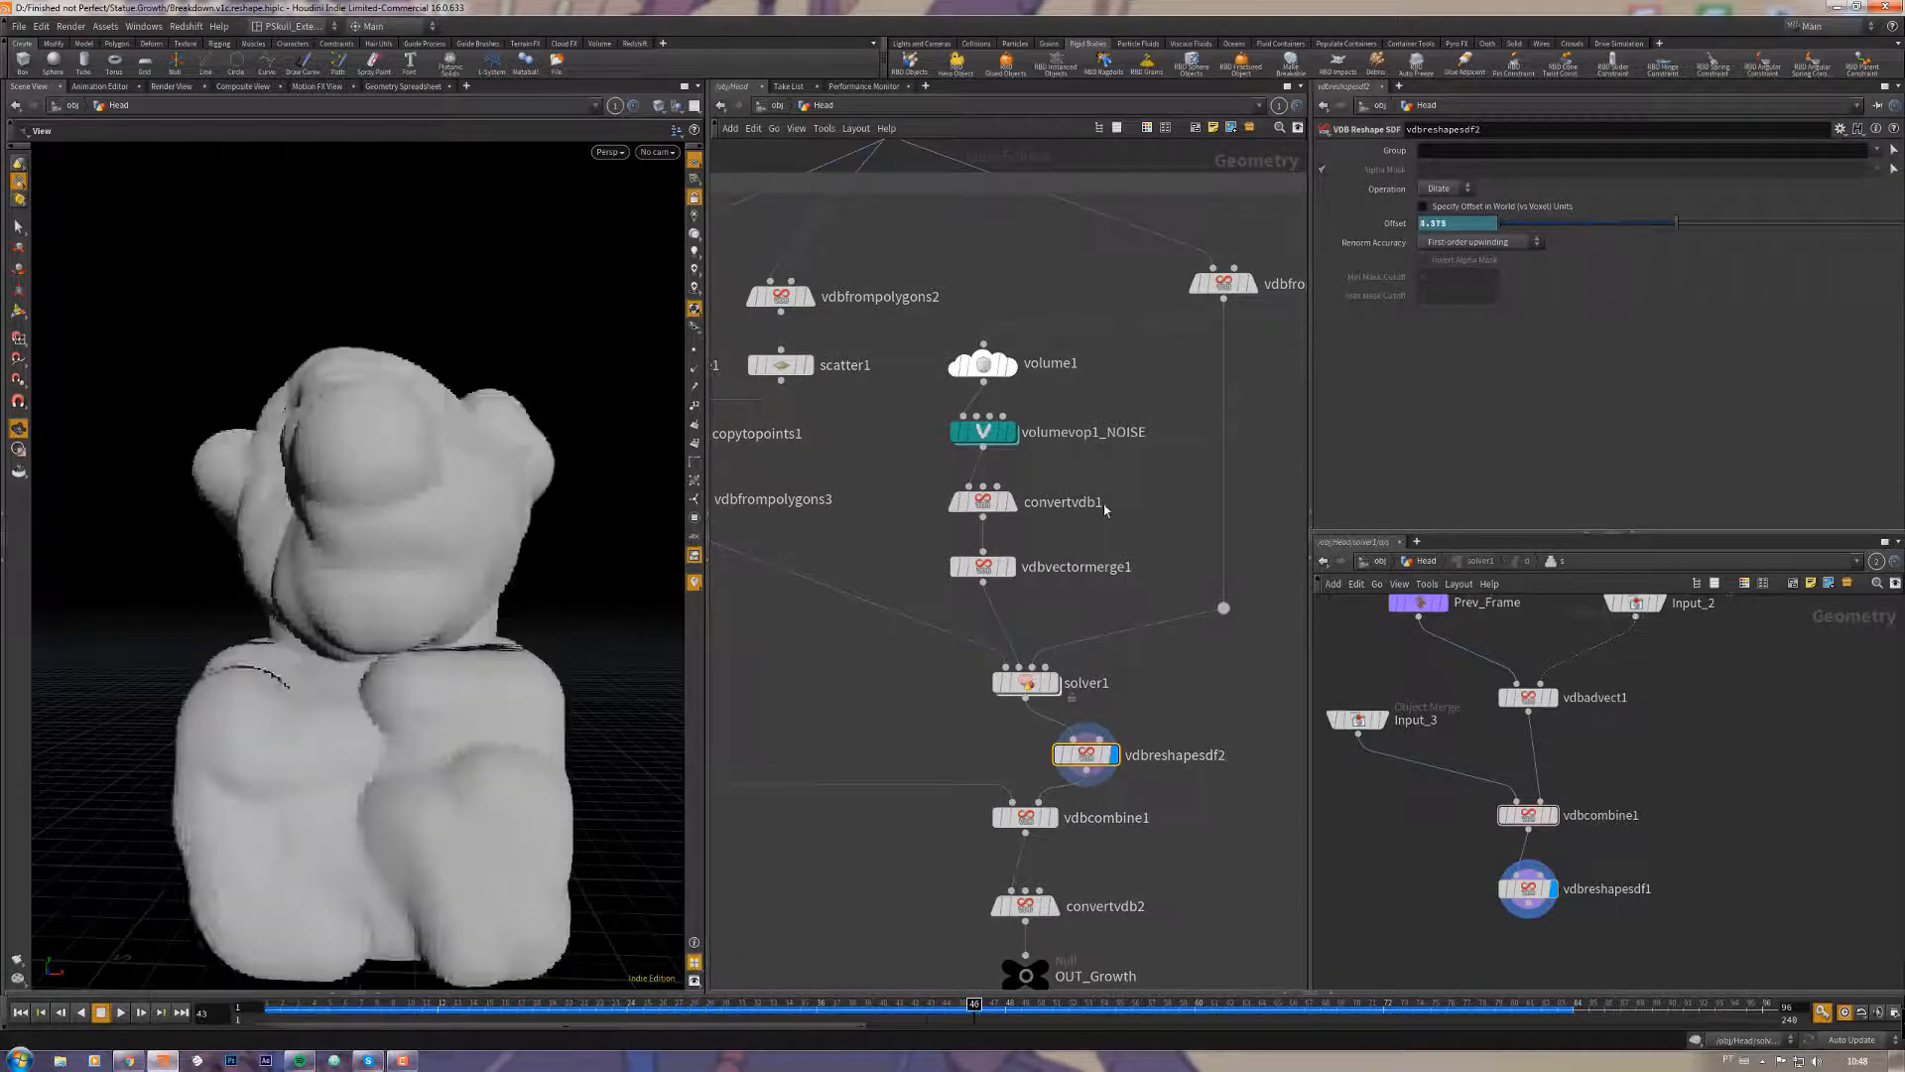
Step: Display solver1, scrub to frame 60, and compare its result with the output of vdbreshapesdf2
mouse_move(1022, 685)
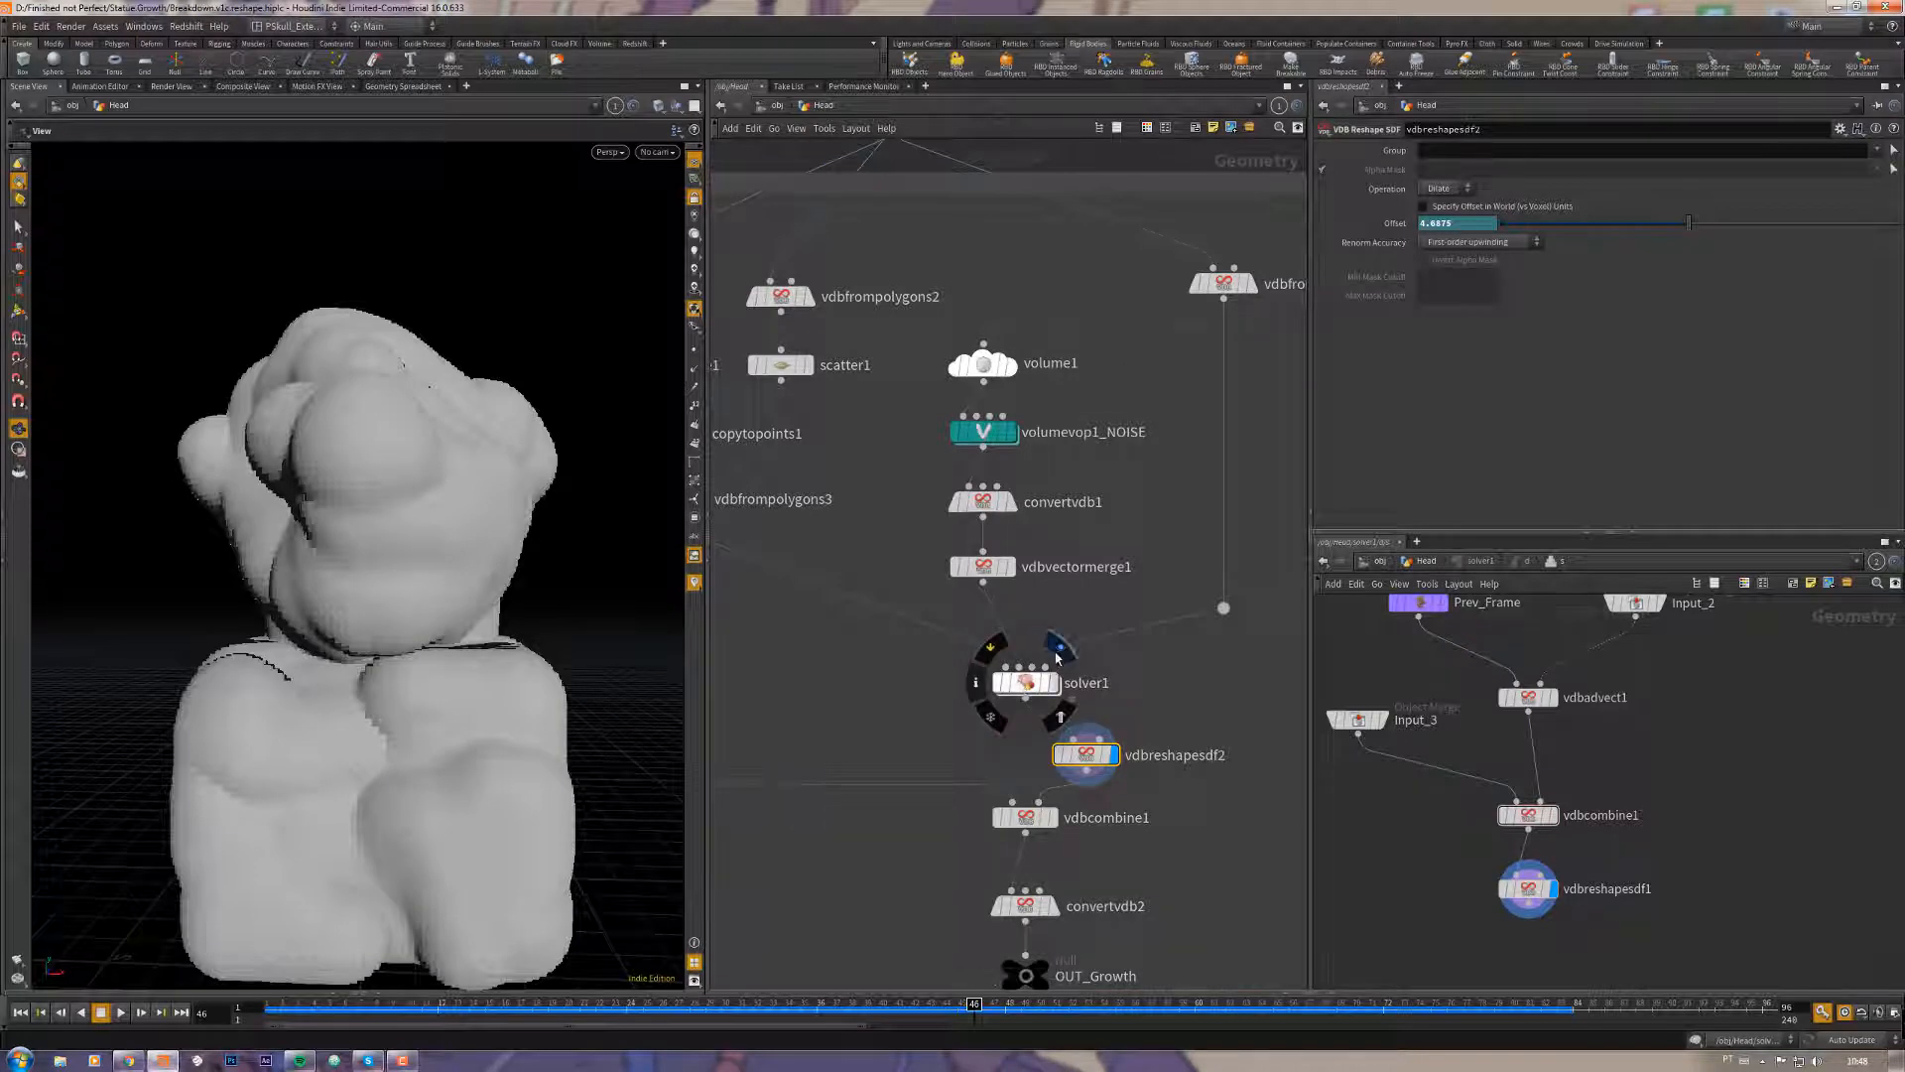
click(1059, 652)
drag(361, 1009, 1212, 836)
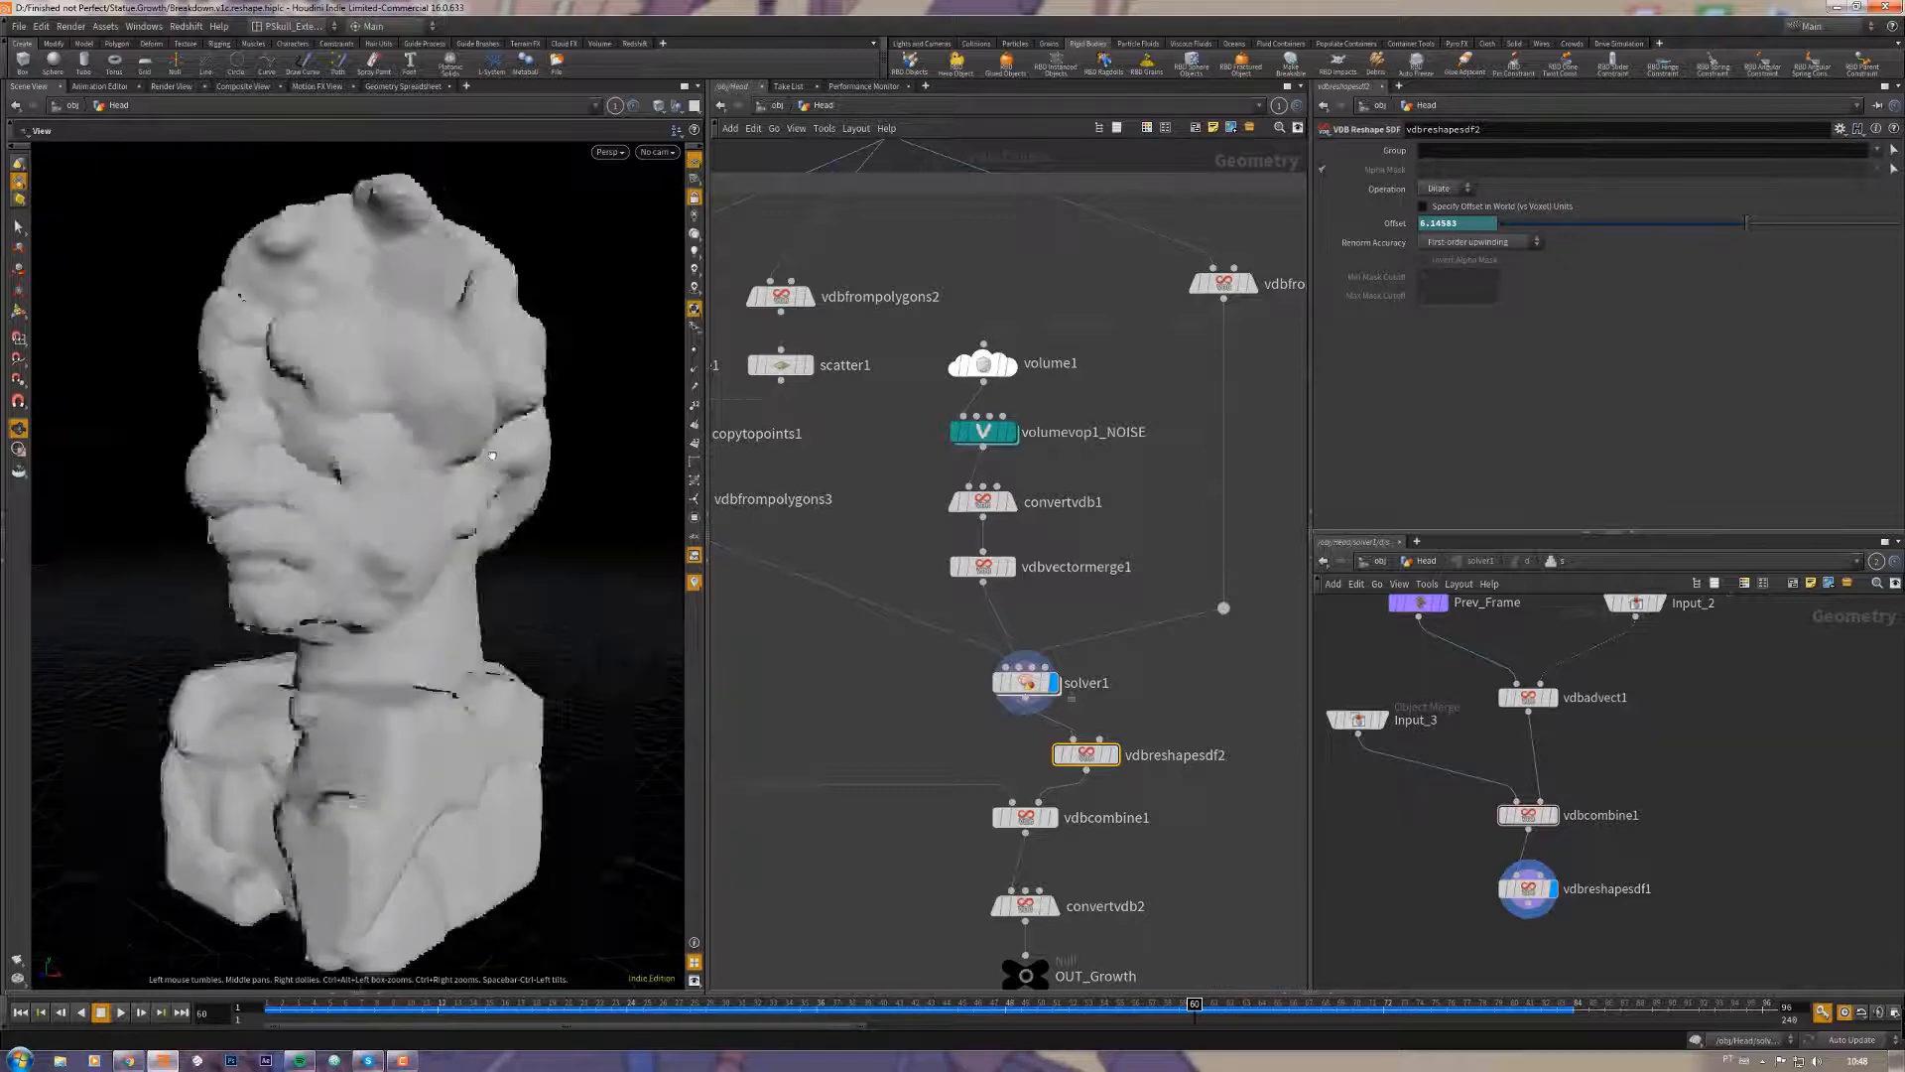
click(1121, 727)
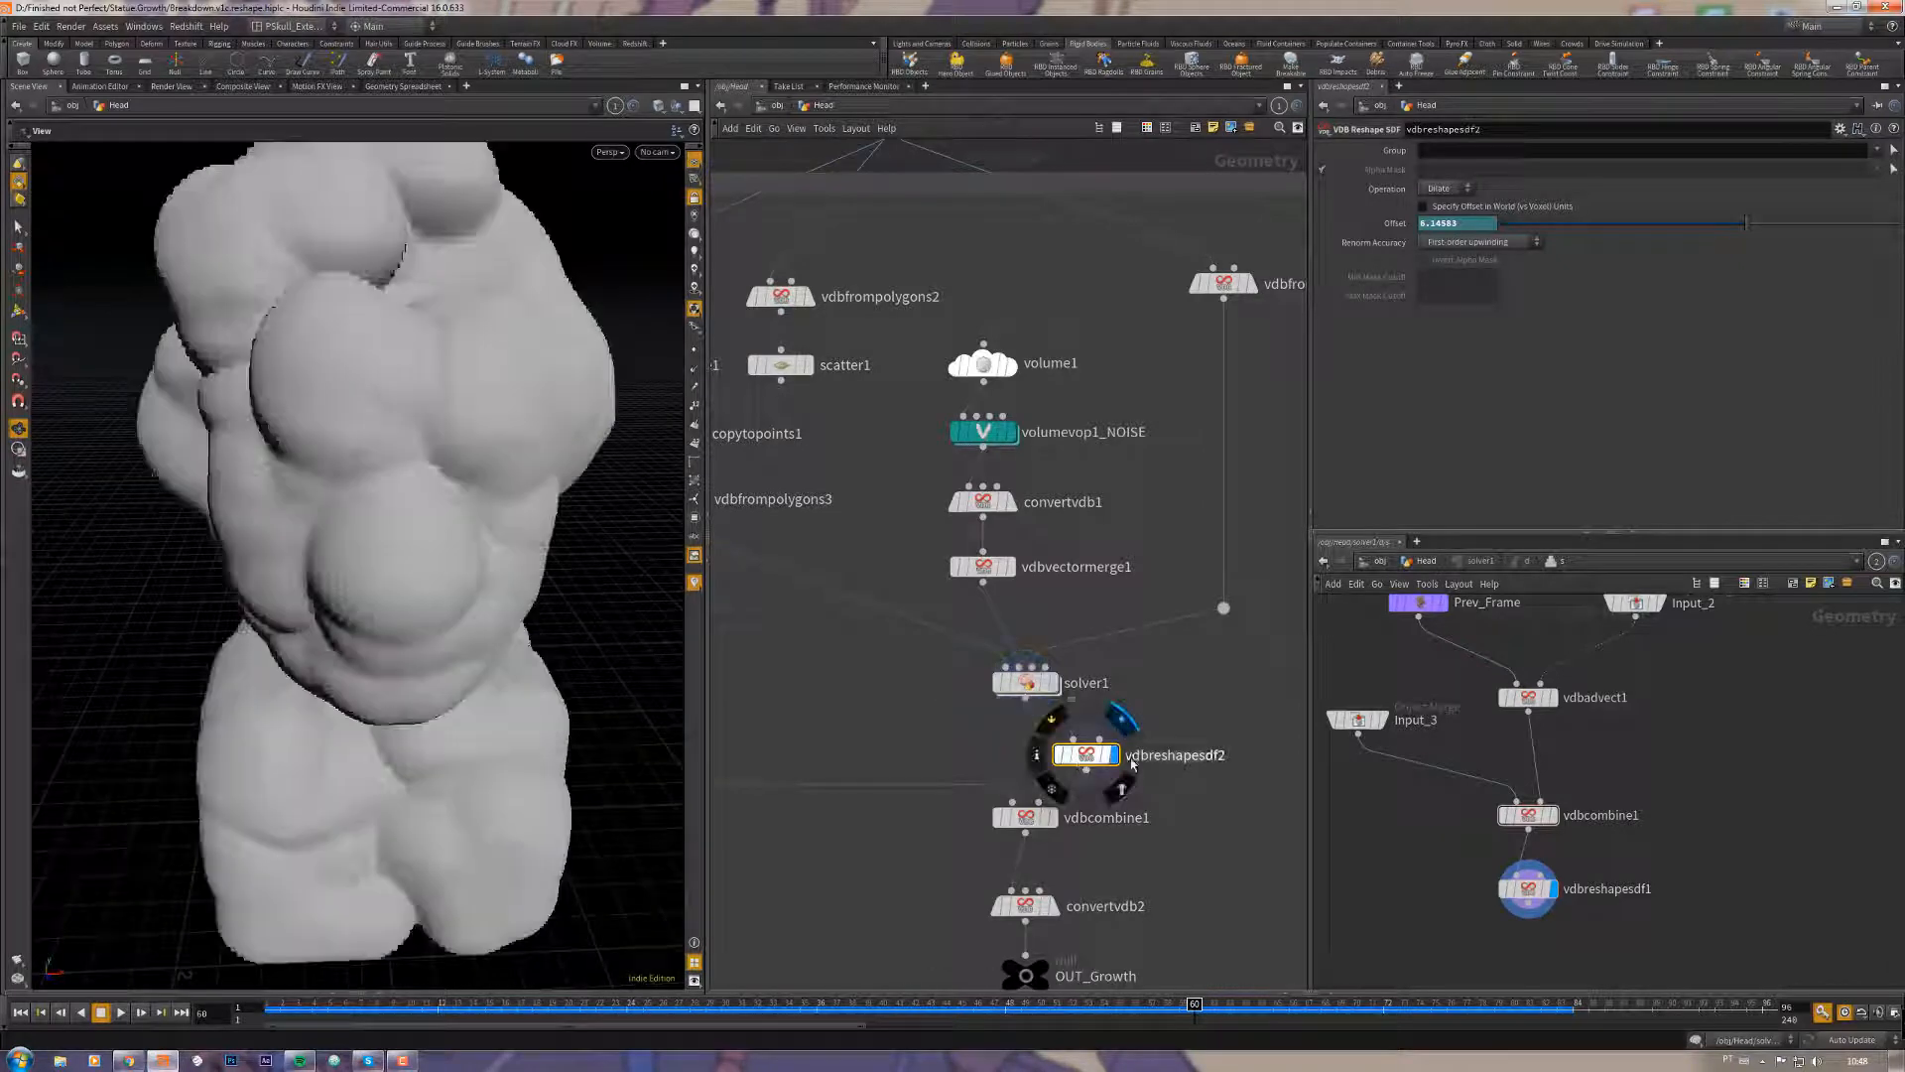
Step: Display vdbcombine1 in the Head network and examine its intersected result and parameters
middle_drag(1168, 823, 1206, 717)
mouse_move(1059, 715)
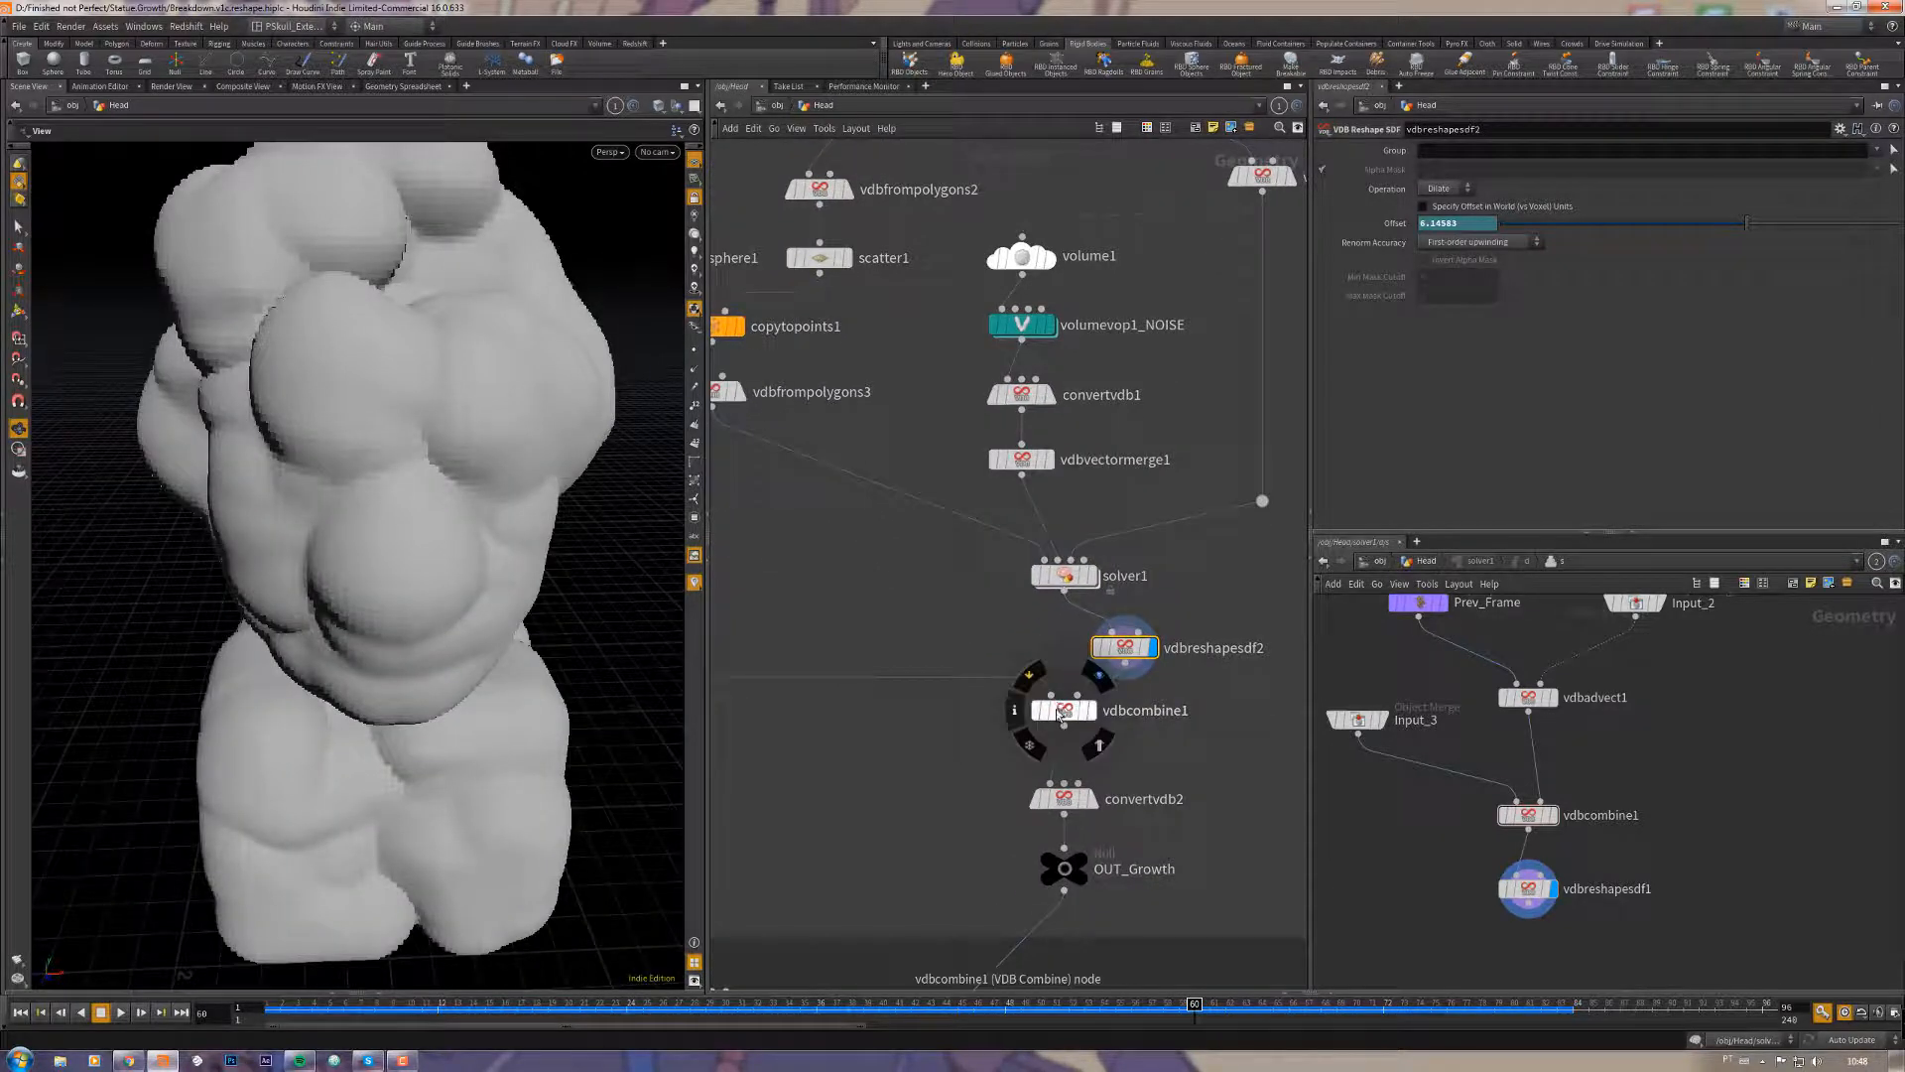
click(1098, 677)
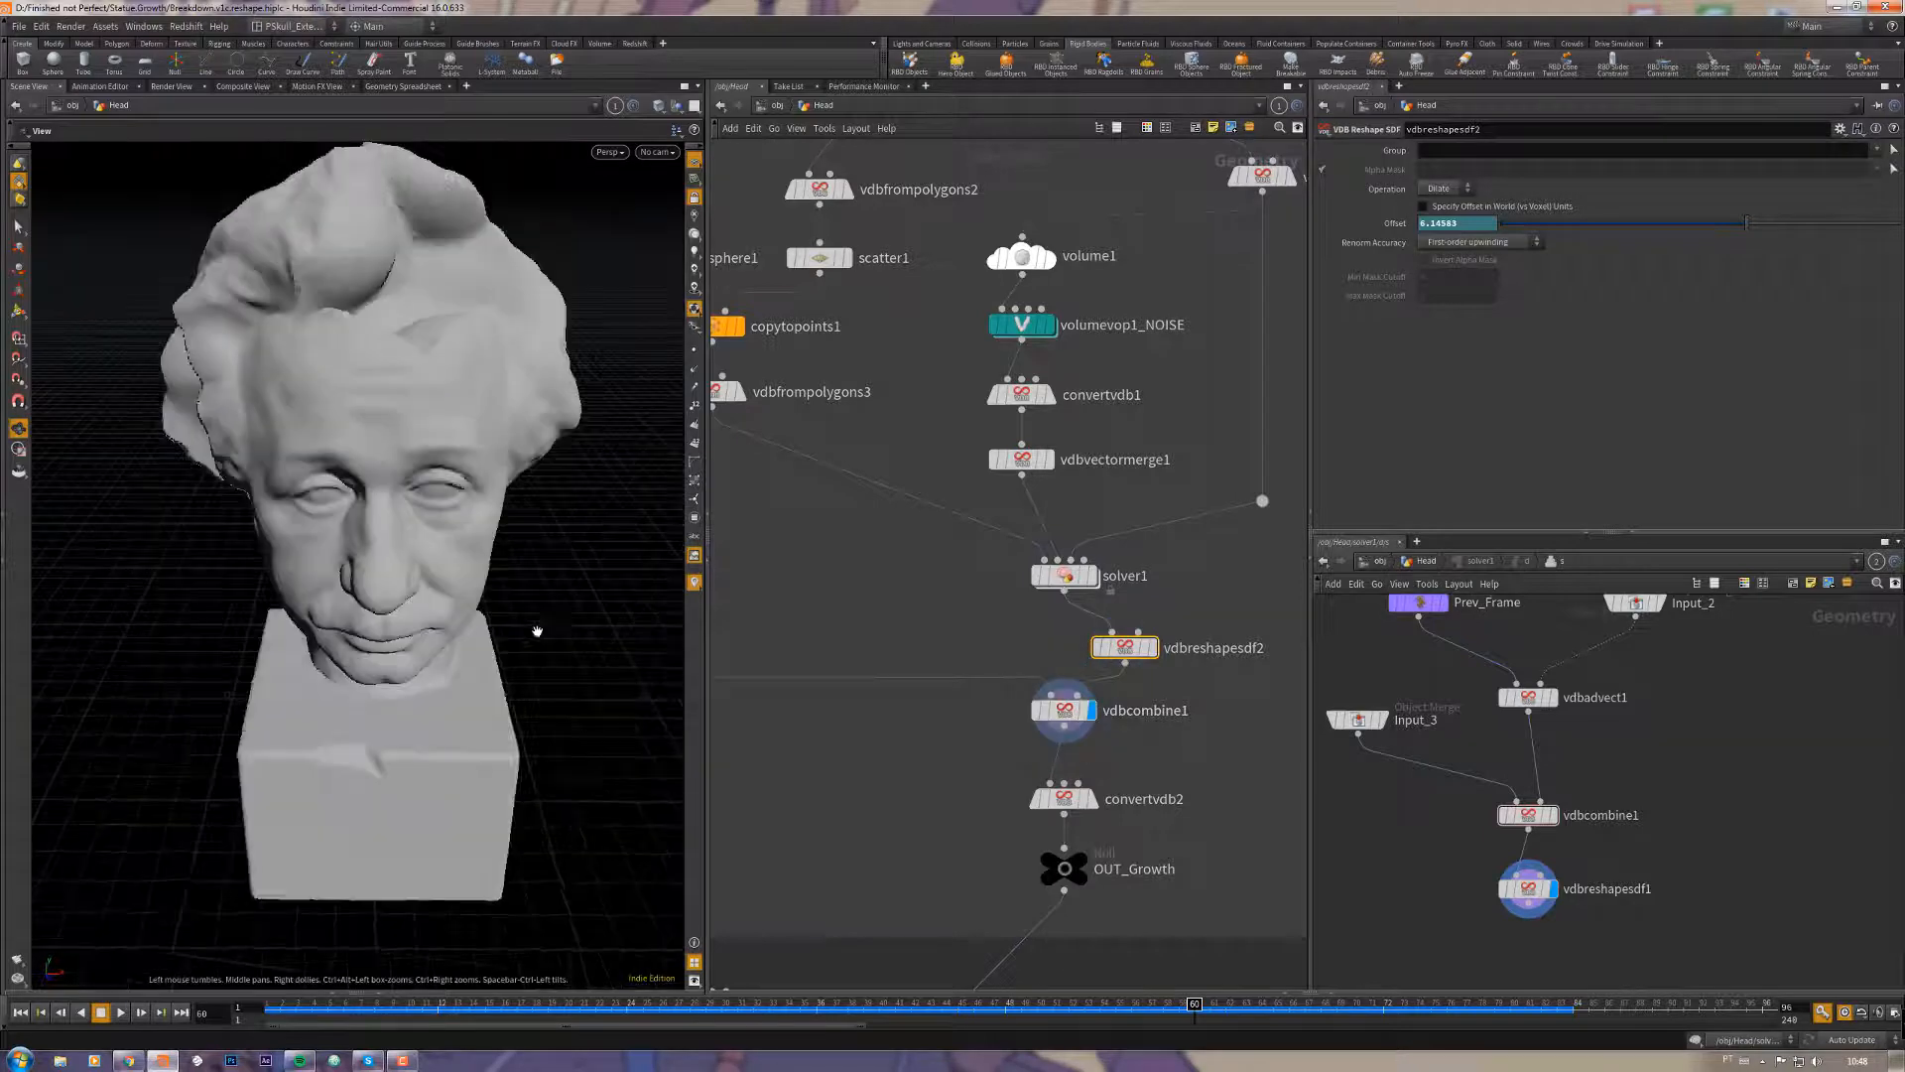
click(1032, 713)
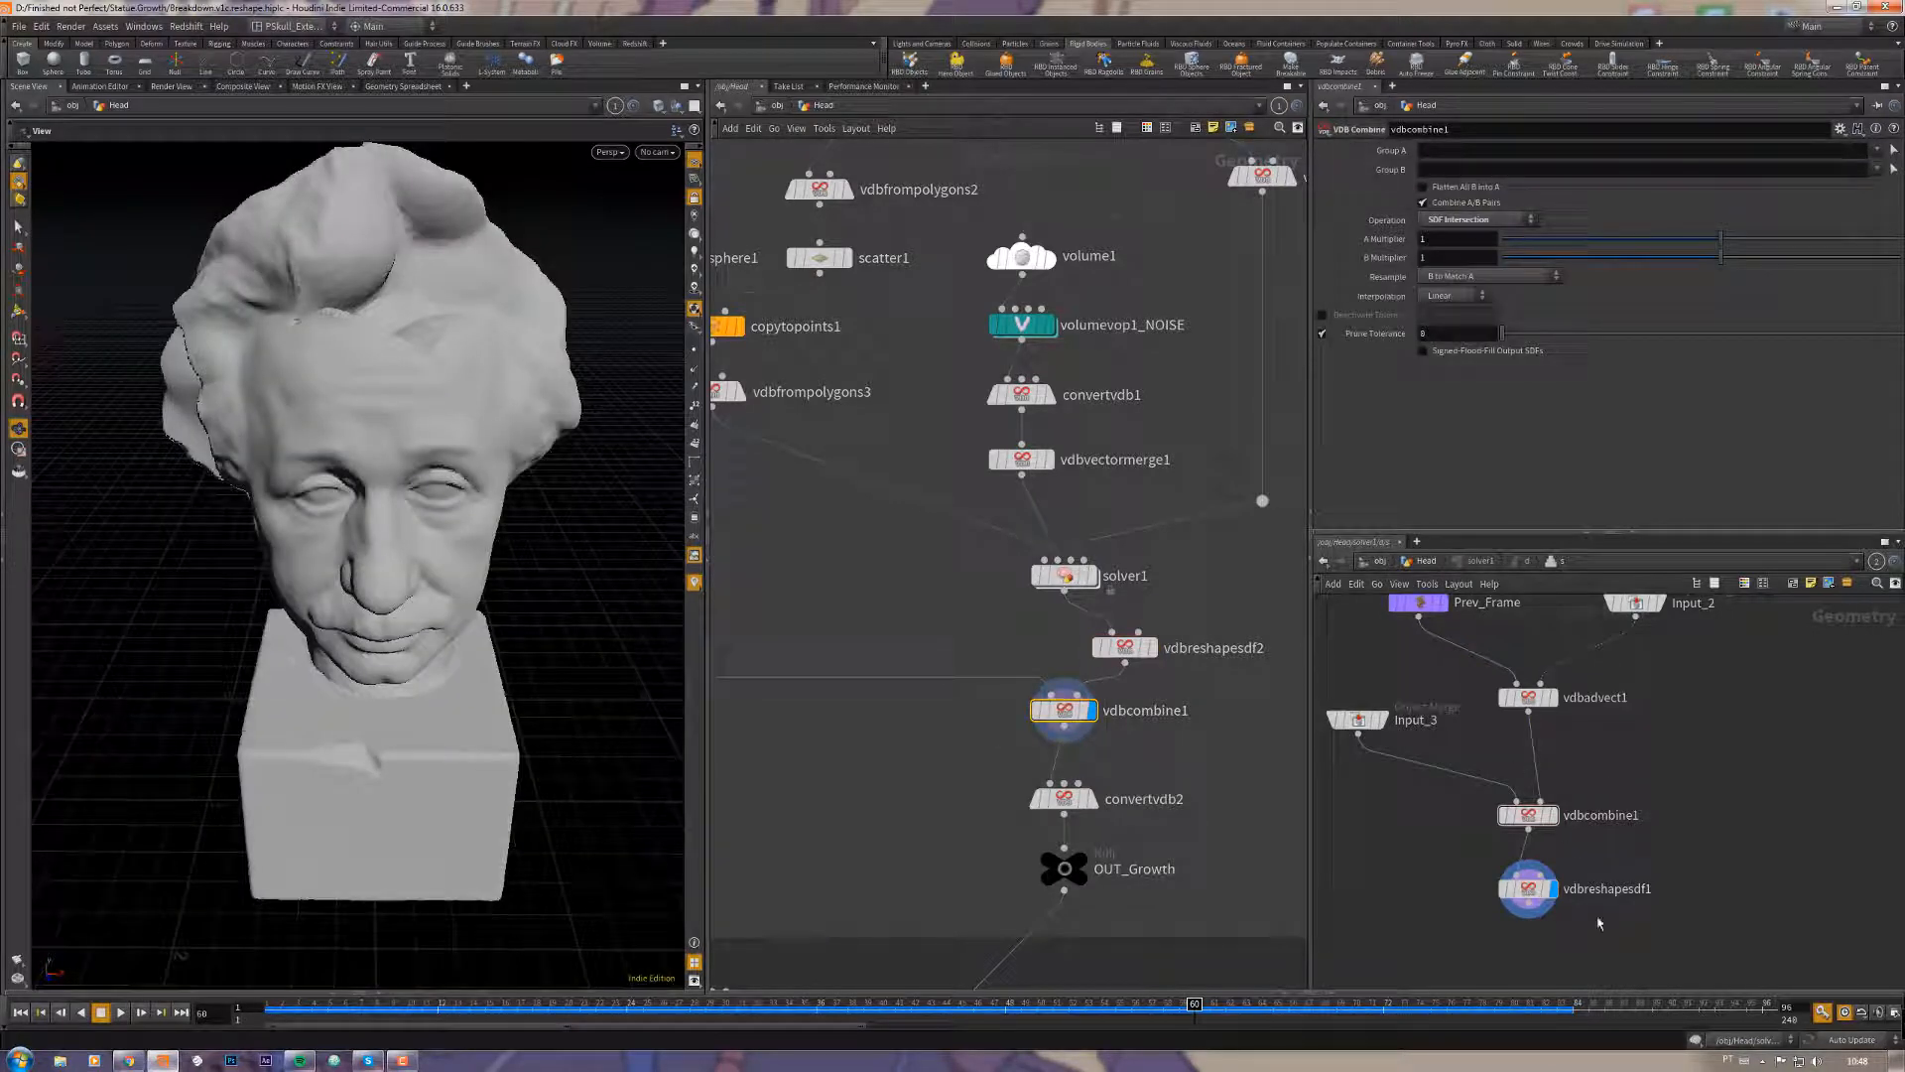
Step: Review the parameters of vdbreshapesdf1 and vdbcombine1 inside the solver network
click(1529, 889)
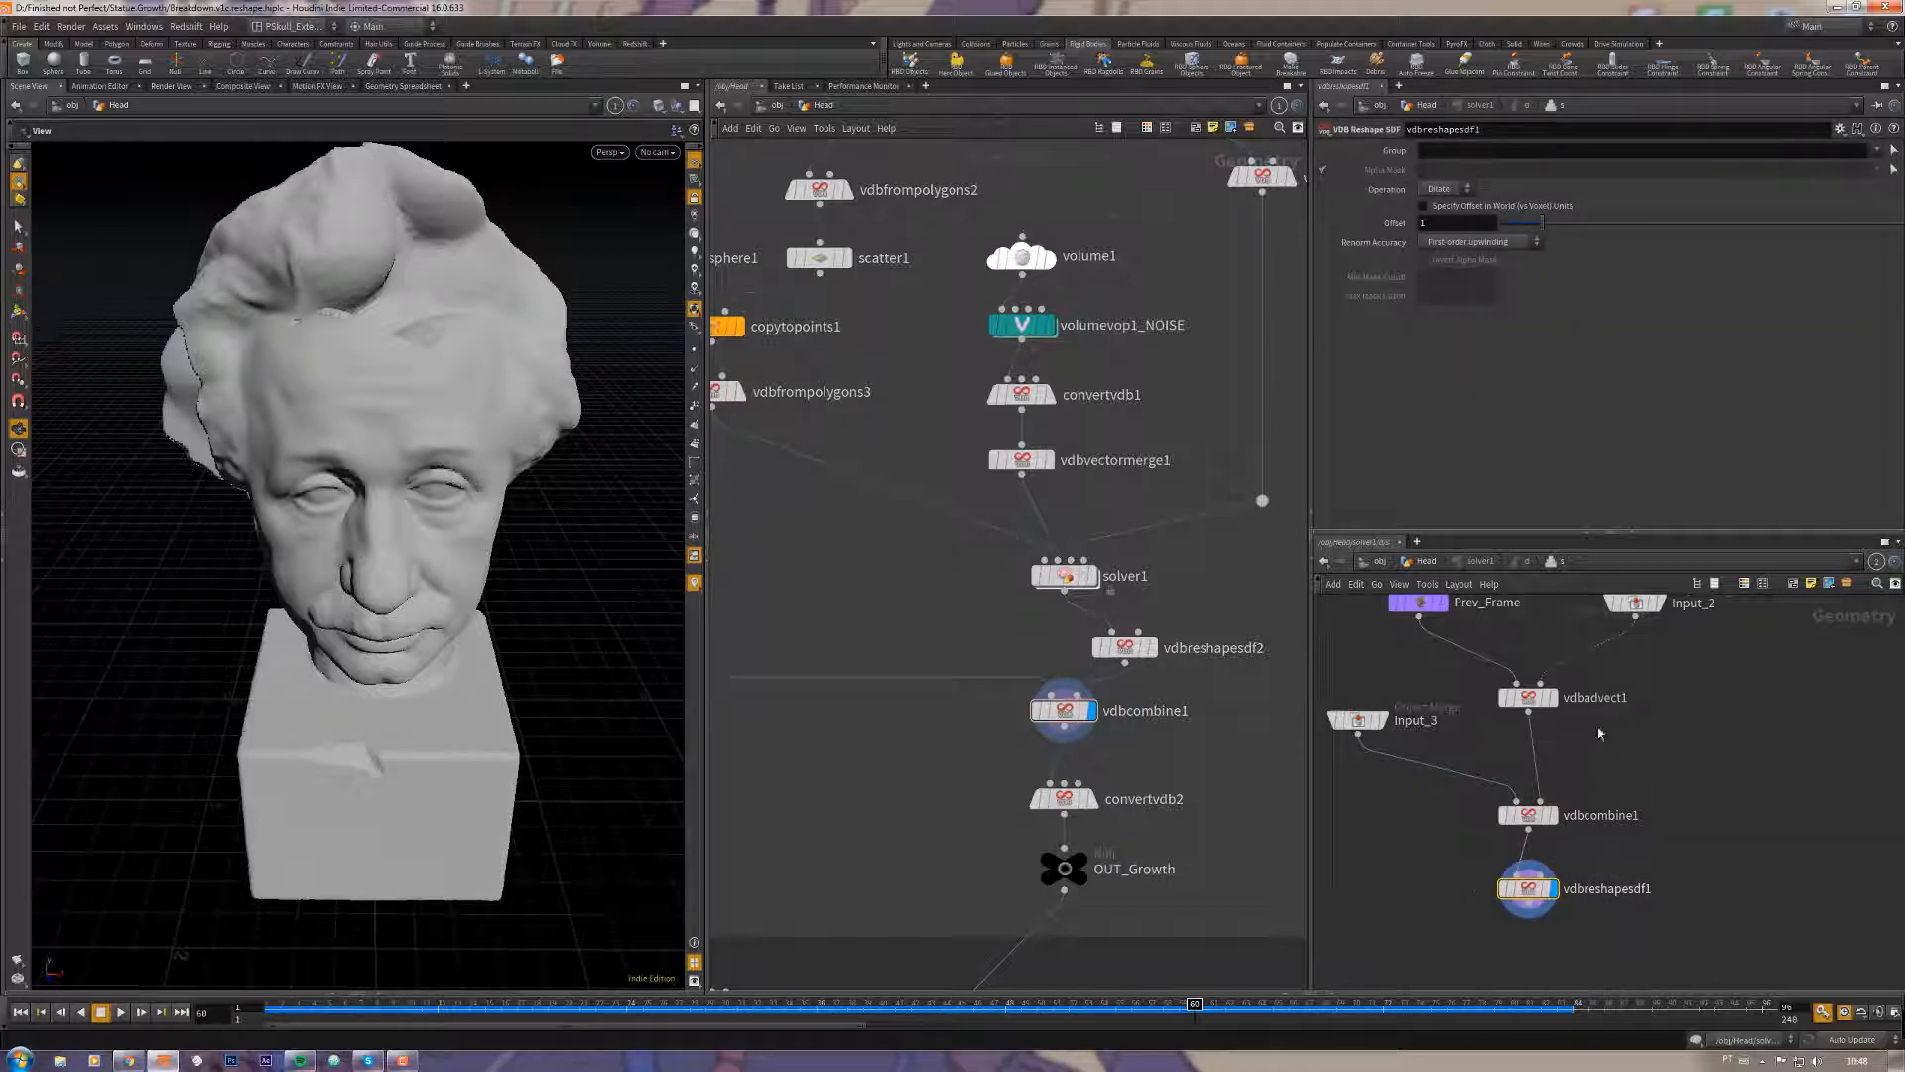
drag(1630, 651, 1481, 726)
click(1528, 814)
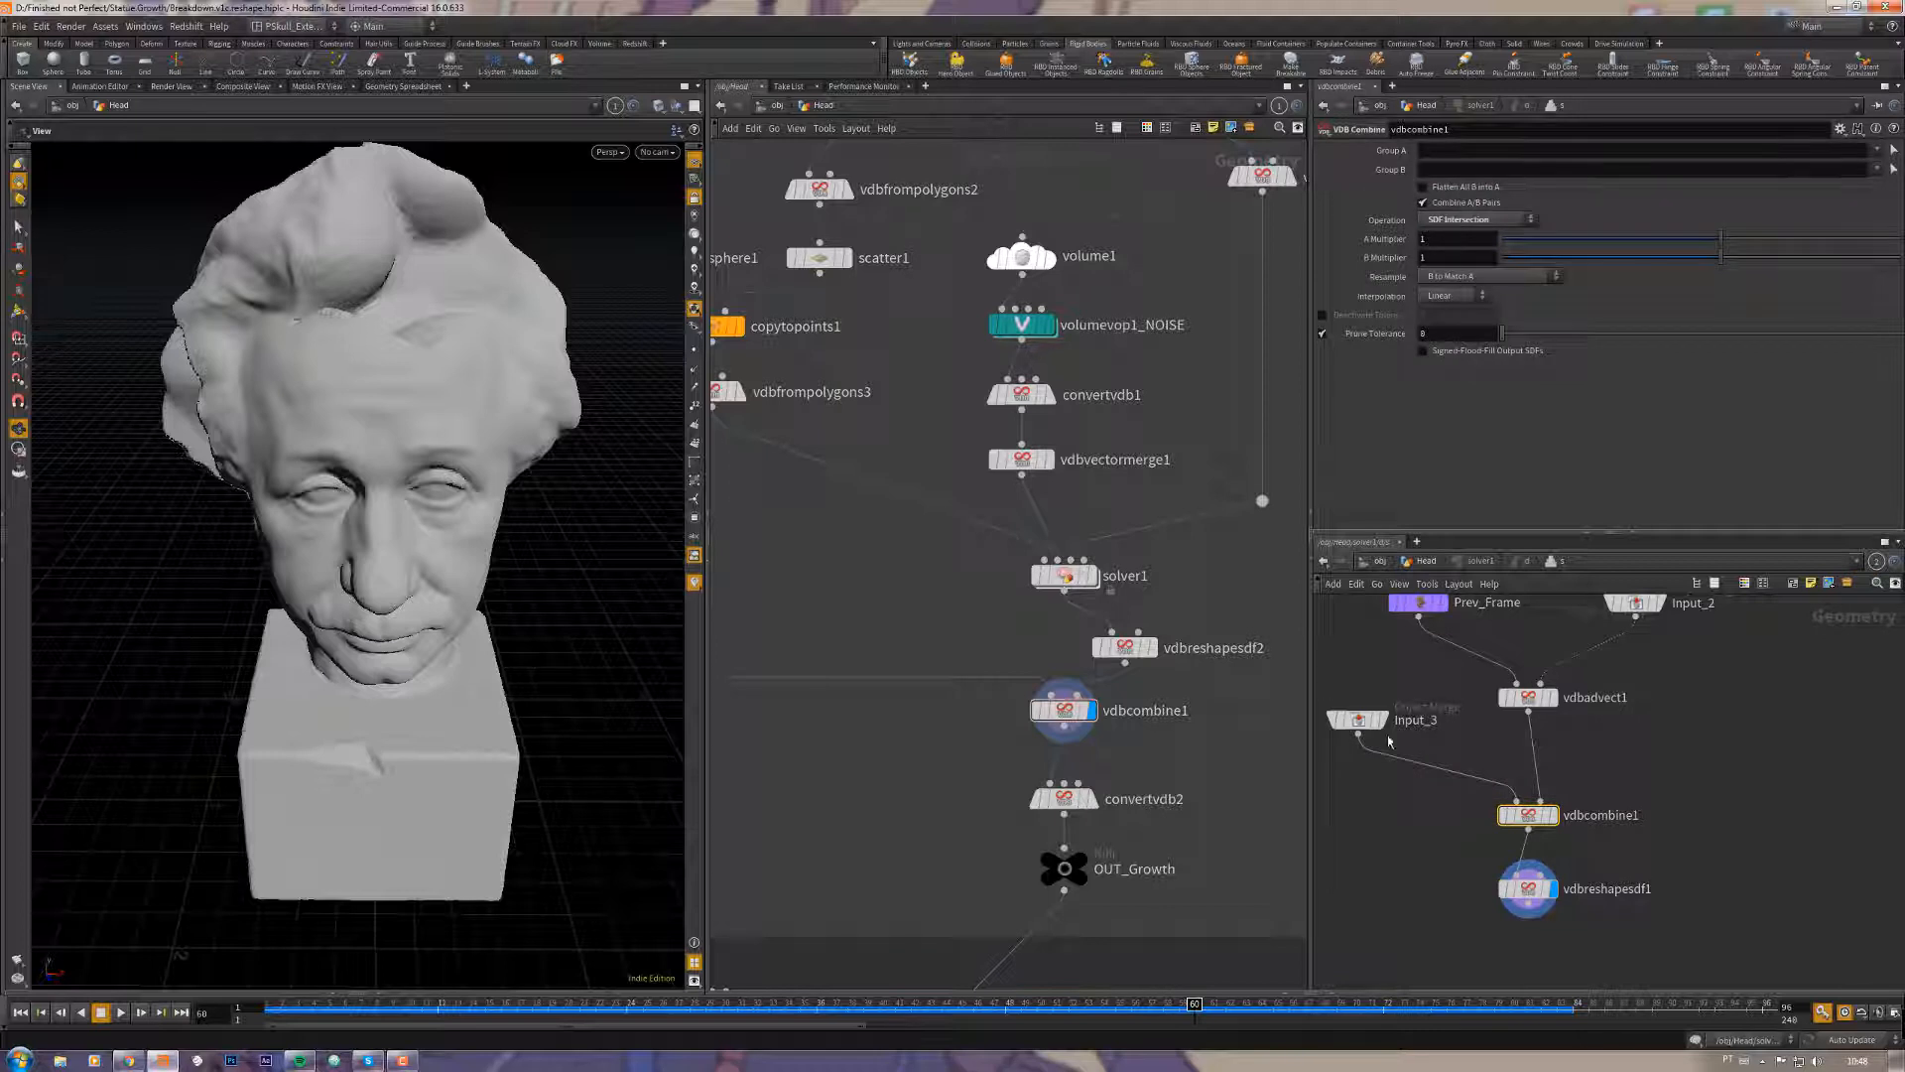
middle_drag(1390, 741, 1423, 784)
drag(1652, 815, 1538, 890)
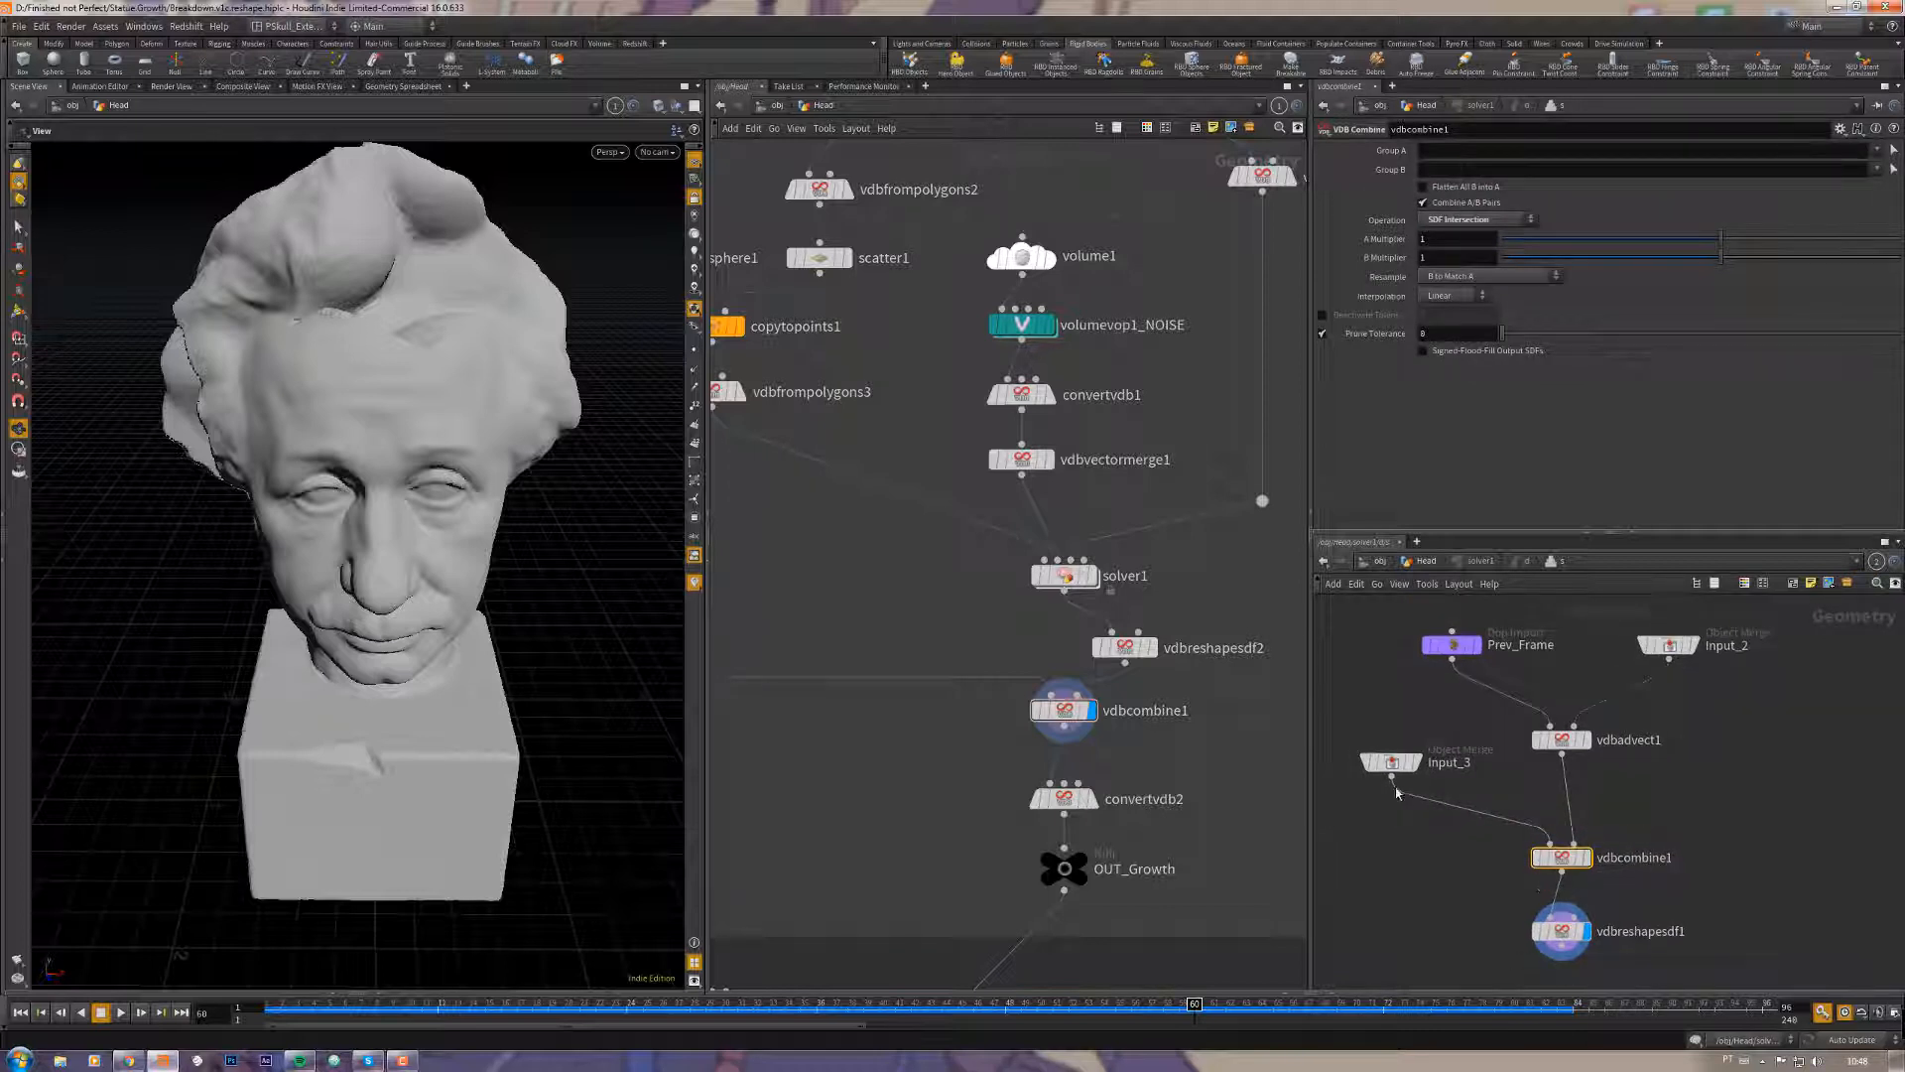
Step: Check the settings of the solver's Input_3 node and of vdbfrompolygons1, which feeds it from the Head network
click(1390, 763)
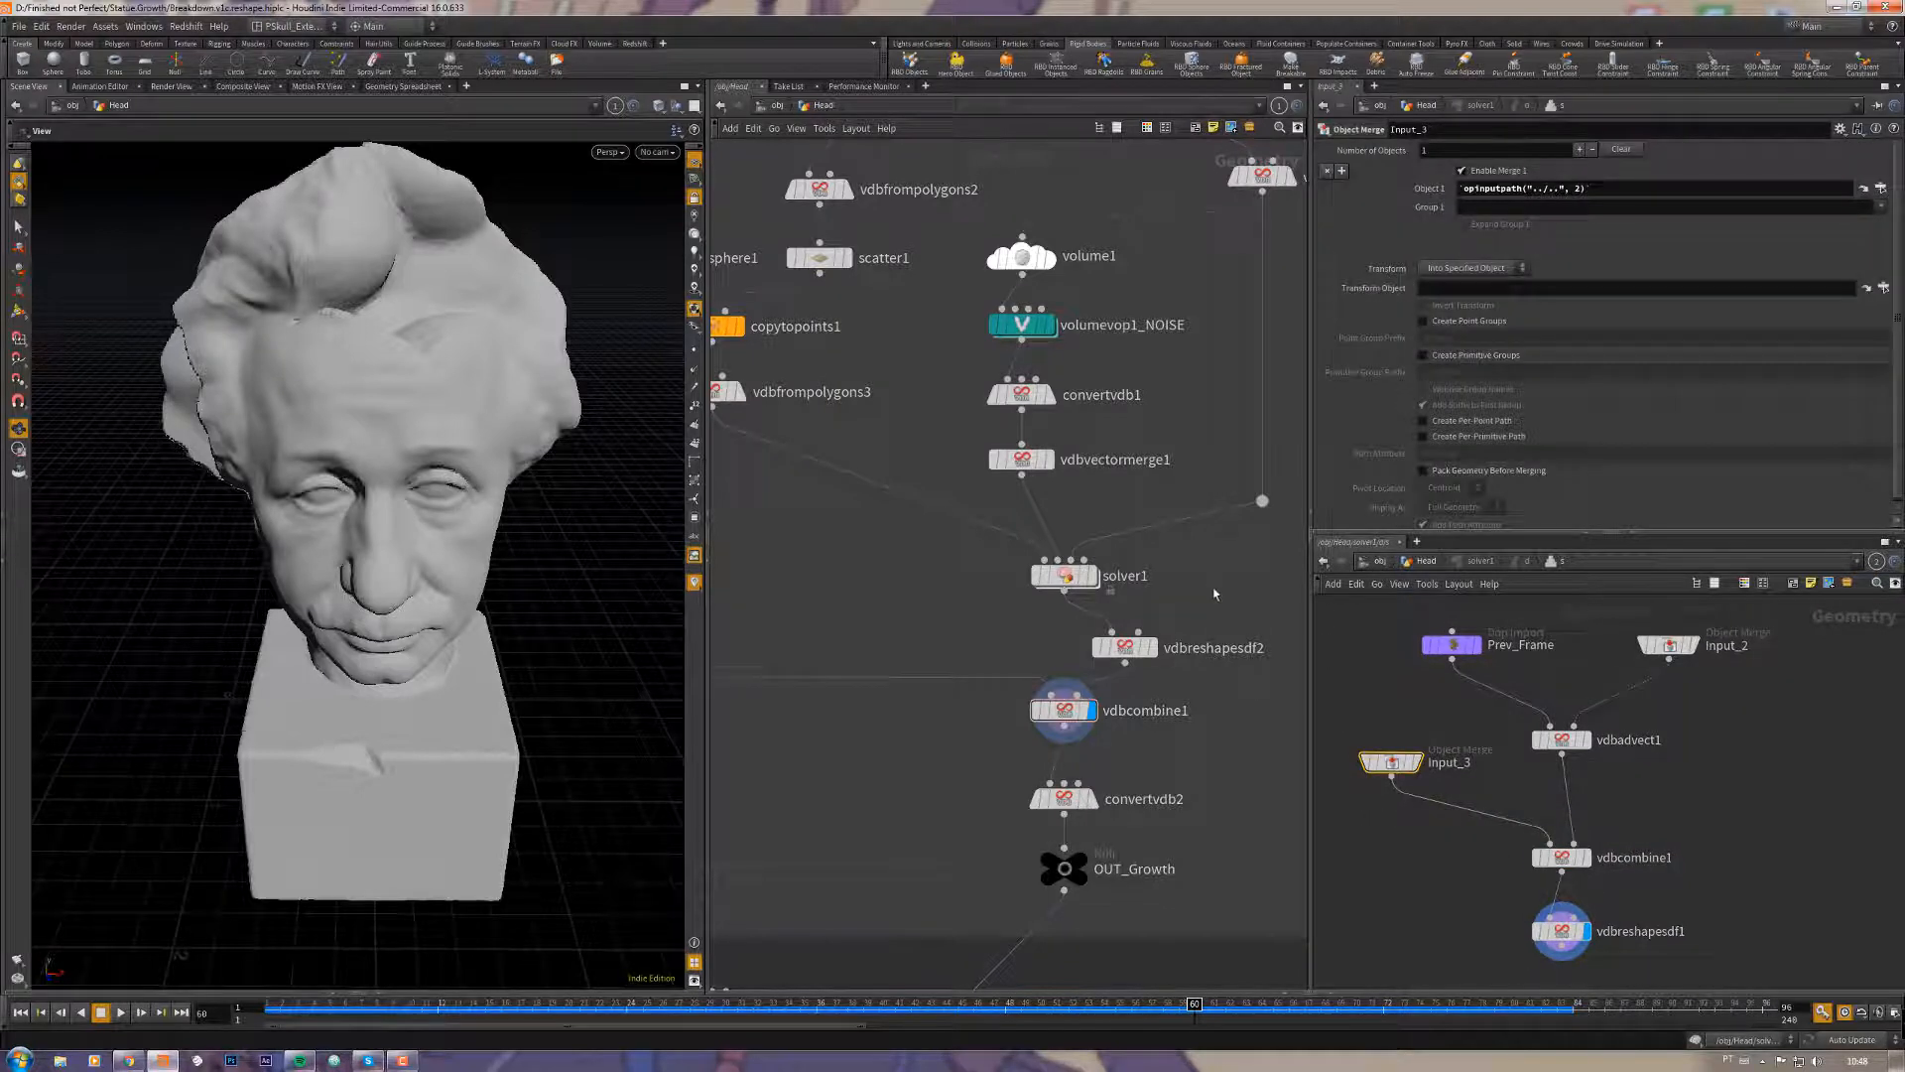
middle_drag(1215, 593, 1211, 583)
middle_drag(1304, 231, 1202, 486)
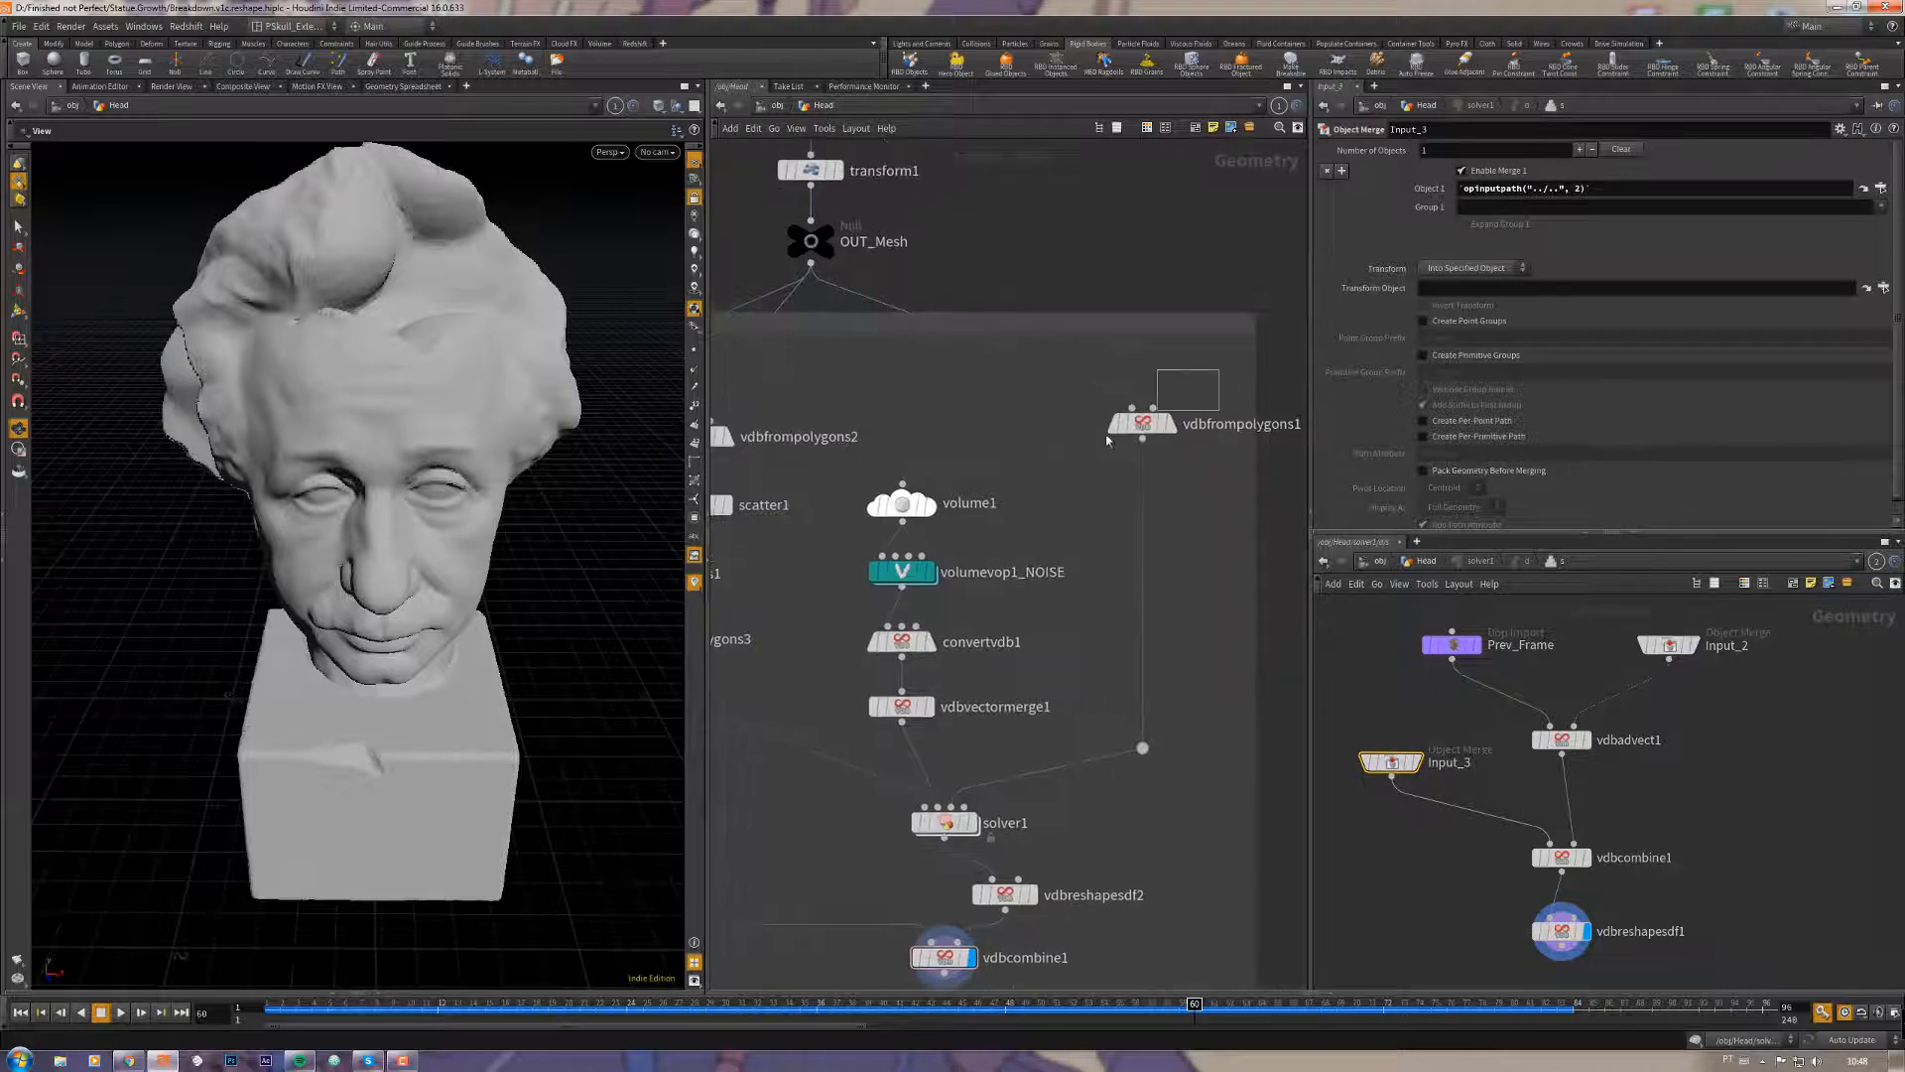
click(1146, 425)
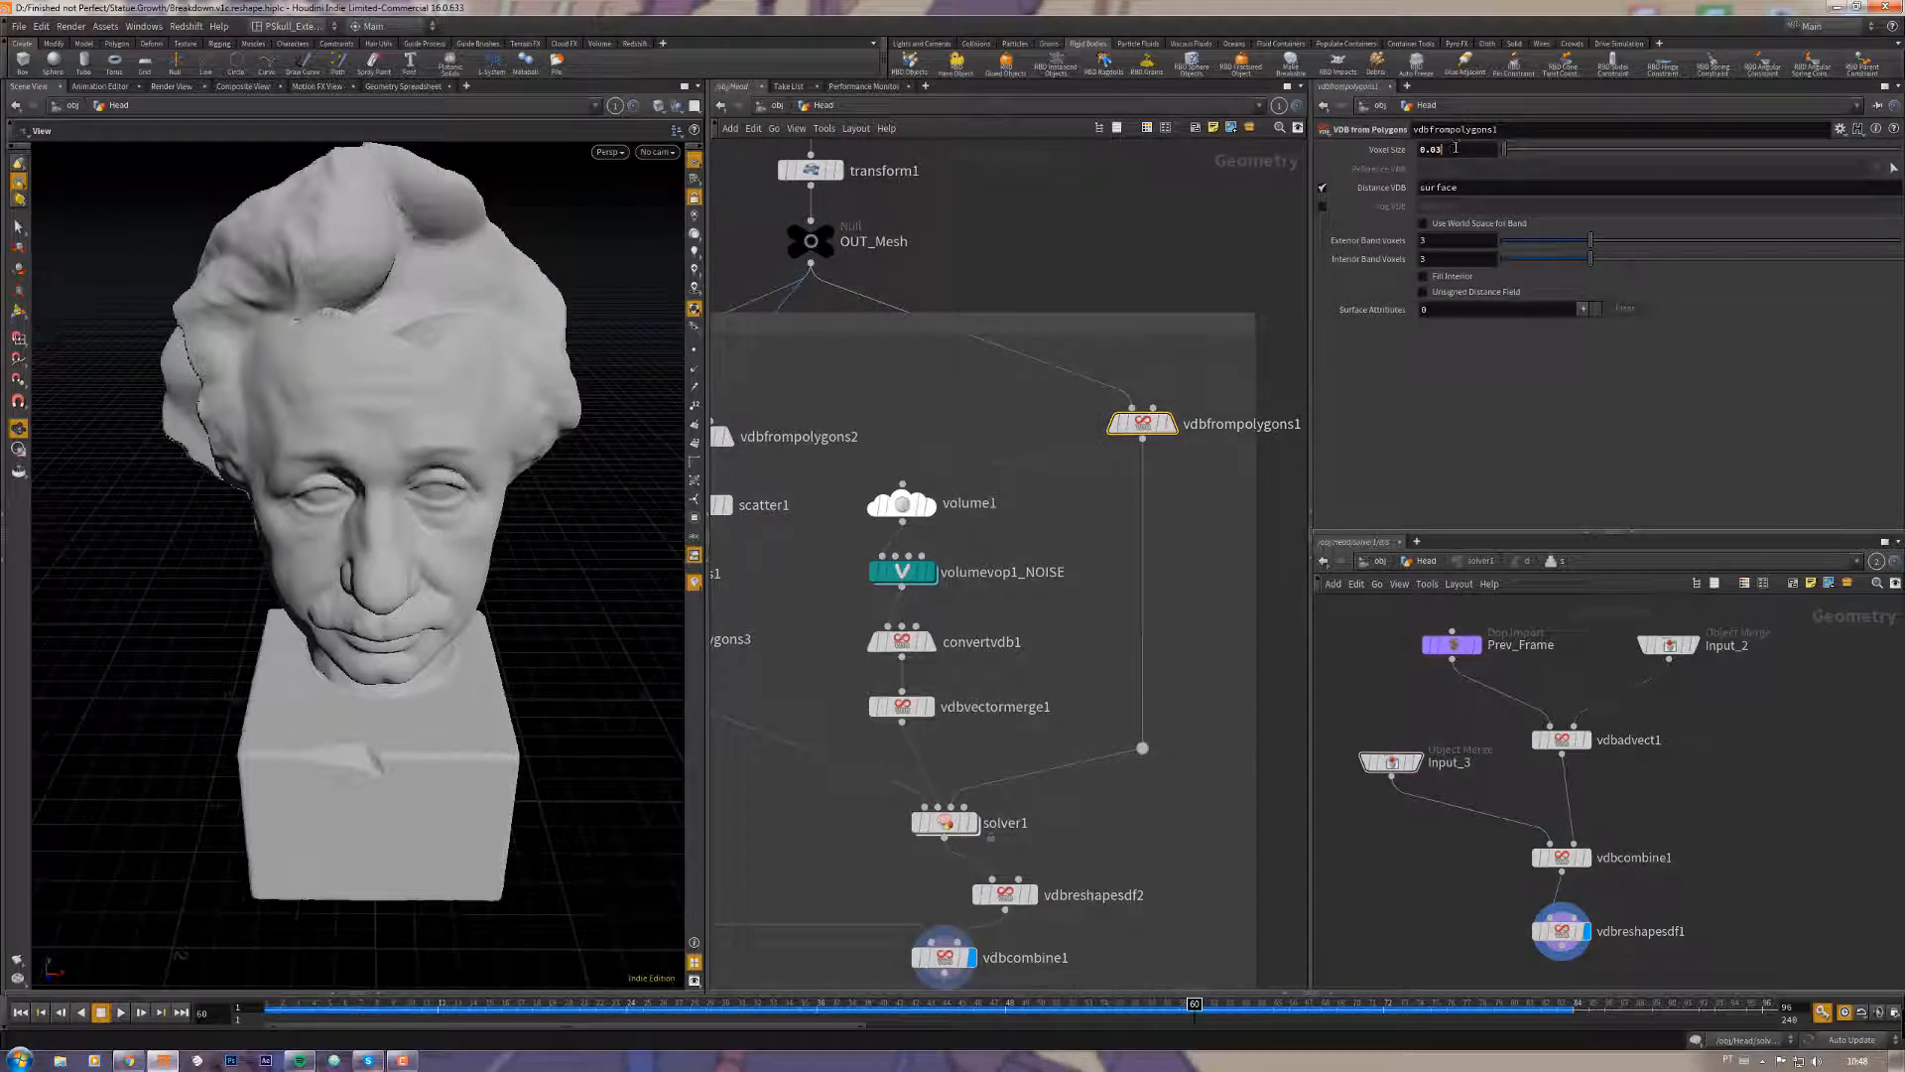
Step: Set the display flag on volume1 in the Head network
middle_drag(1062, 569, 1110, 562)
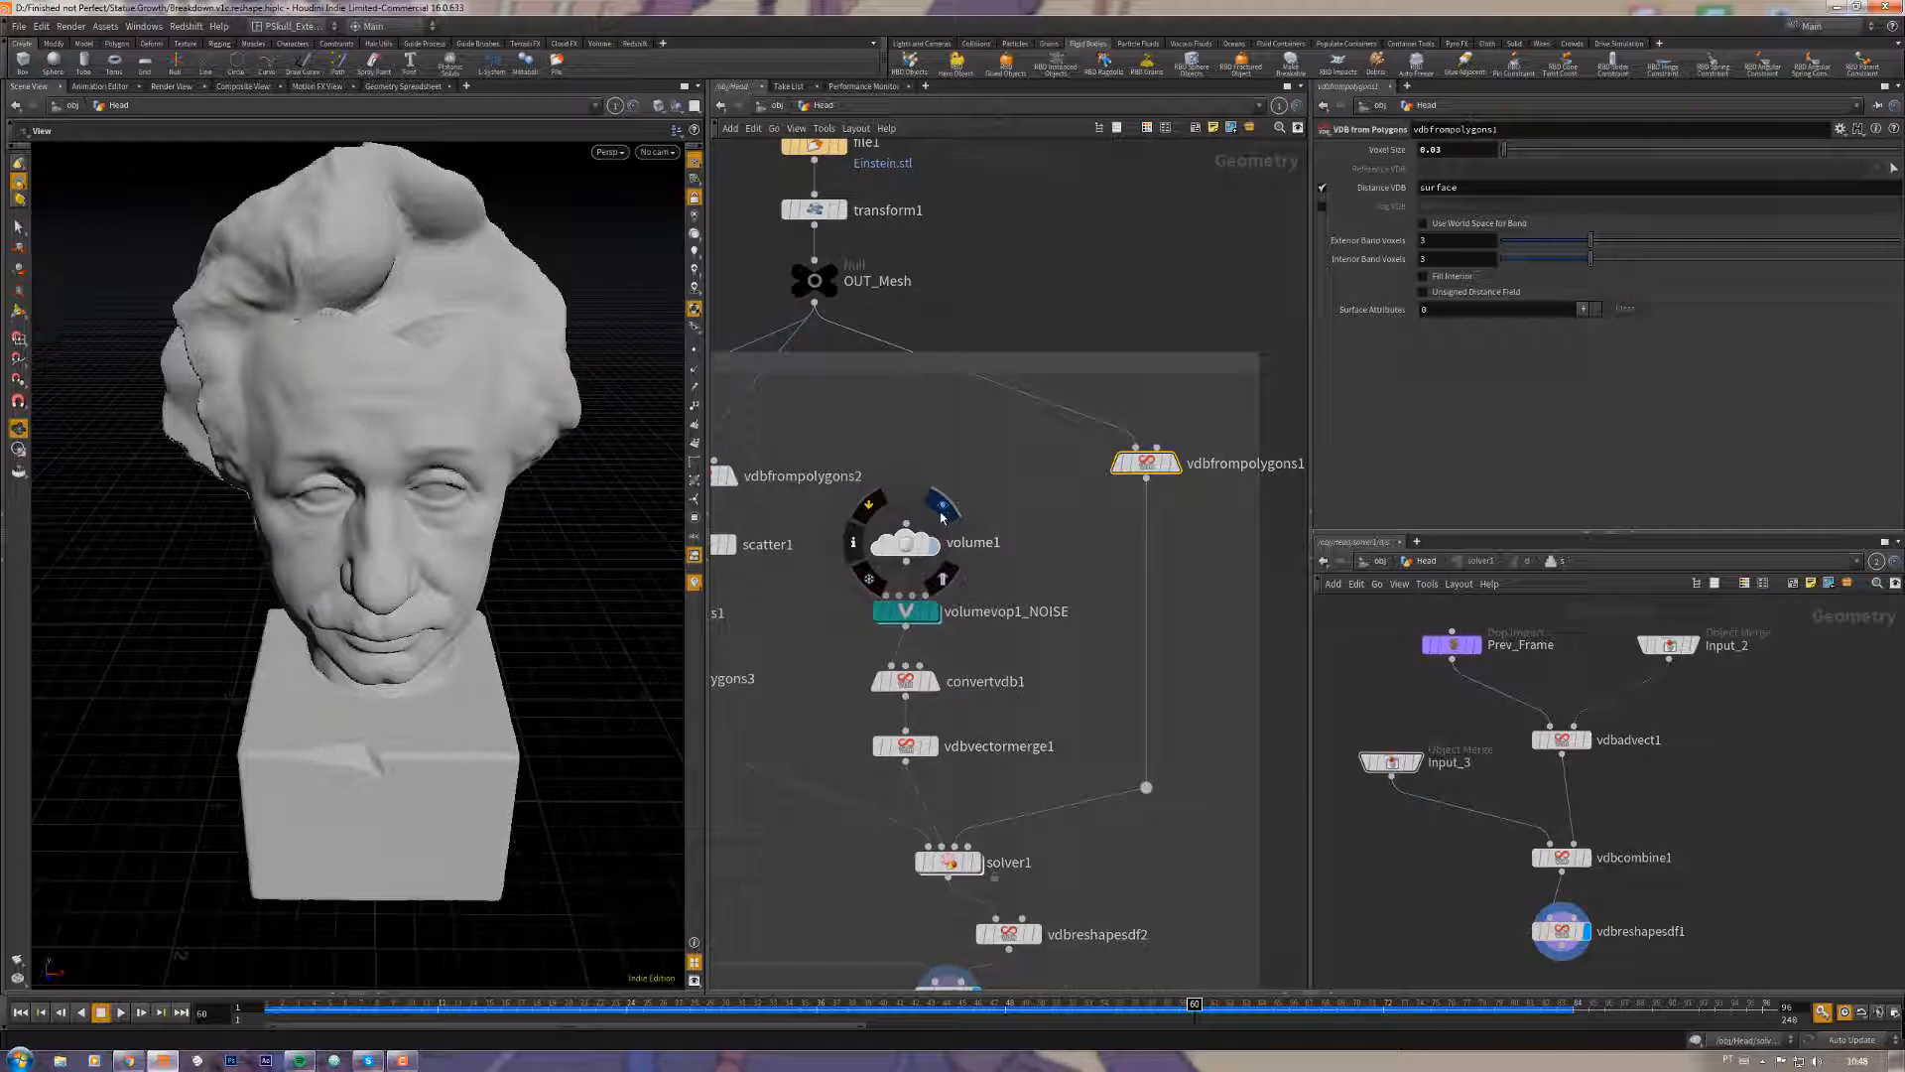
click(941, 508)
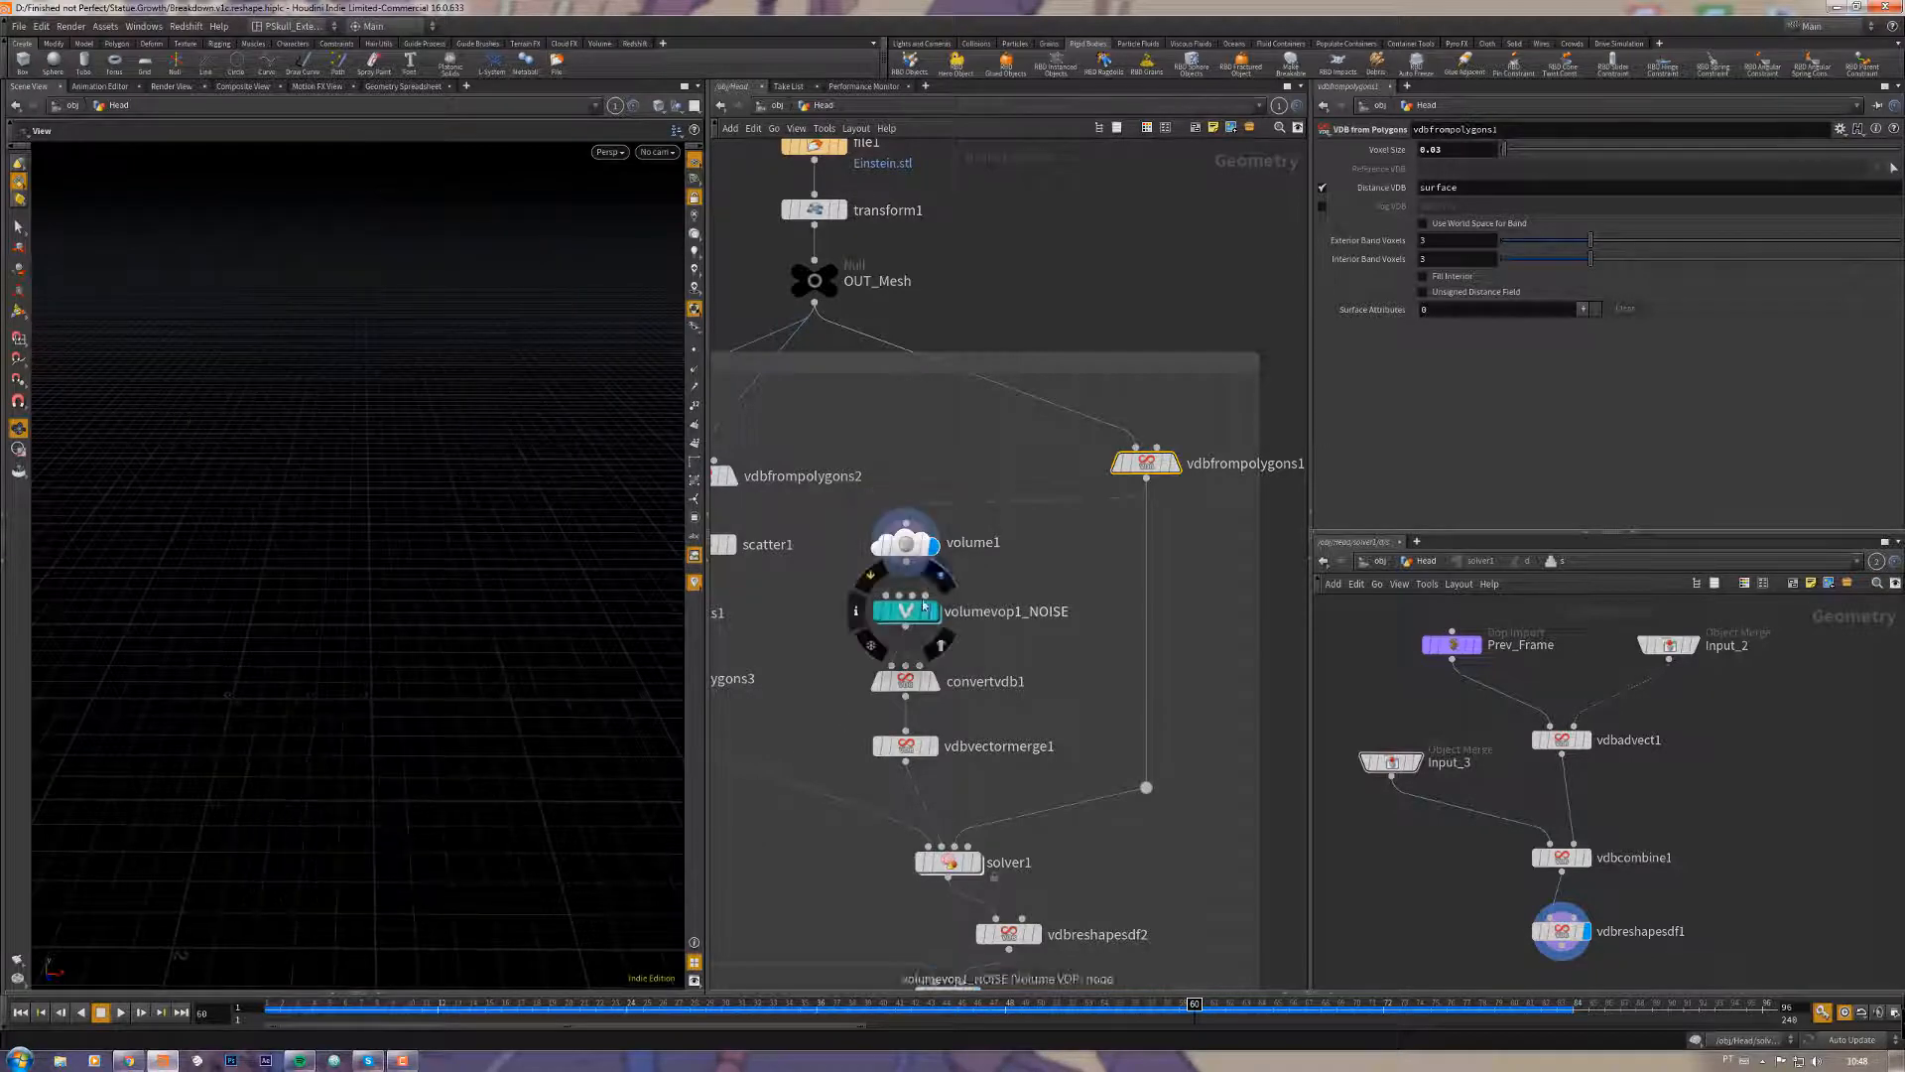
Step: Display volumevop1_NOISE in the Head network and examine the noise volume from several angles
scroll(467, 681, down, 6)
drag(468, 680, 416, 545)
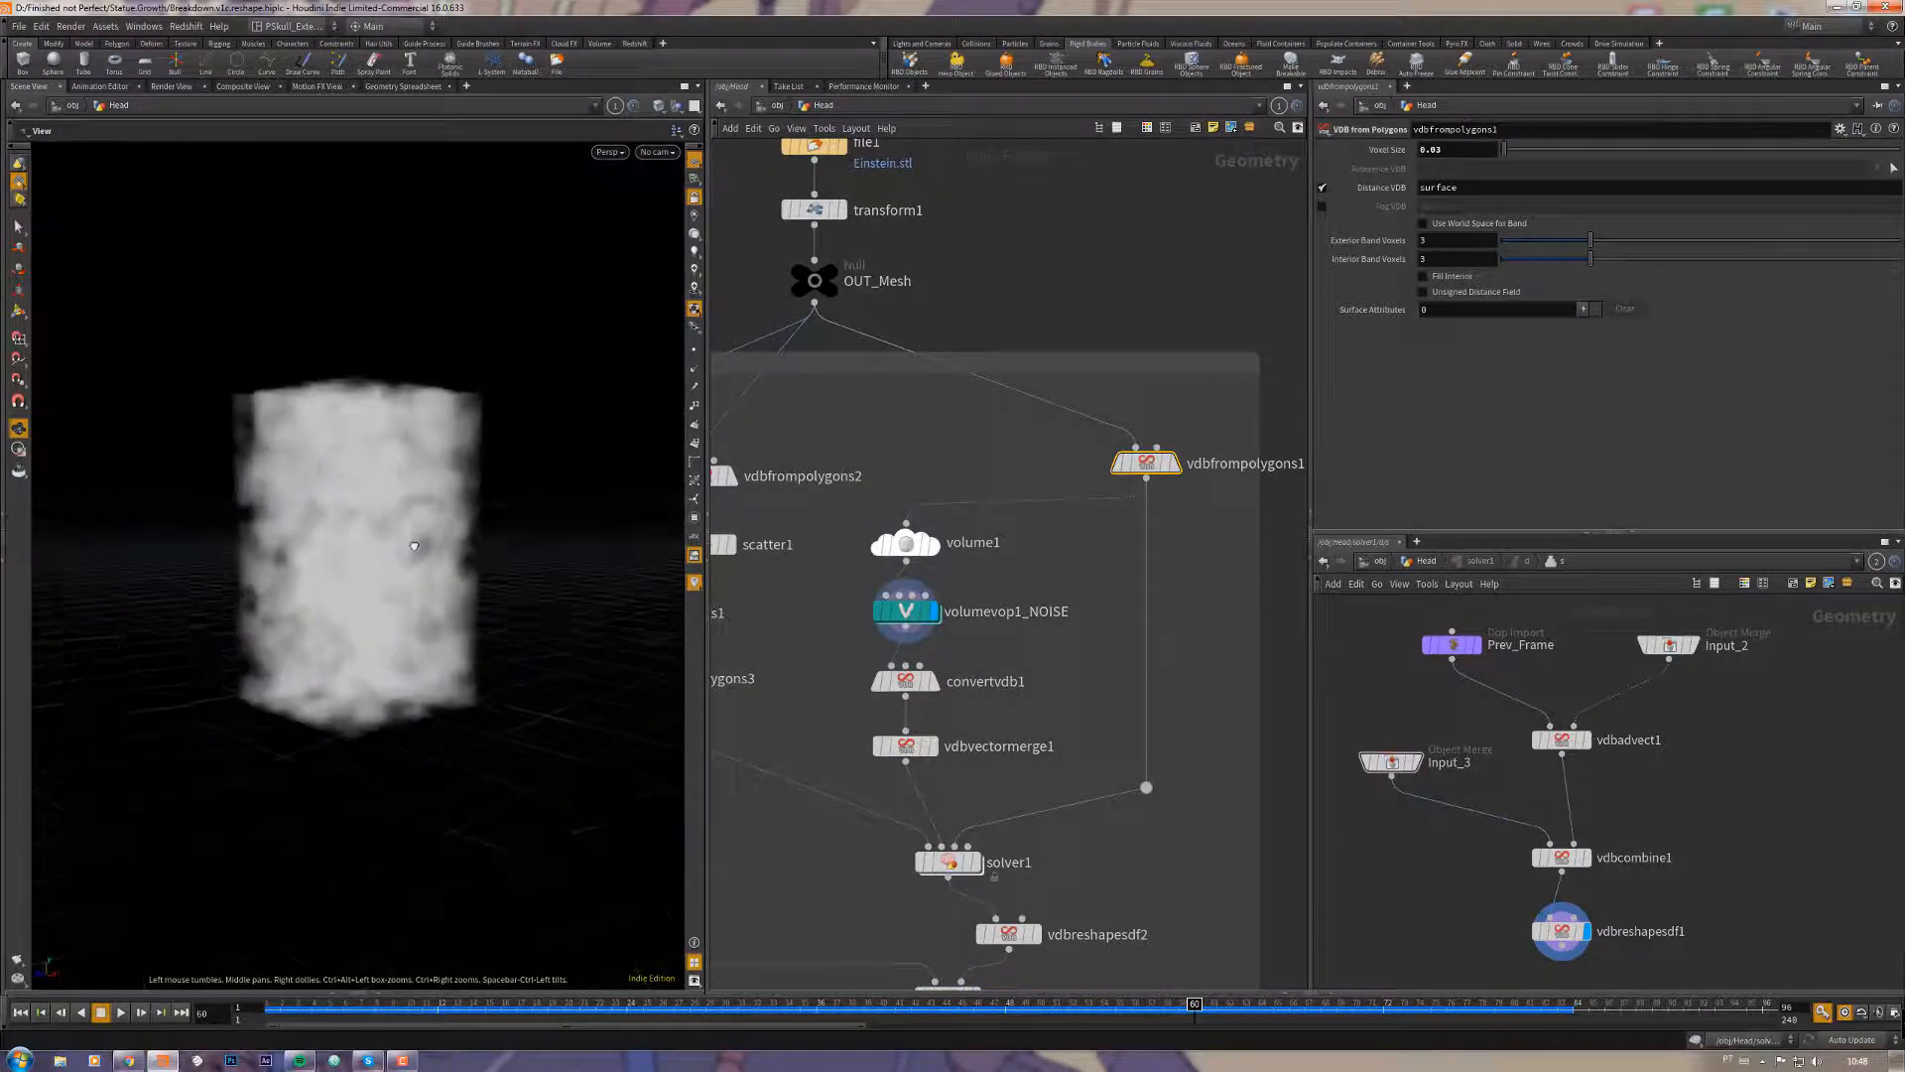
drag(413, 424, 381, 649)
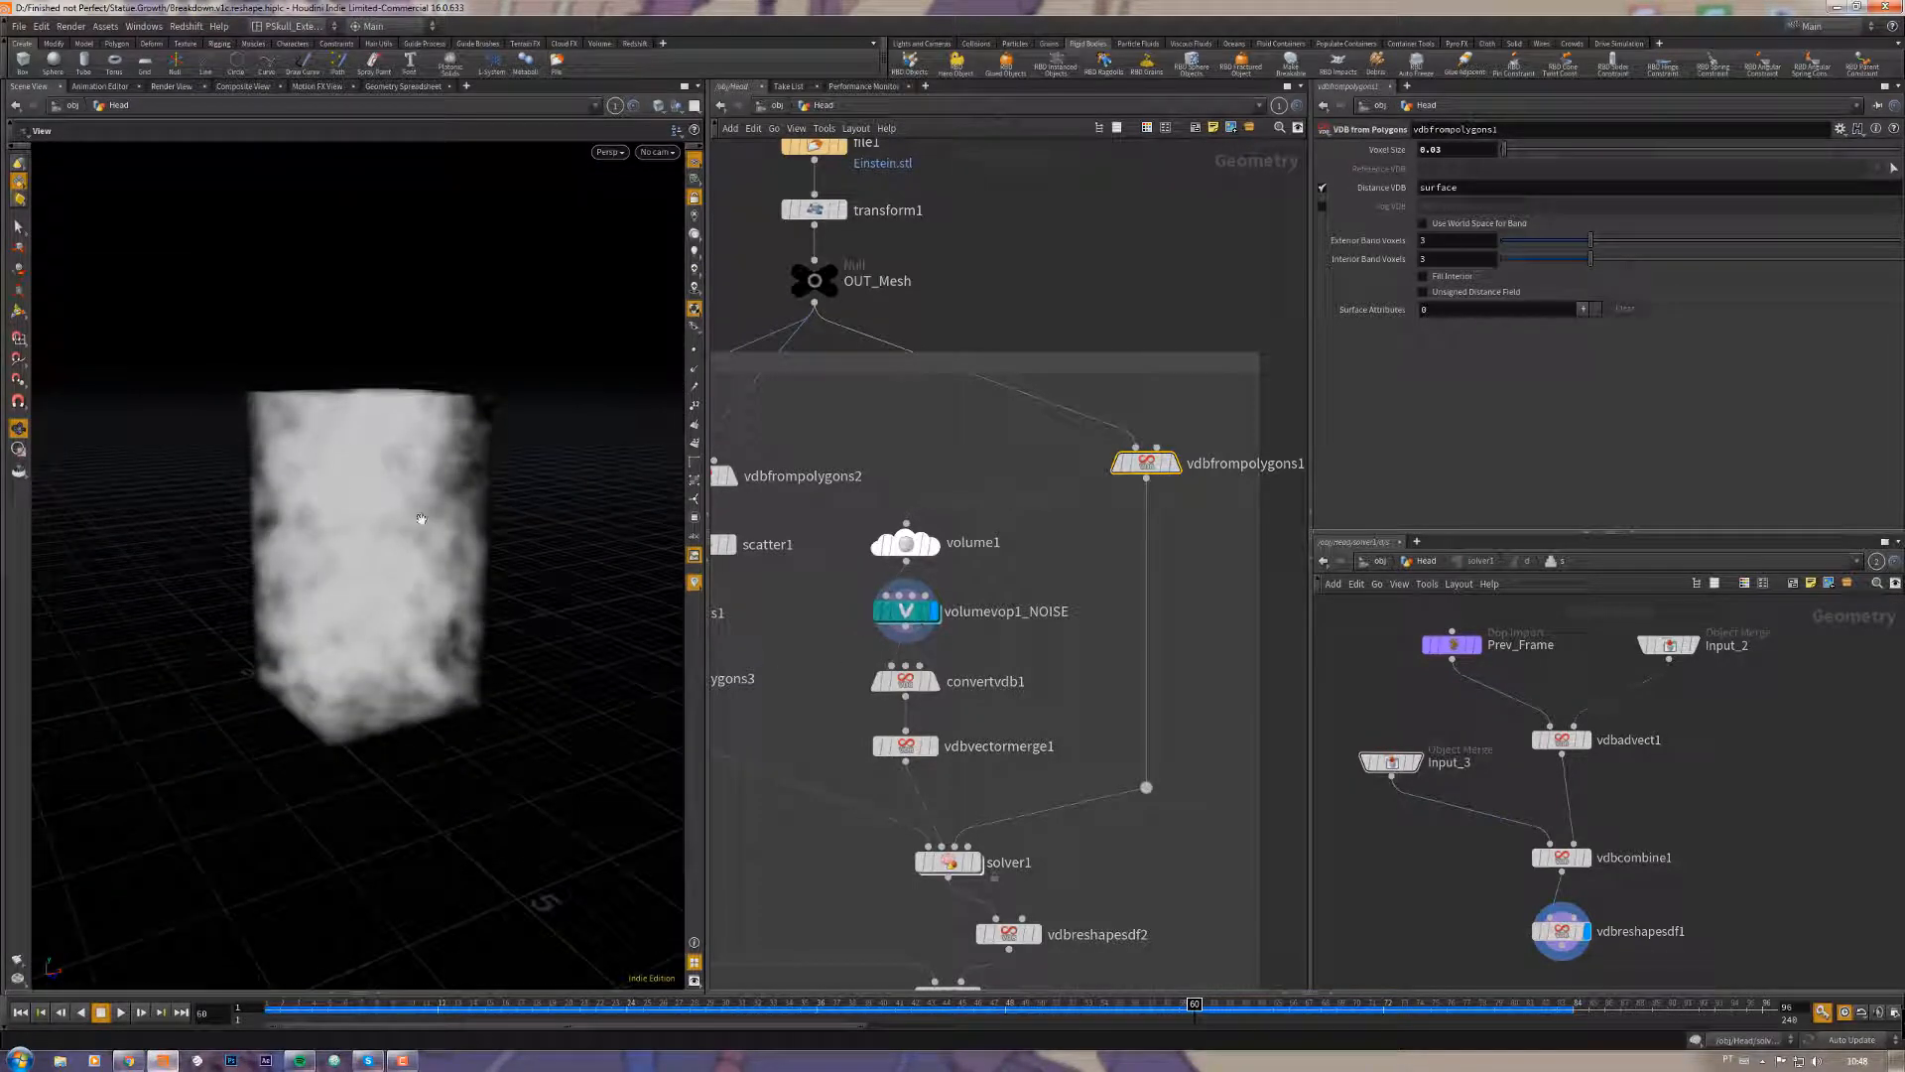
Step: Preview vdbreshapesdf2 below the solver, ending with the display flag on vdbcombine1
middle_drag(1021, 653, 1032, 493)
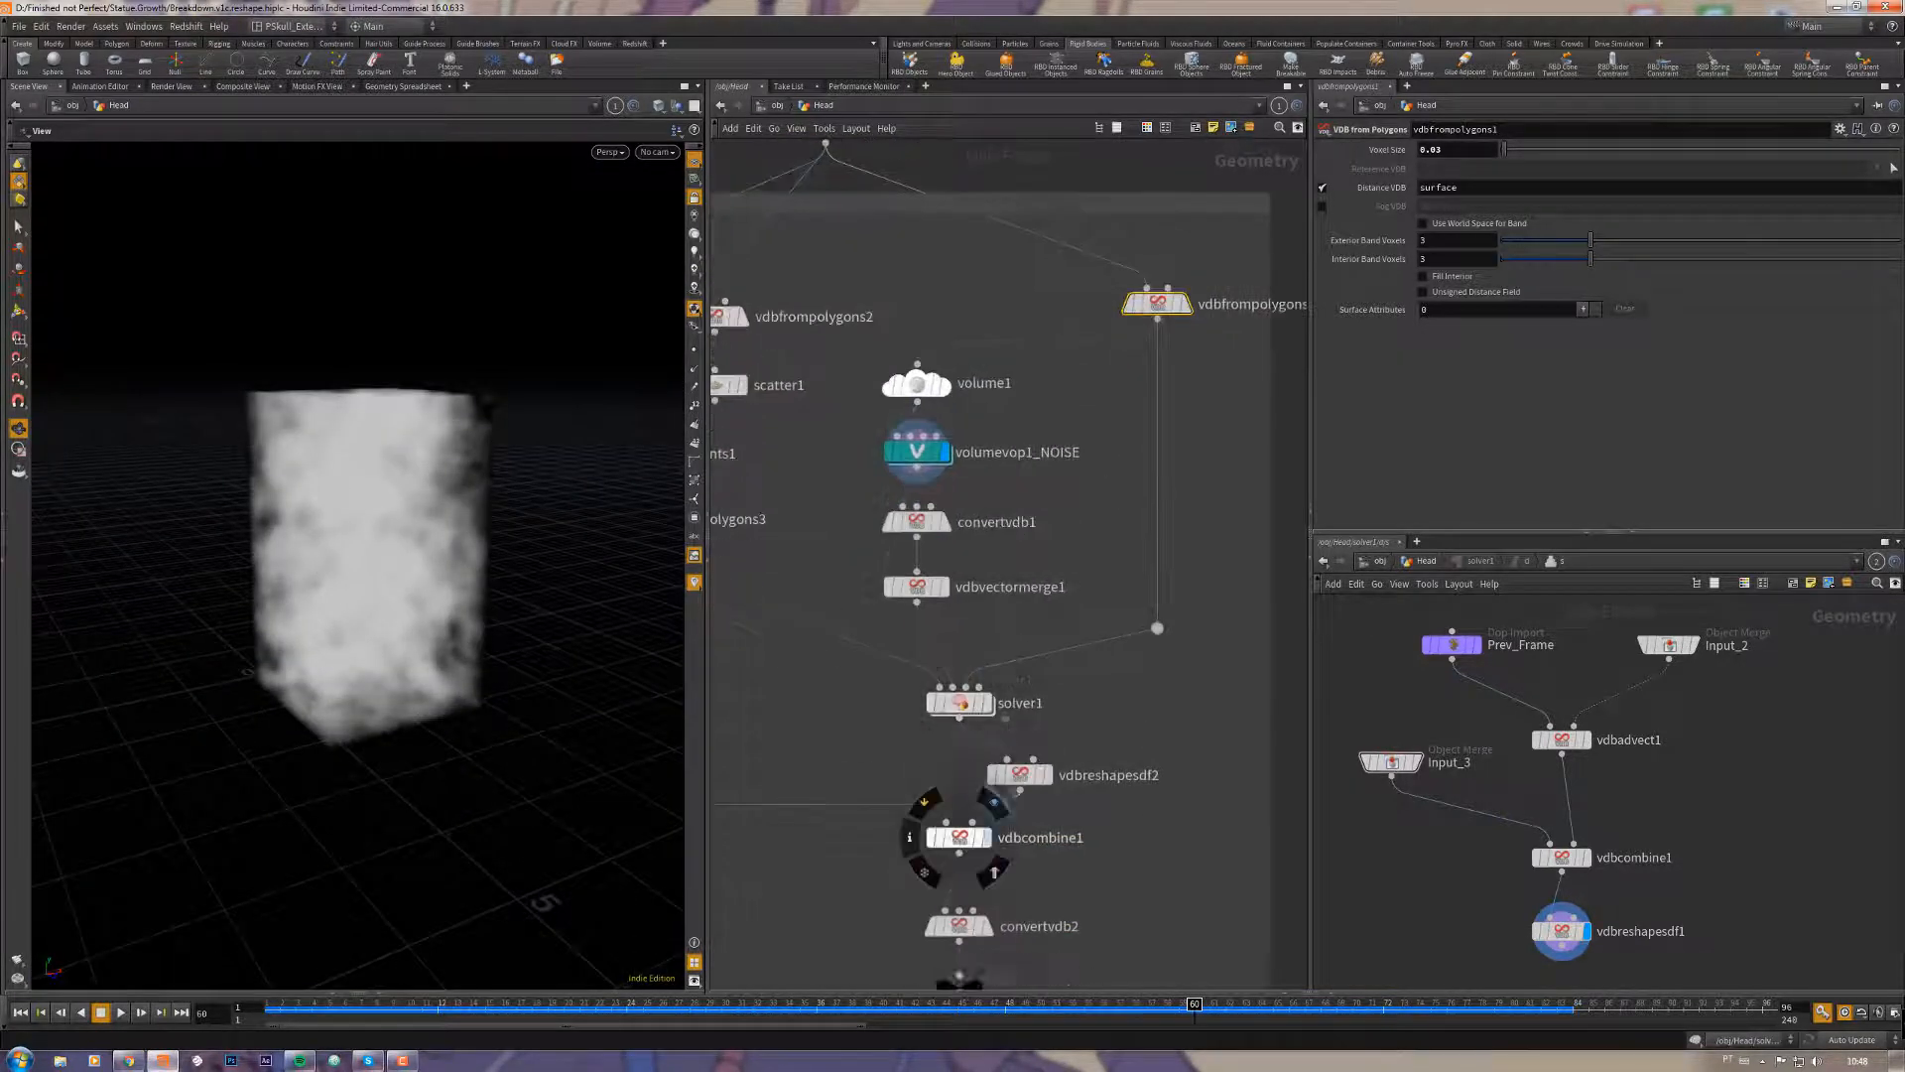
click(1034, 759)
key(Escape)
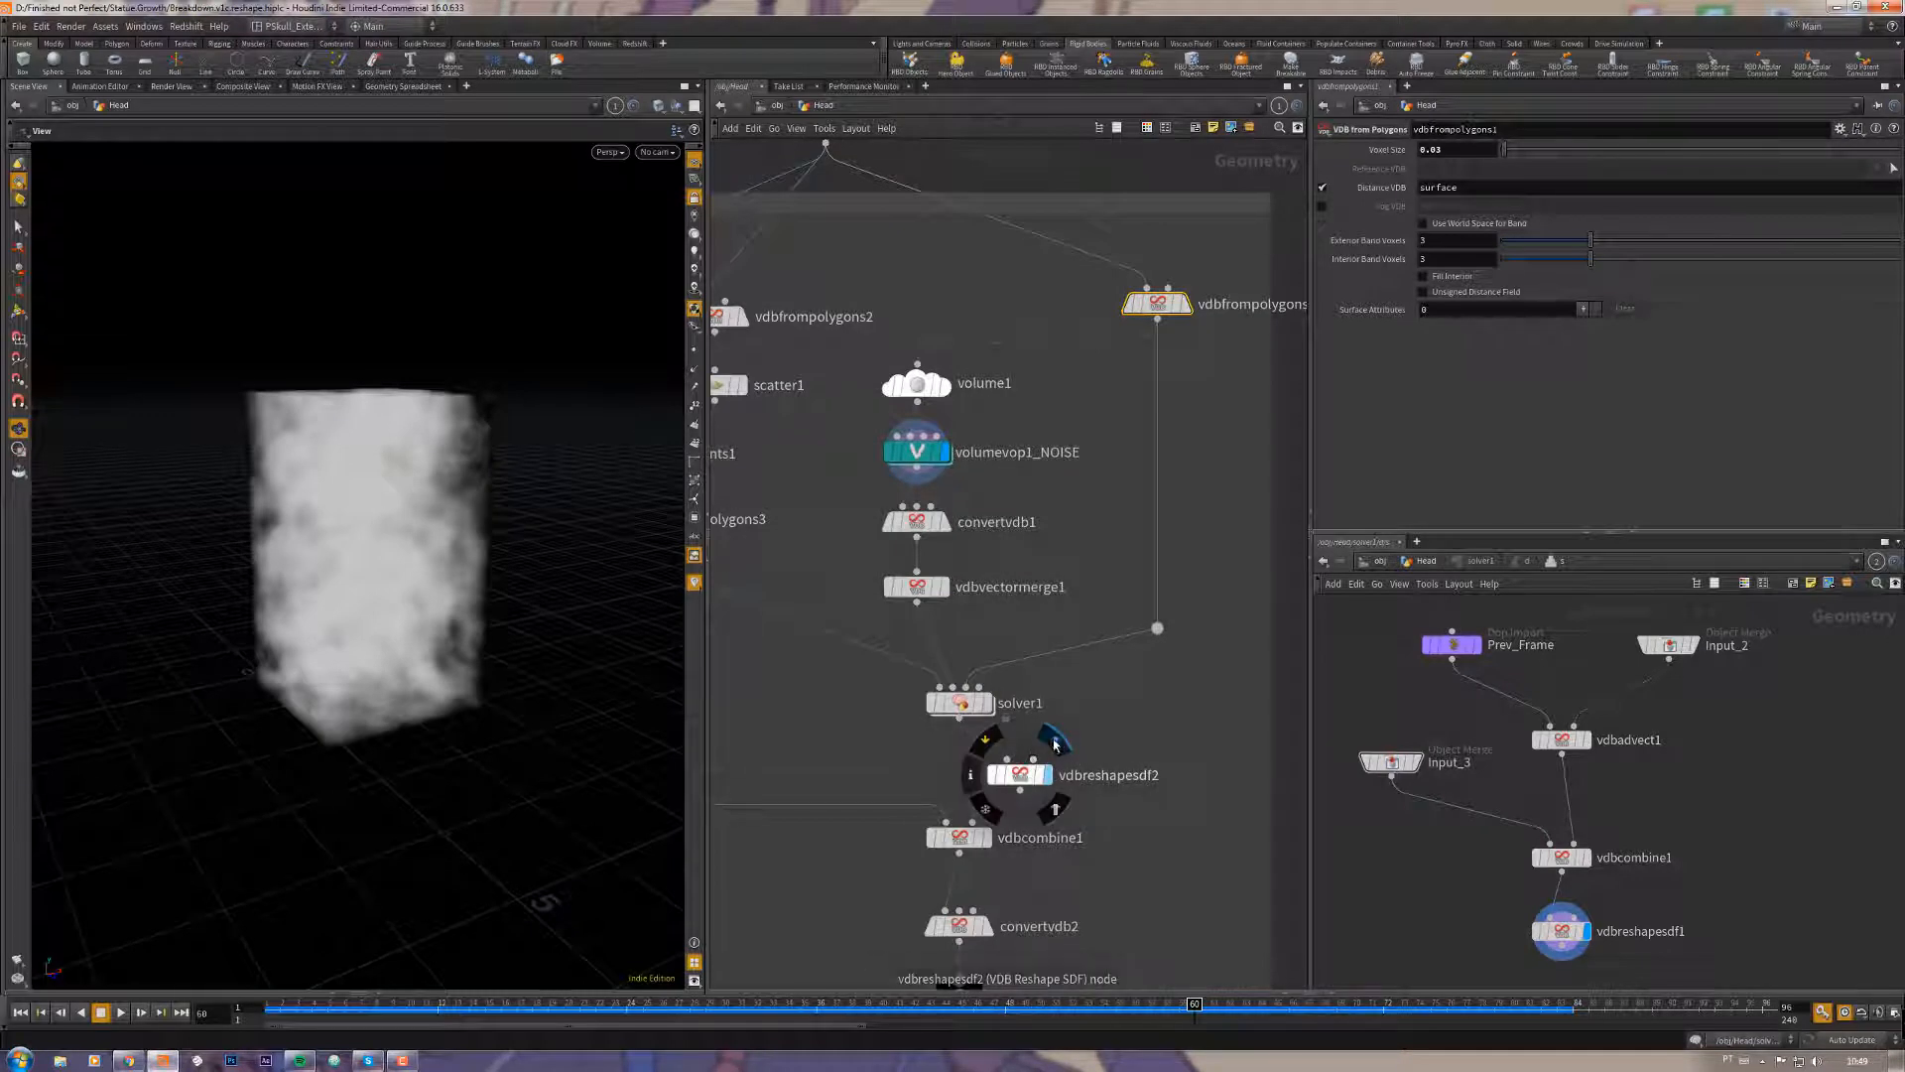
click(1046, 774)
click(995, 804)
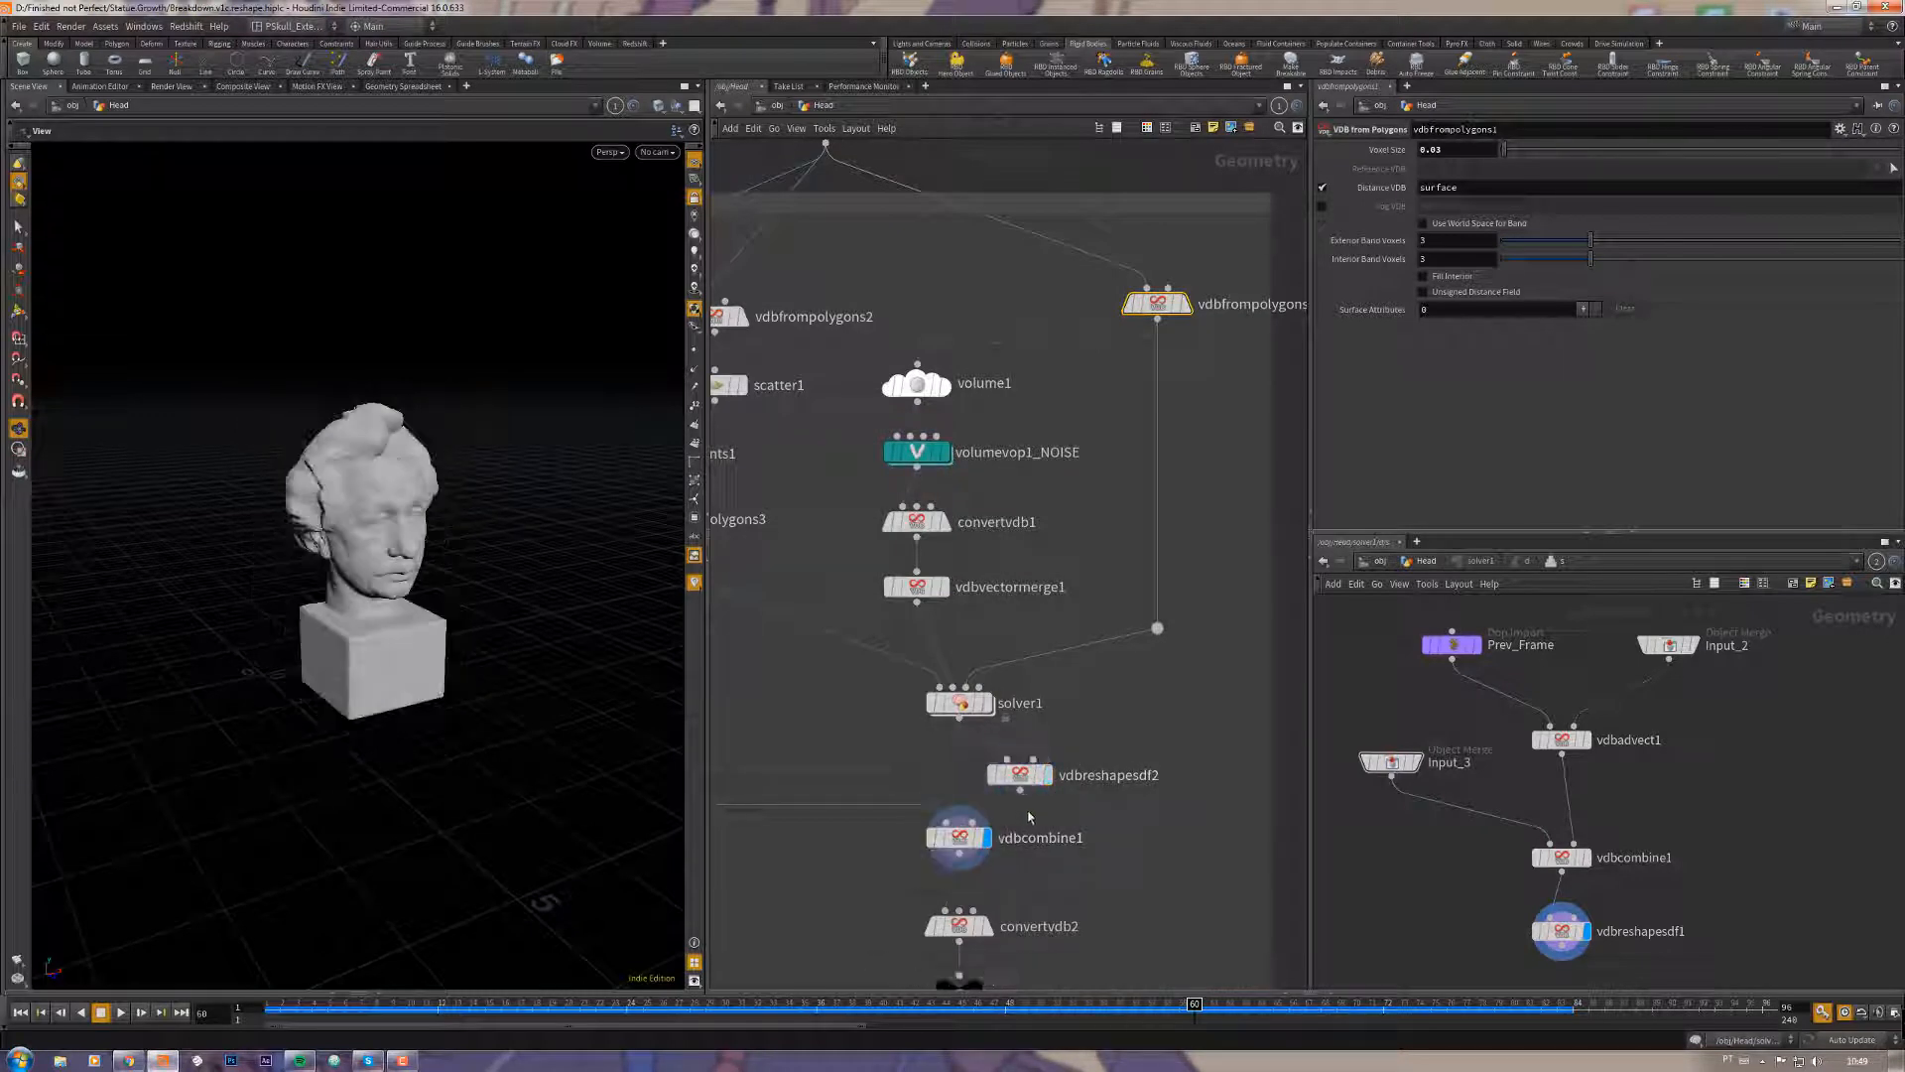
Step: Display convertvdb2 and inspect the converted head mesh up close from different sides
middle_drag(992, 894, 992, 812)
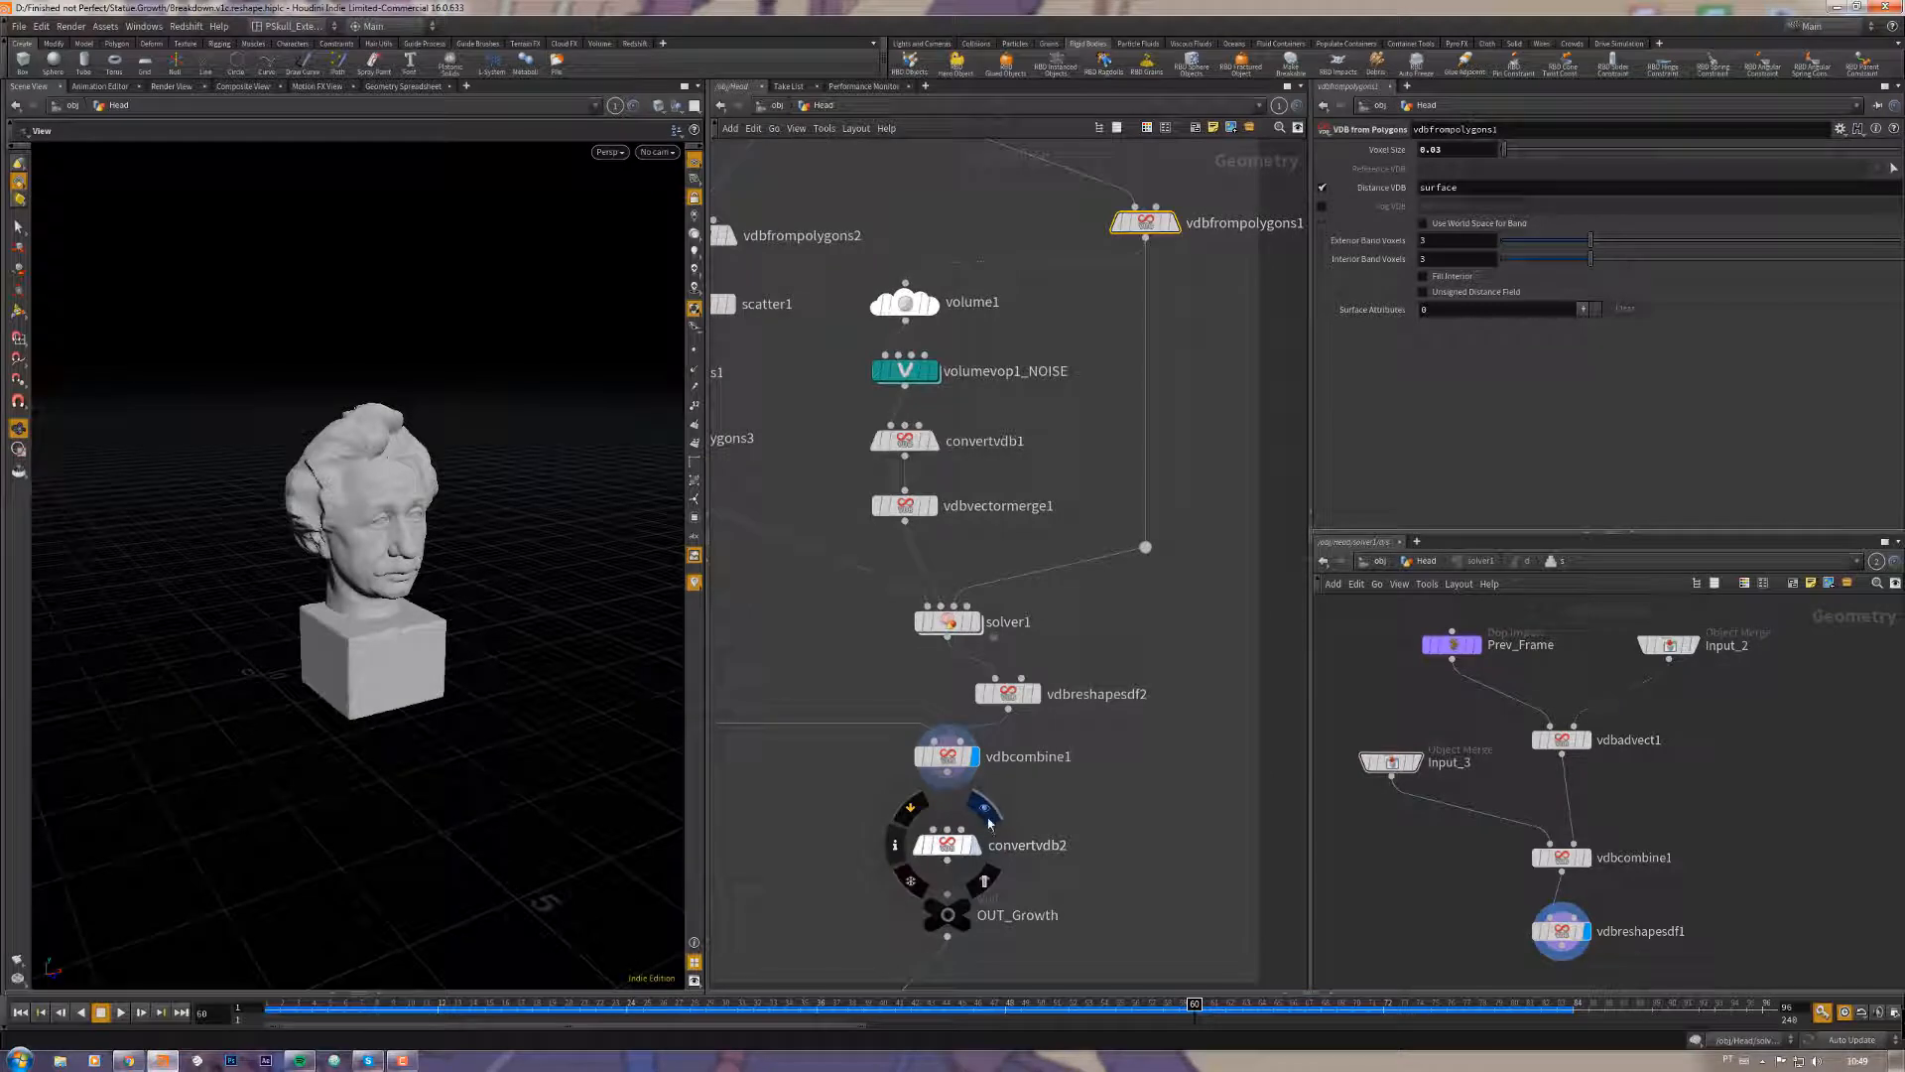
click(985, 808)
scroll(473, 556, up, 10)
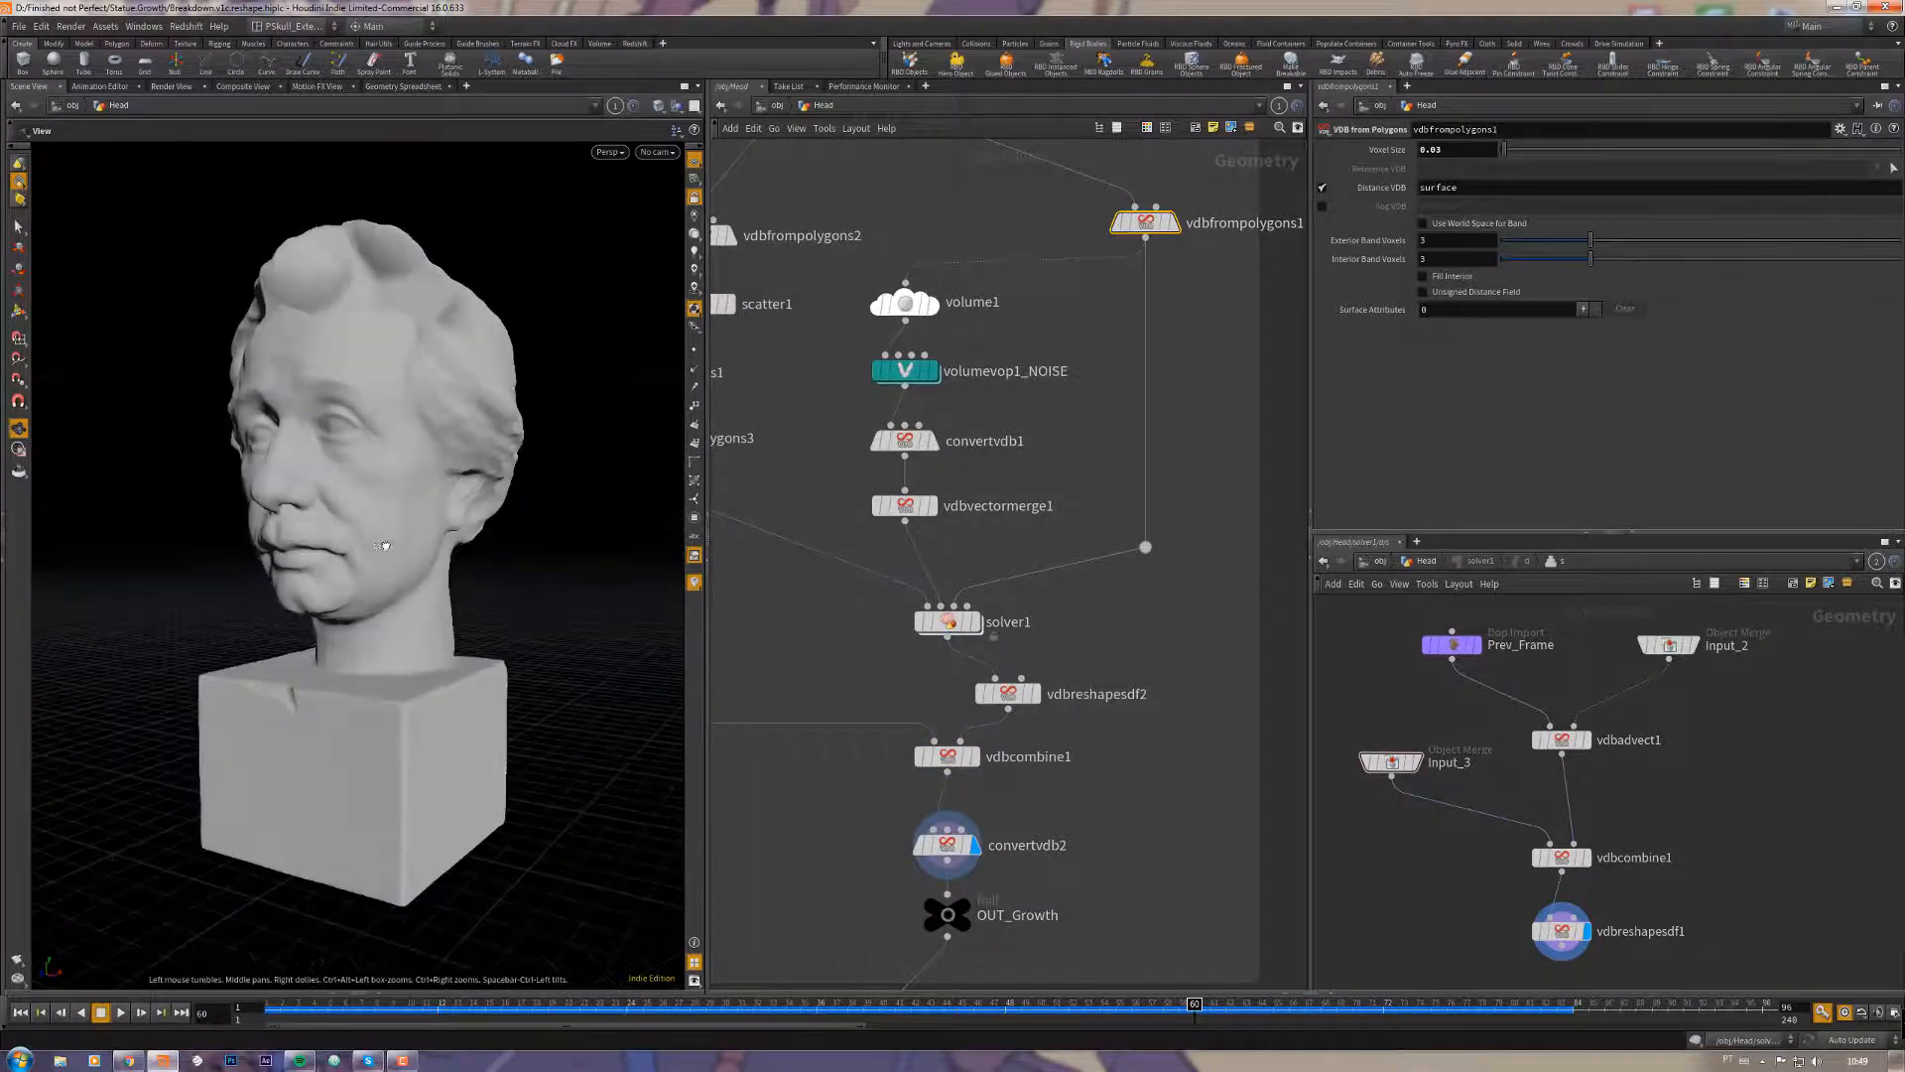
drag(385, 546, 497, 601)
Step: Display vdbfrompolygons5 to view the original head volume that feeds vdbcombine1
middle_drag(719, 780, 1143, 818)
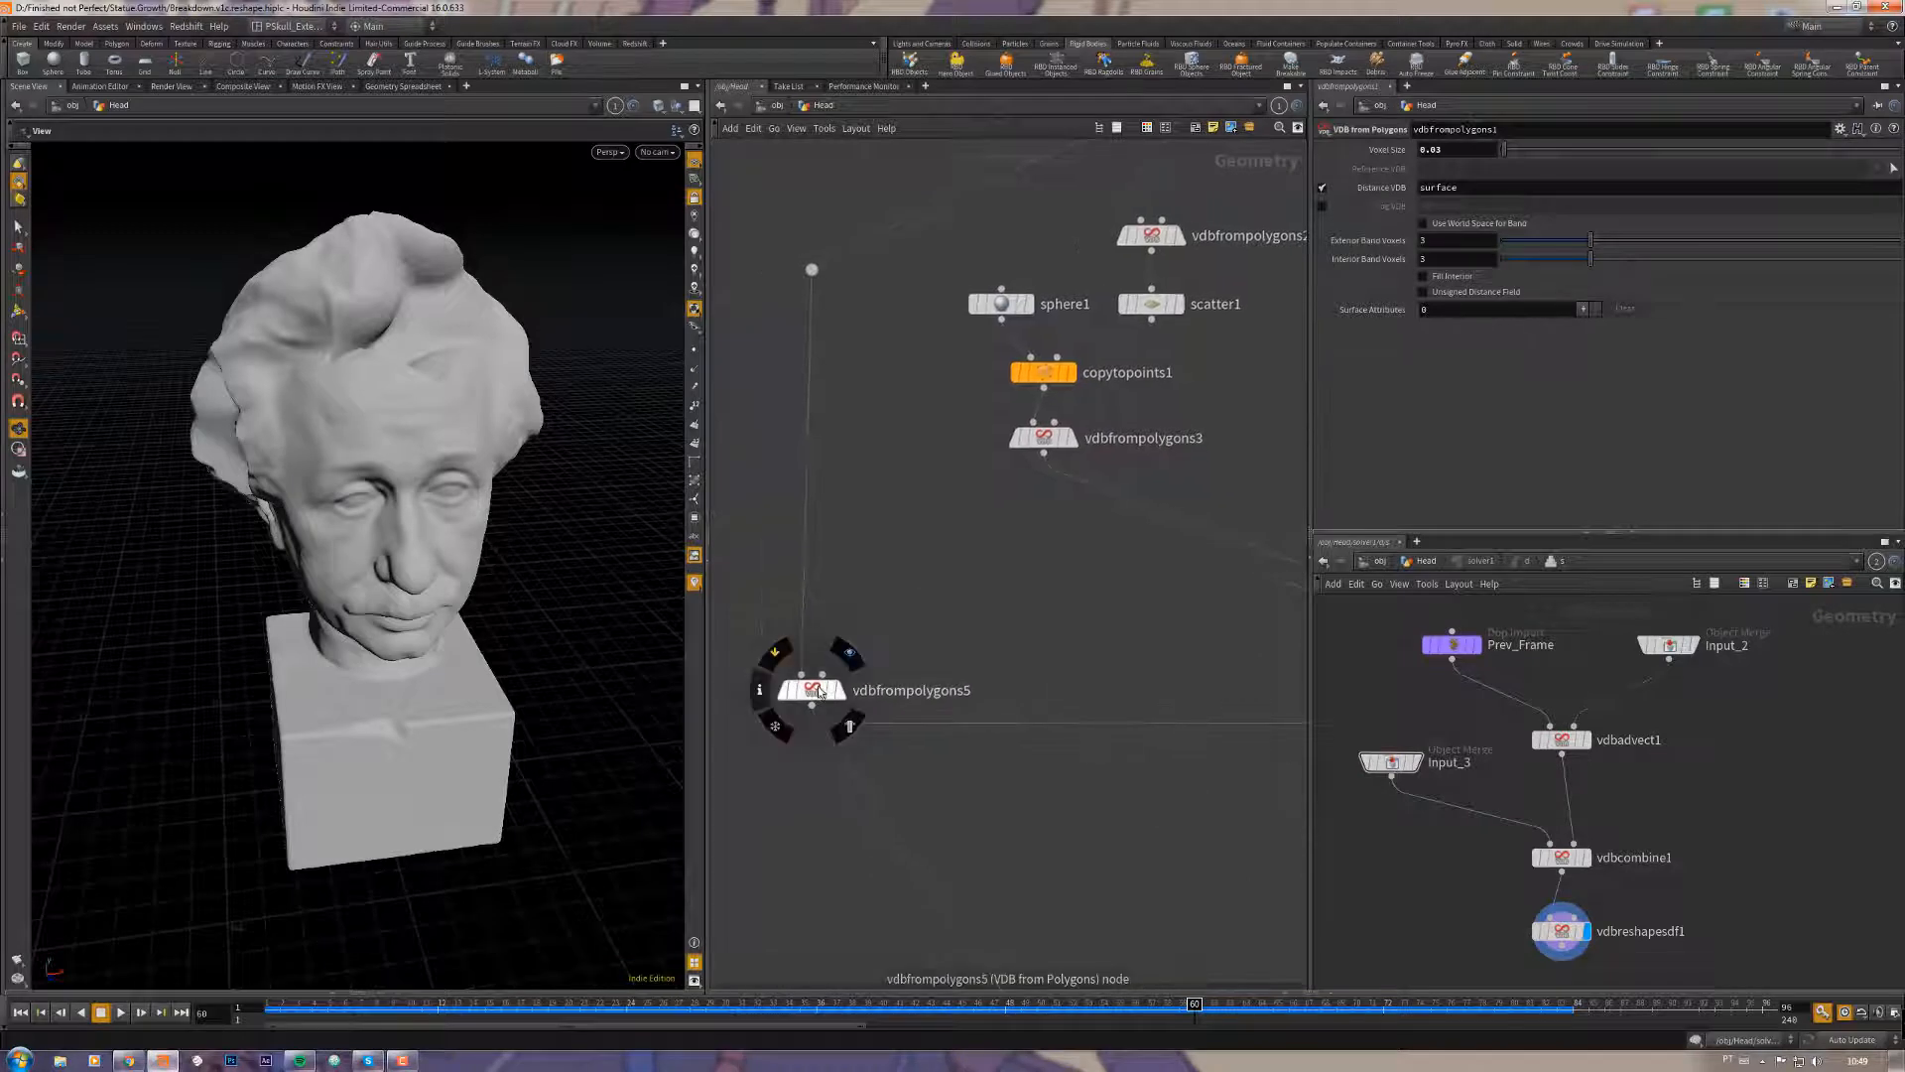
middle_drag(896, 643, 845, 679)
mouse_move(773, 709)
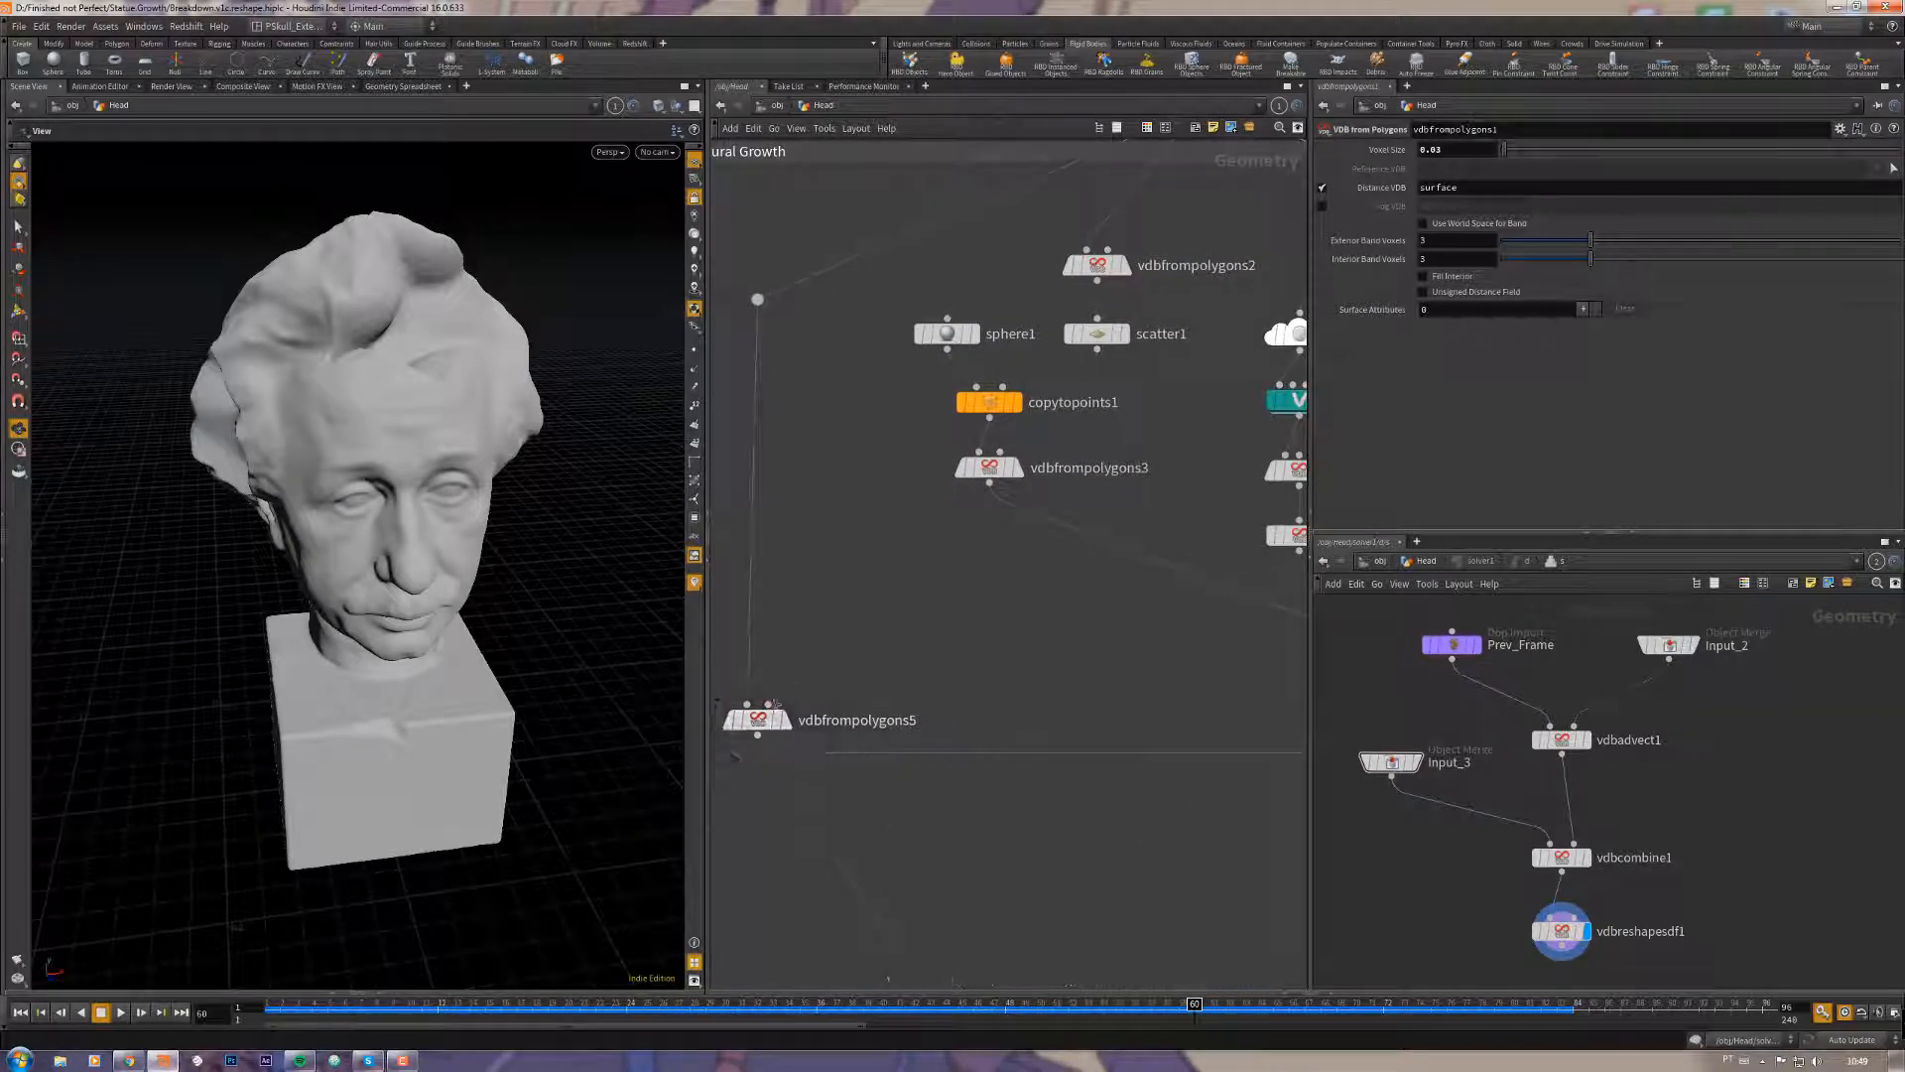
click(794, 687)
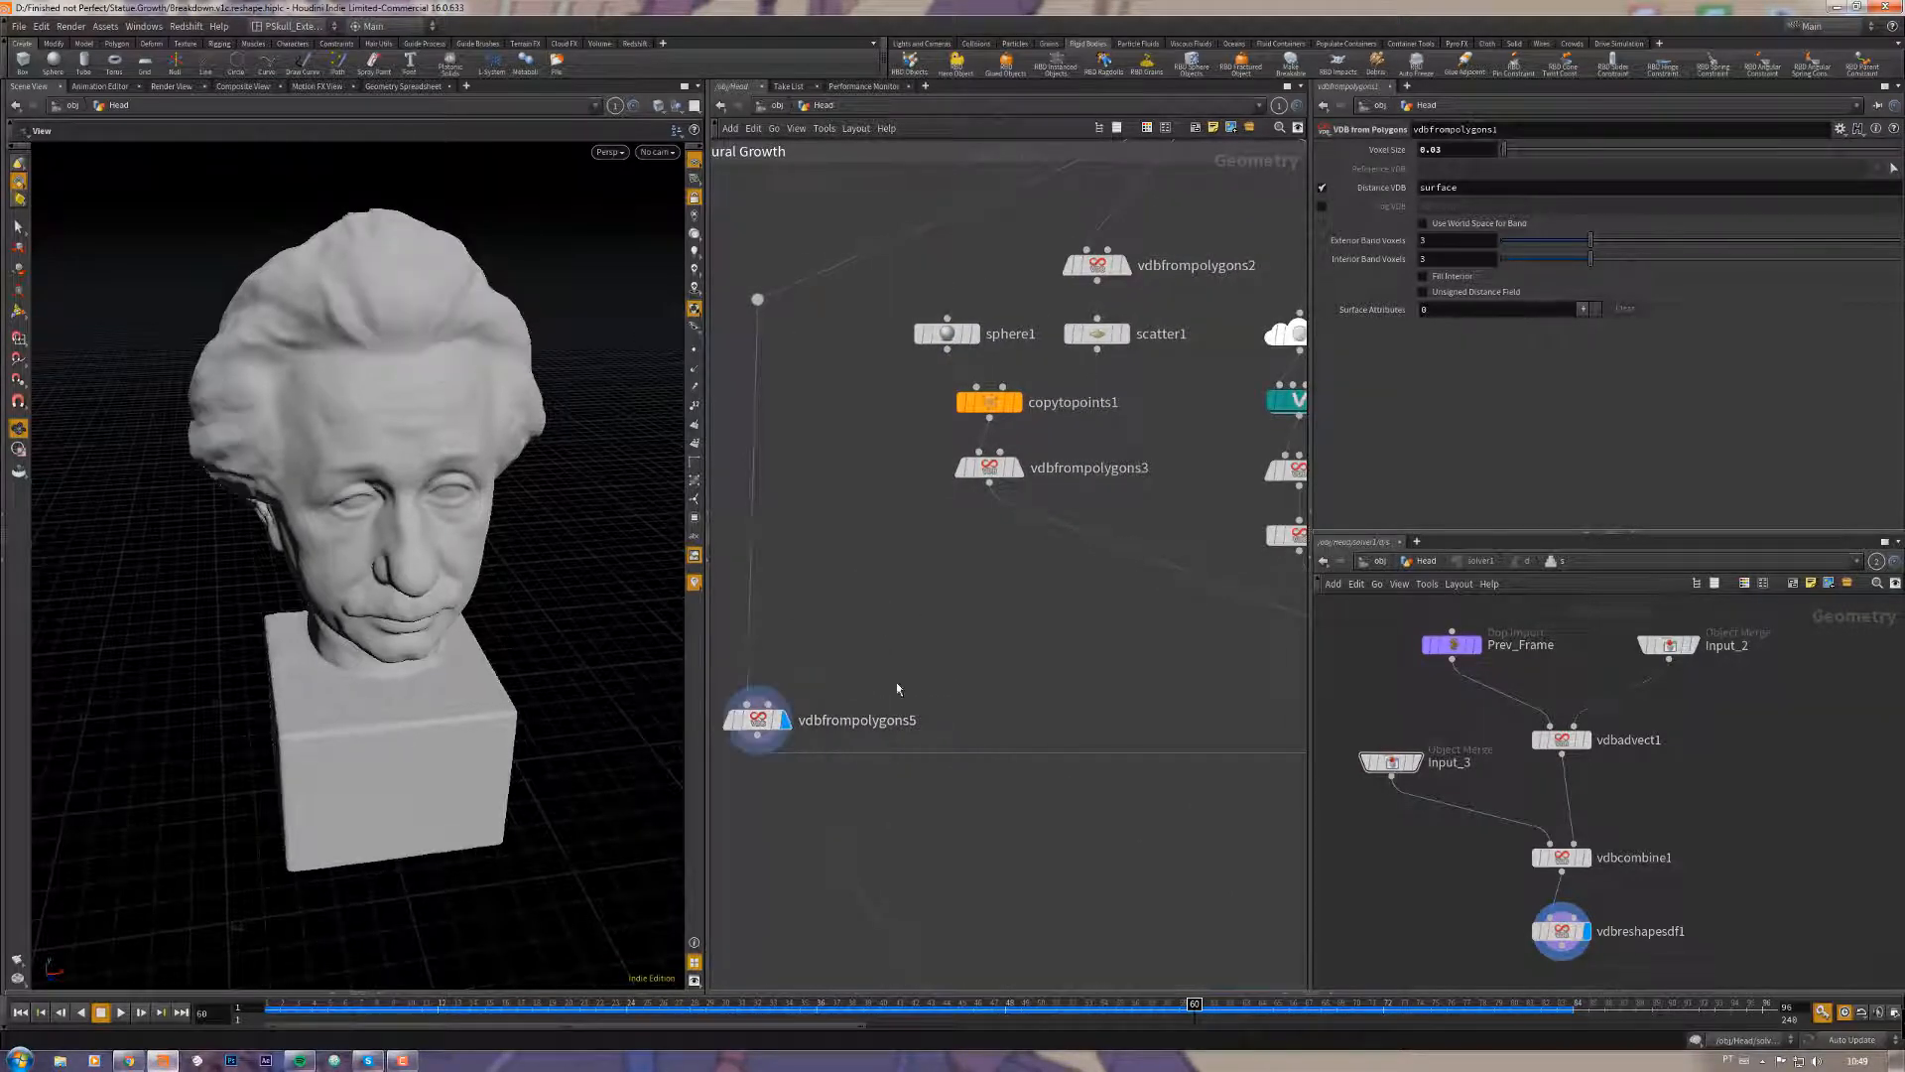
Step: Display vdbcombine1 again and review its SDF Intersection parameters and the combined head
middle_drag(1300, 797, 1027, 702)
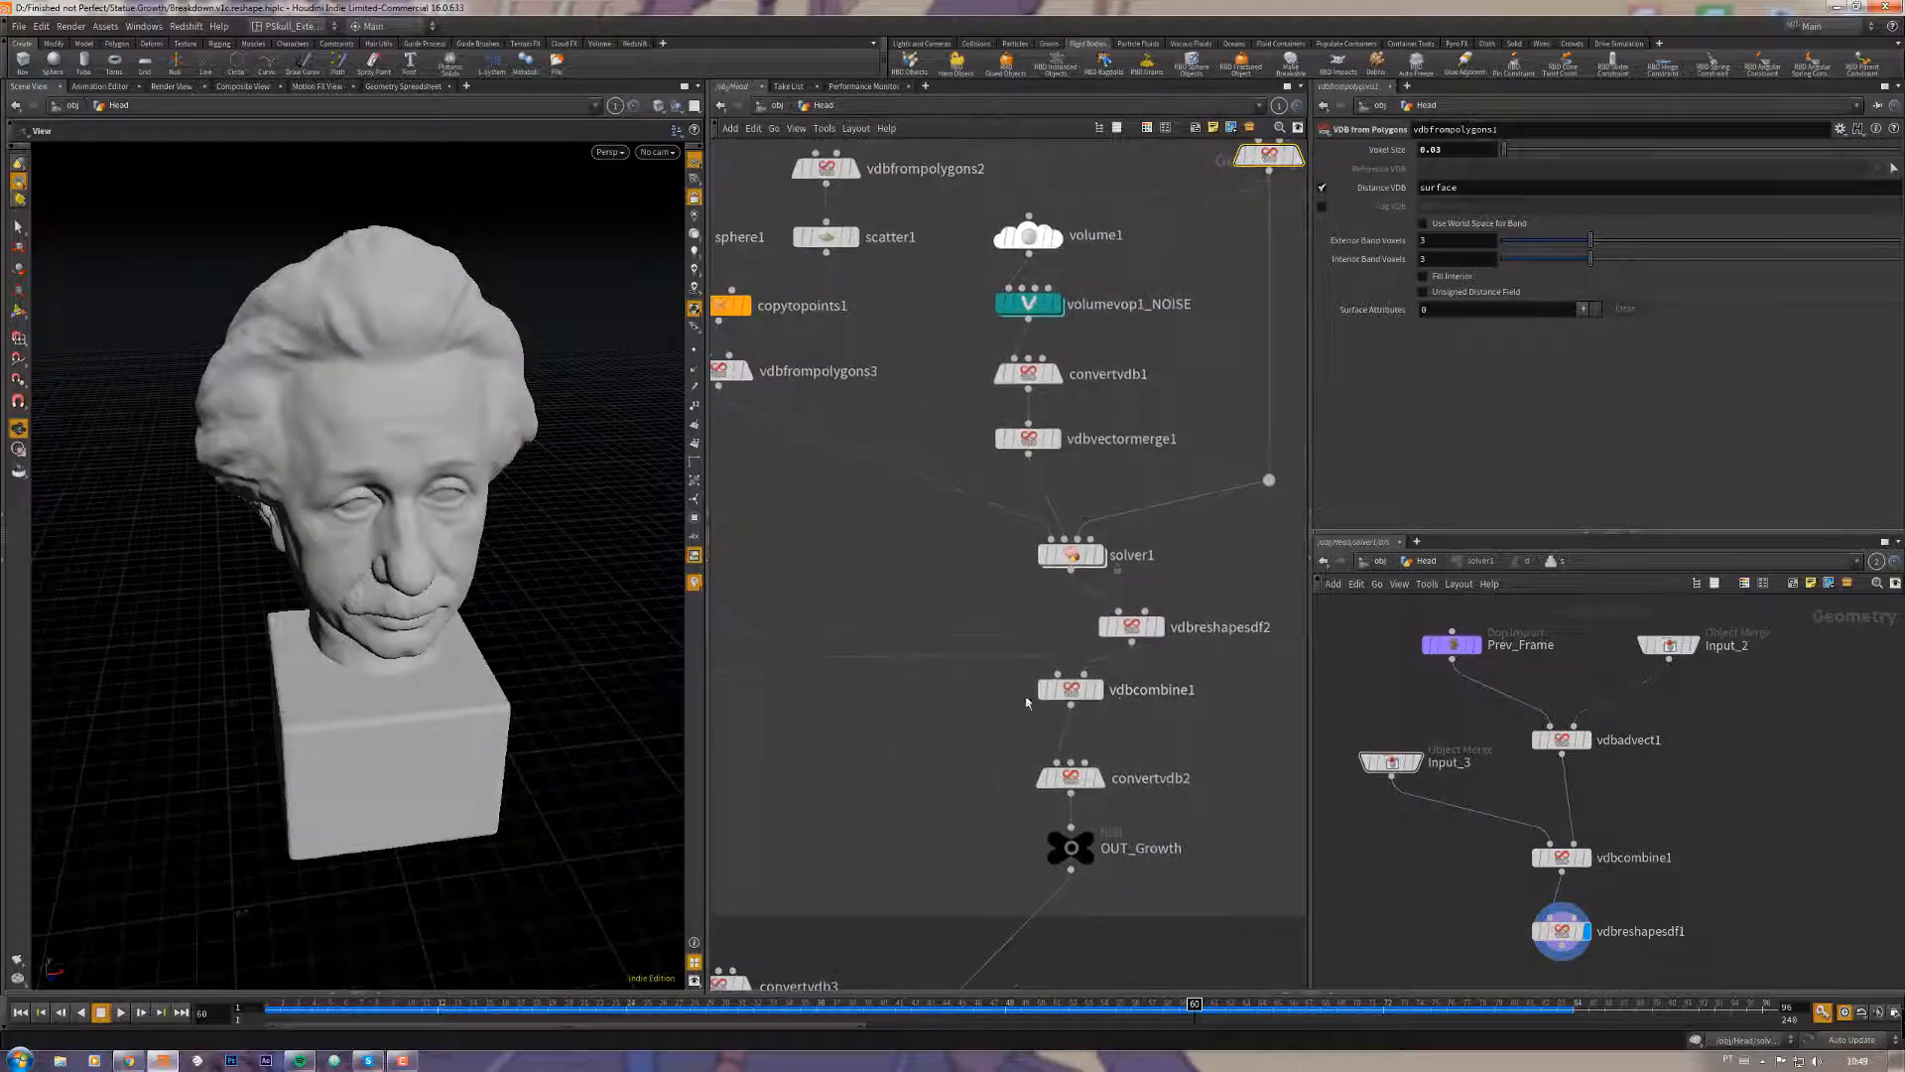
mouse_move(1079, 701)
click(1113, 671)
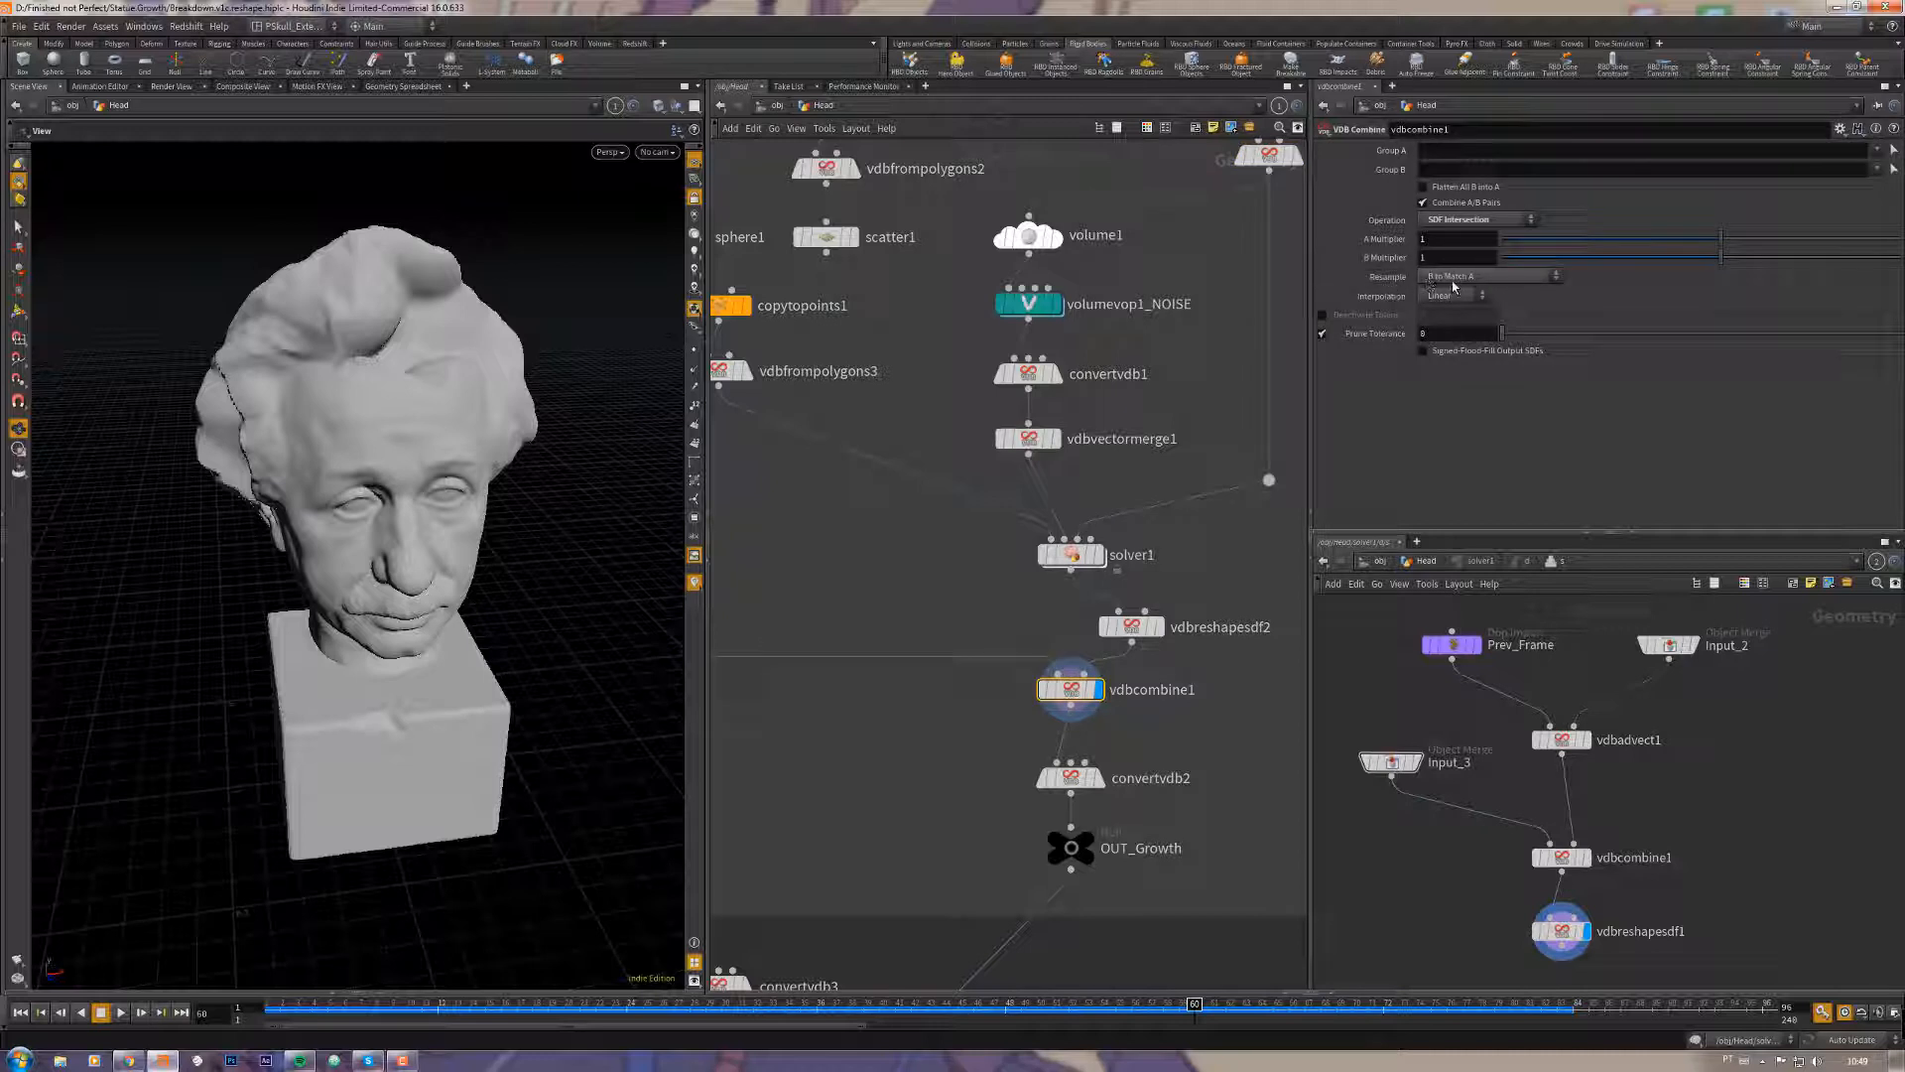
middle_drag(1082, 692, 1111, 705)
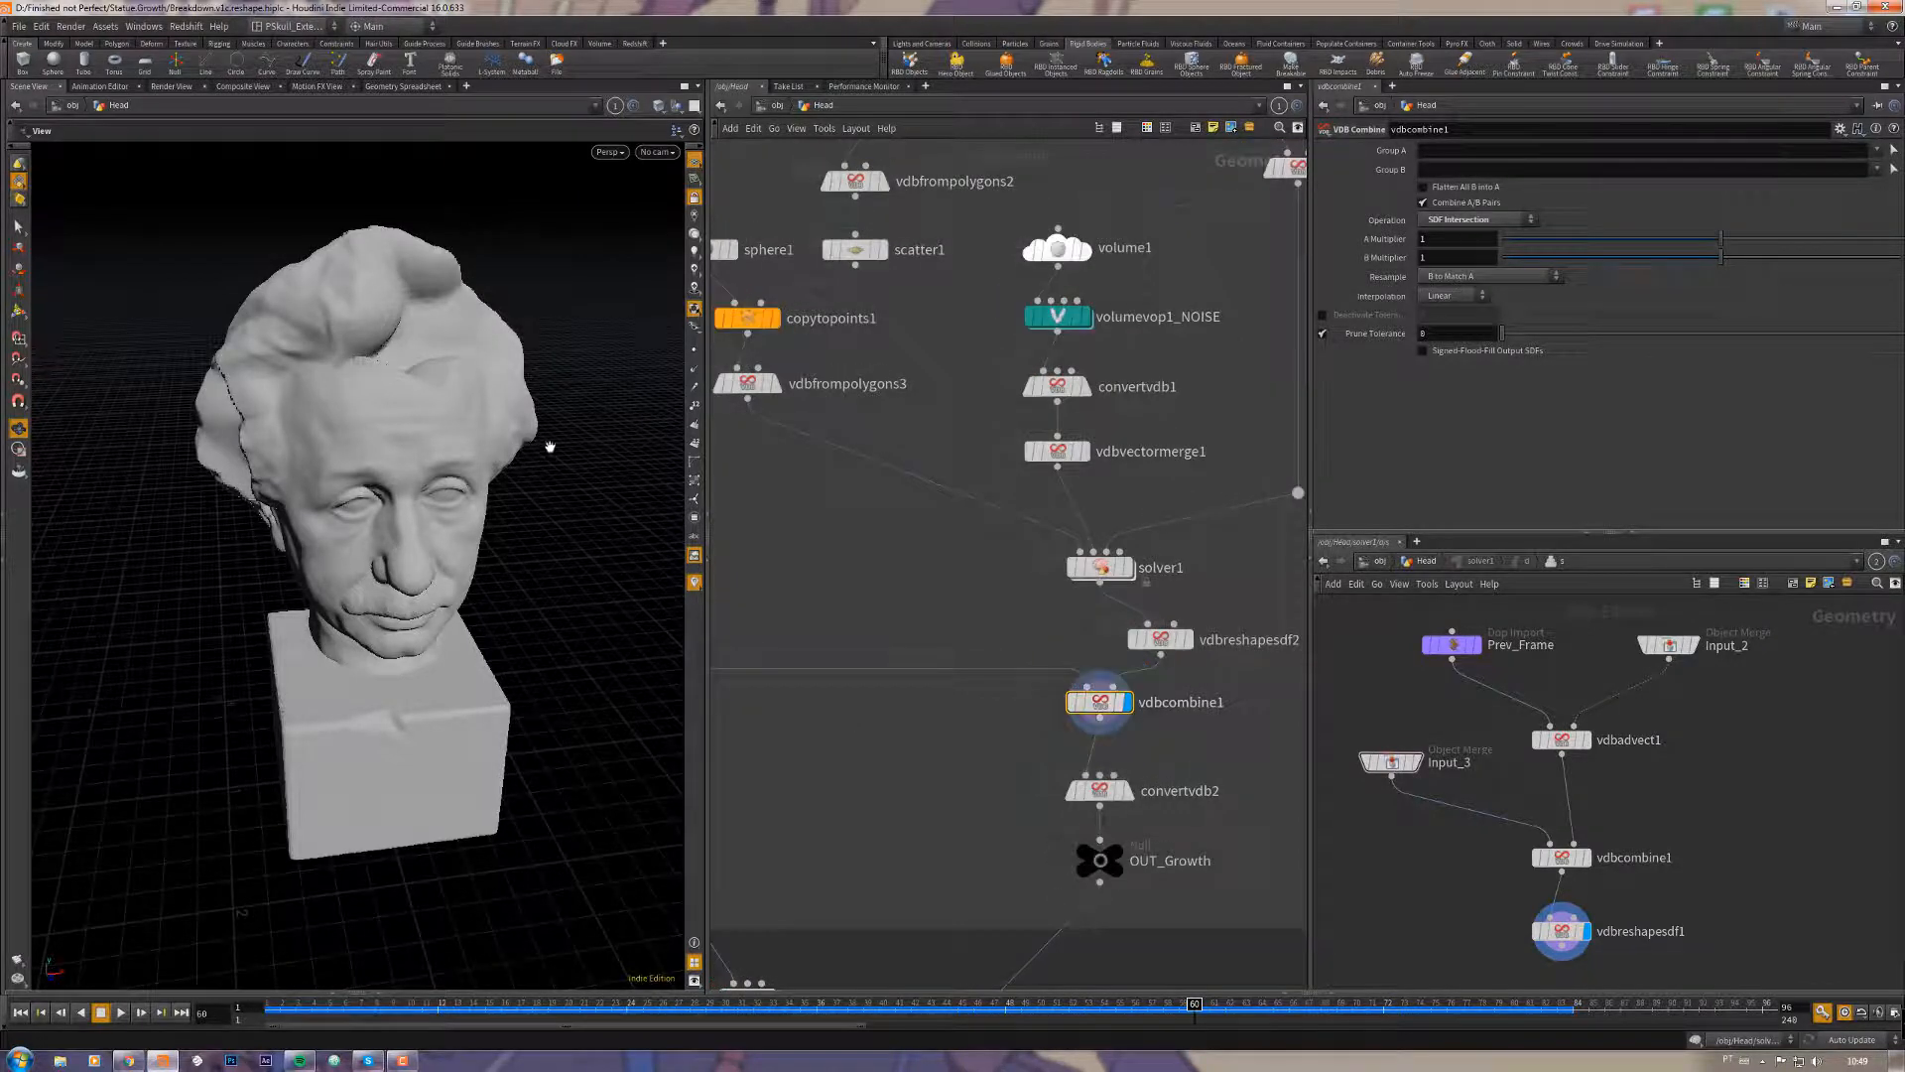
drag(390, 556, 287, 548)
Step: Scrub the timeline to frame 63 to preview how the growth progresses over the head
mouse_move(1087, 569)
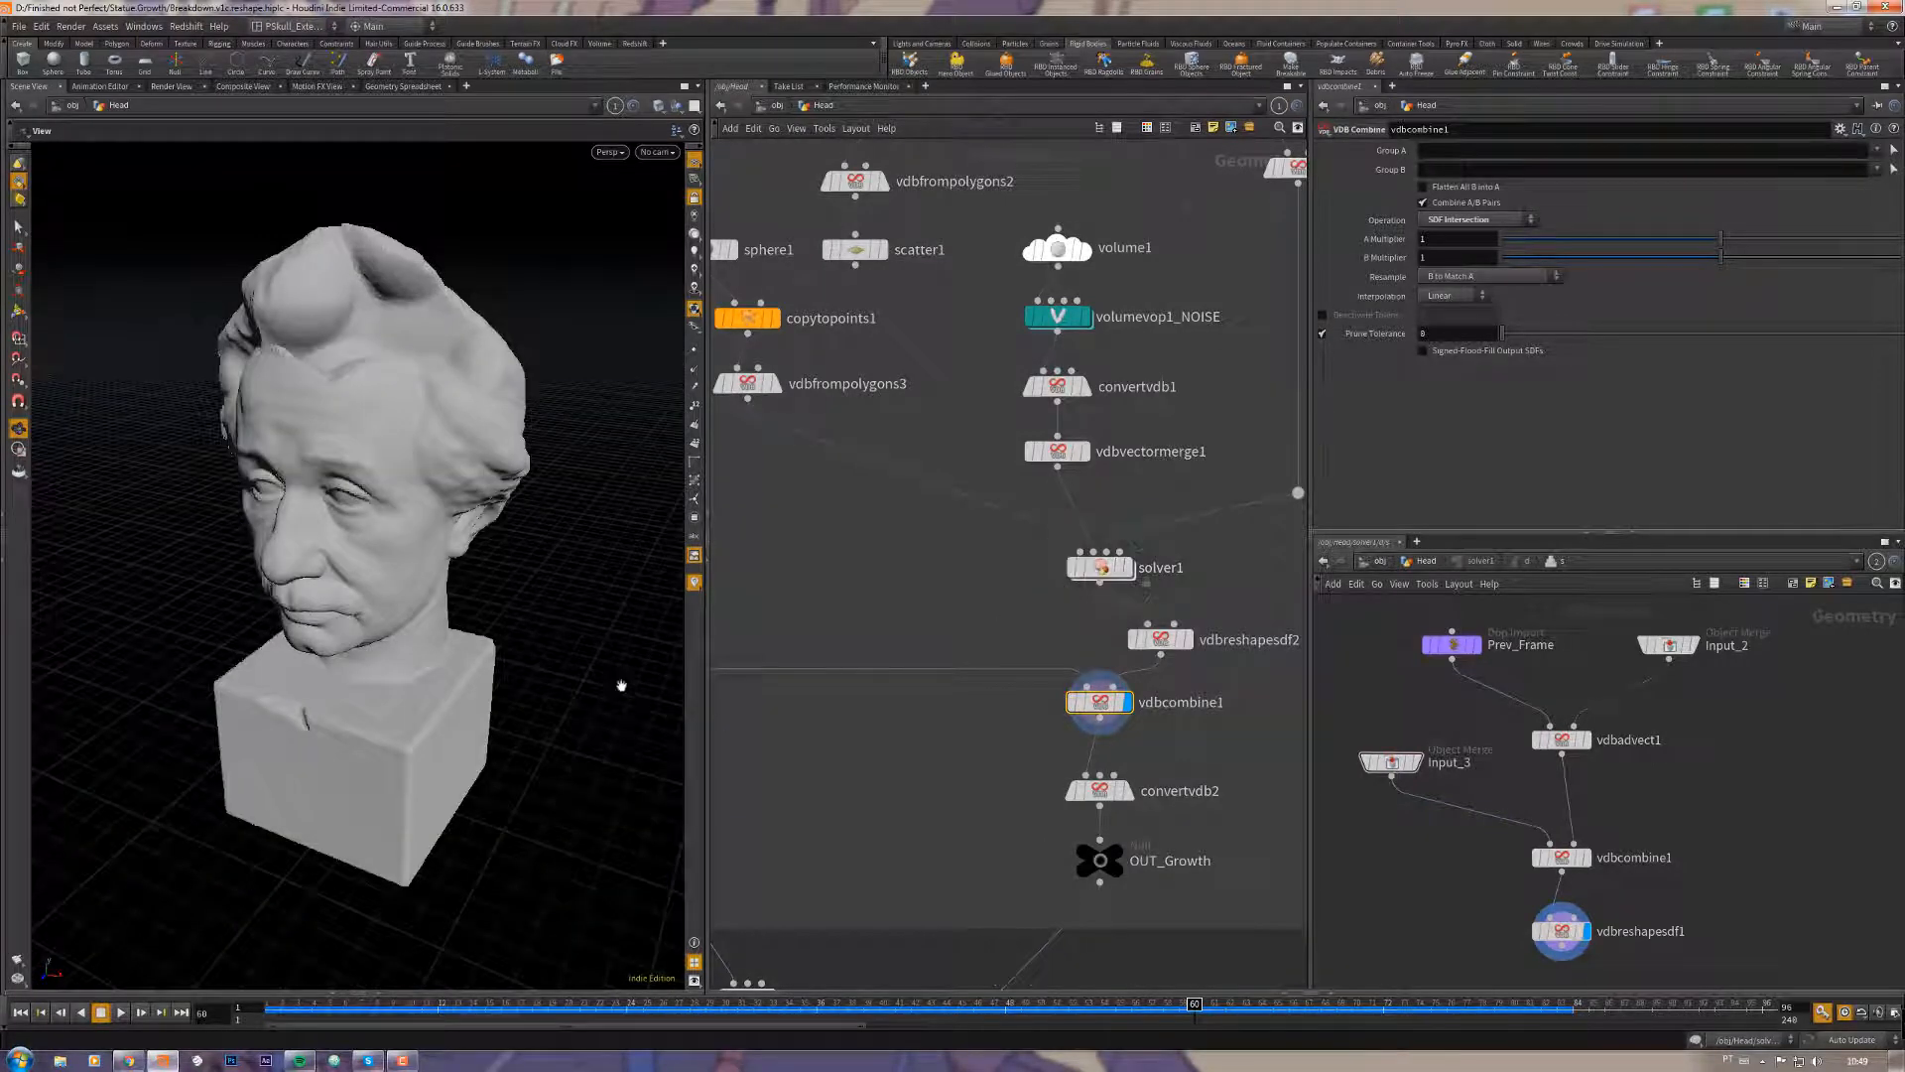
drag(346, 997, 1117, 1002)
drag(1194, 945, 1242, 933)
Step: Display convertvdb2, open its parameters and examine the resulting polygon mesh from several angles
mouse_move(1101, 792)
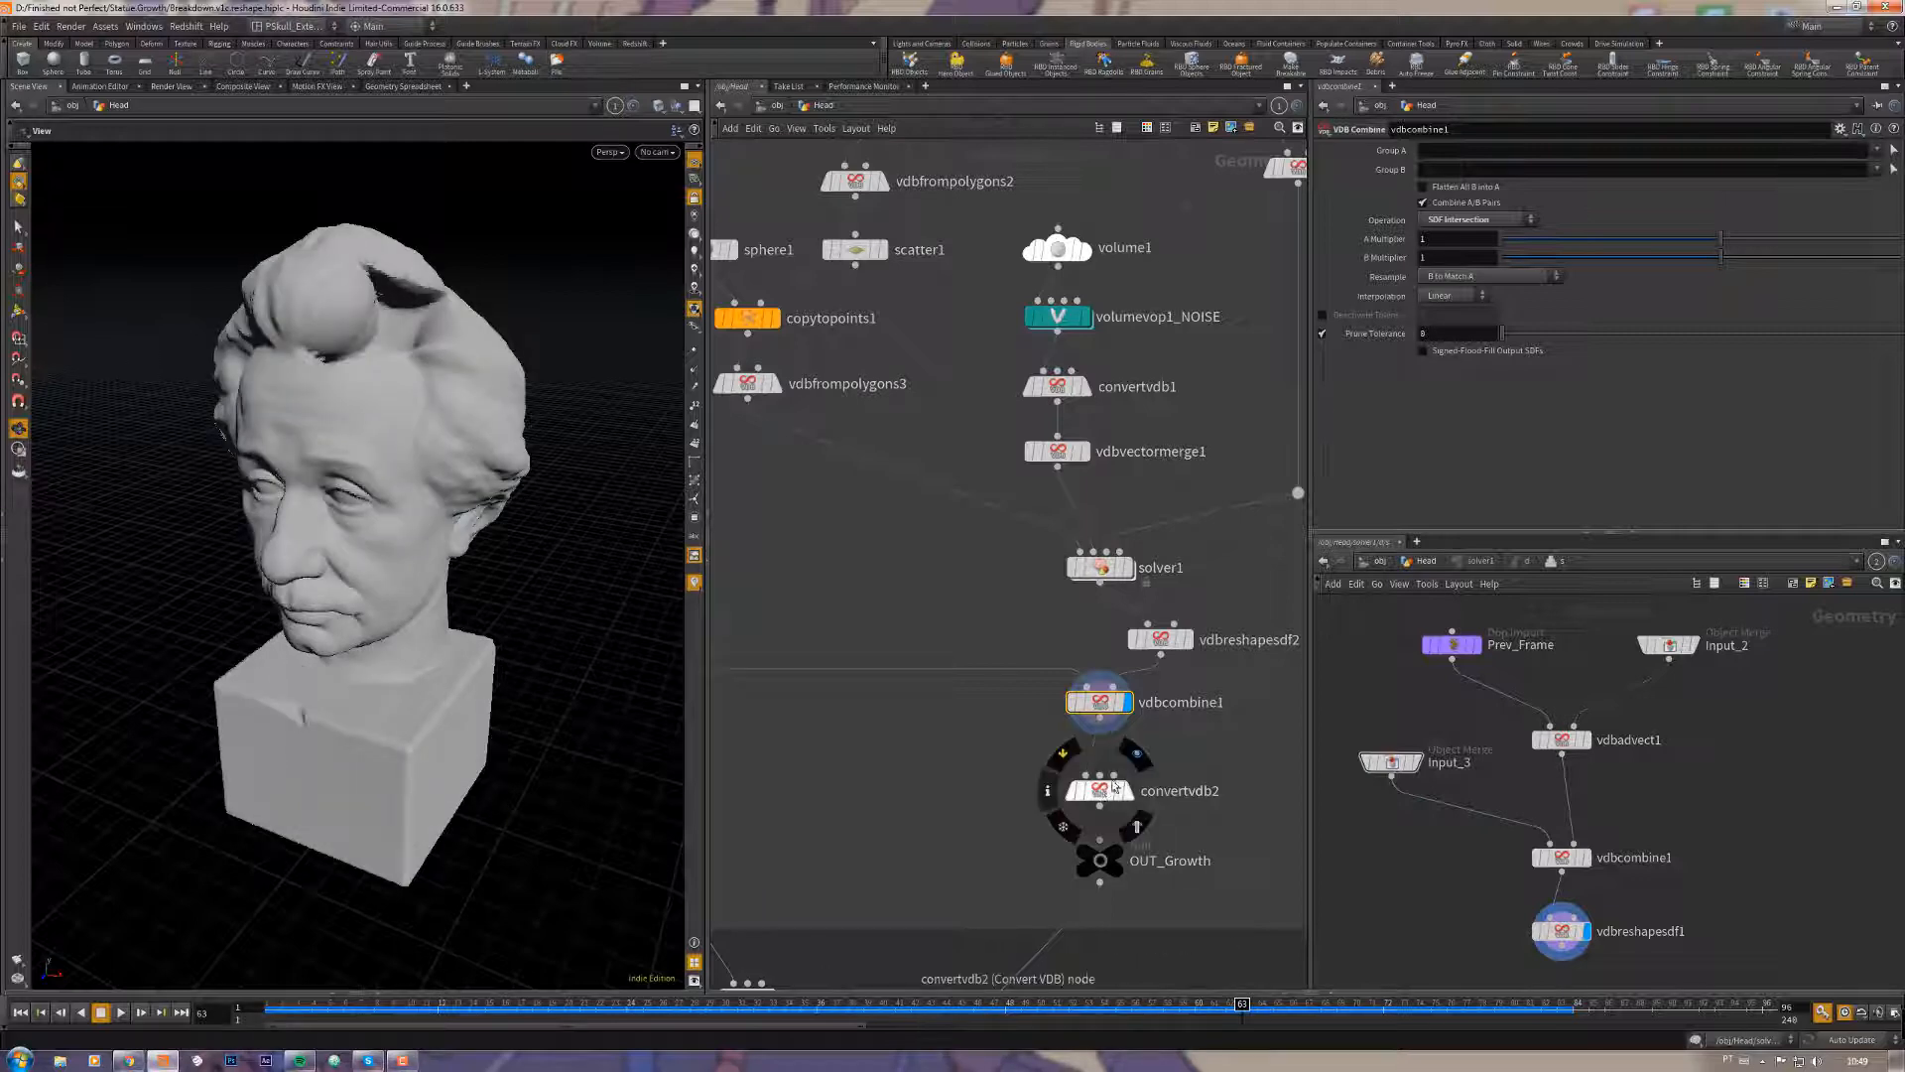
click(1137, 754)
click(1100, 791)
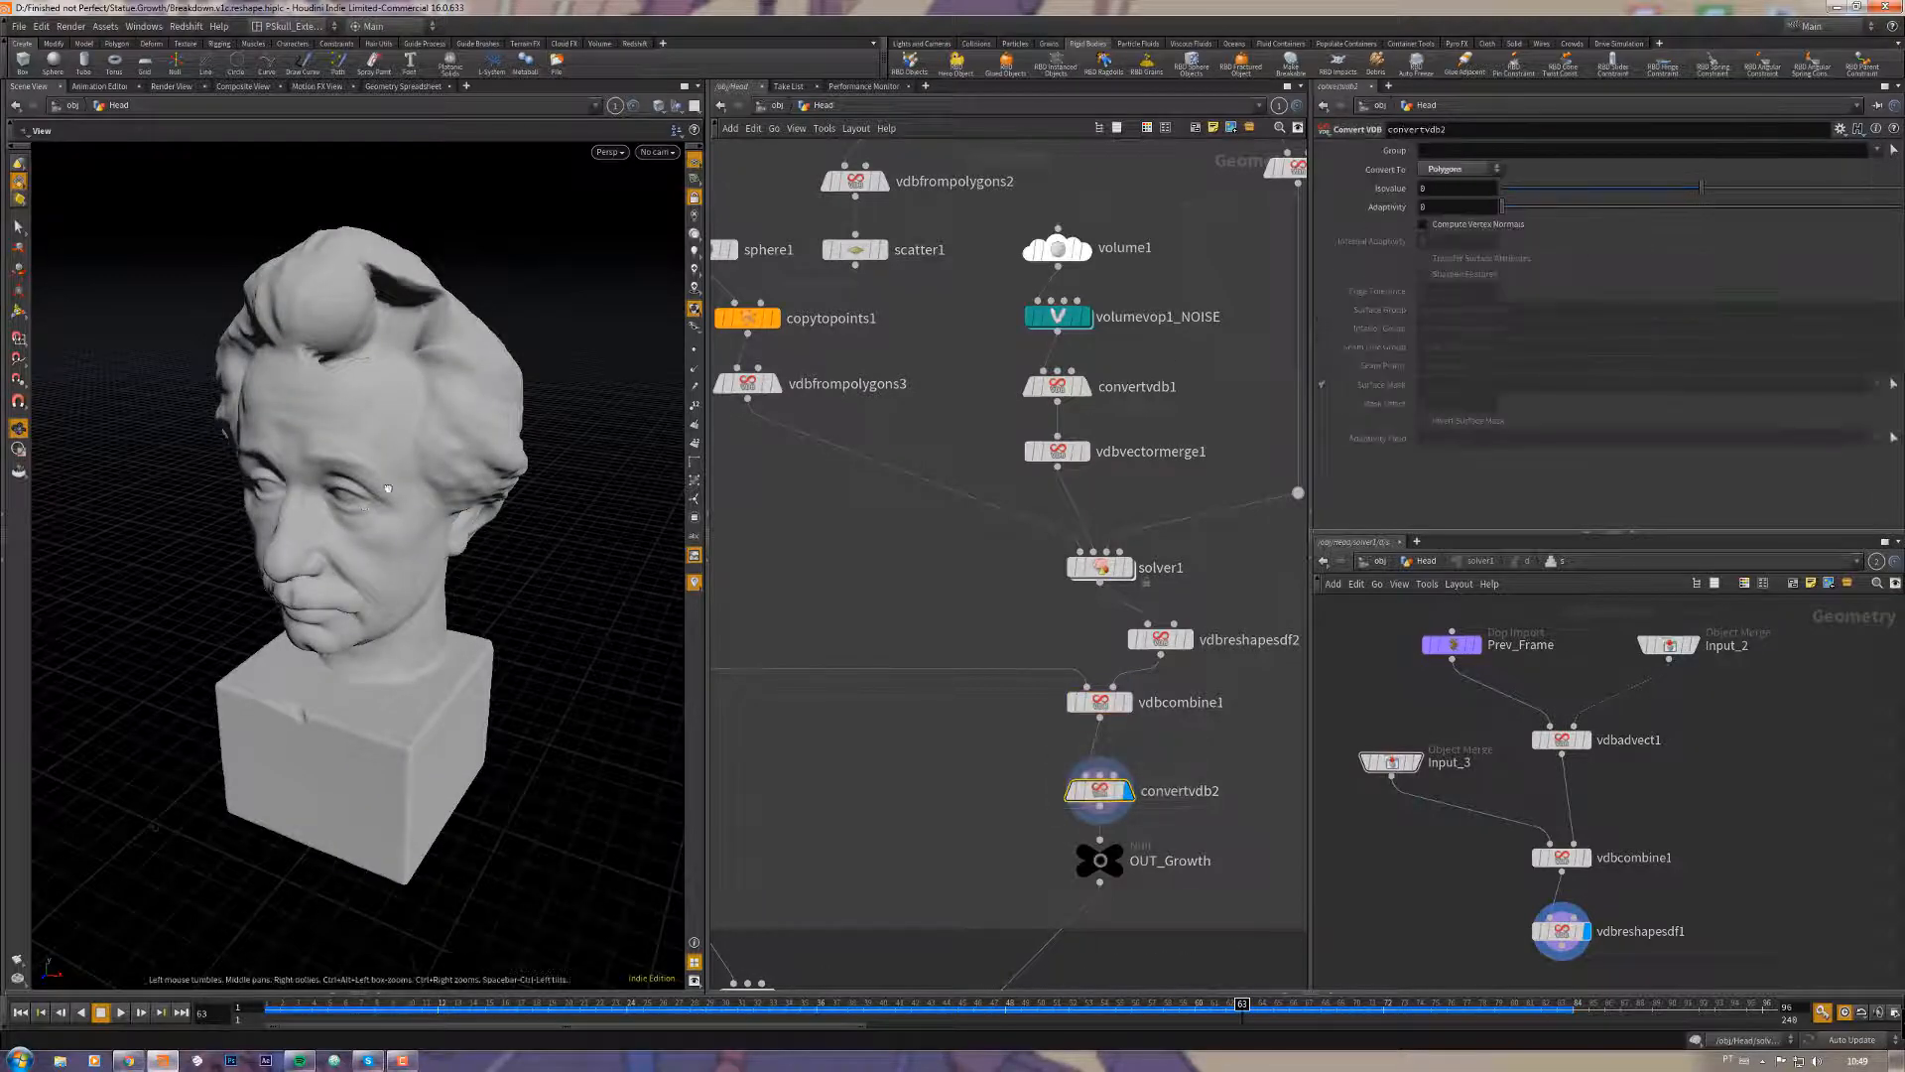
drag(447, 609, 397, 513)
right_drag(432, 481, 524, 559)
middle_drag(999, 759, 1032, 729)
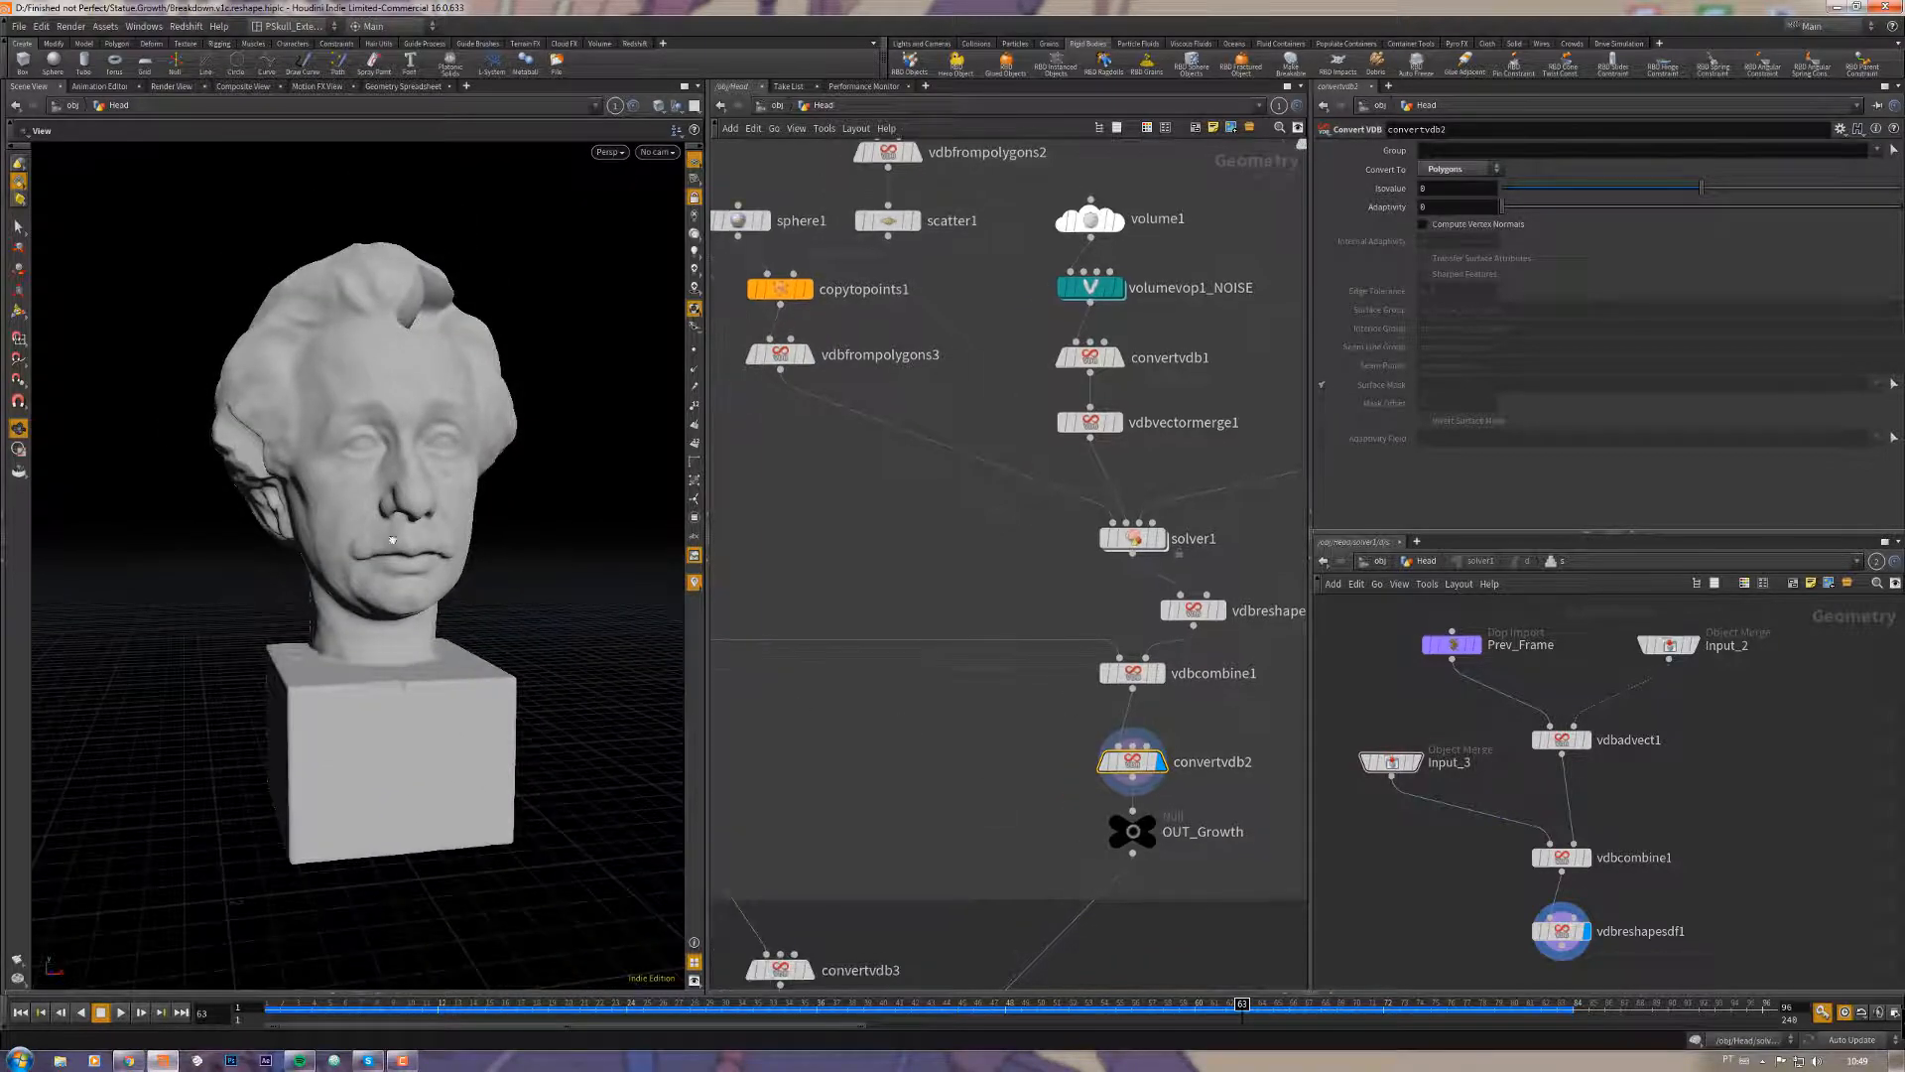
drag(392, 539, 427, 495)
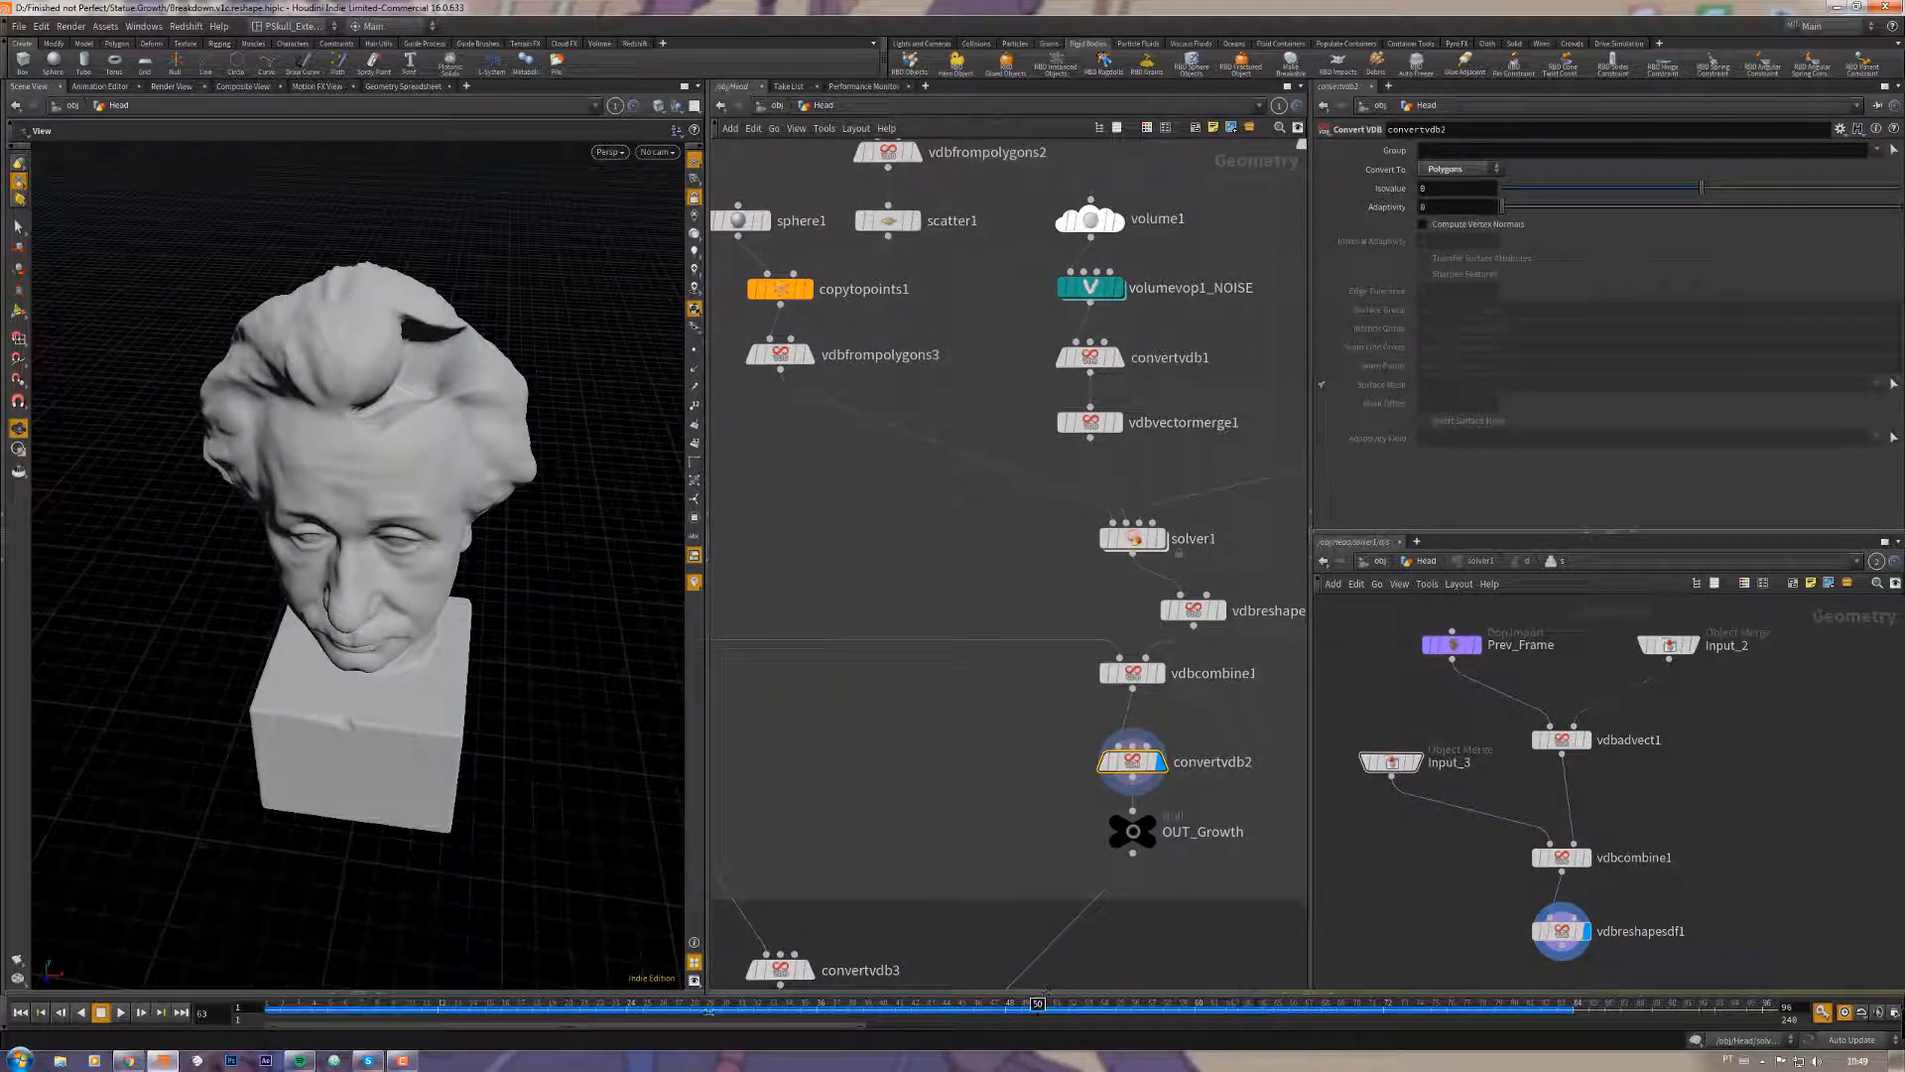
Step: Scrub the timeline back to frame 36 and inspect the partially grown head mesh
drag(709, 1013, 785, 1009)
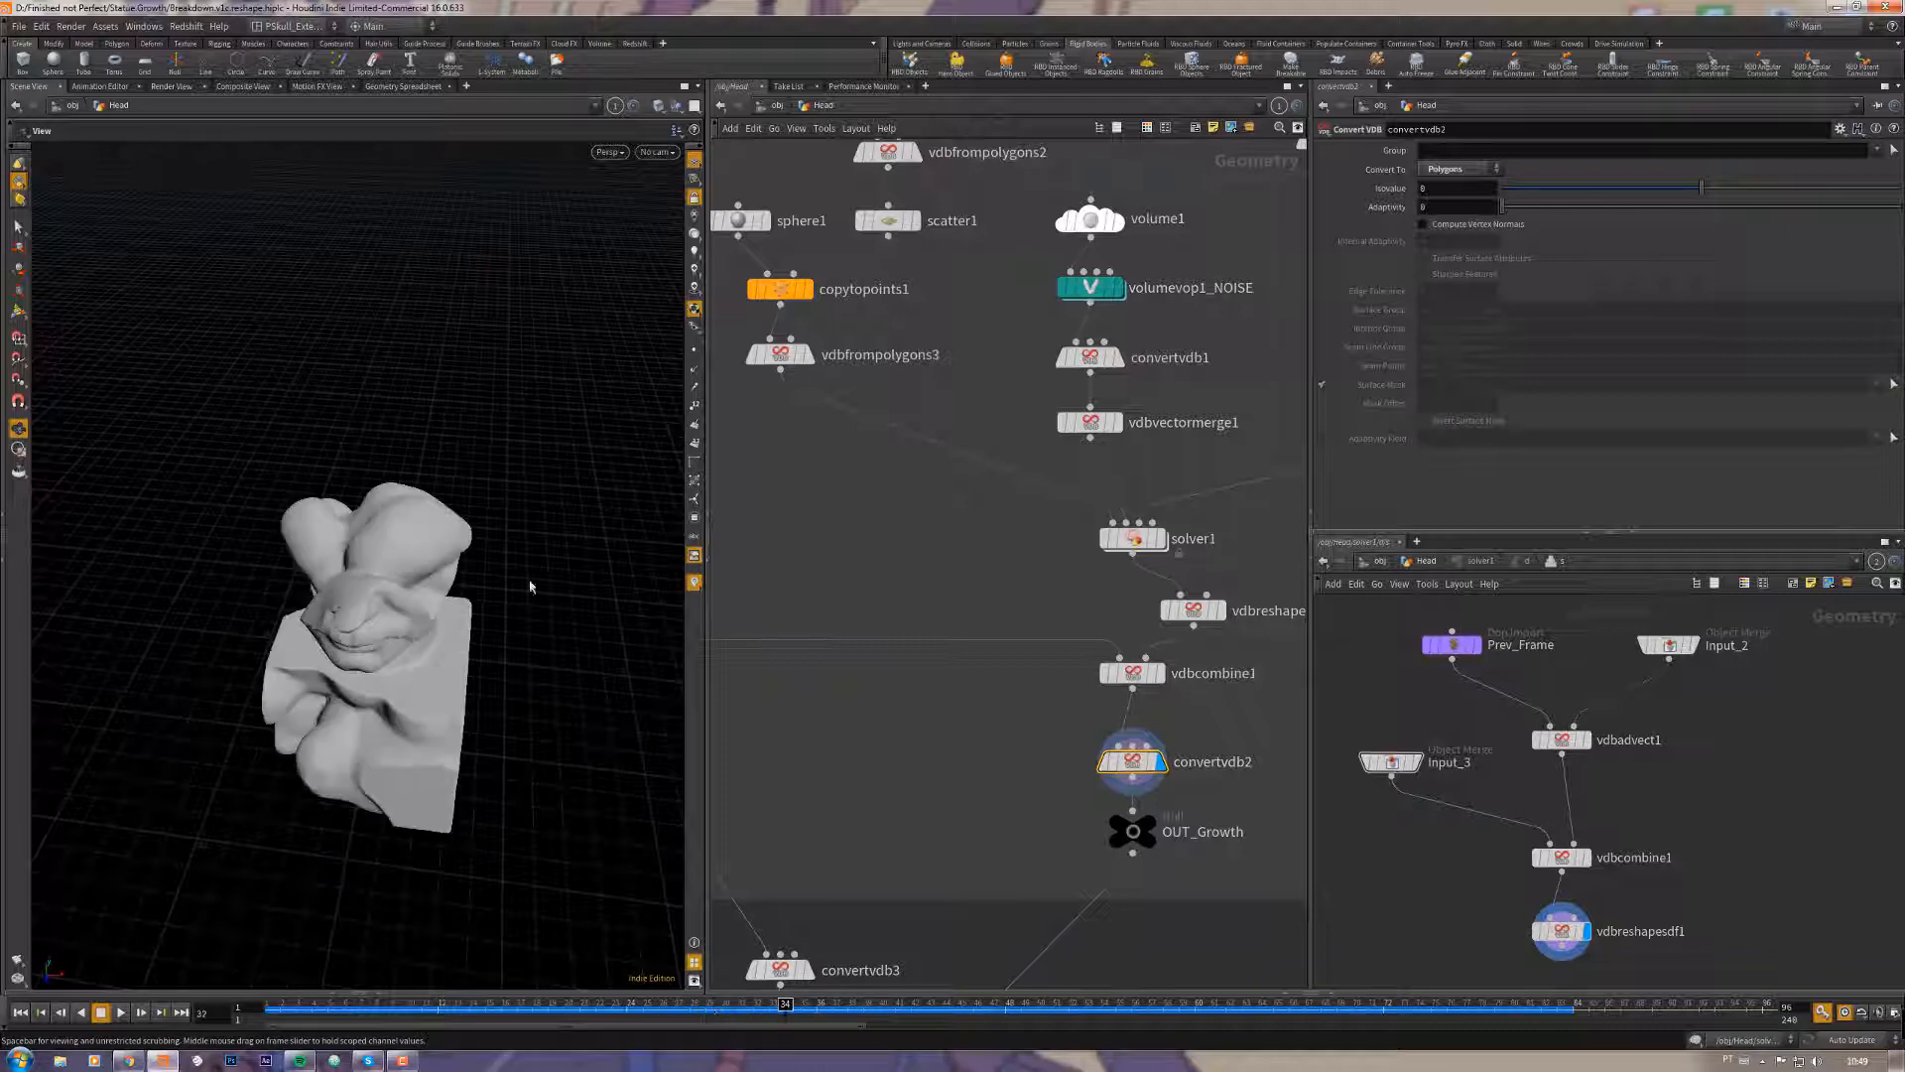
drag(404, 566, 437, 536)
right_drag(436, 536, 391, 415)
drag(391, 415, 402, 467)
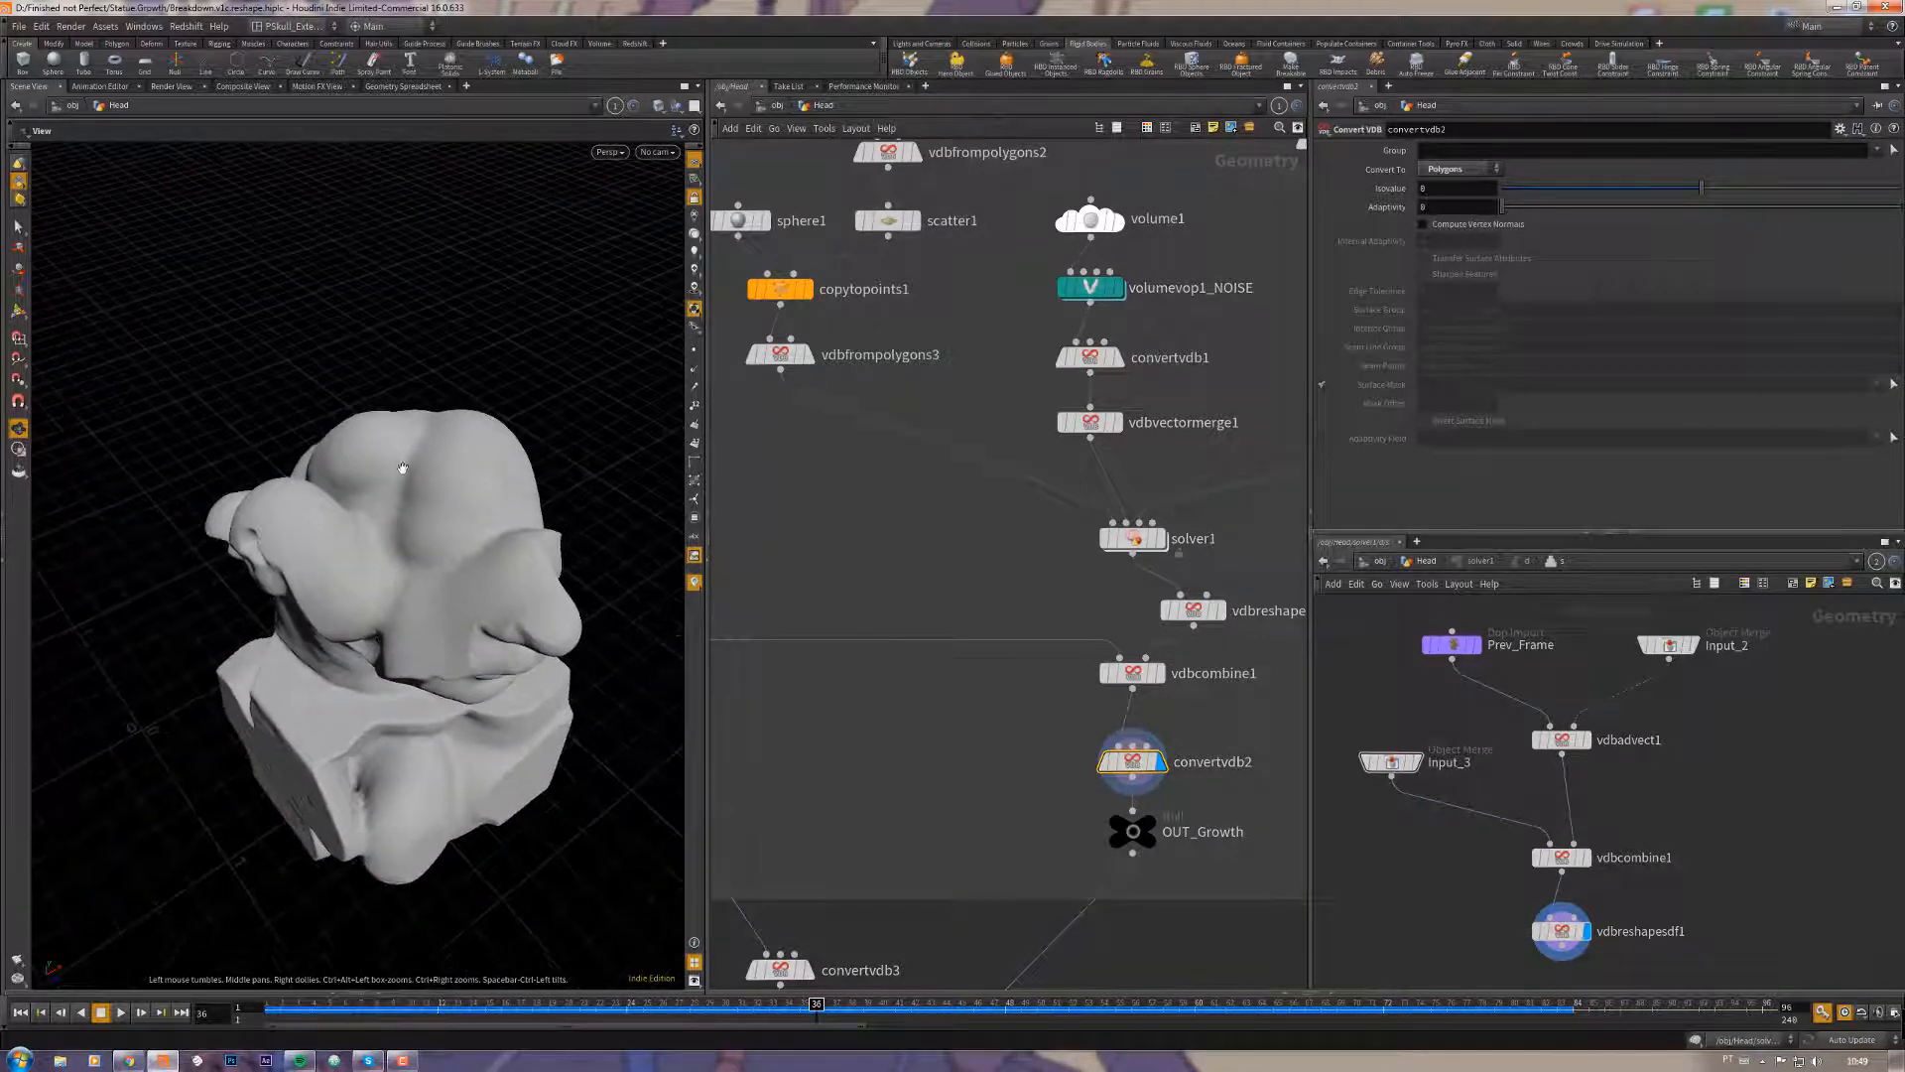
Step: Locate the convertvdb3 branch and display vdbfrompolygons5, the head volume that feeds it
middle_drag(988, 741, 1076, 533)
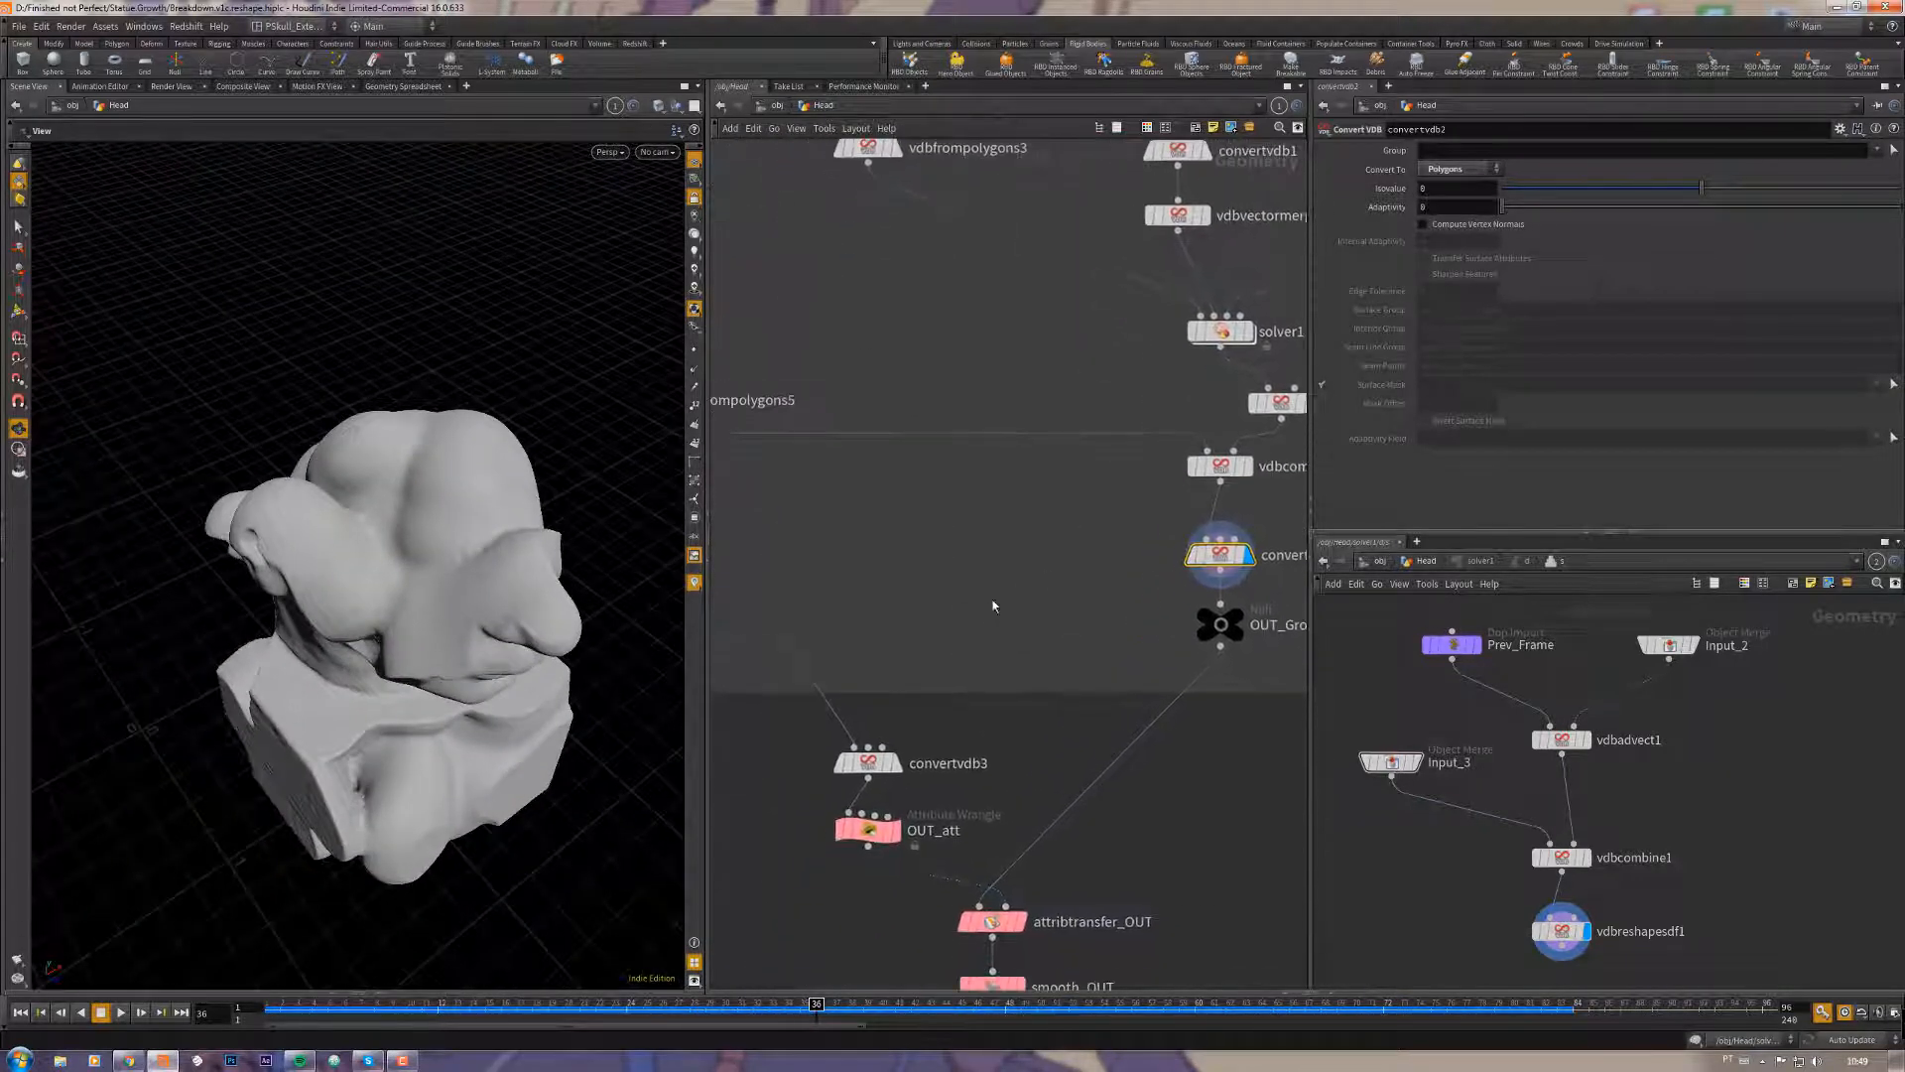
mouse_move(995, 604)
middle_down()
mouse_move(997, 578)
mouse_move(1132, 545)
mouse_move(1005, 620)
middle_up()
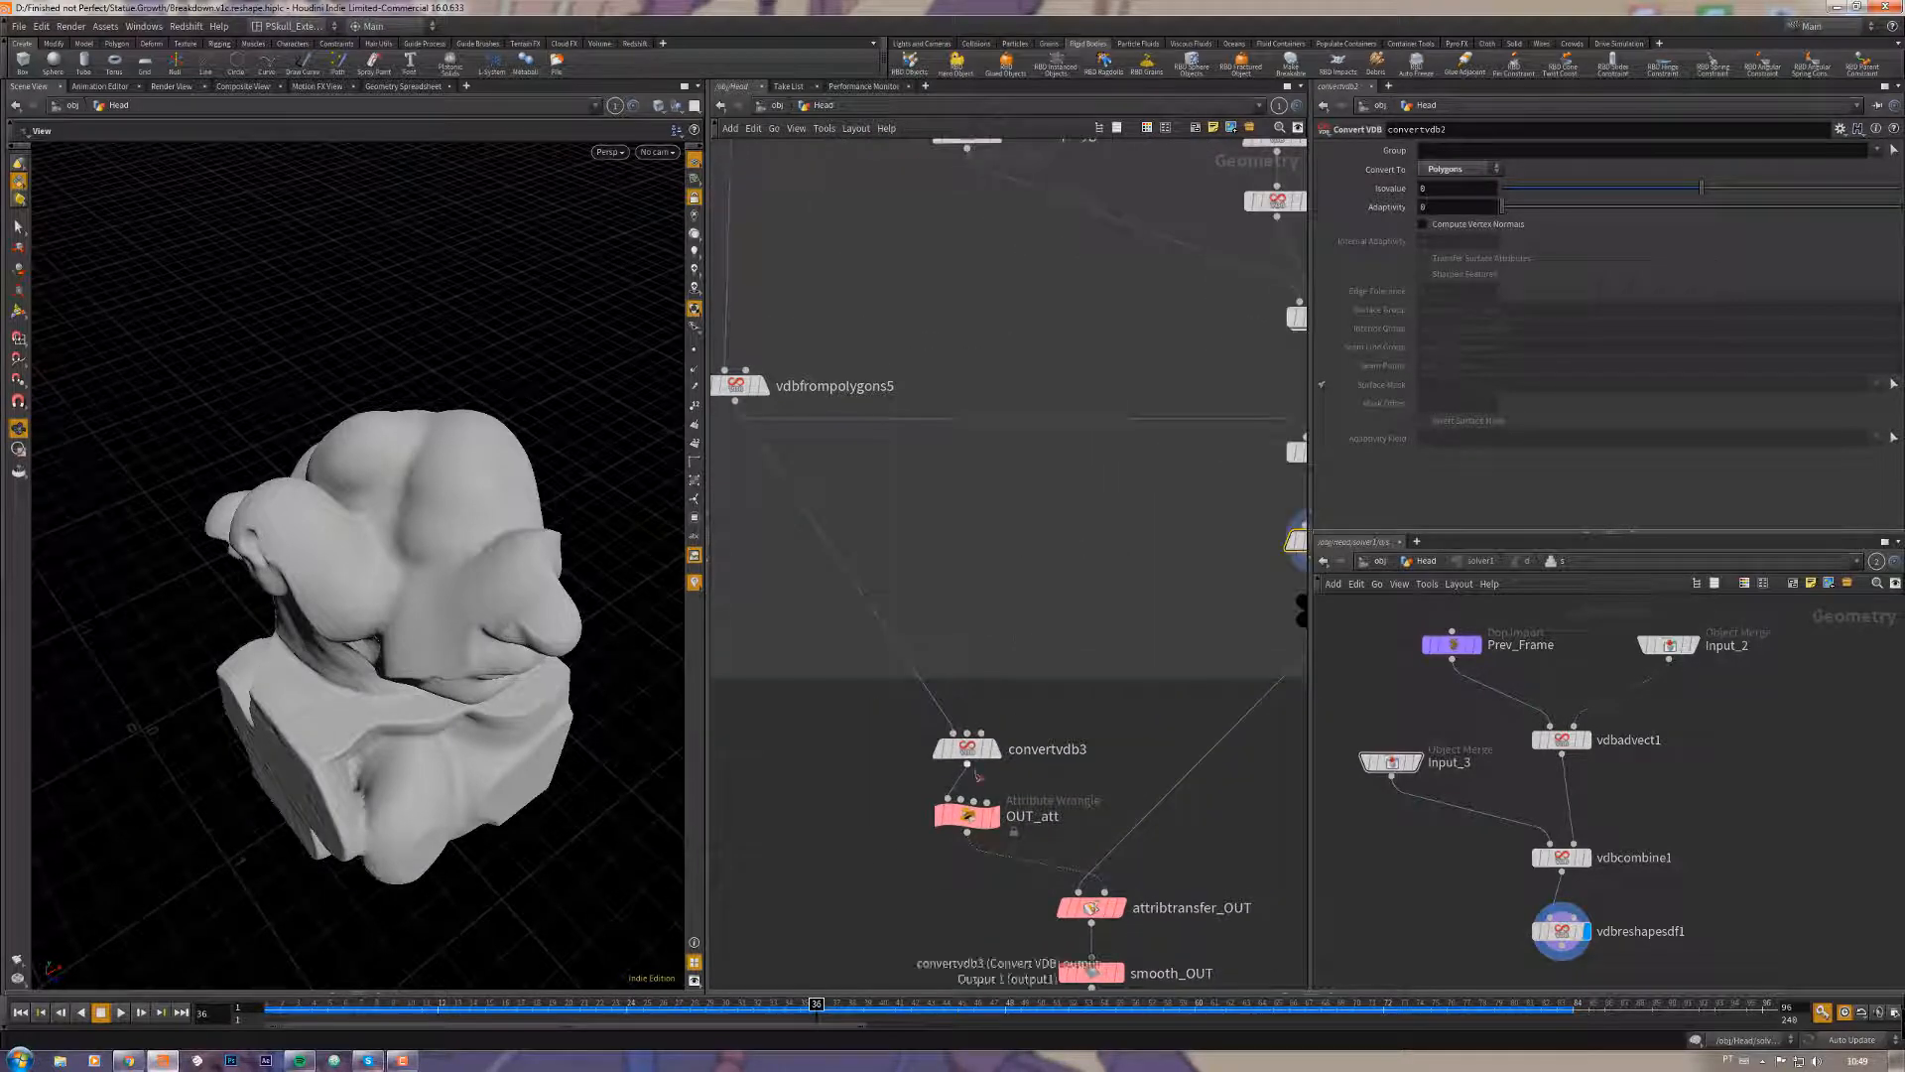
middle_drag(986, 549, 1010, 564)
click(790, 400)
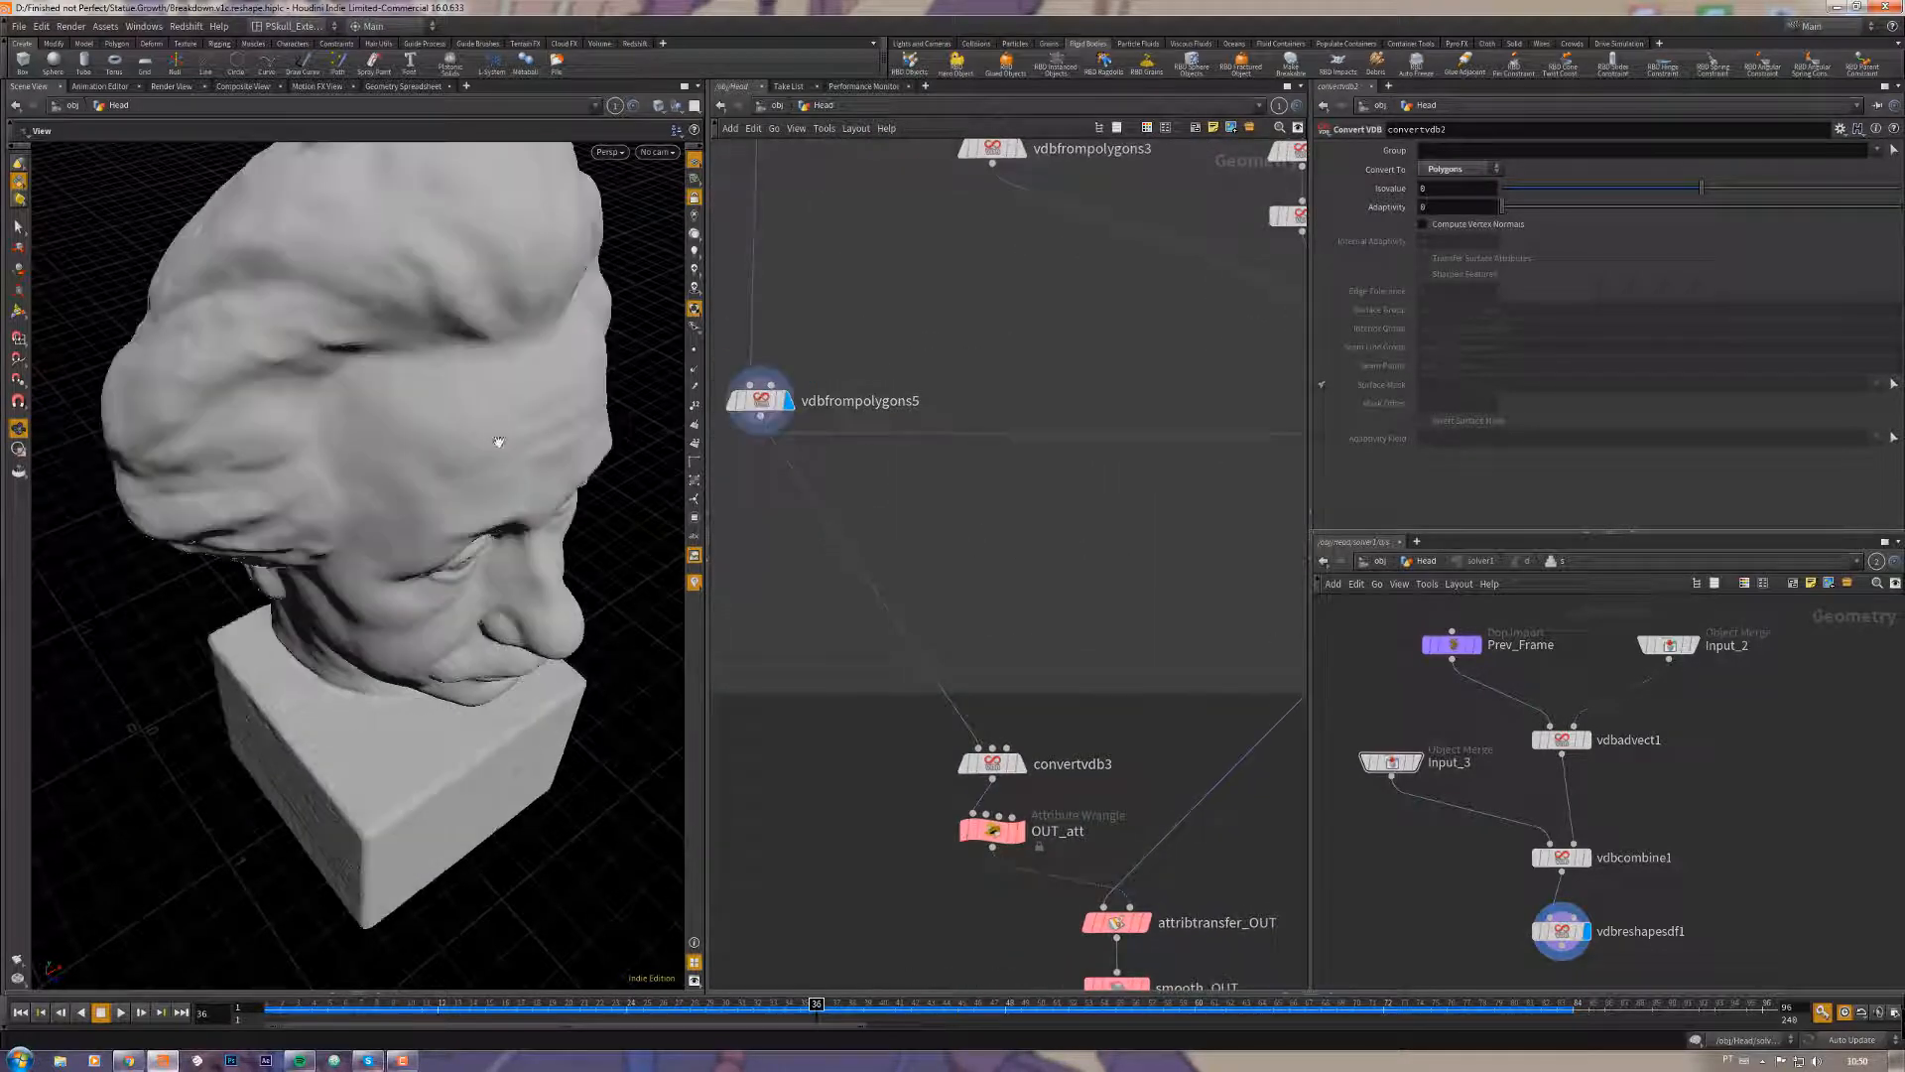
middle_drag(1018, 763, 978, 649)
click(977, 649)
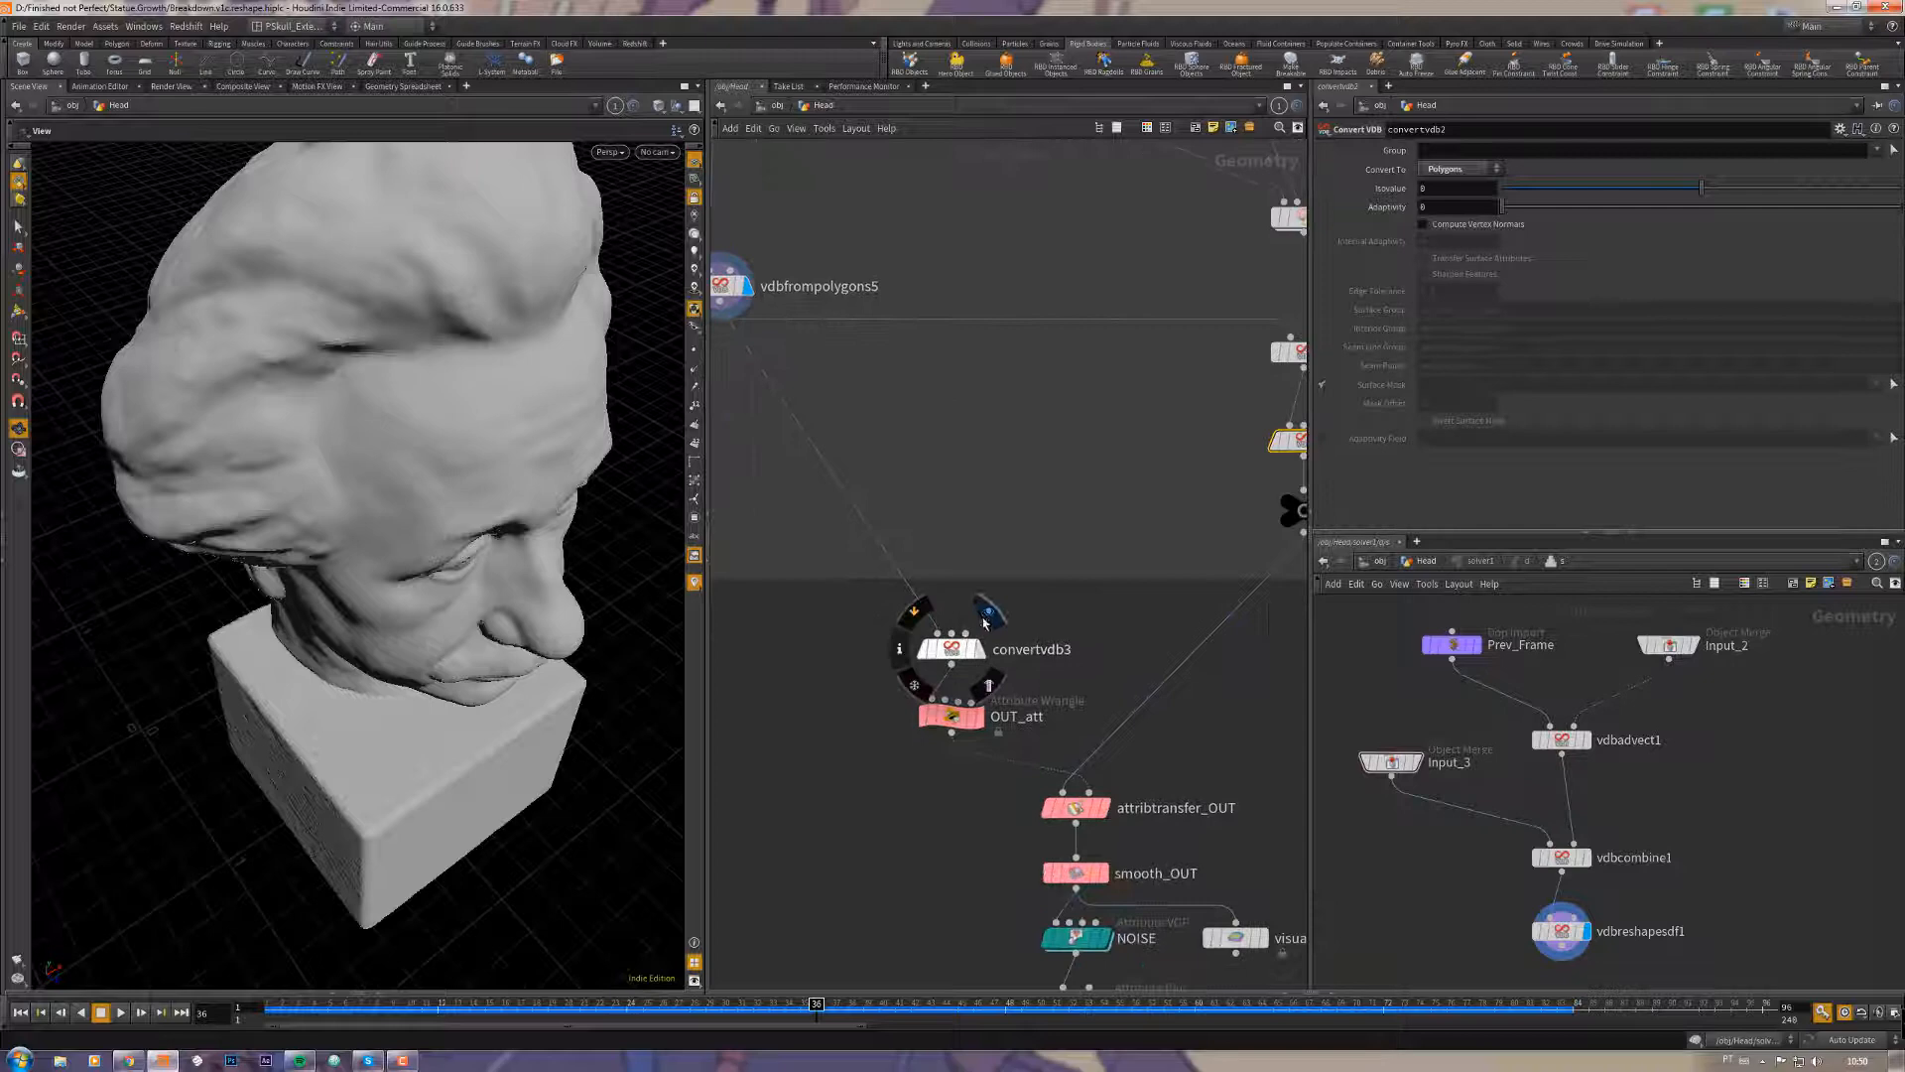
click(979, 716)
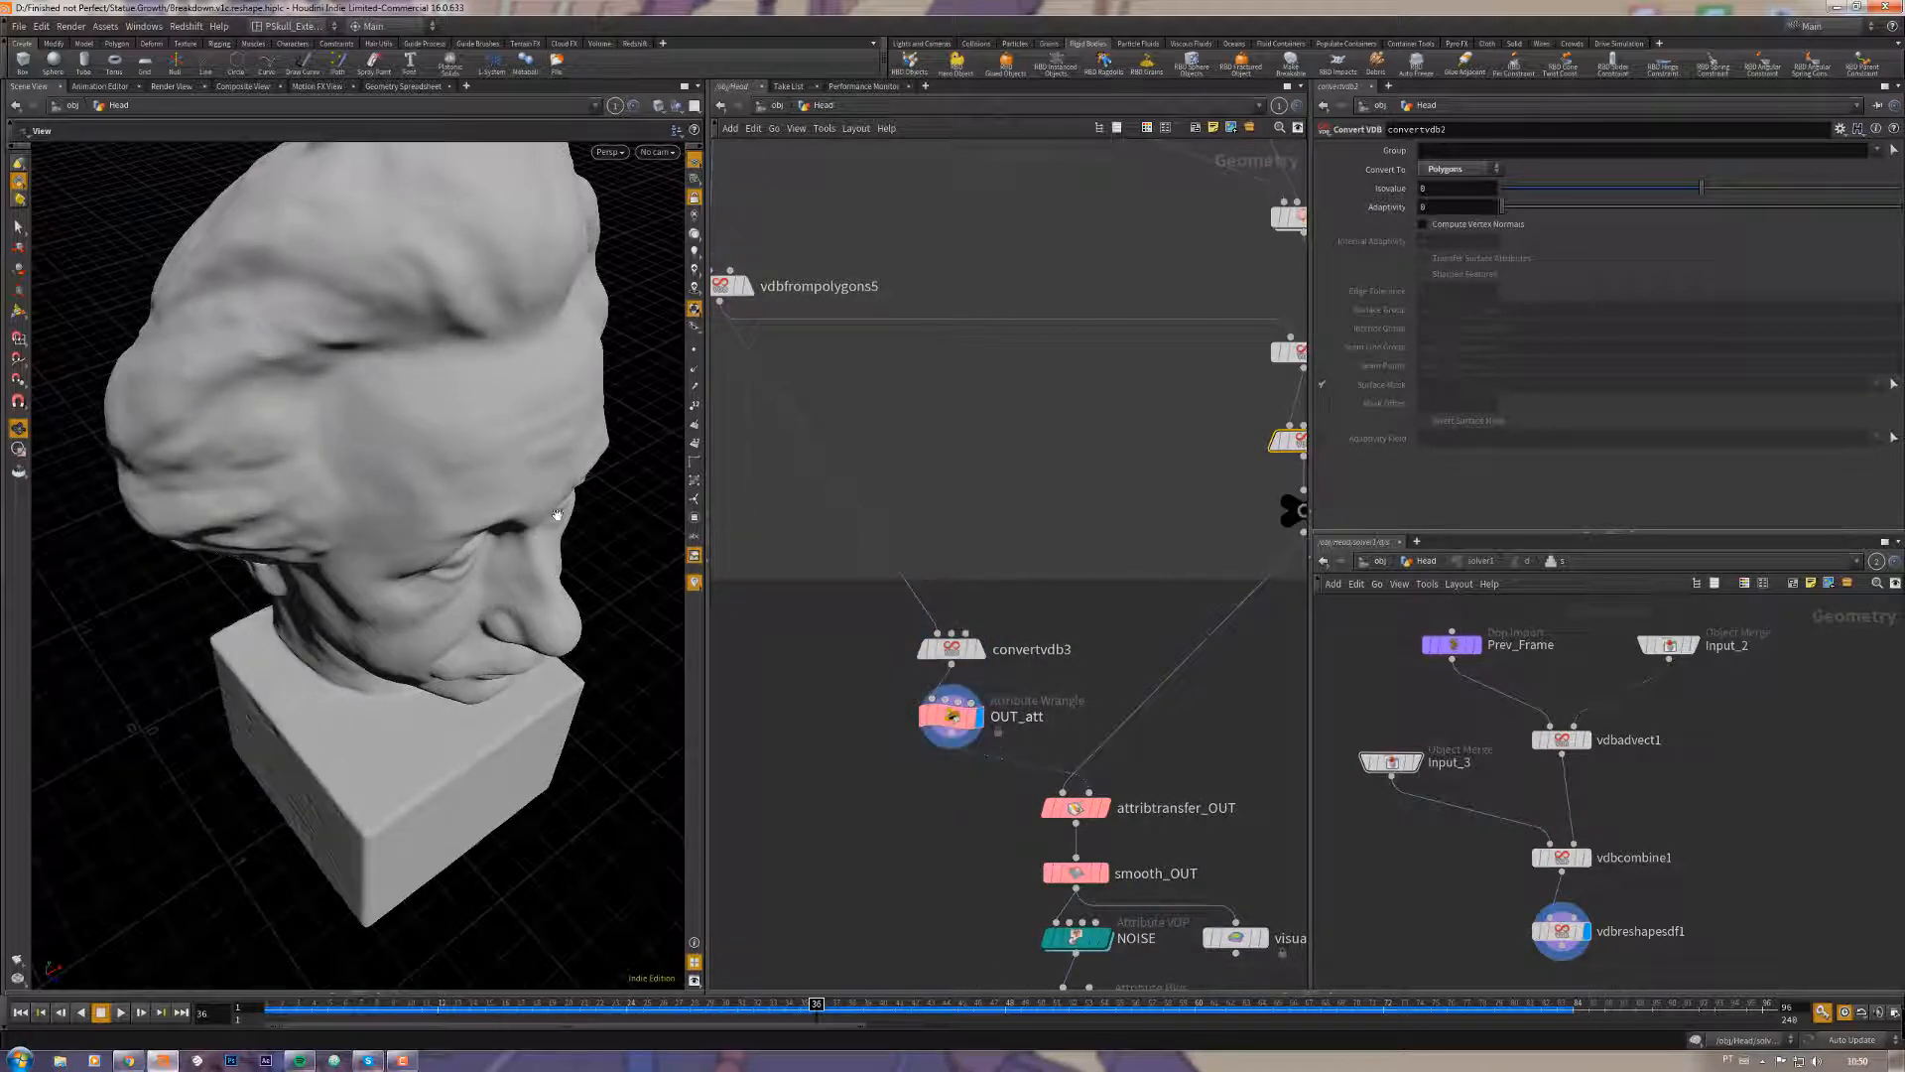
drag(640, 635, 566, 504)
click(950, 715)
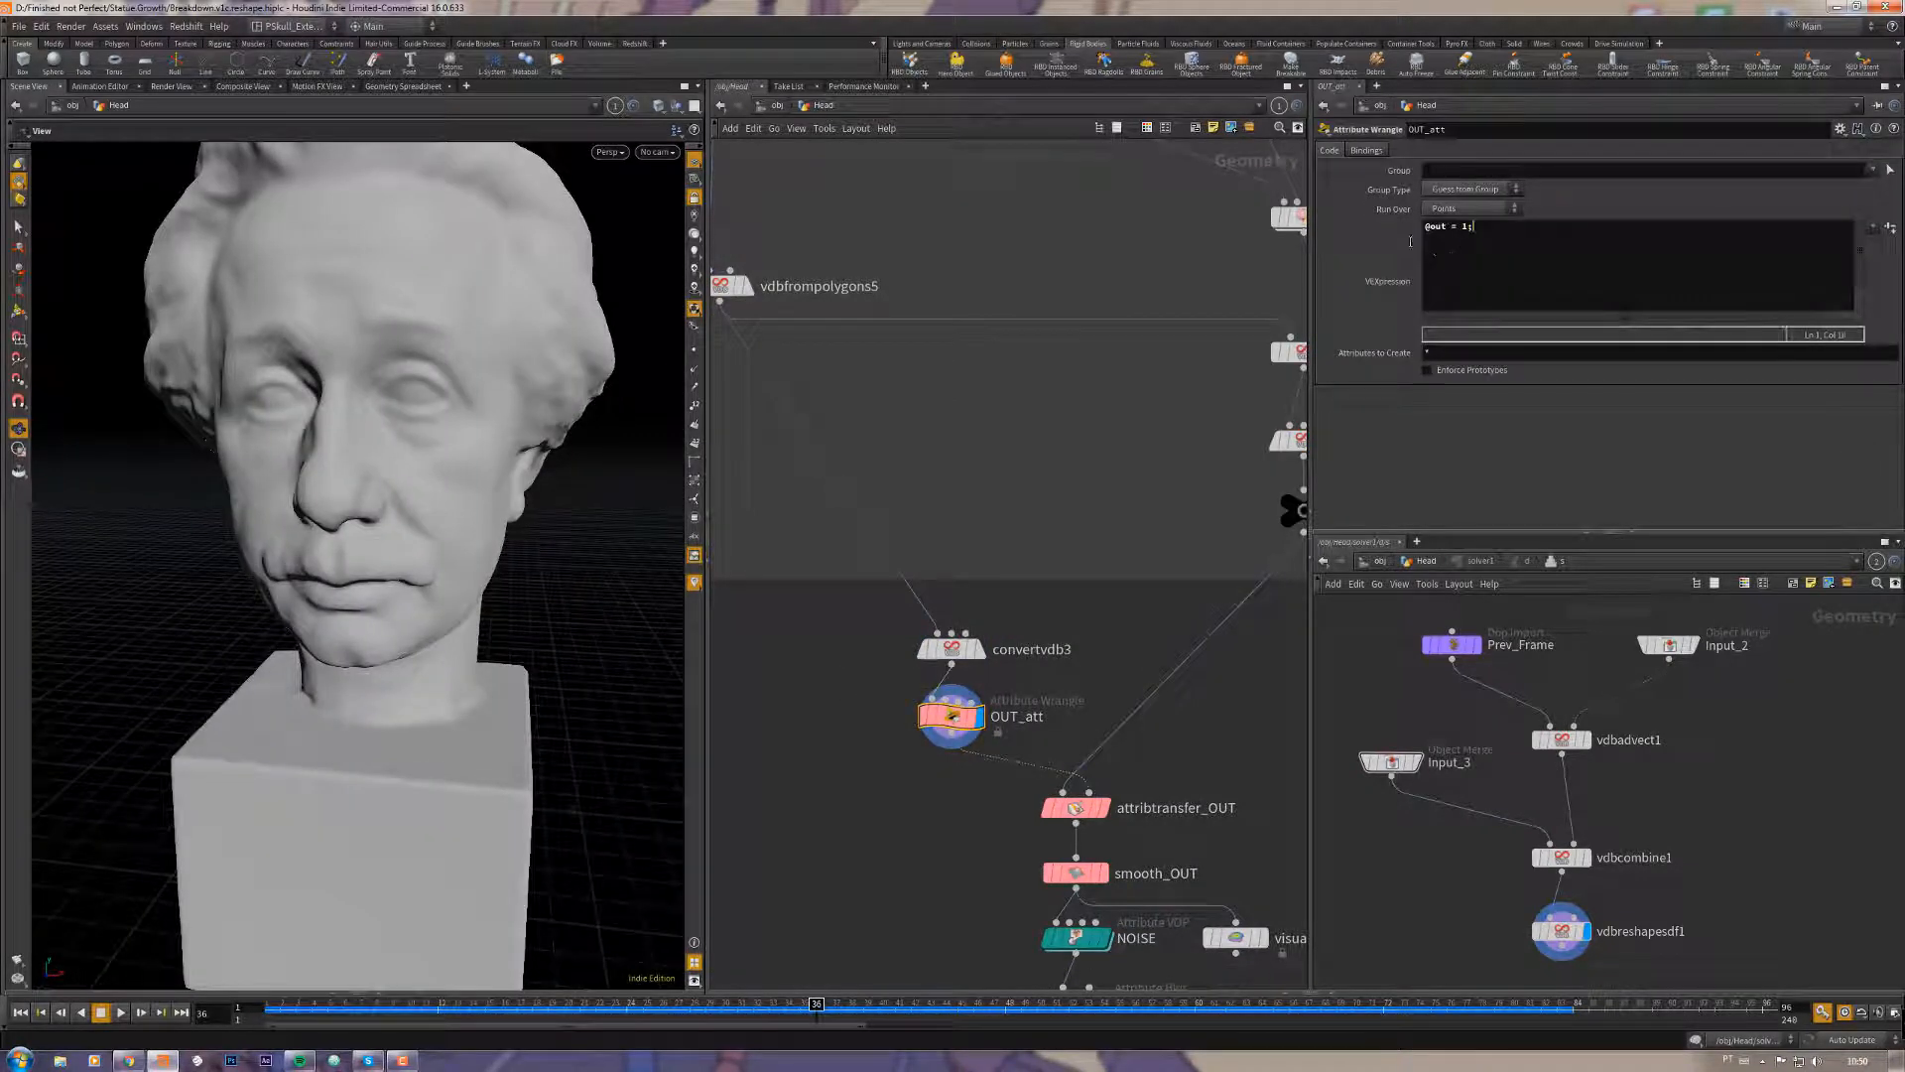
Step: Display attribtransfer_OUT and examine the growth mesh that receives the out attribute
middle_drag(1048, 683, 963, 663)
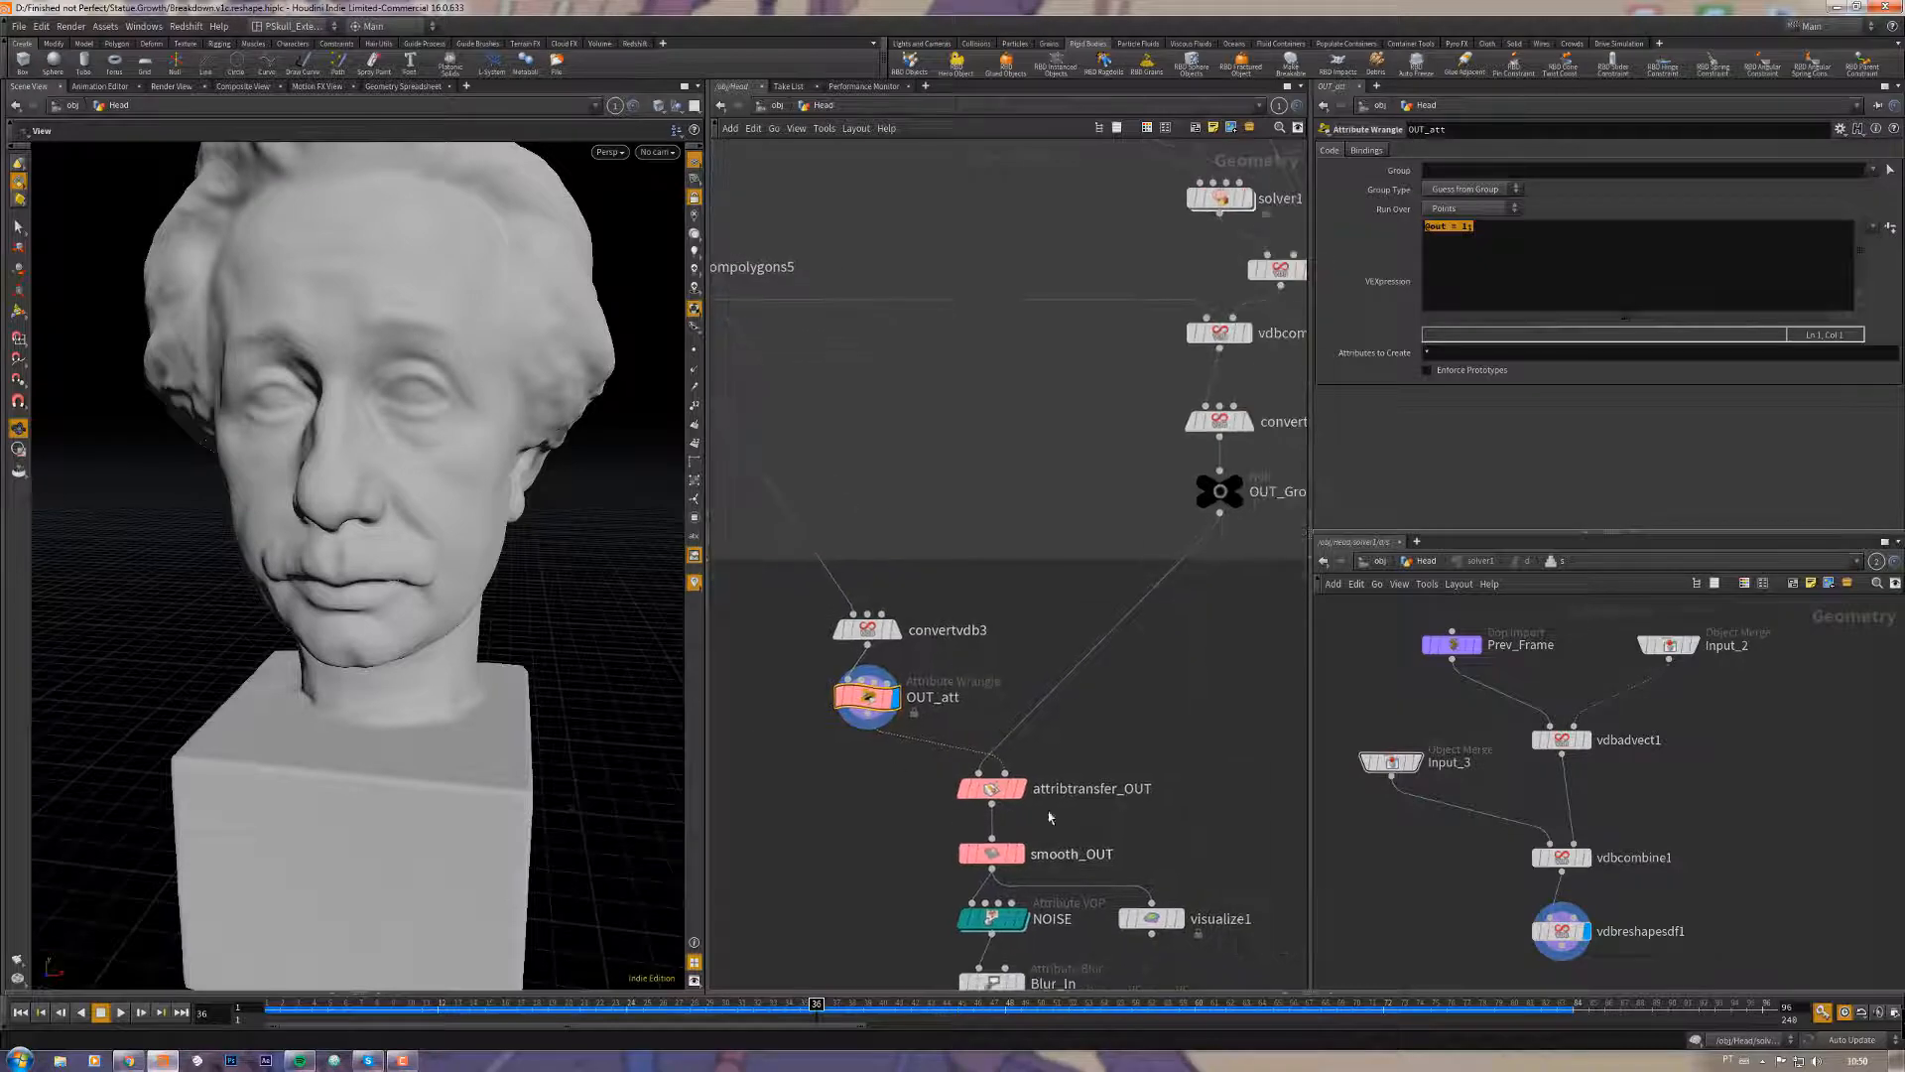
click(1018, 788)
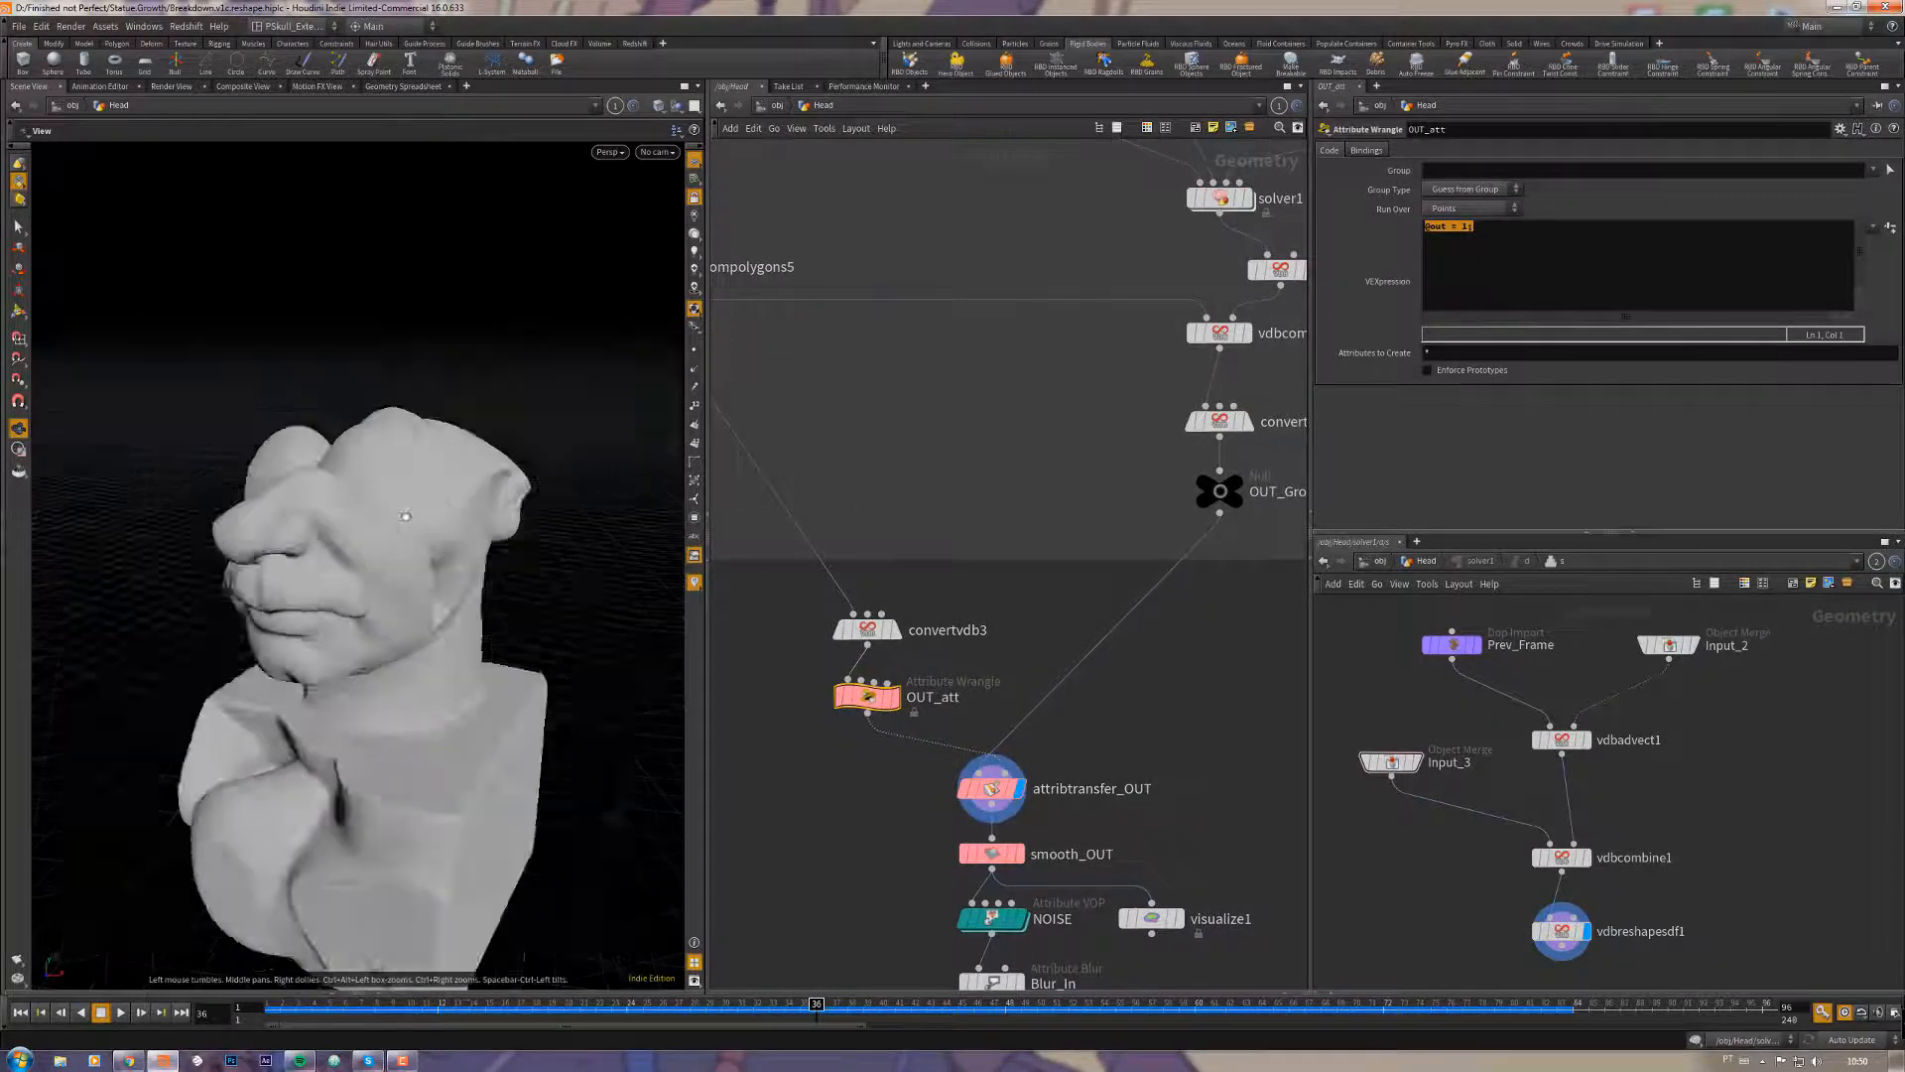
drag(405, 516, 483, 531)
drag(480, 636, 592, 651)
Step: Display visualize1, review its color visualizer for the out attribute and inspect the colored growth mesh
middle_drag(1142, 729, 1093, 559)
drag(518, 490, 1156, 849)
click(1147, 719)
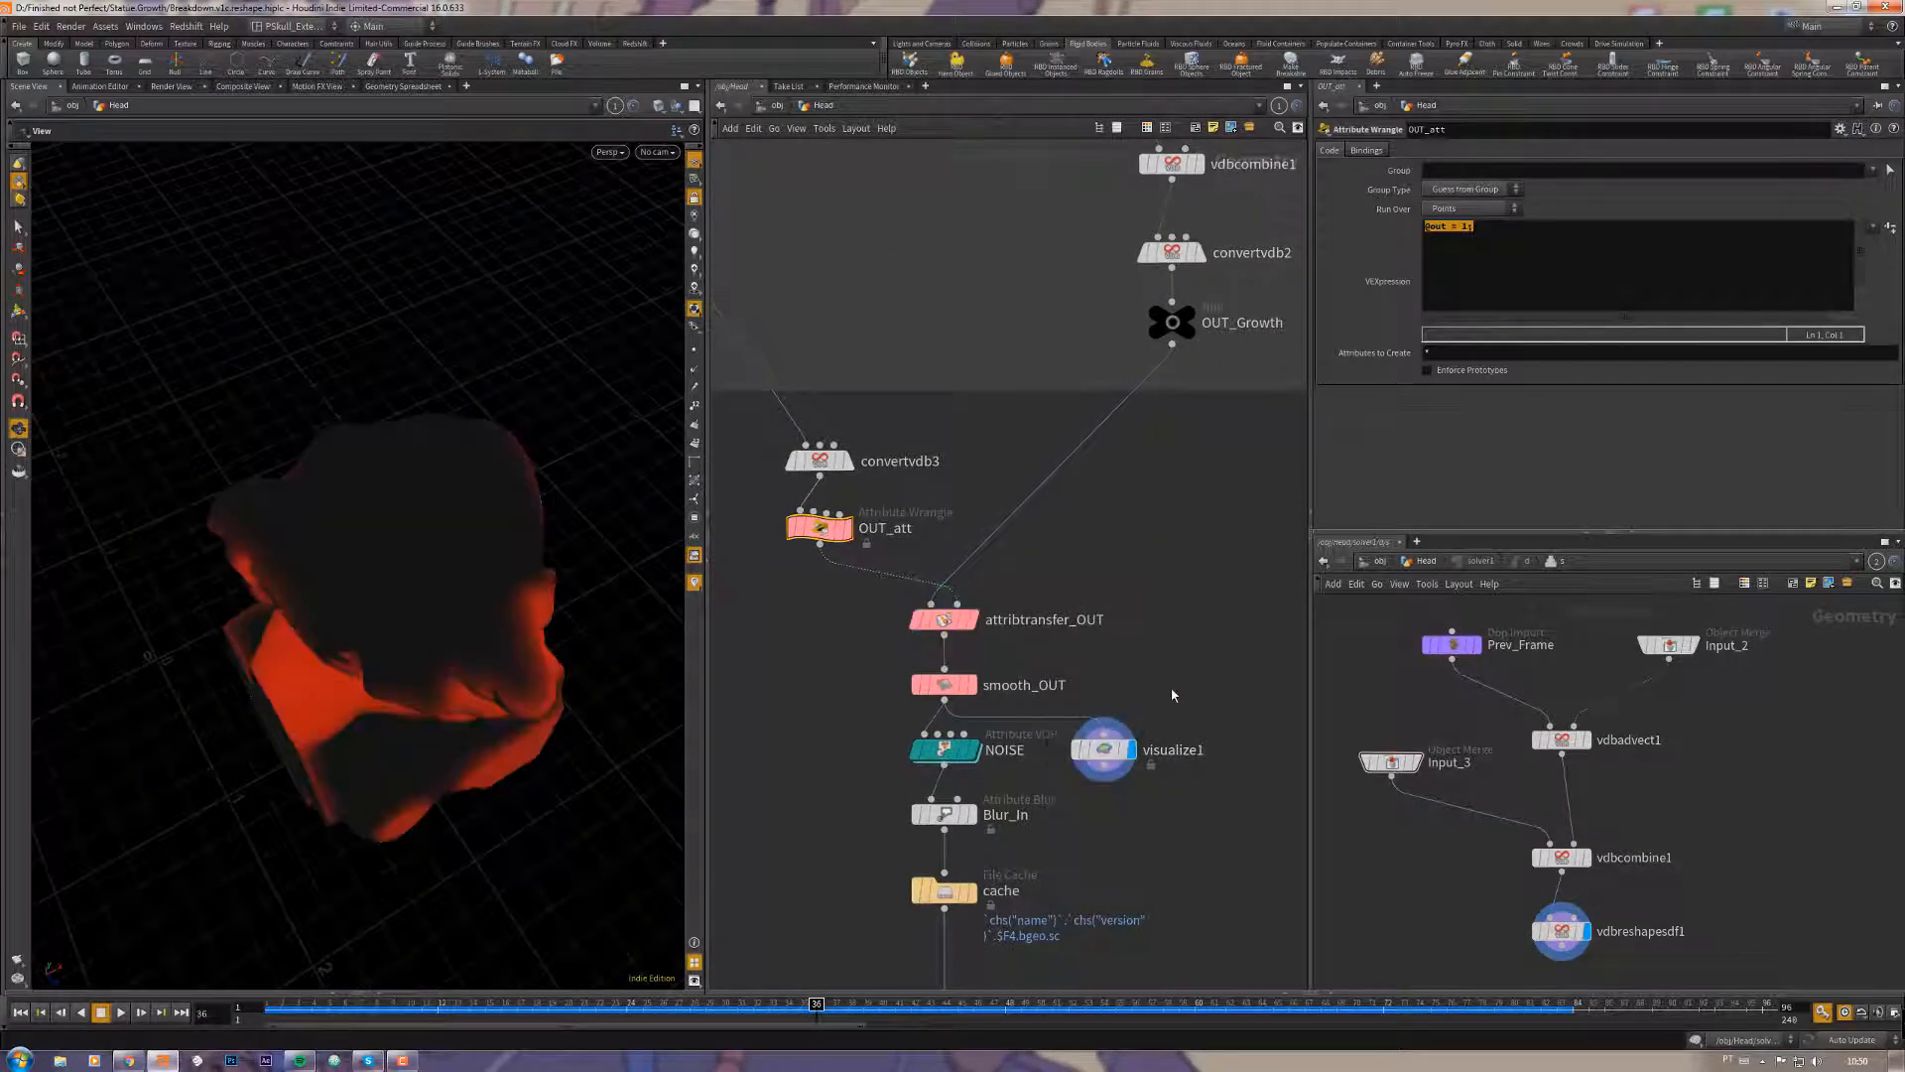
drag(1195, 676, 1092, 795)
drag(519, 532, 476, 461)
drag(1224, 640, 1077, 832)
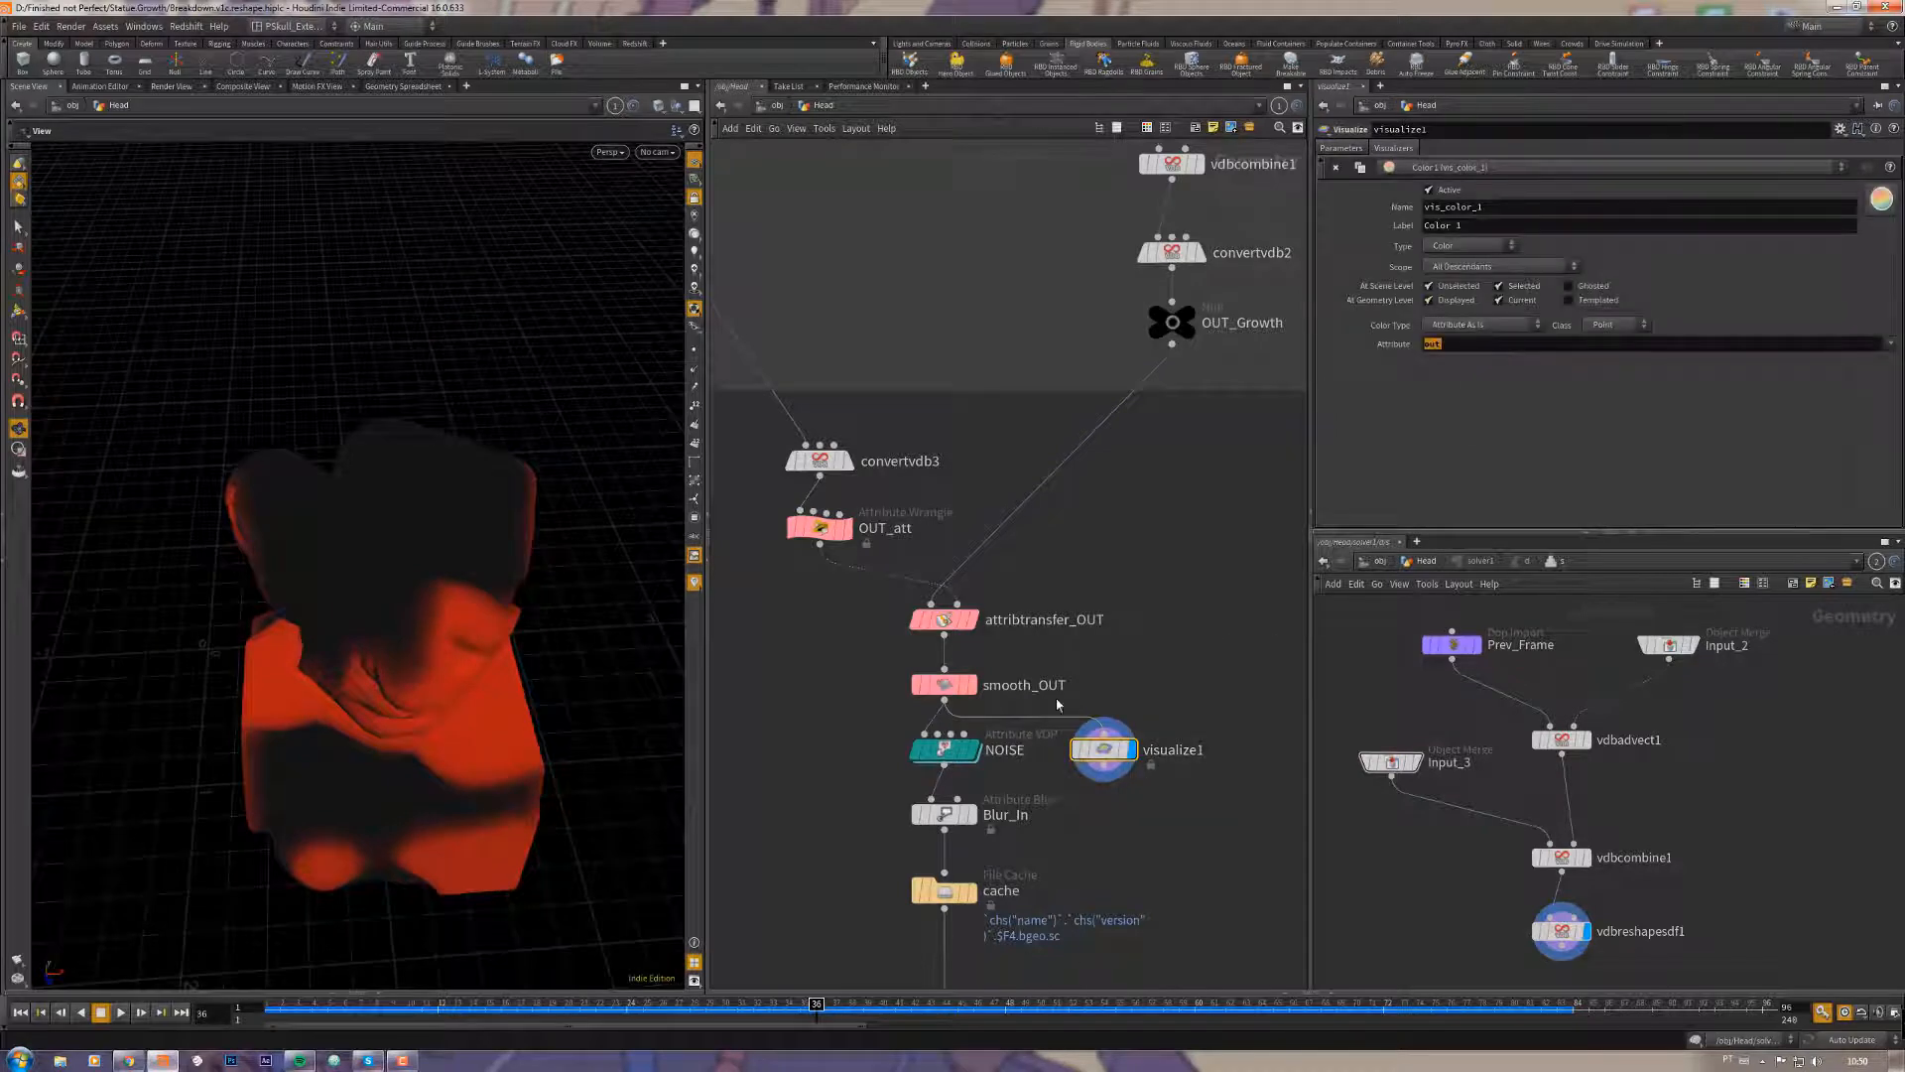
drag(476, 516, 393, 536)
Step: Review the parameters of smooth_OUT and bypass the node to examine the out attribute without smoothing
middle_drag(861, 668, 884, 597)
drag(872, 599, 1026, 648)
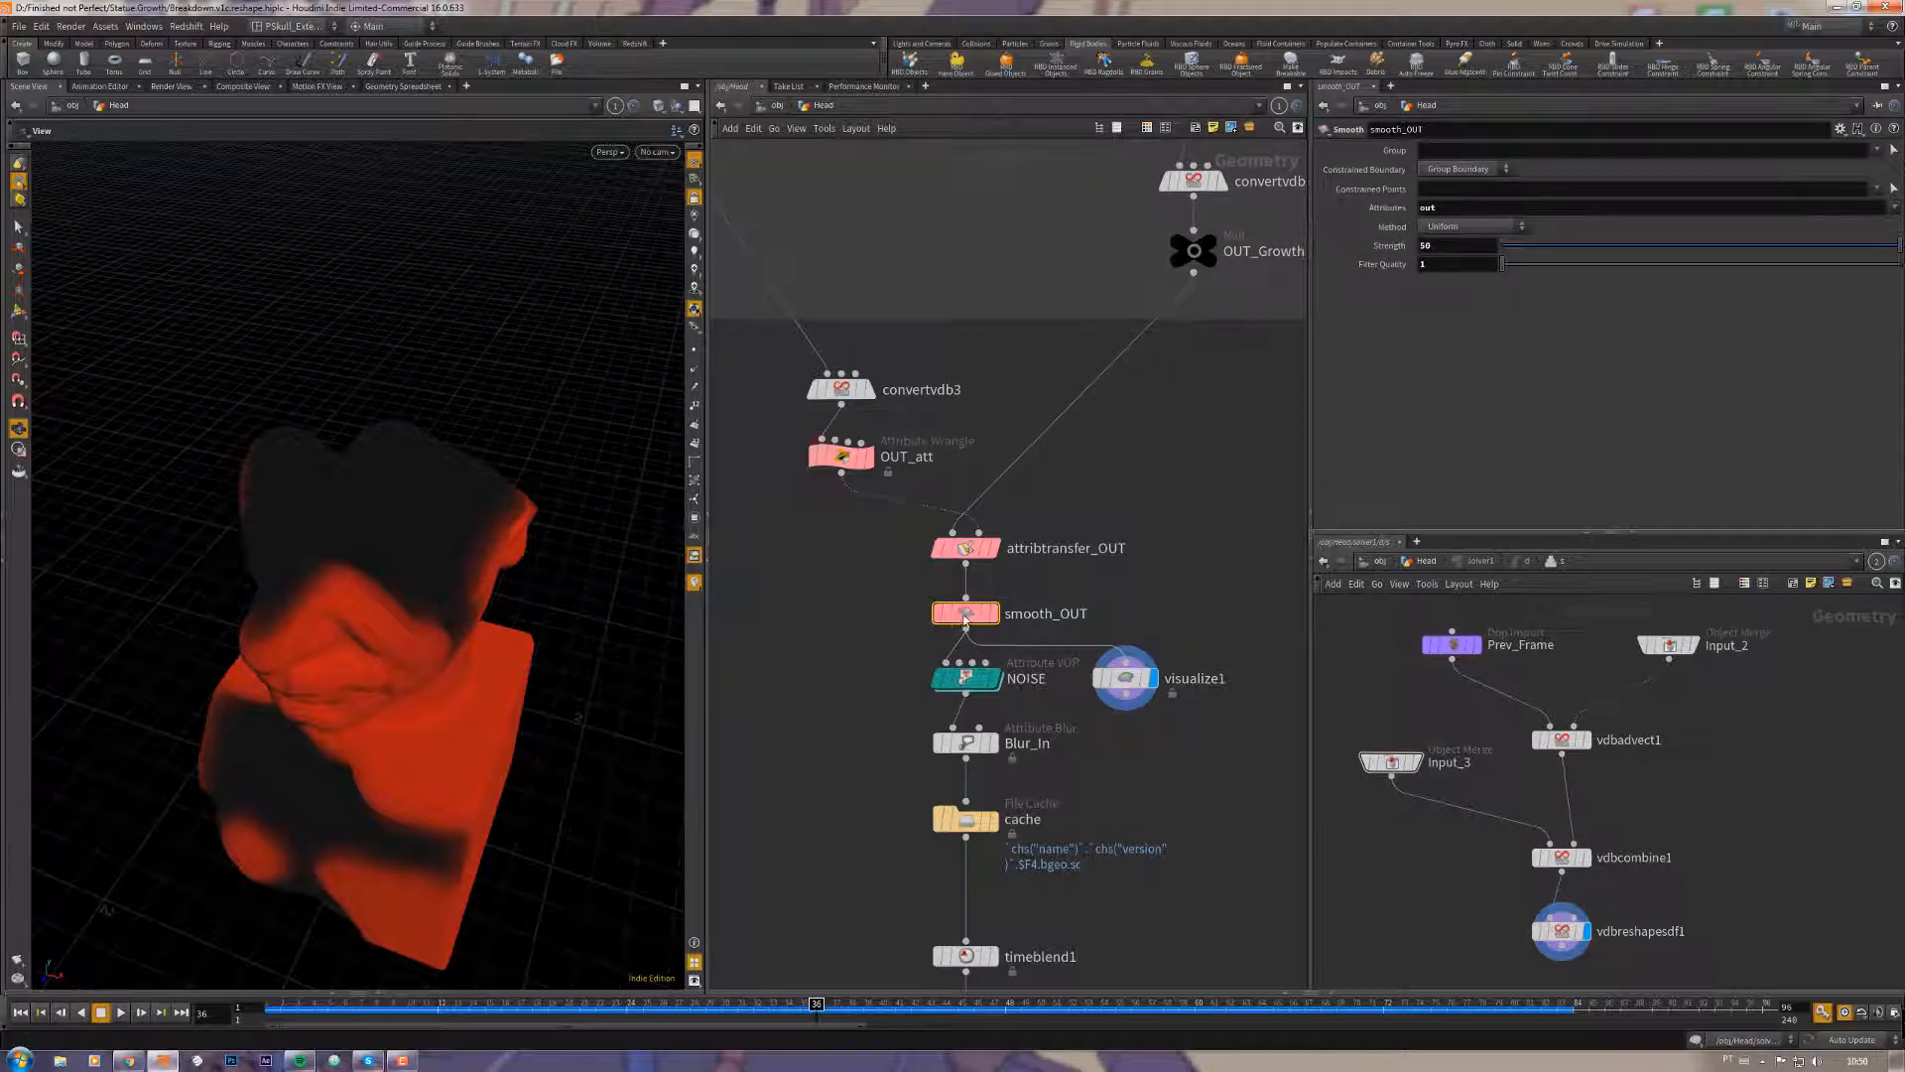
click(928, 579)
drag(571, 626, 553, 571)
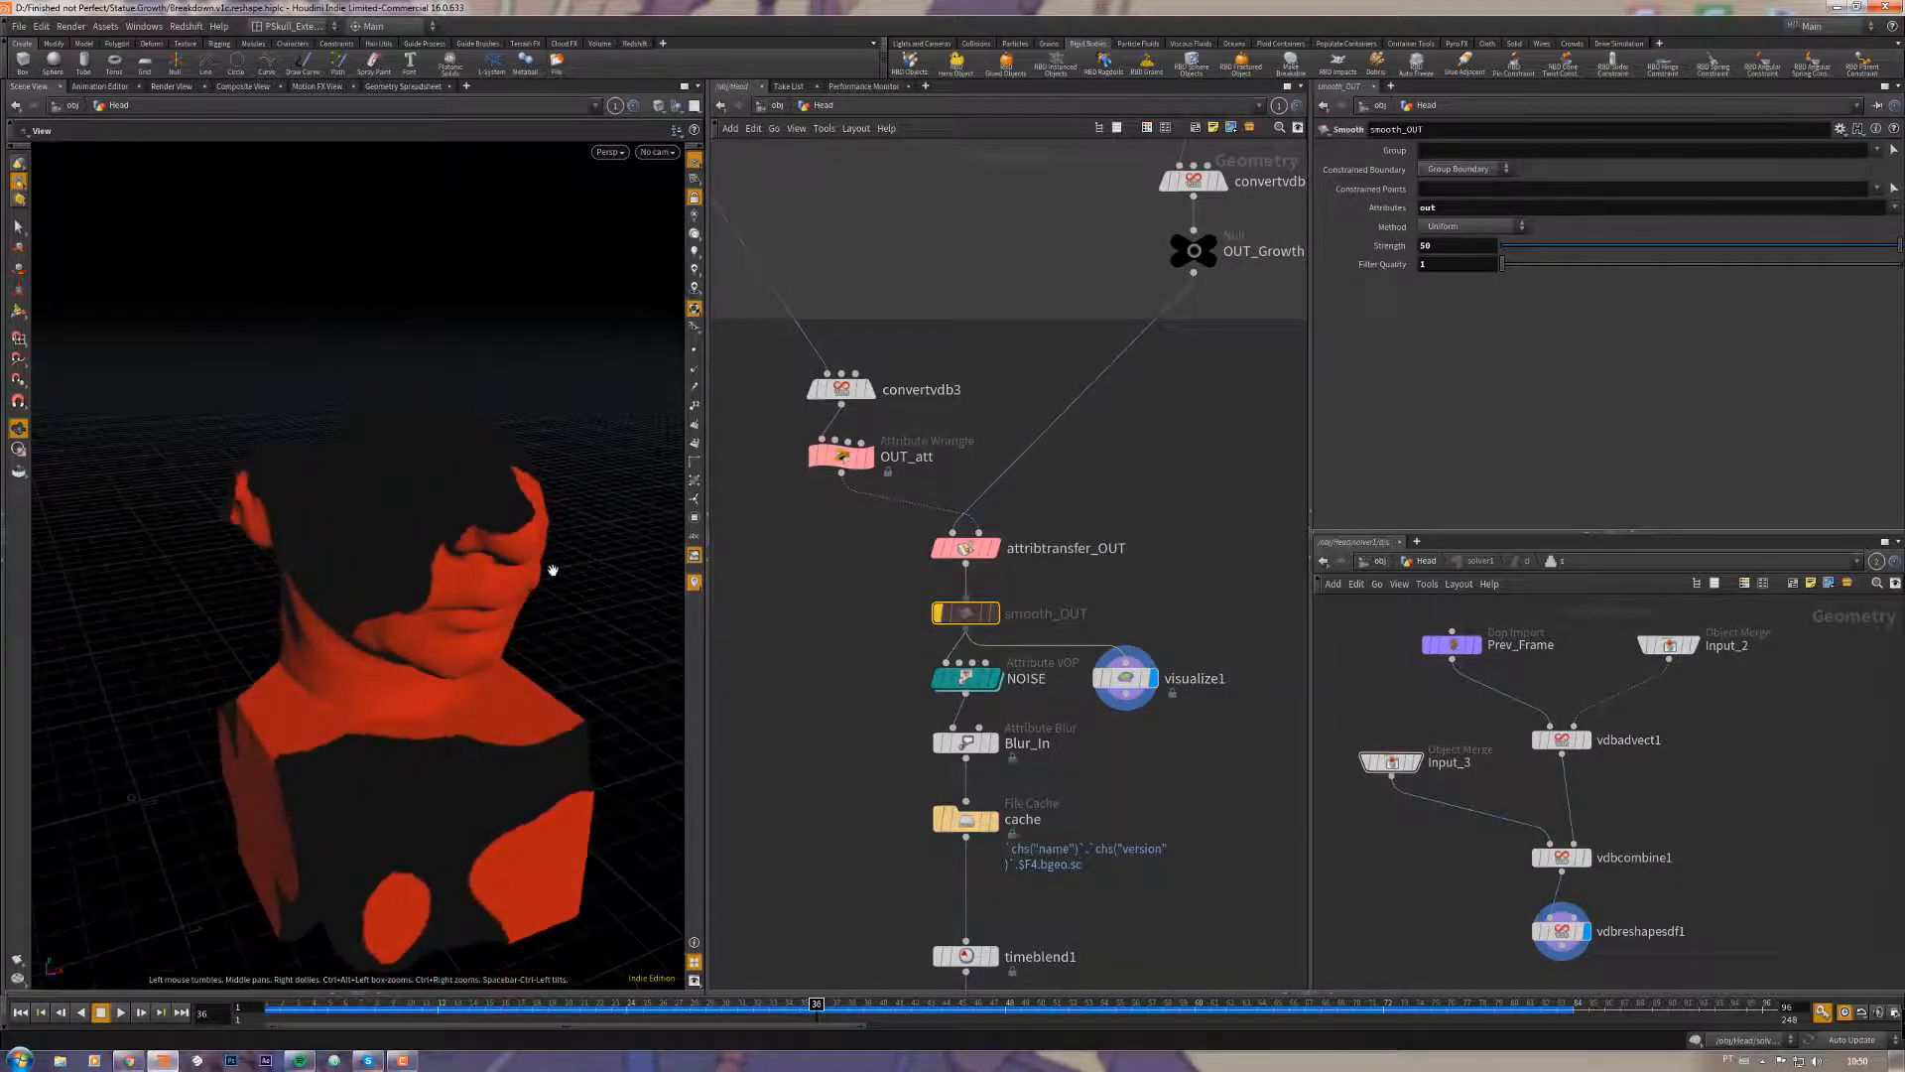
right_drag(474, 539, 490, 451)
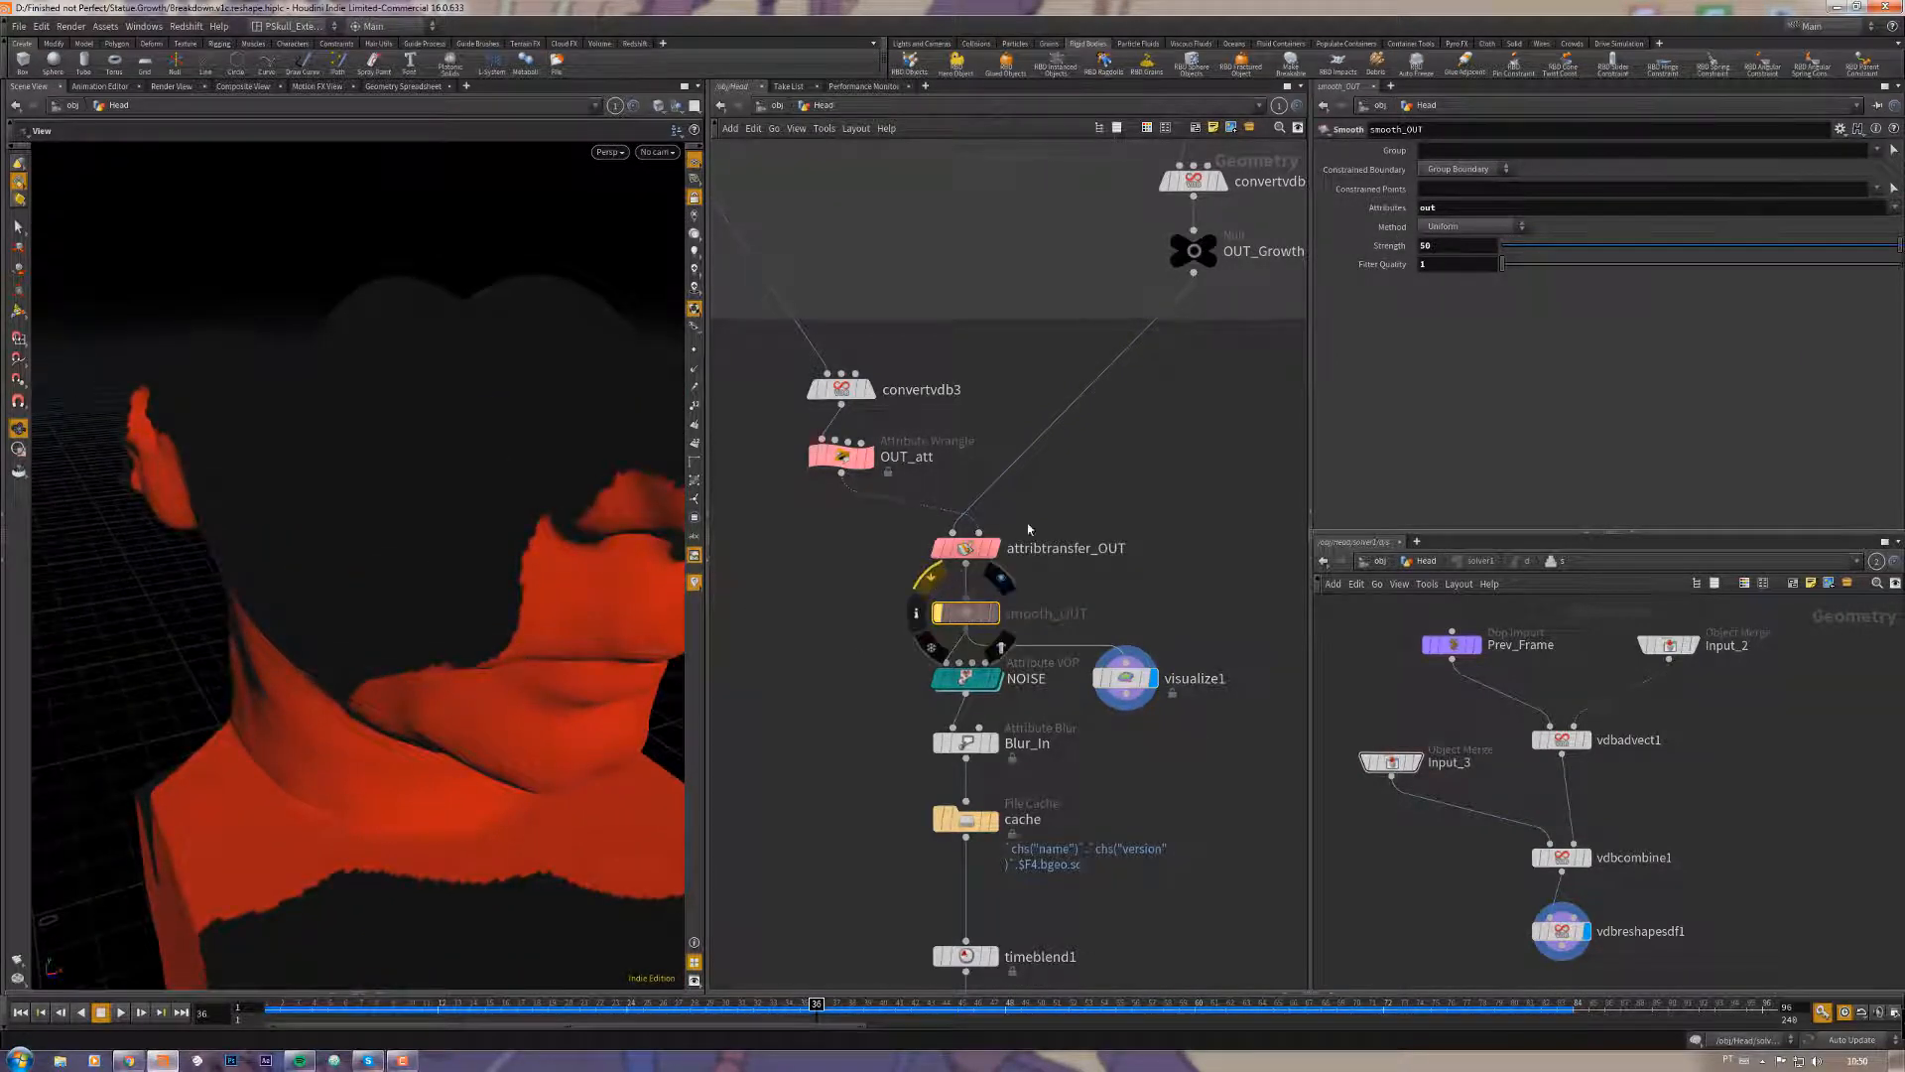
Step: Re-enable smooth_OUT and check the point attribute setting of attribtransfer_OUT
drag(1062, 504, 933, 569)
click(1336, 228)
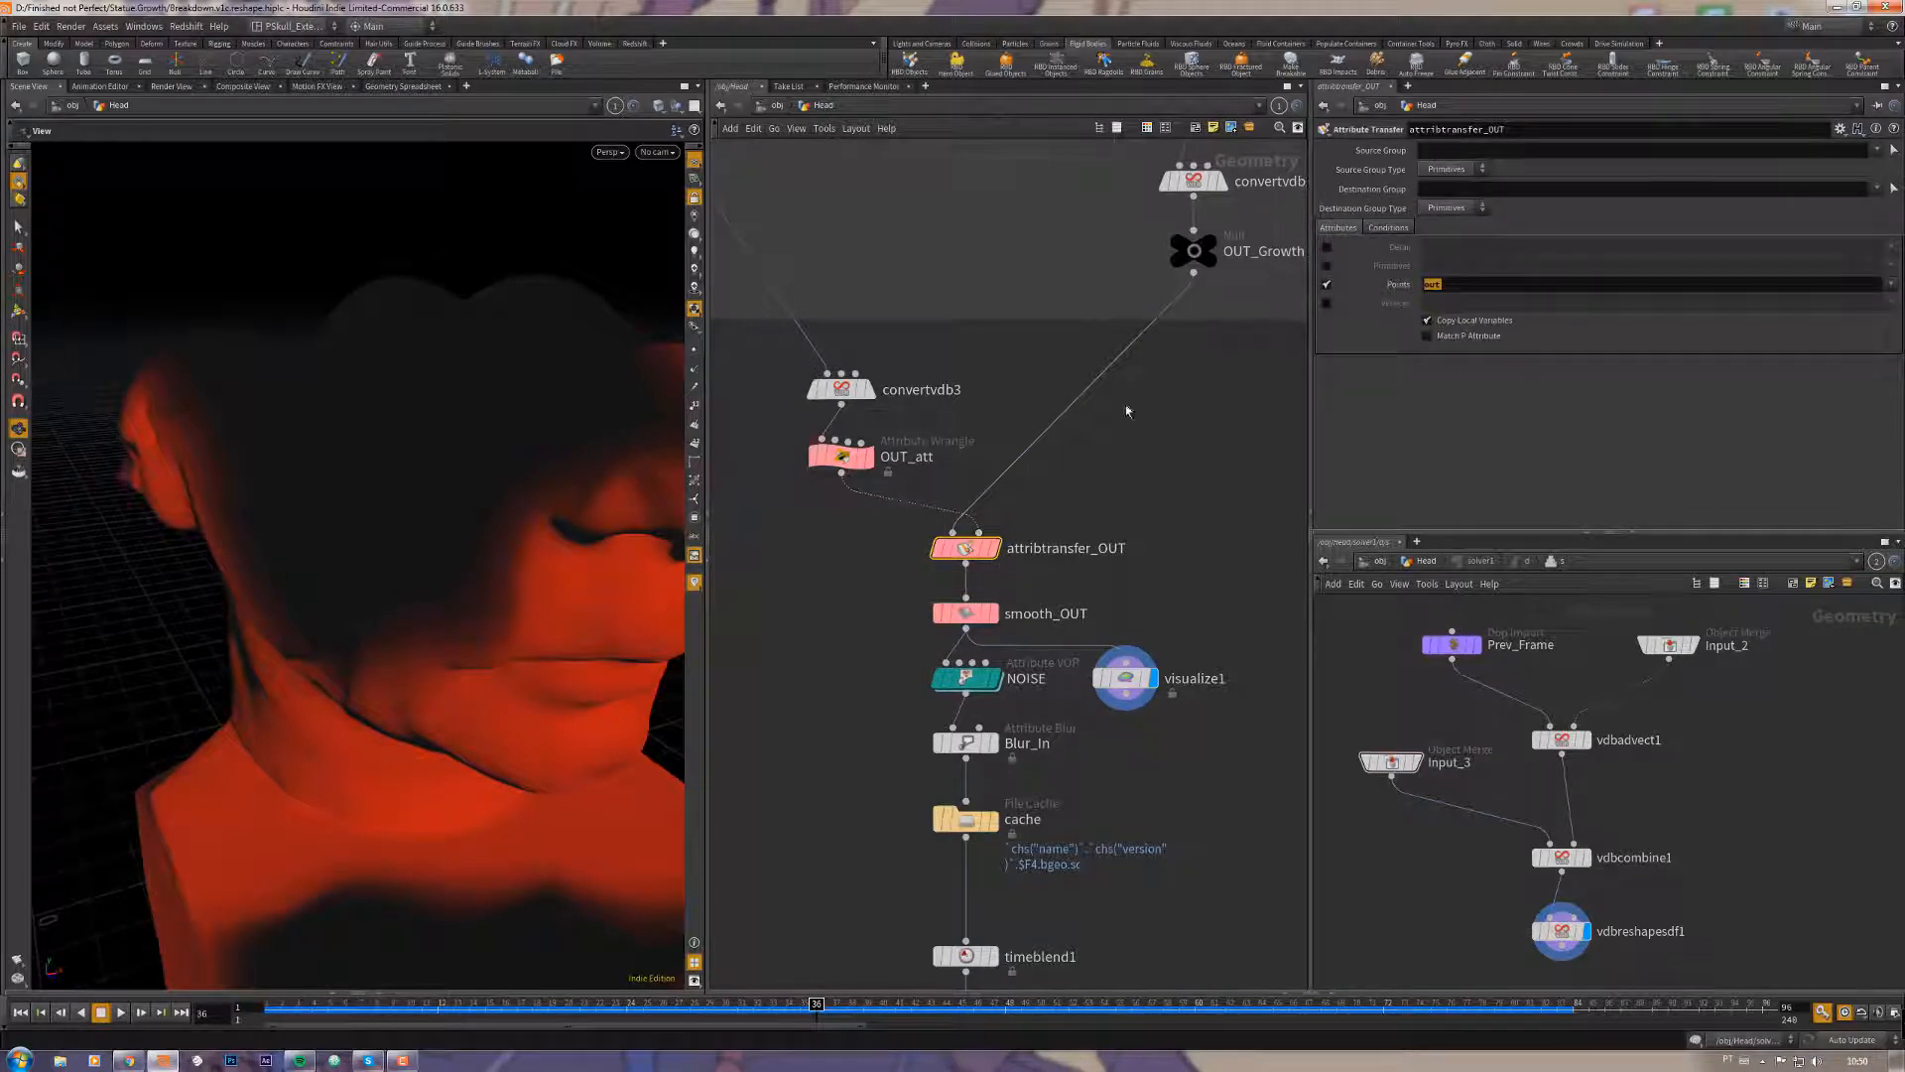
middle_drag(1108, 547, 1098, 528)
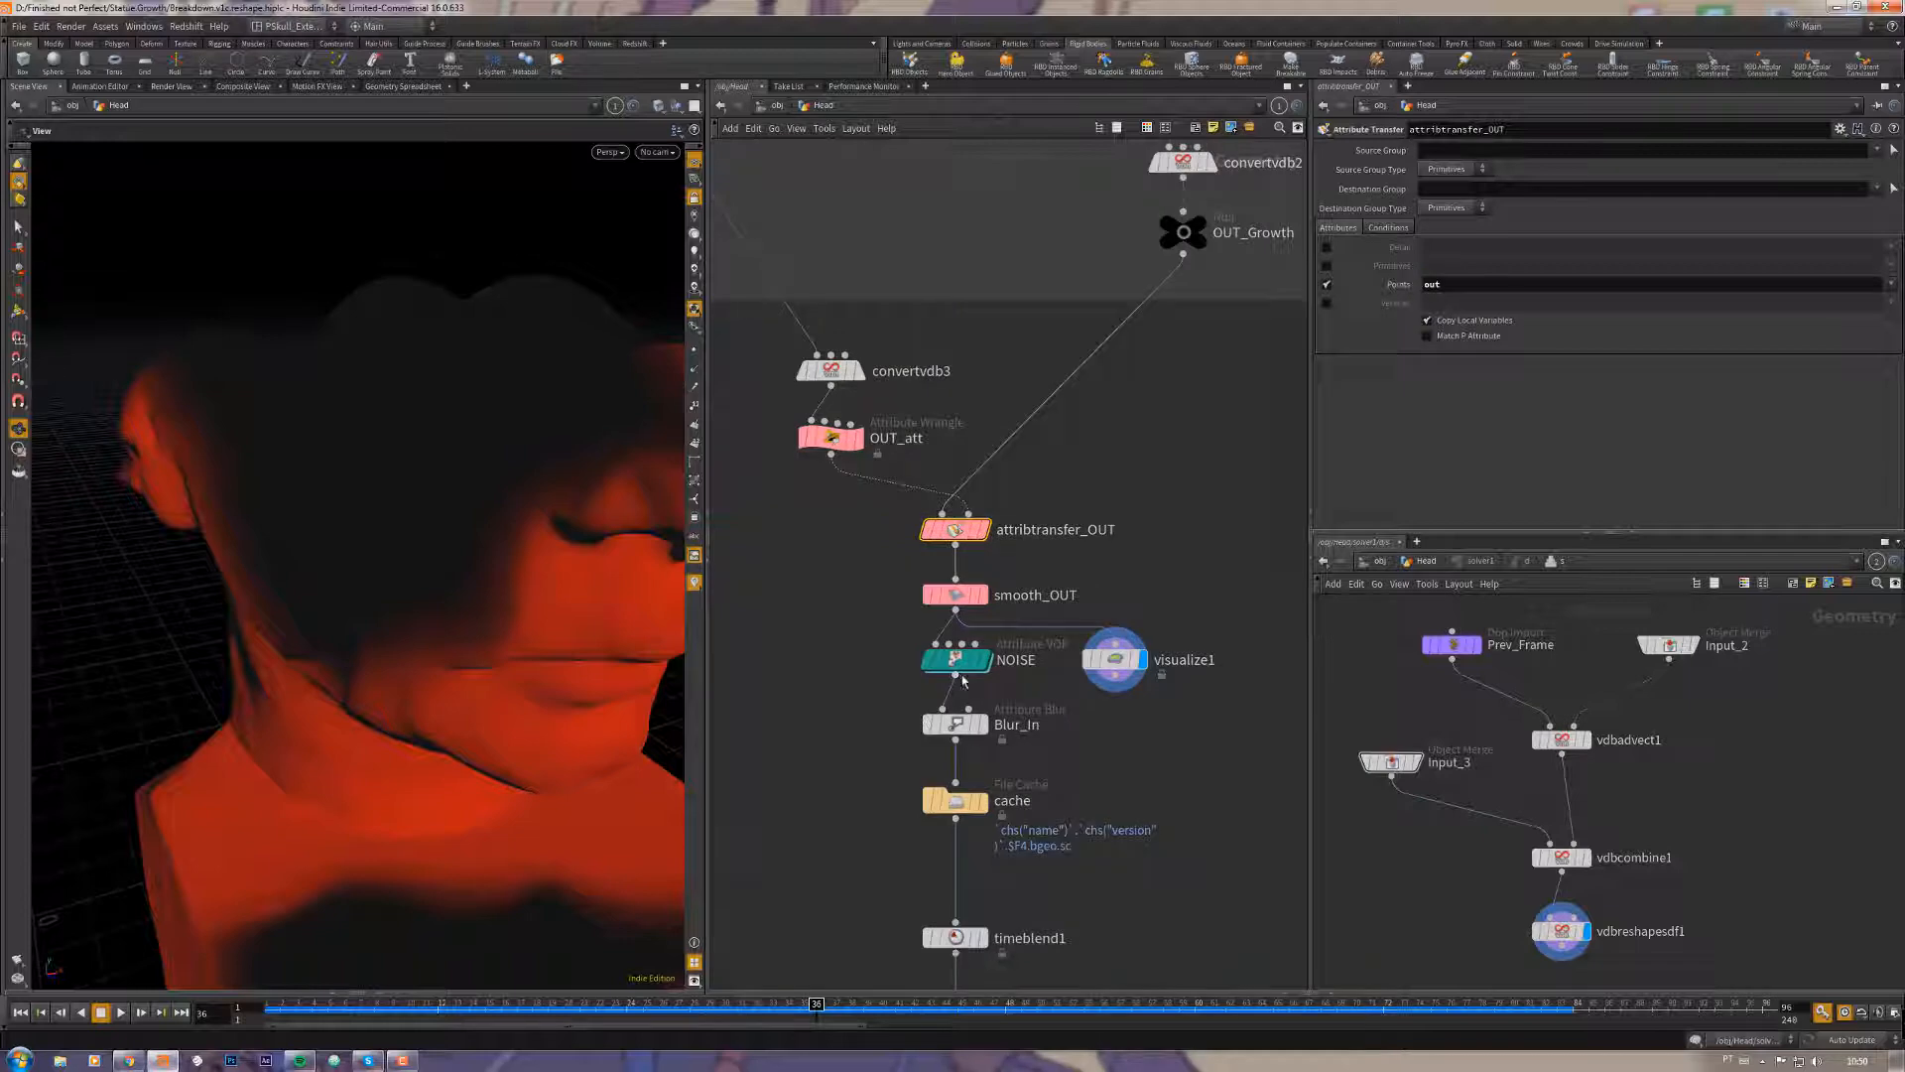
Step: Display the NOISE node and inspect the displaced growth mesh
click(956, 665)
click(994, 622)
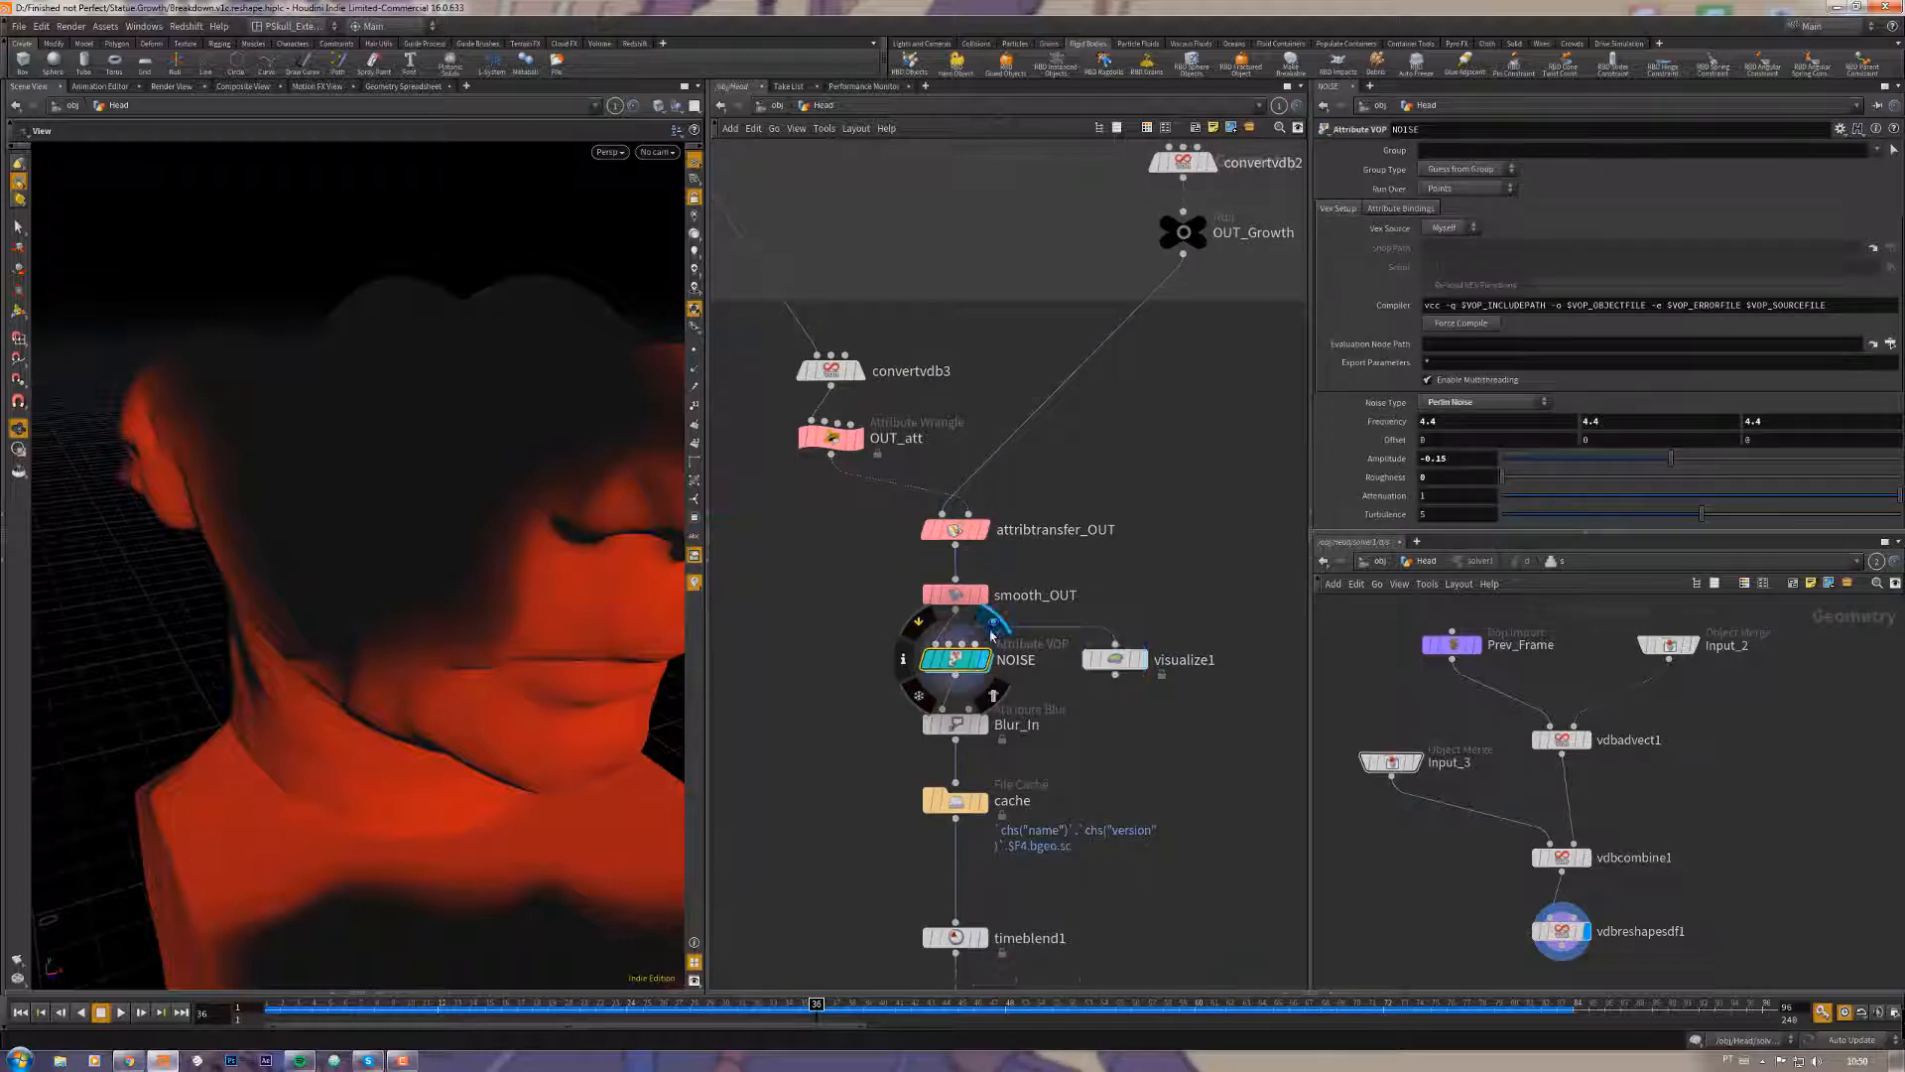
drag(449, 417, 474, 484)
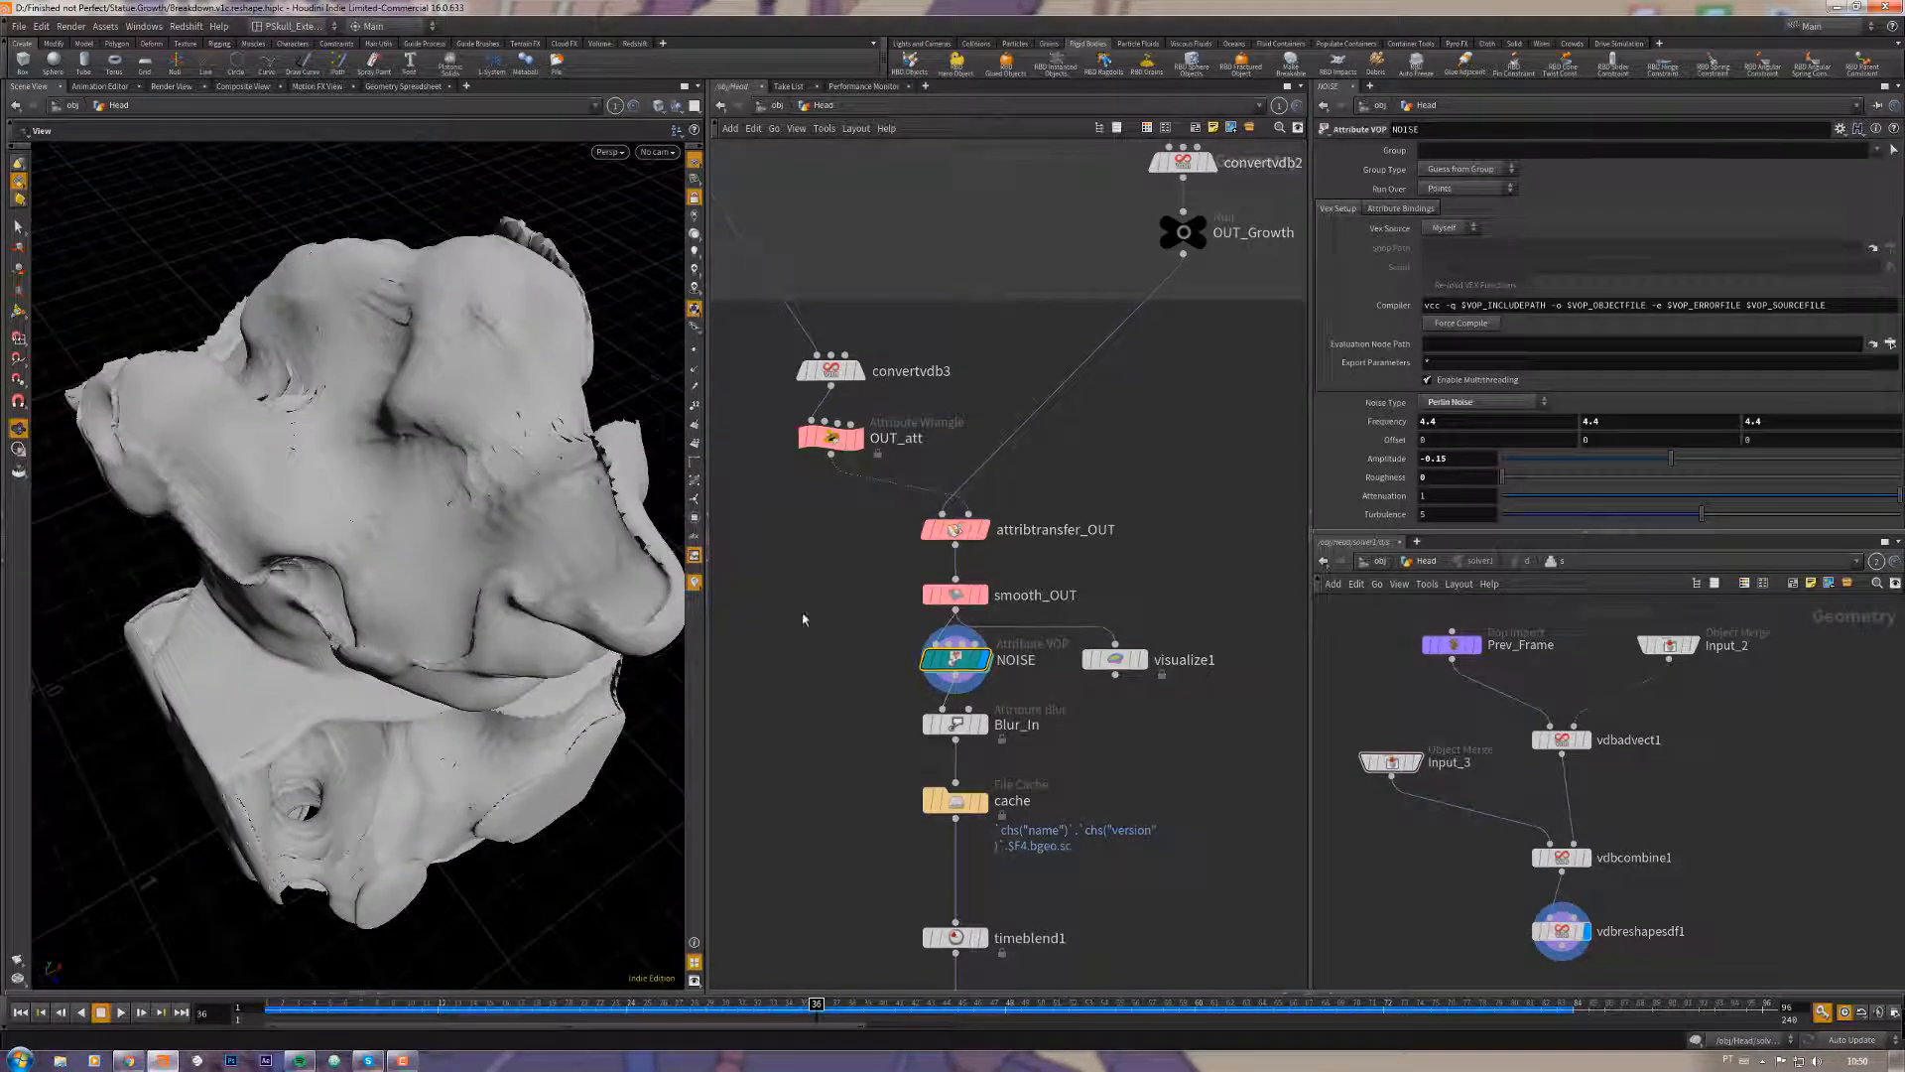
Step: Display Blur_In, review its attribute blur settings and inspect the smoothed growth mesh
click(981, 722)
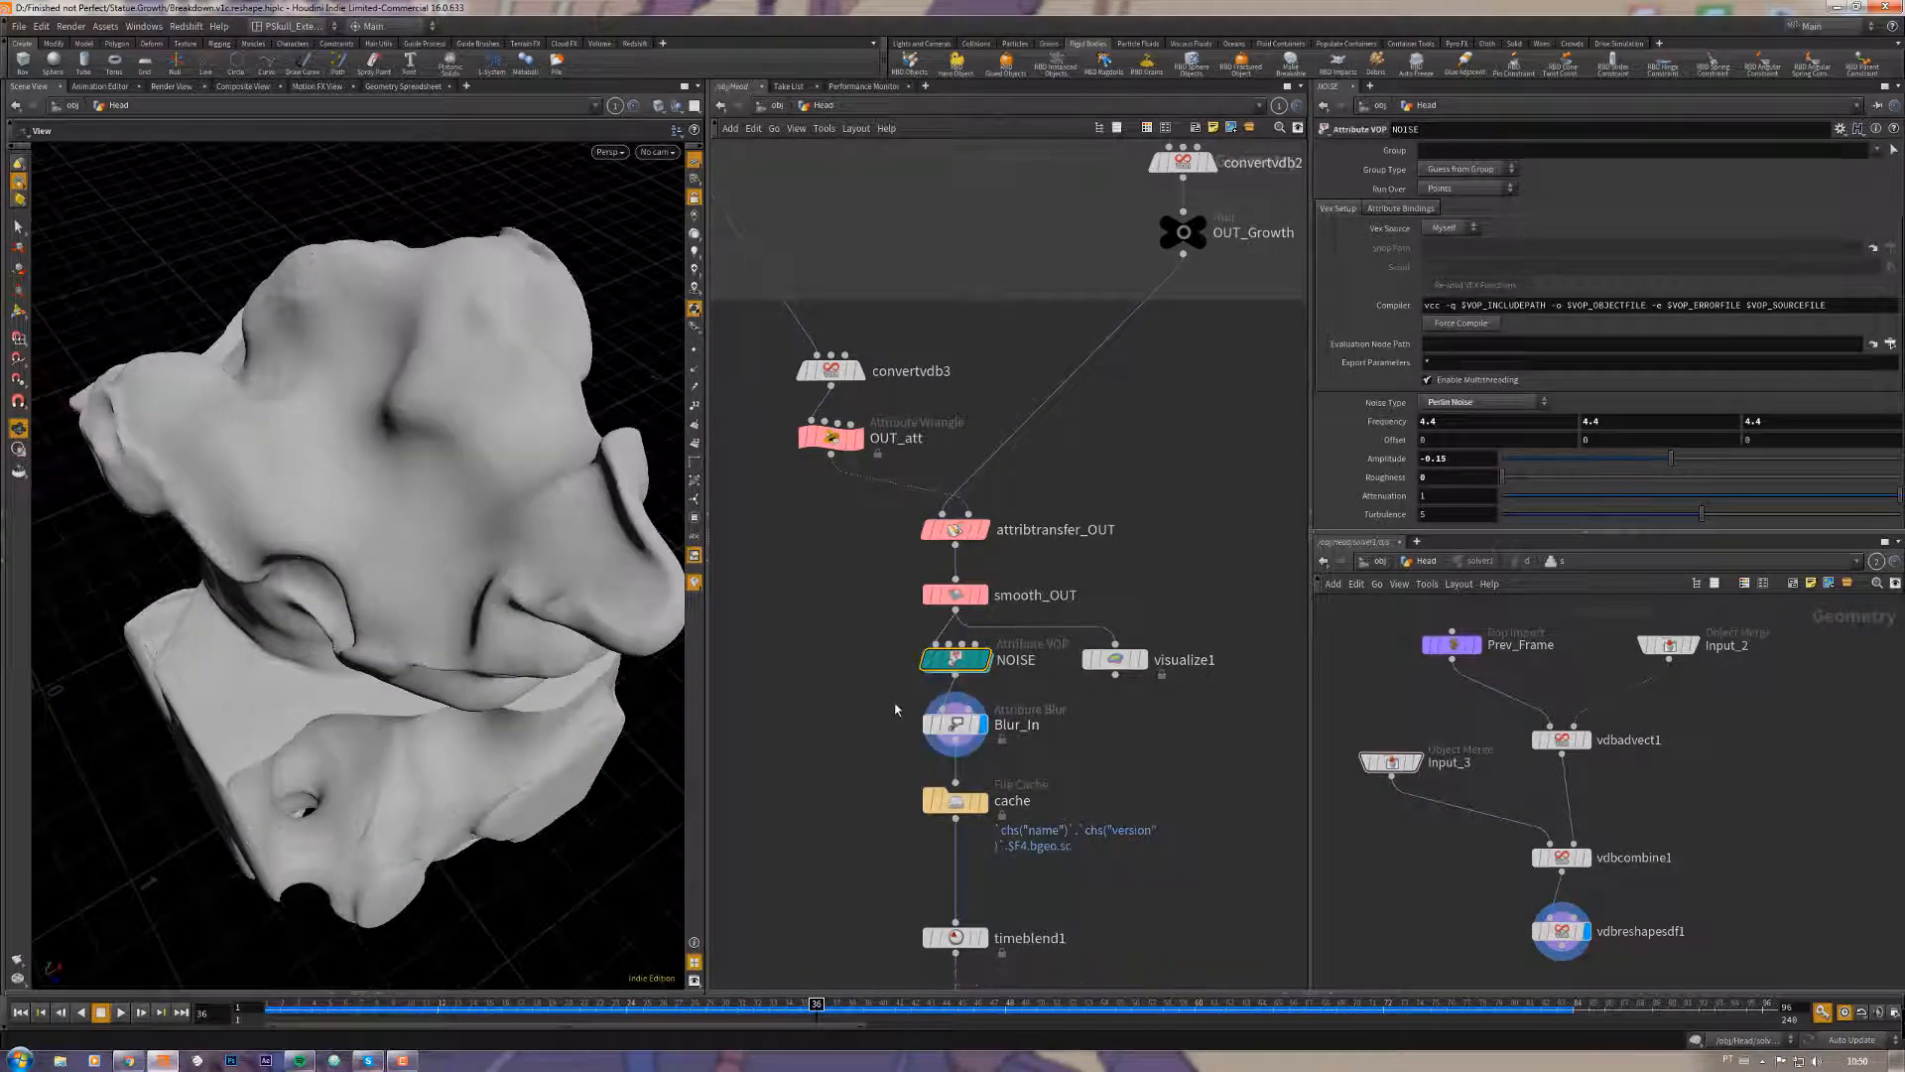
click(941, 726)
drag(547, 603, 460, 426)
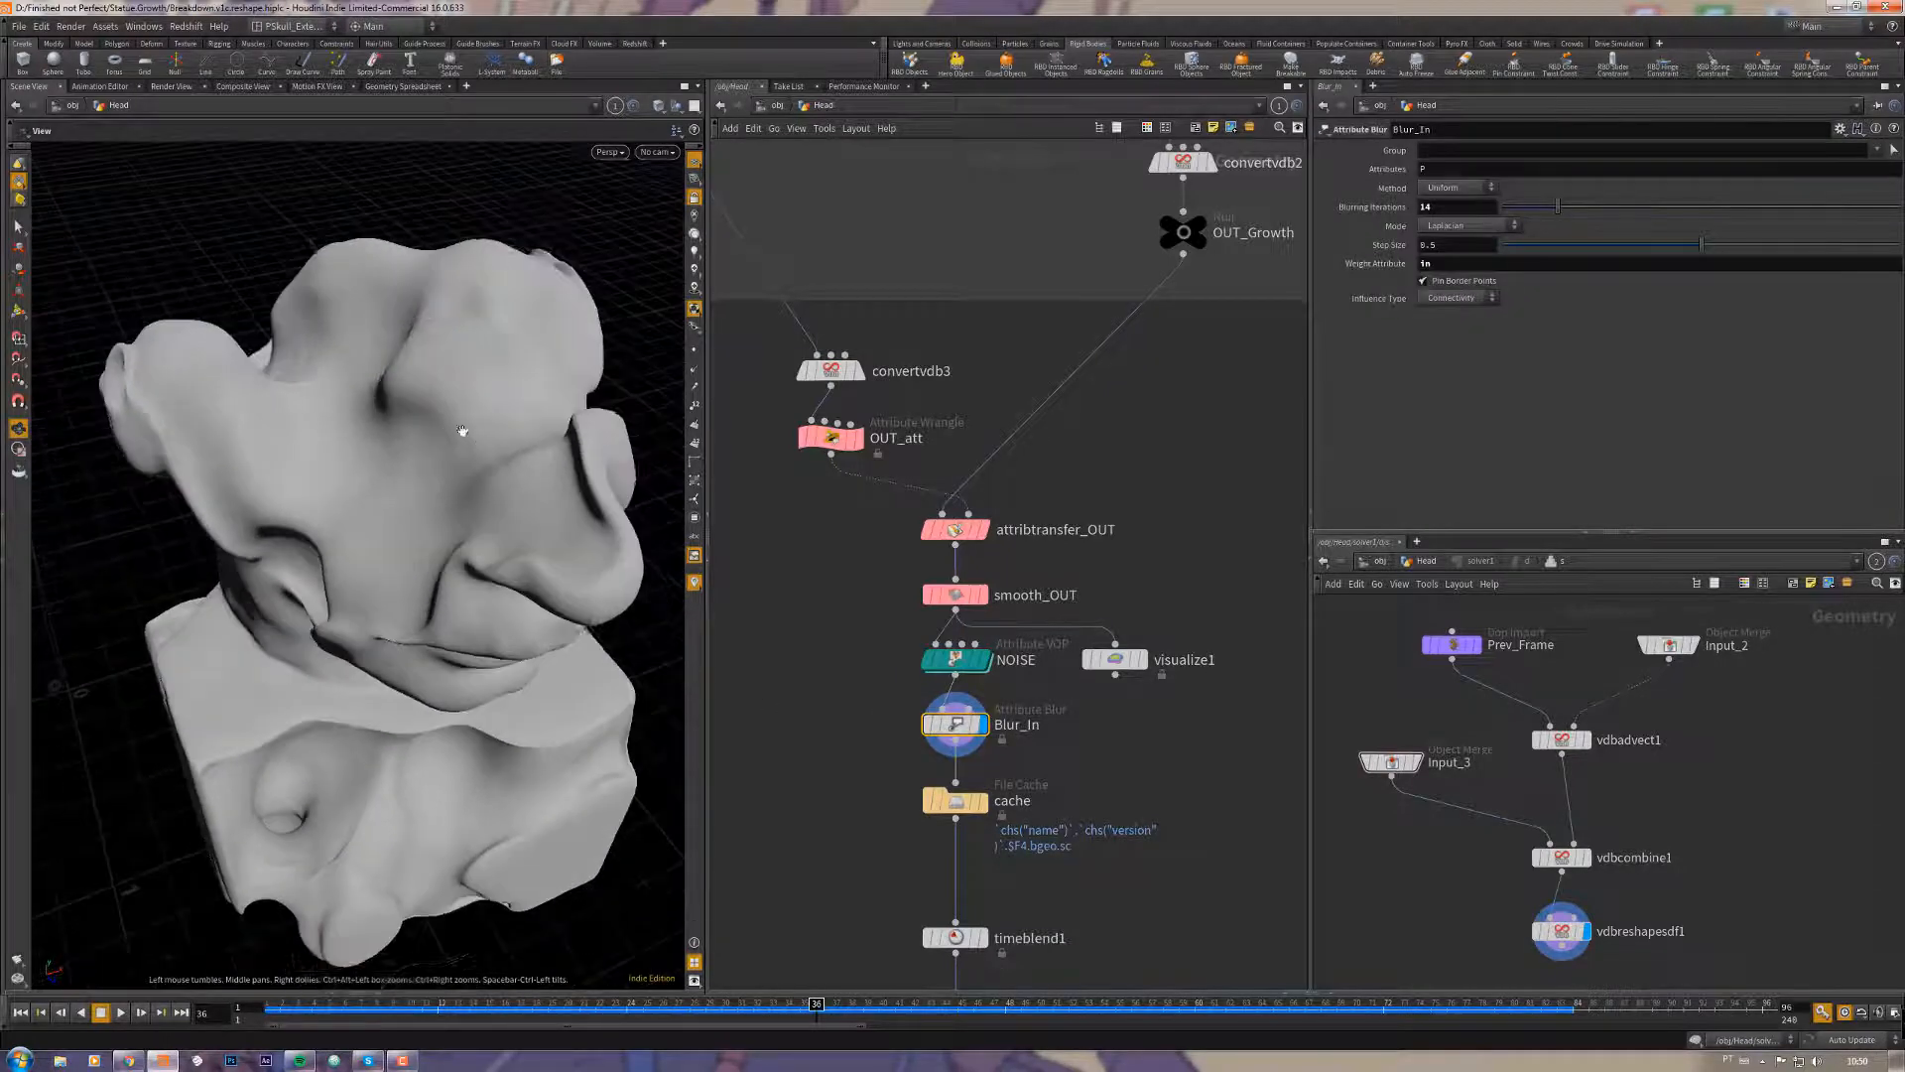
Step: Display NOISE again, open its VOP network and review the turbnoise1 and displacenml1 nodes
click(996, 625)
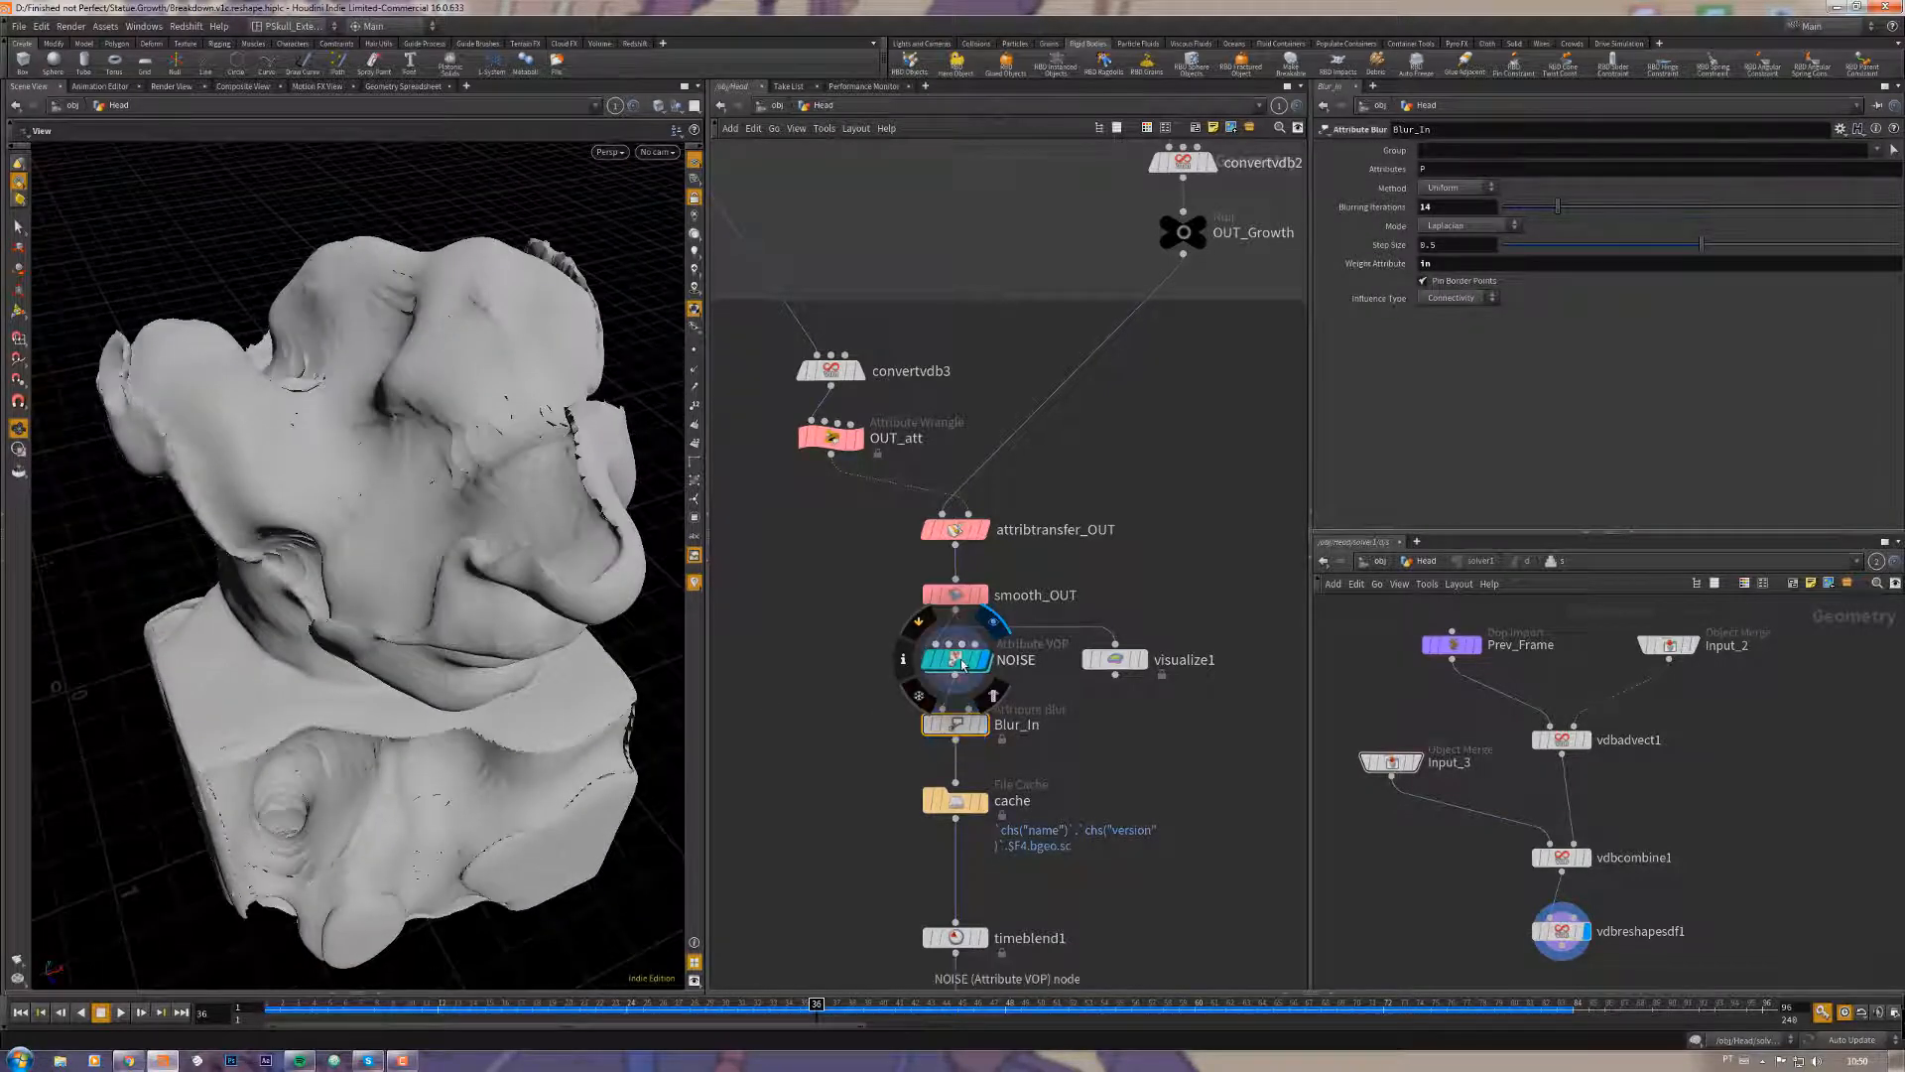
double_click(958, 662)
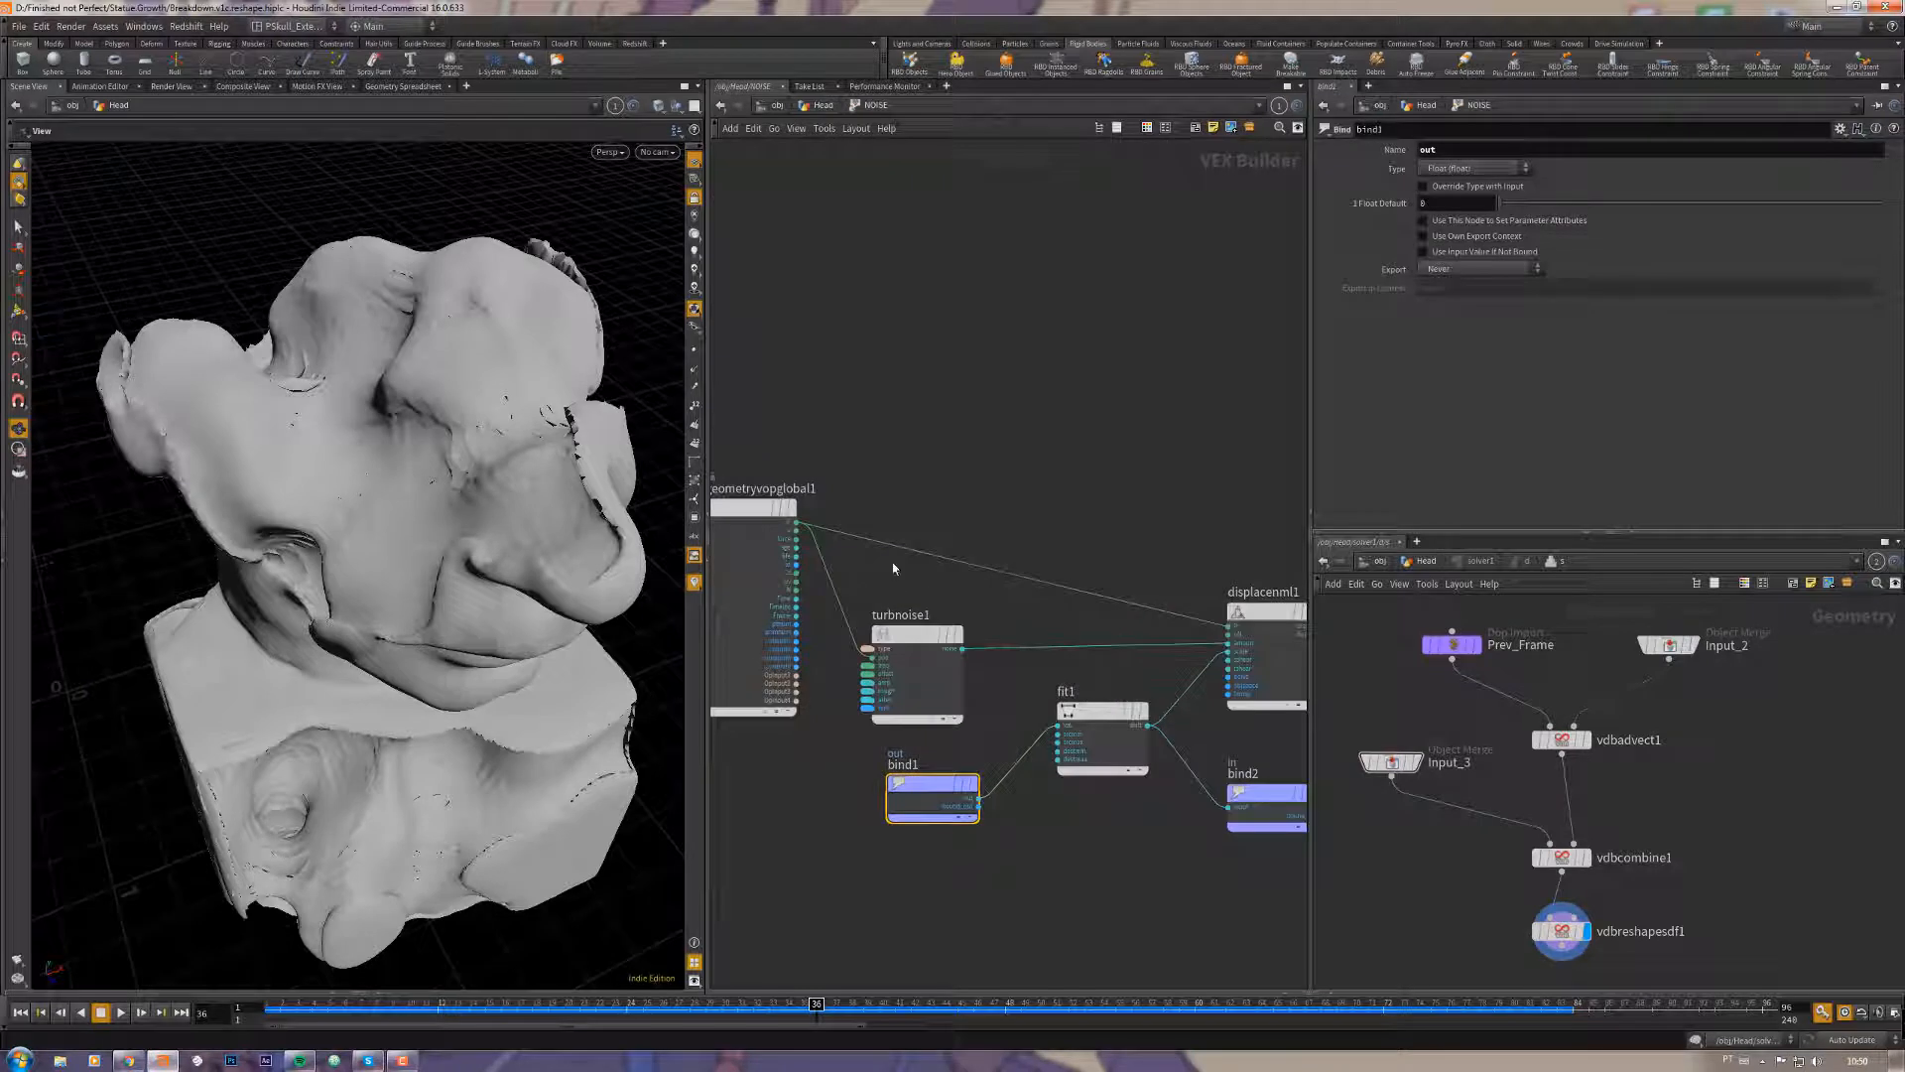
click(915, 635)
middle_drag(1217, 582, 1110, 557)
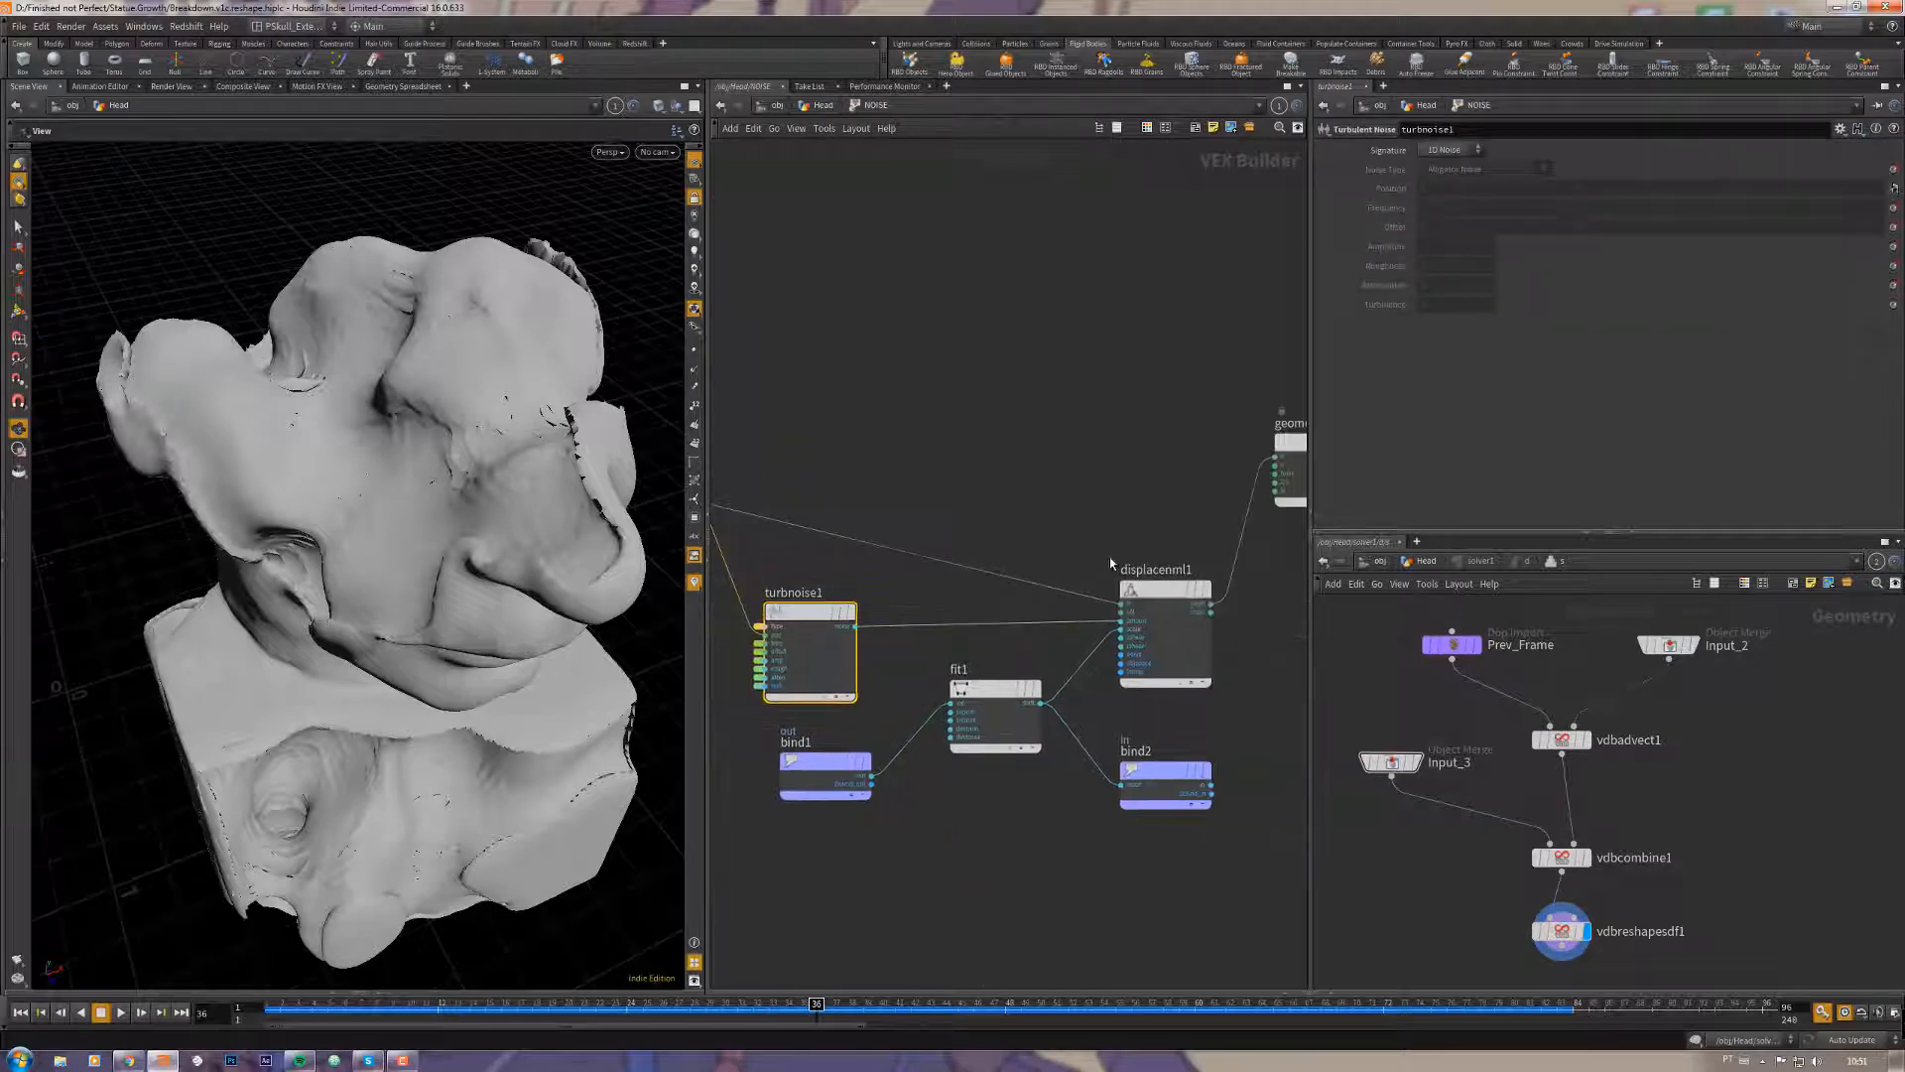
click(1190, 617)
middle_drag(1191, 616, 1100, 621)
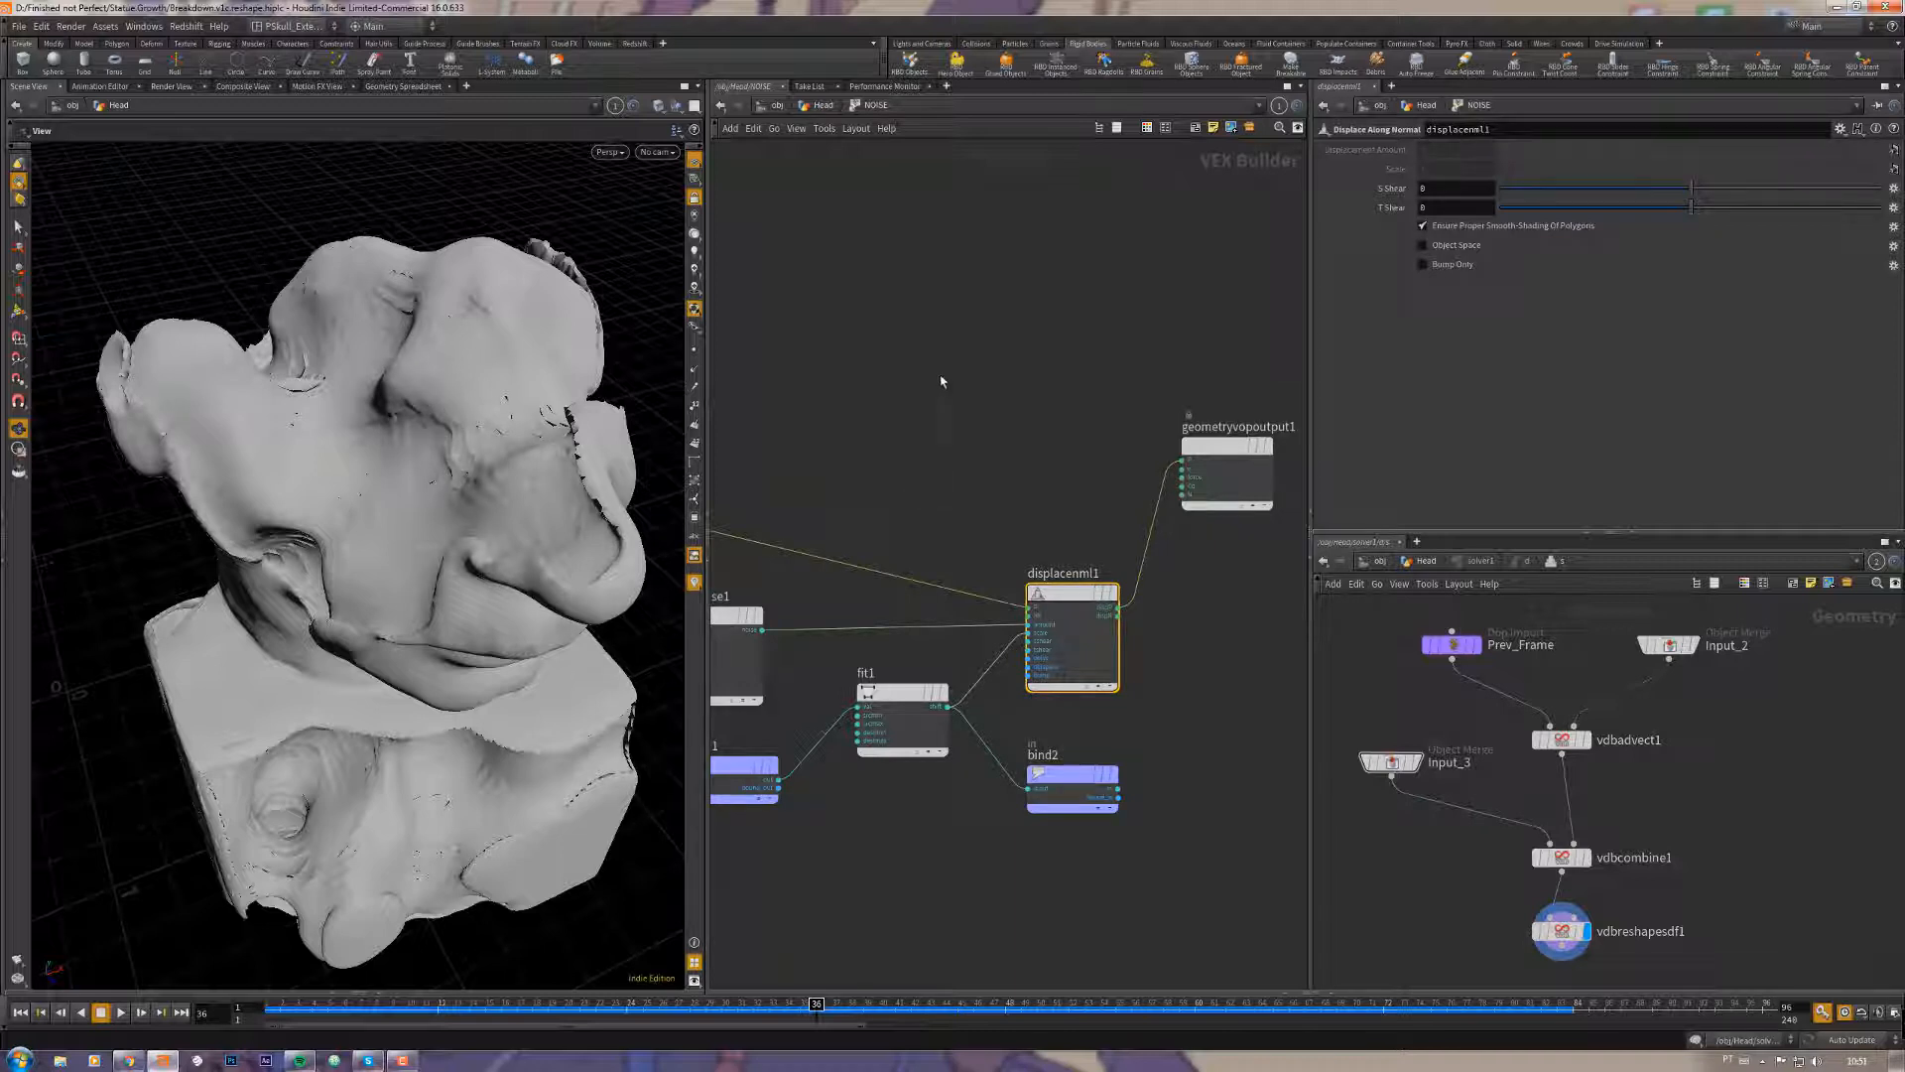
middle_drag(942, 381, 1049, 346)
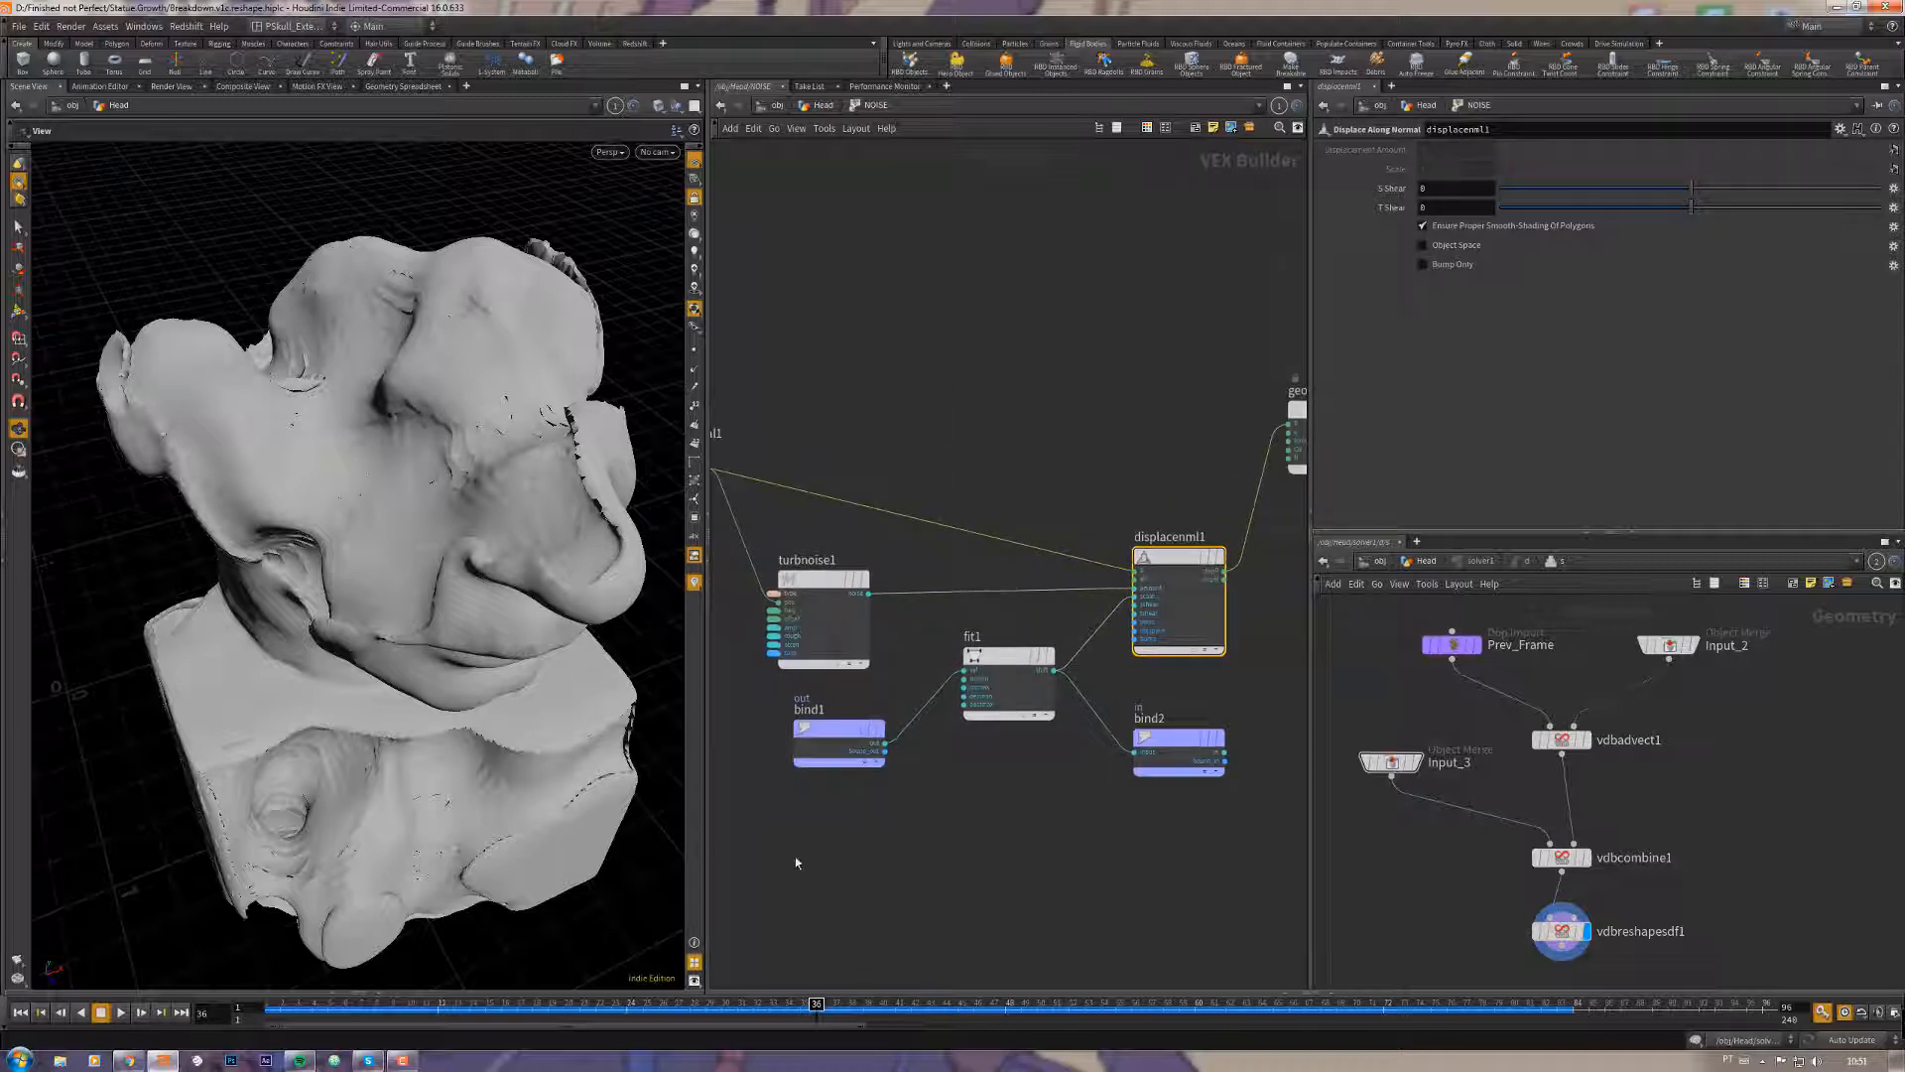
Step: Review bind1, which reads the out attribute, and inspect the displaced mesh from several angles
click(838, 735)
drag(258, 466, 429, 463)
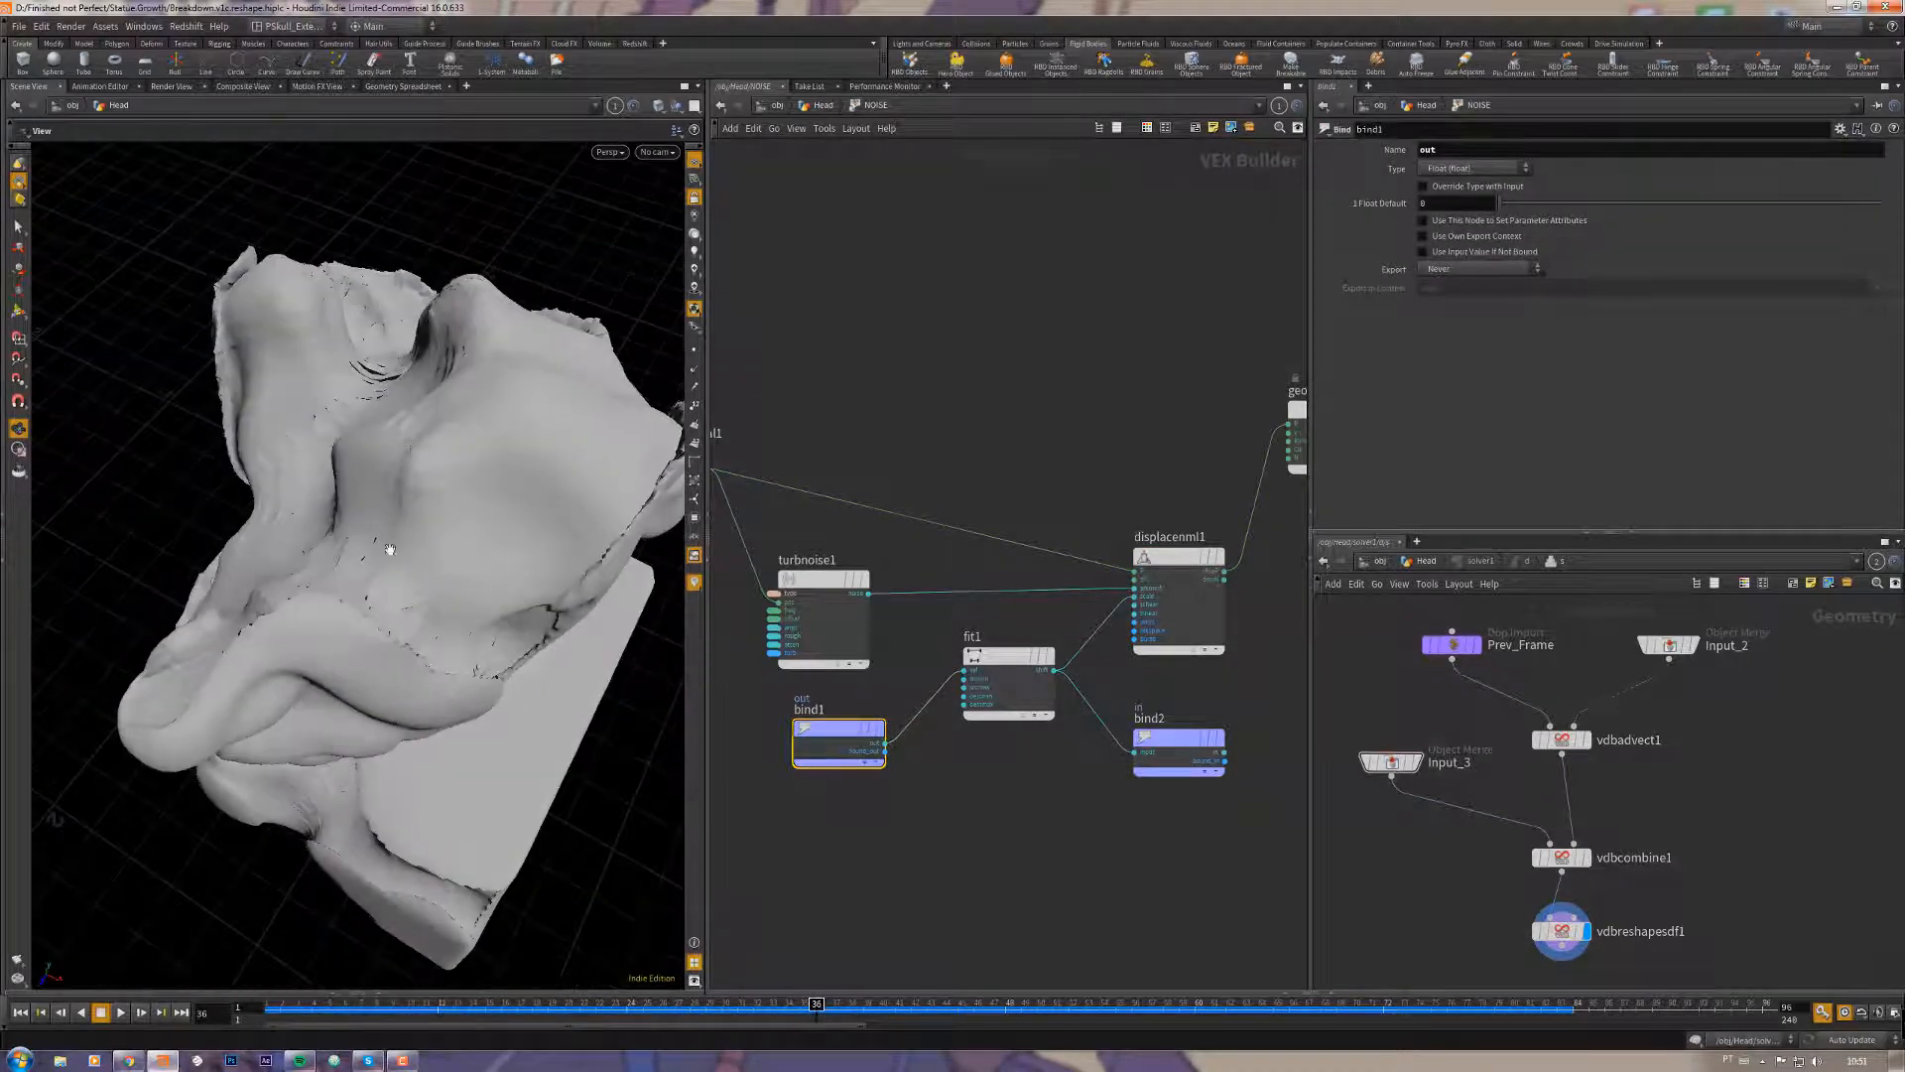
drag(390, 549, 477, 496)
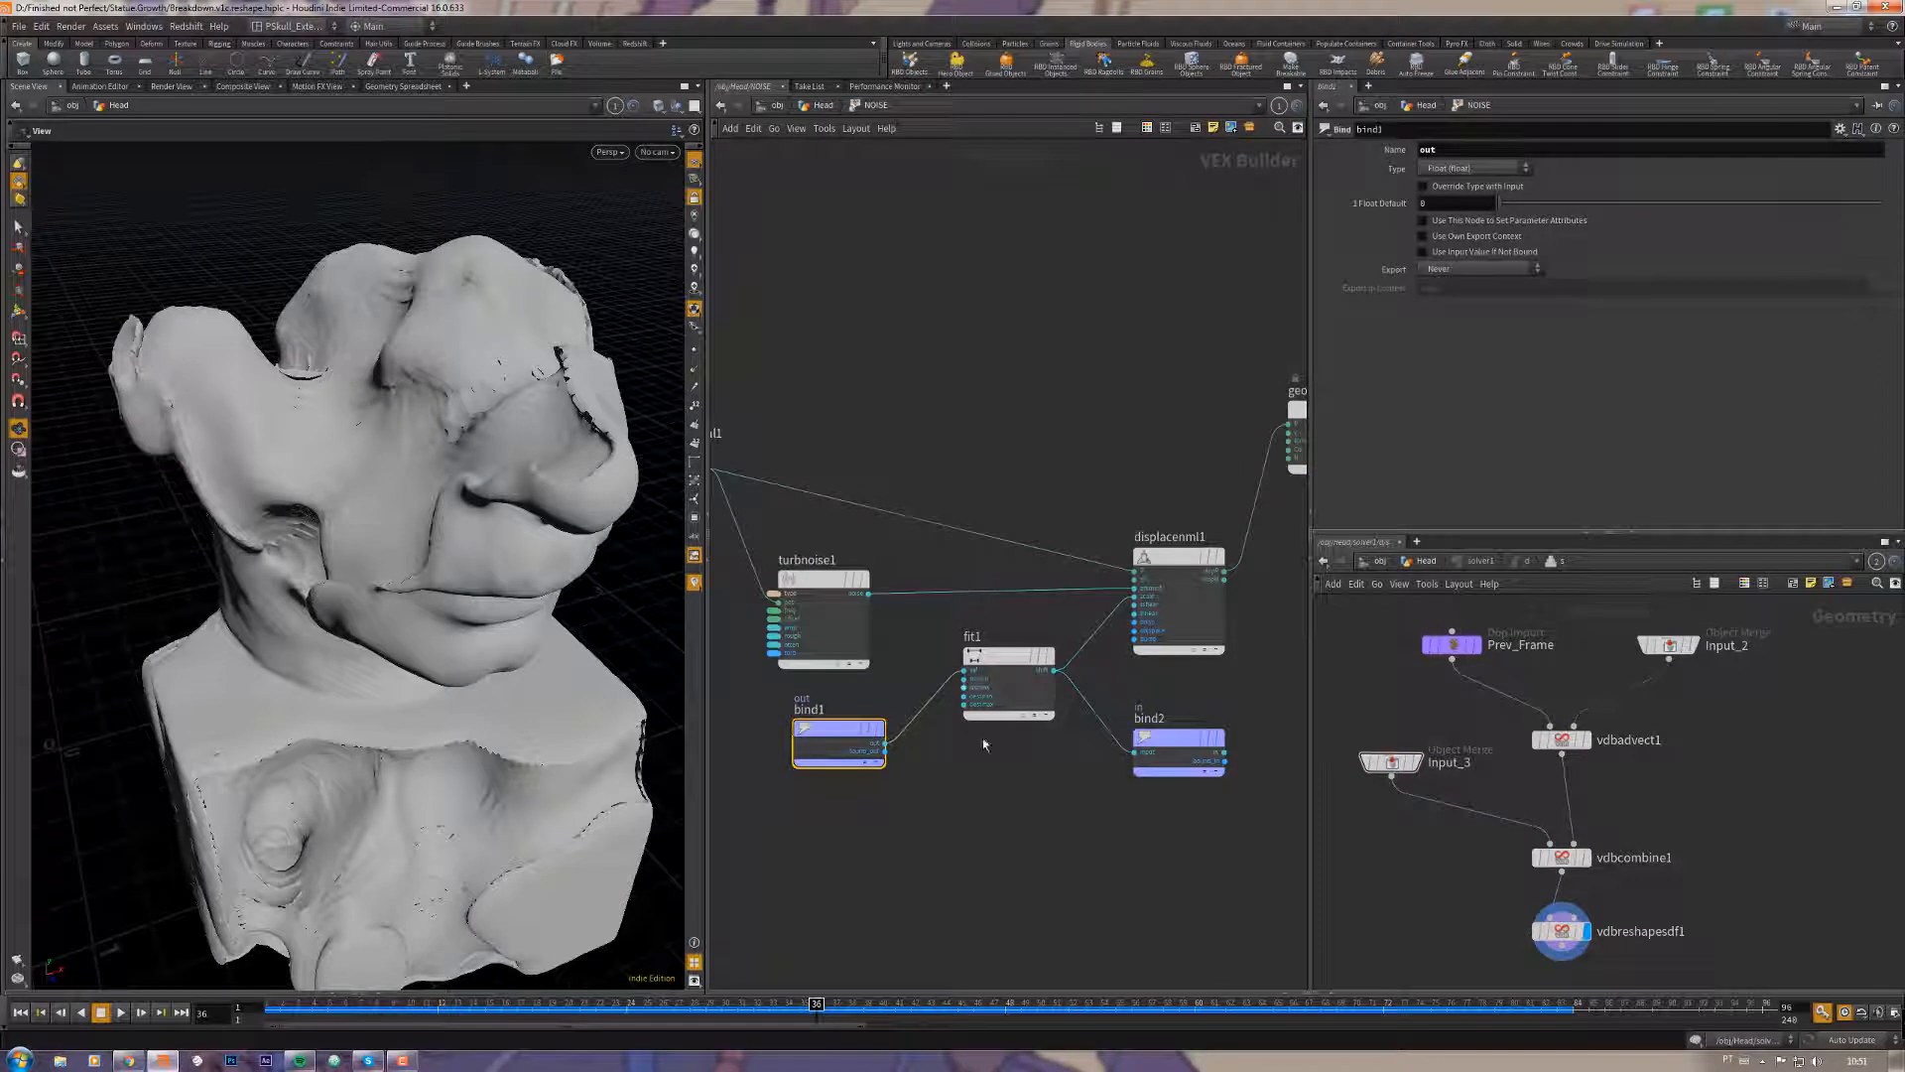
Step: Review the source and destination range of fit1 and its link to displacenml1, inspecting the masked displacement on the mesh
click(992, 685)
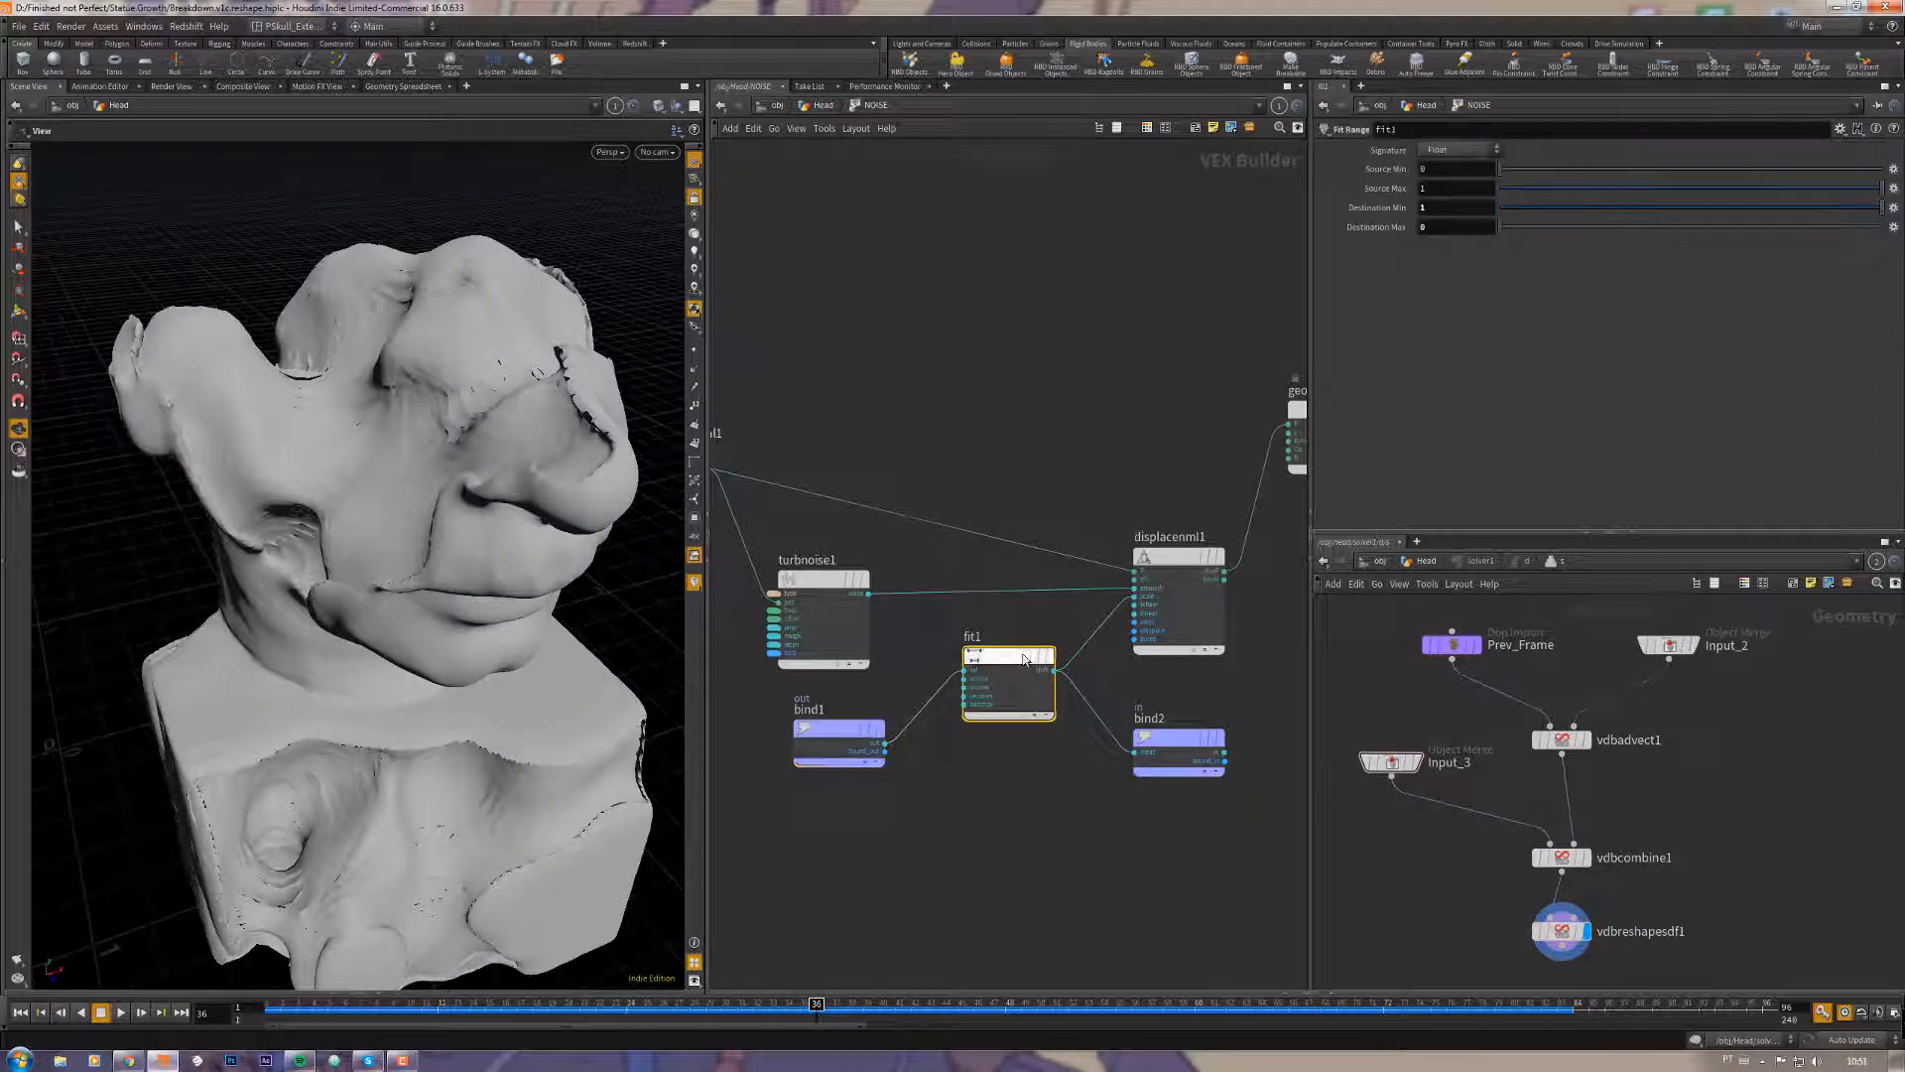
click(1427, 169)
key(Tab)
mouse_move(537, 474)
mouse_down()
mouse_move(518, 440)
mouse_move(394, 411)
mouse_up()
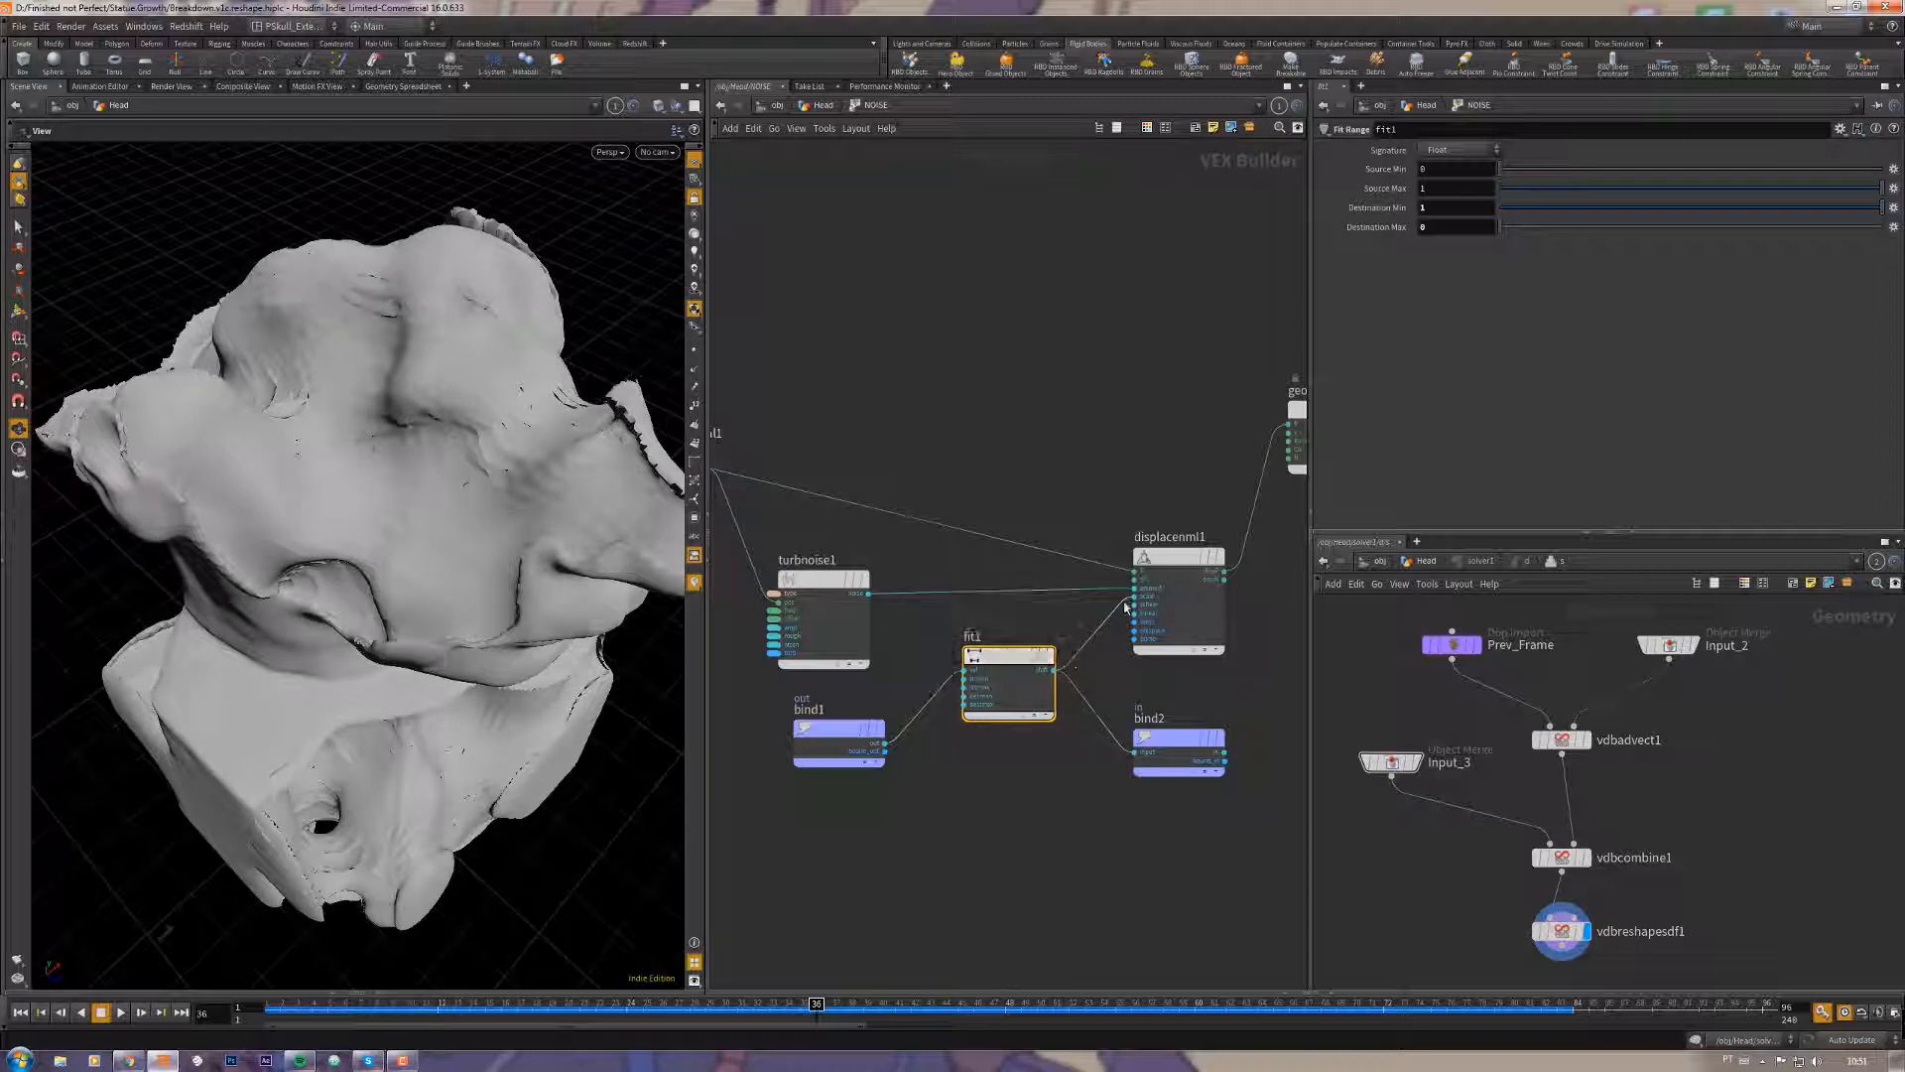
click(1169, 572)
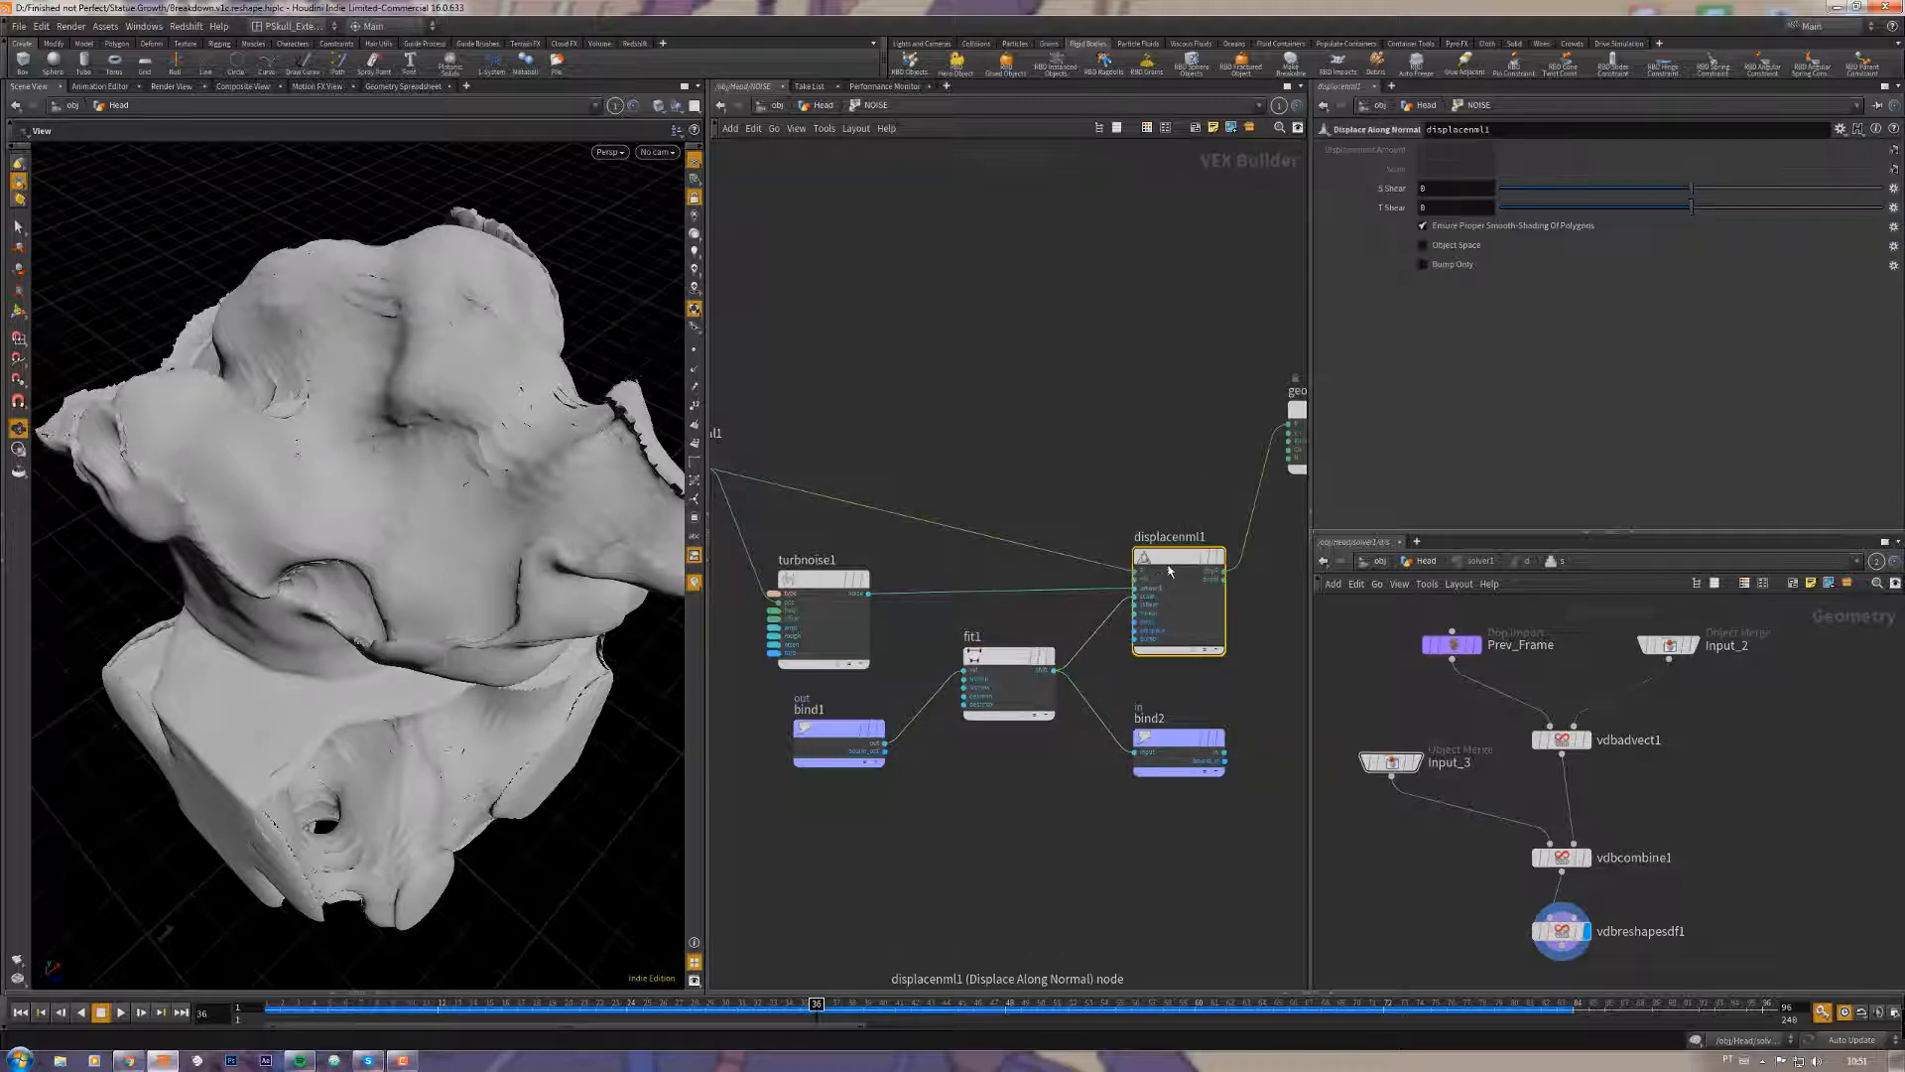
mouse_move(517, 518)
mouse_down()
mouse_move(480, 514)
mouse_move(376, 327)
mouse_up()
drag(391, 493, 264, 621)
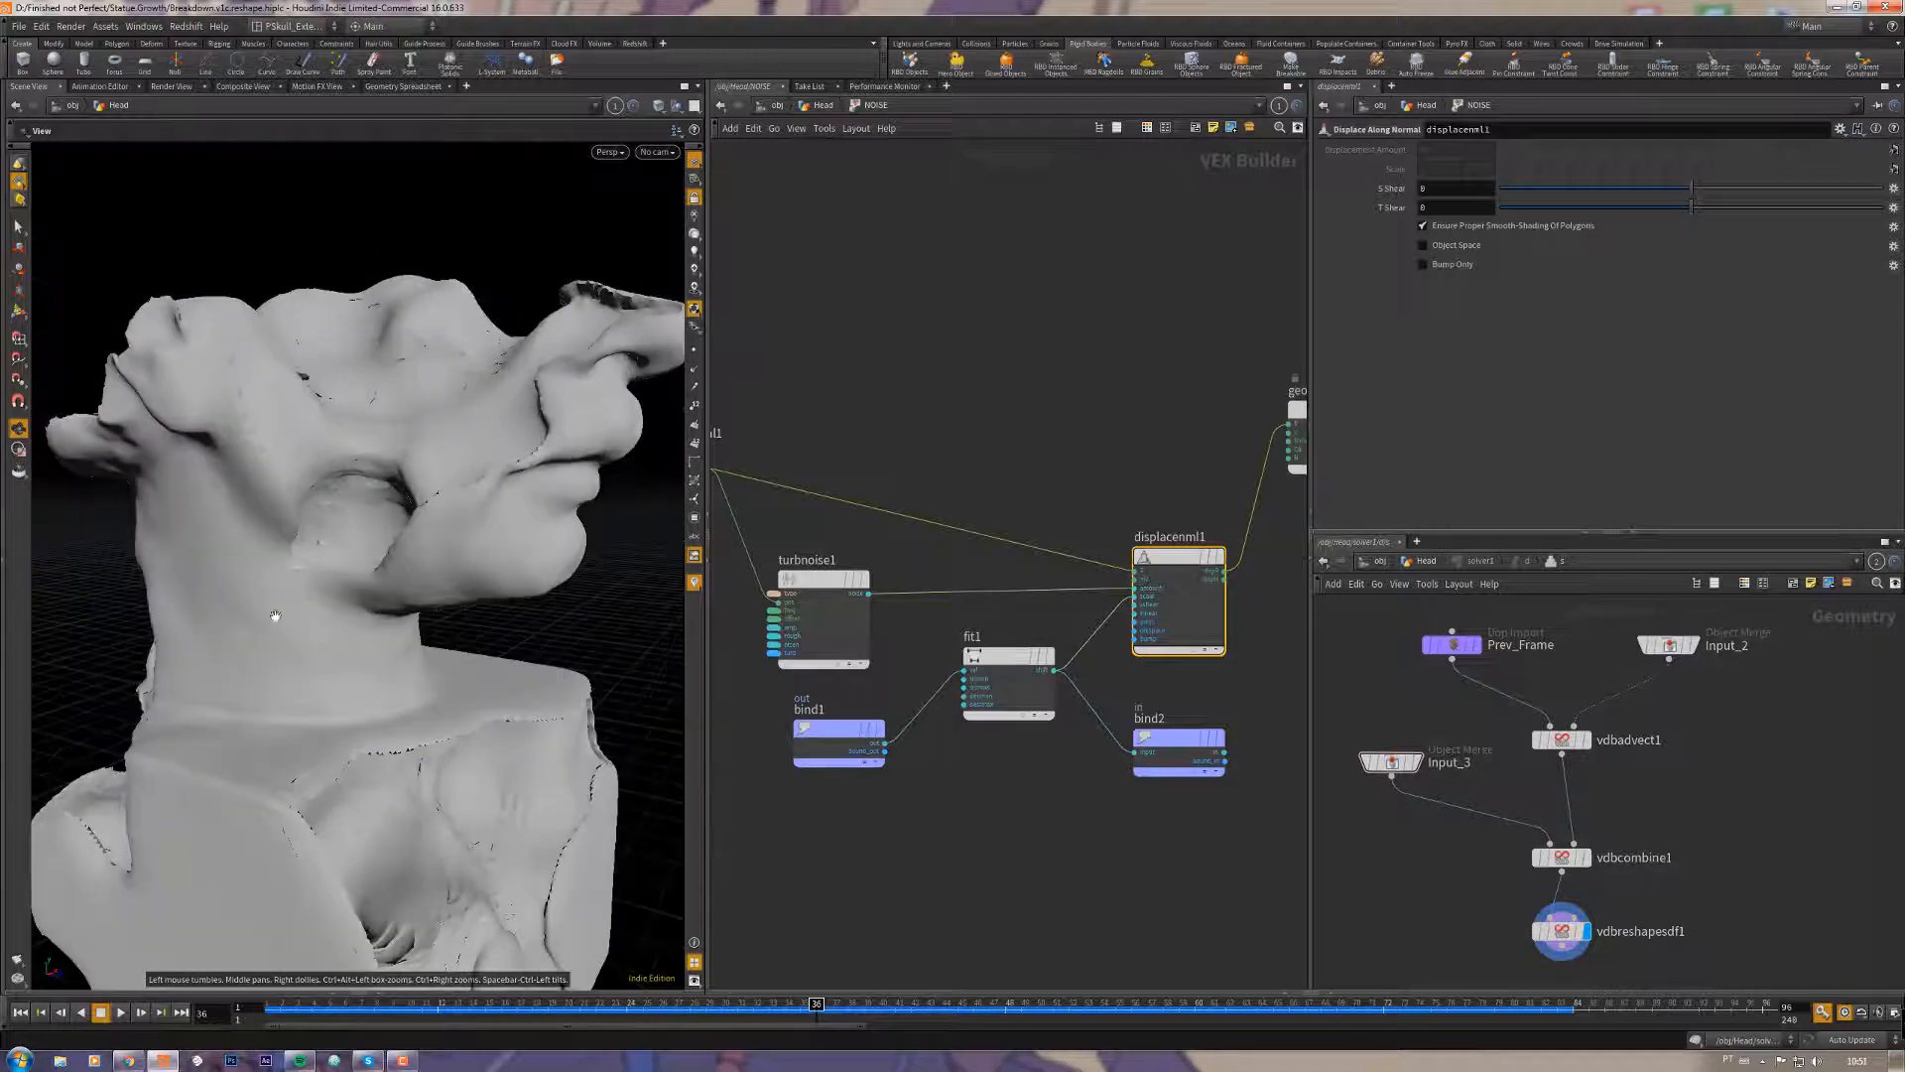
Step: Review how fit1 feeds bind2, which exports the in attribute, and inspect the growth area from above
middle_drag(992, 695, 966, 678)
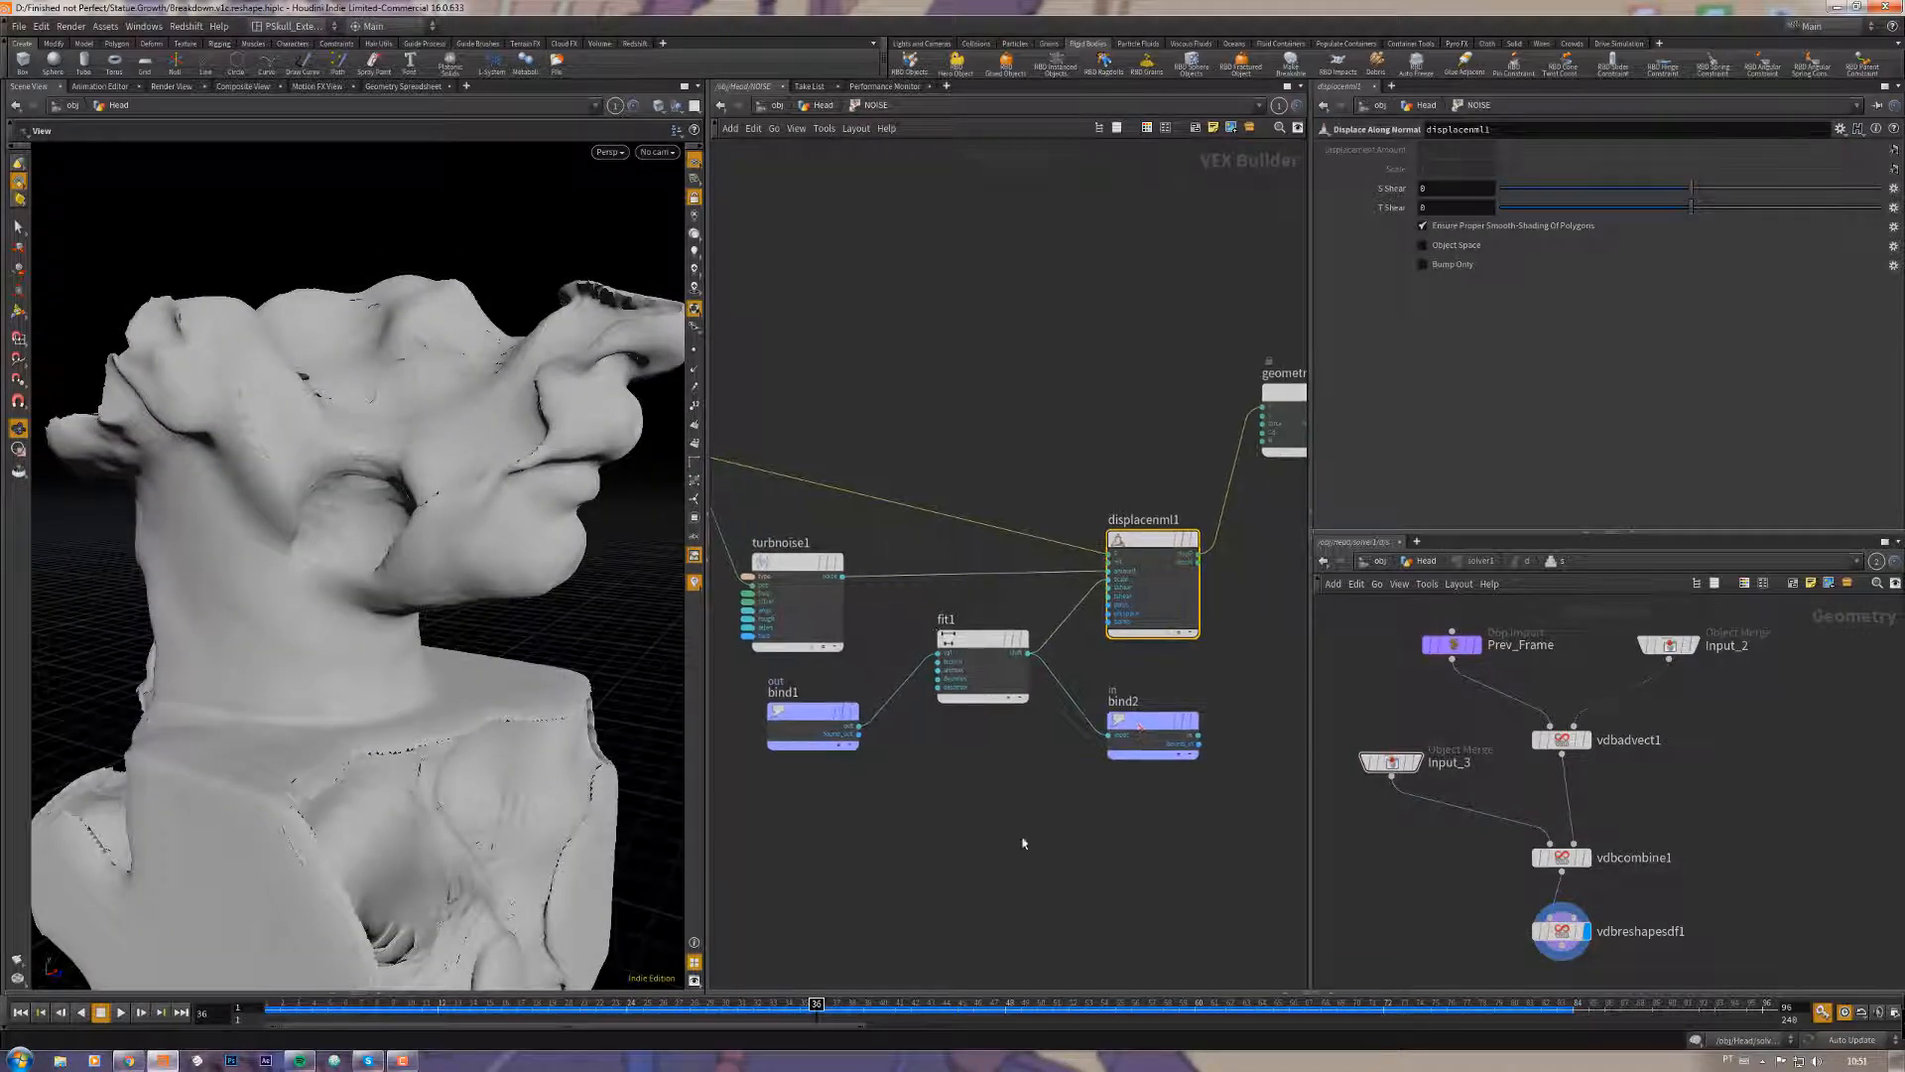
click(988, 655)
click(1143, 734)
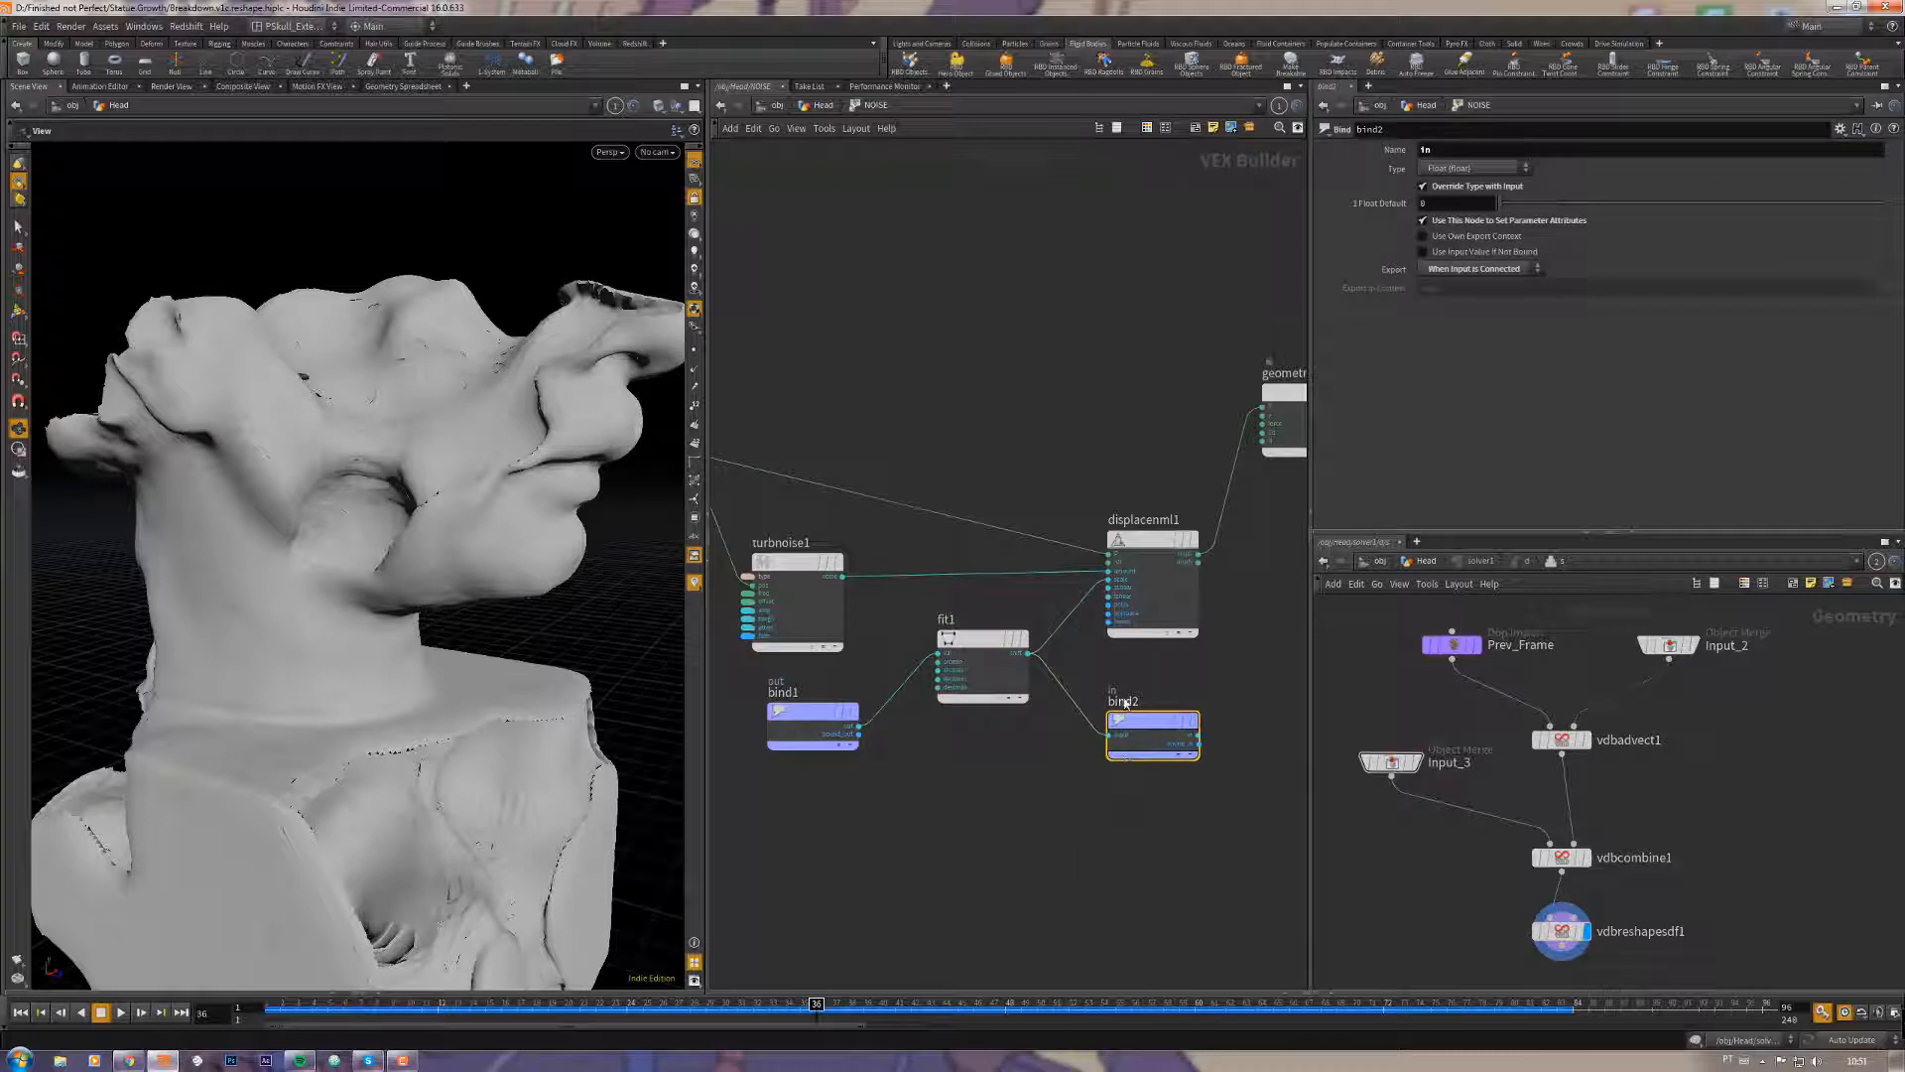
drag(506, 421, 280, 425)
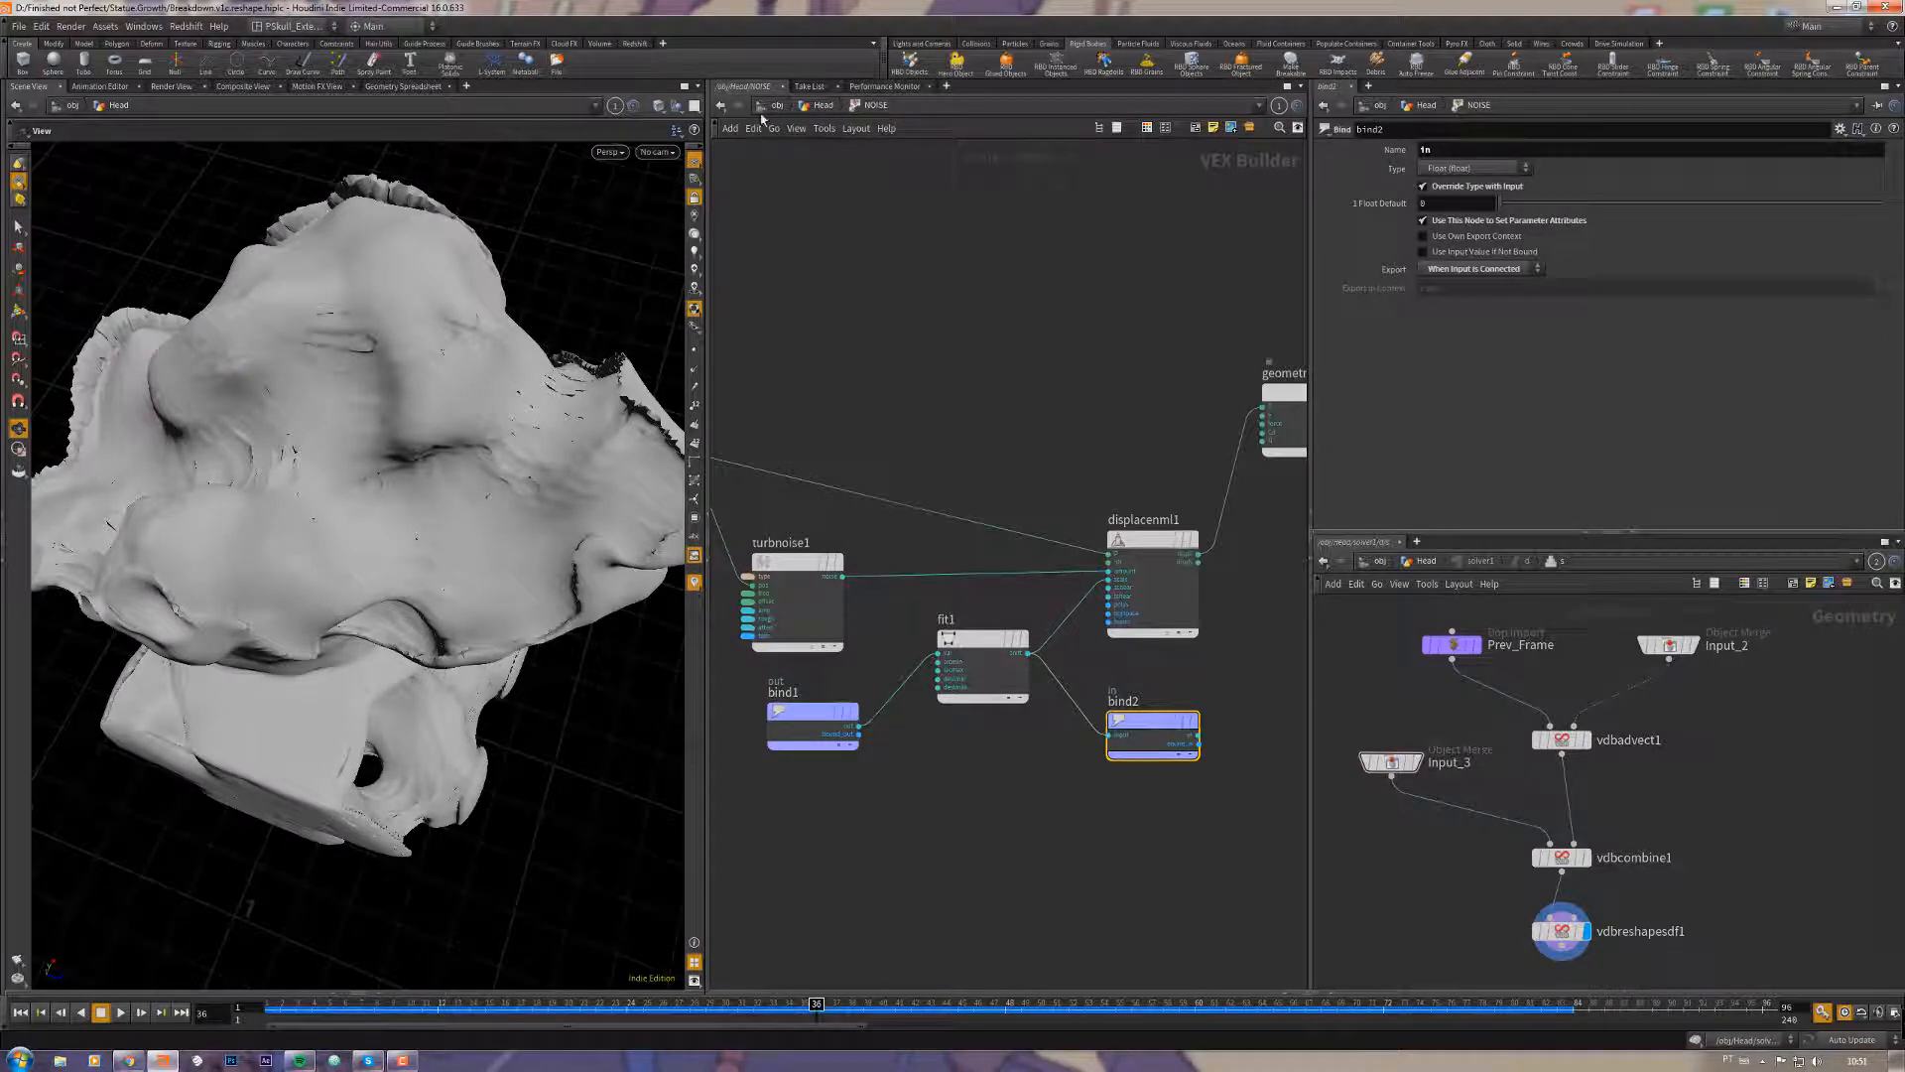
Step: Return to the Head network, display Blur_In and examine its weight attribute and the blurred mesh
click(823, 106)
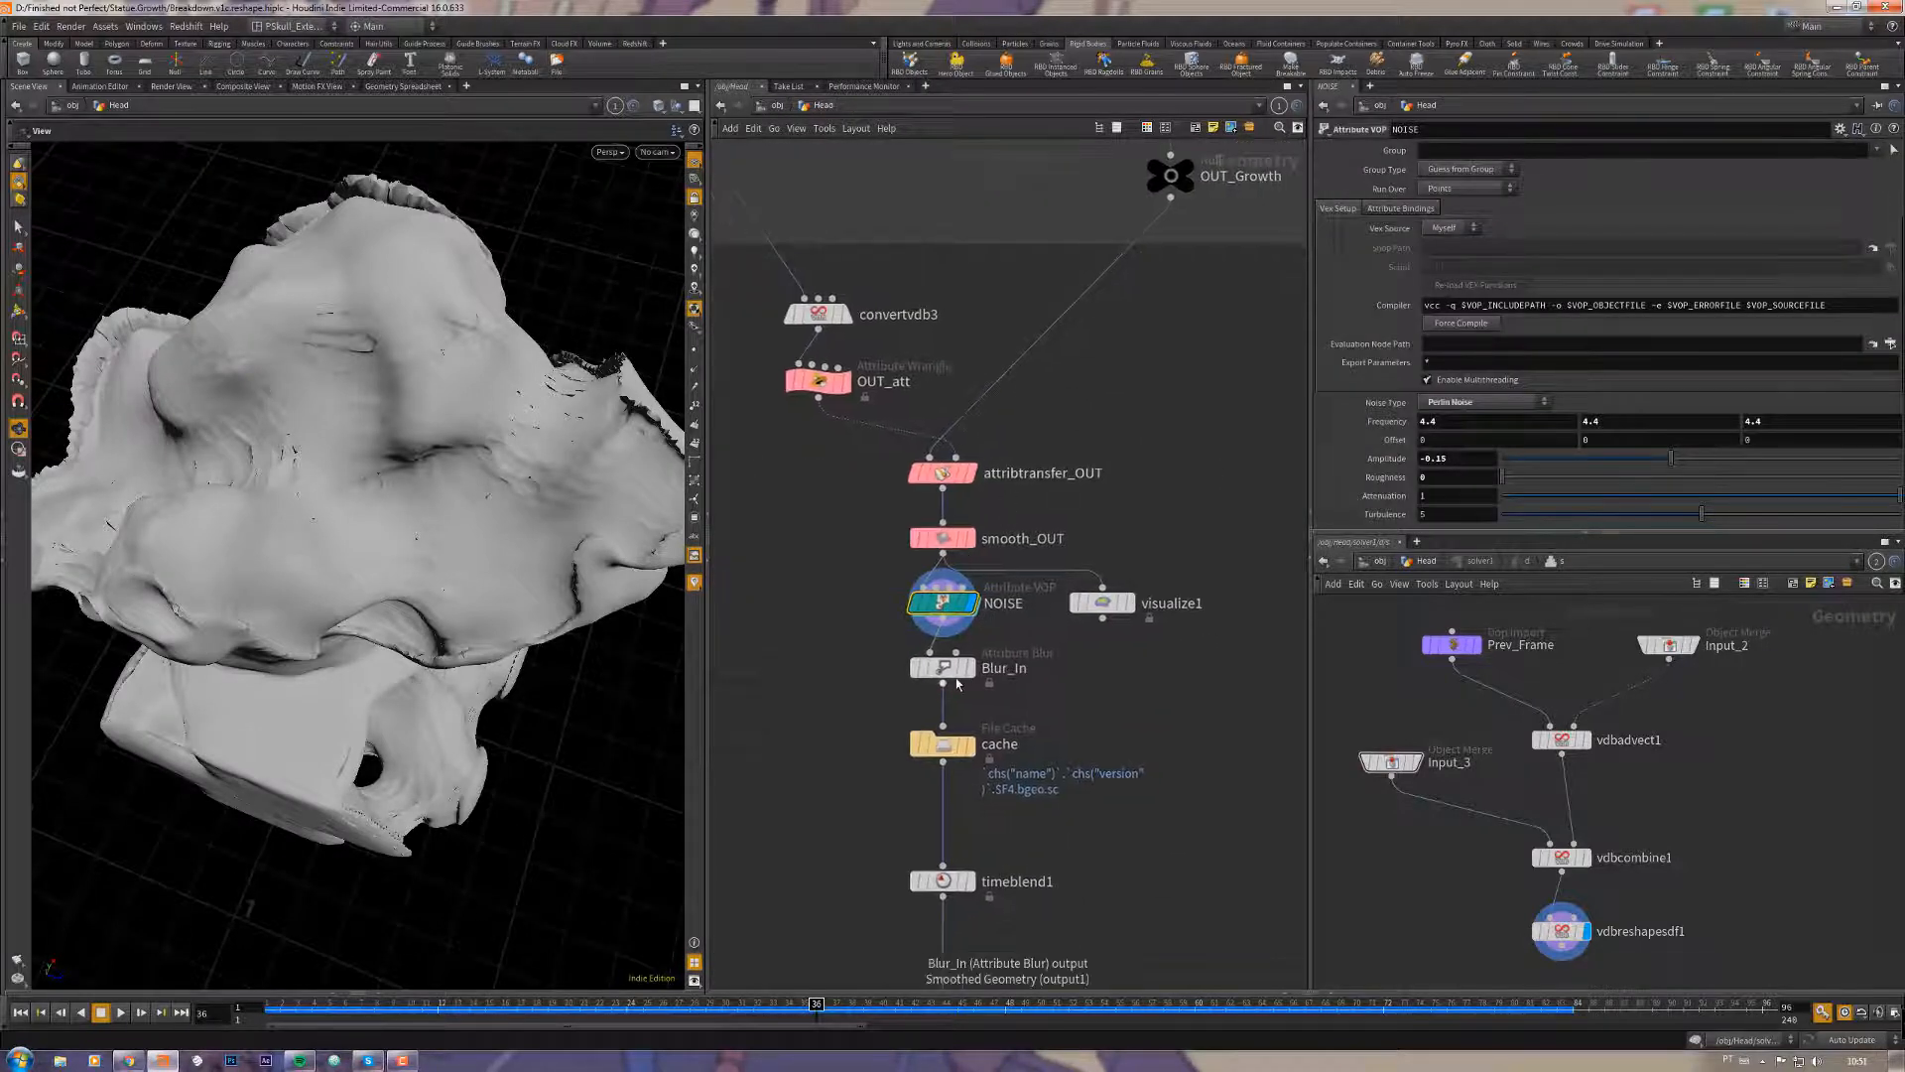
click(973, 667)
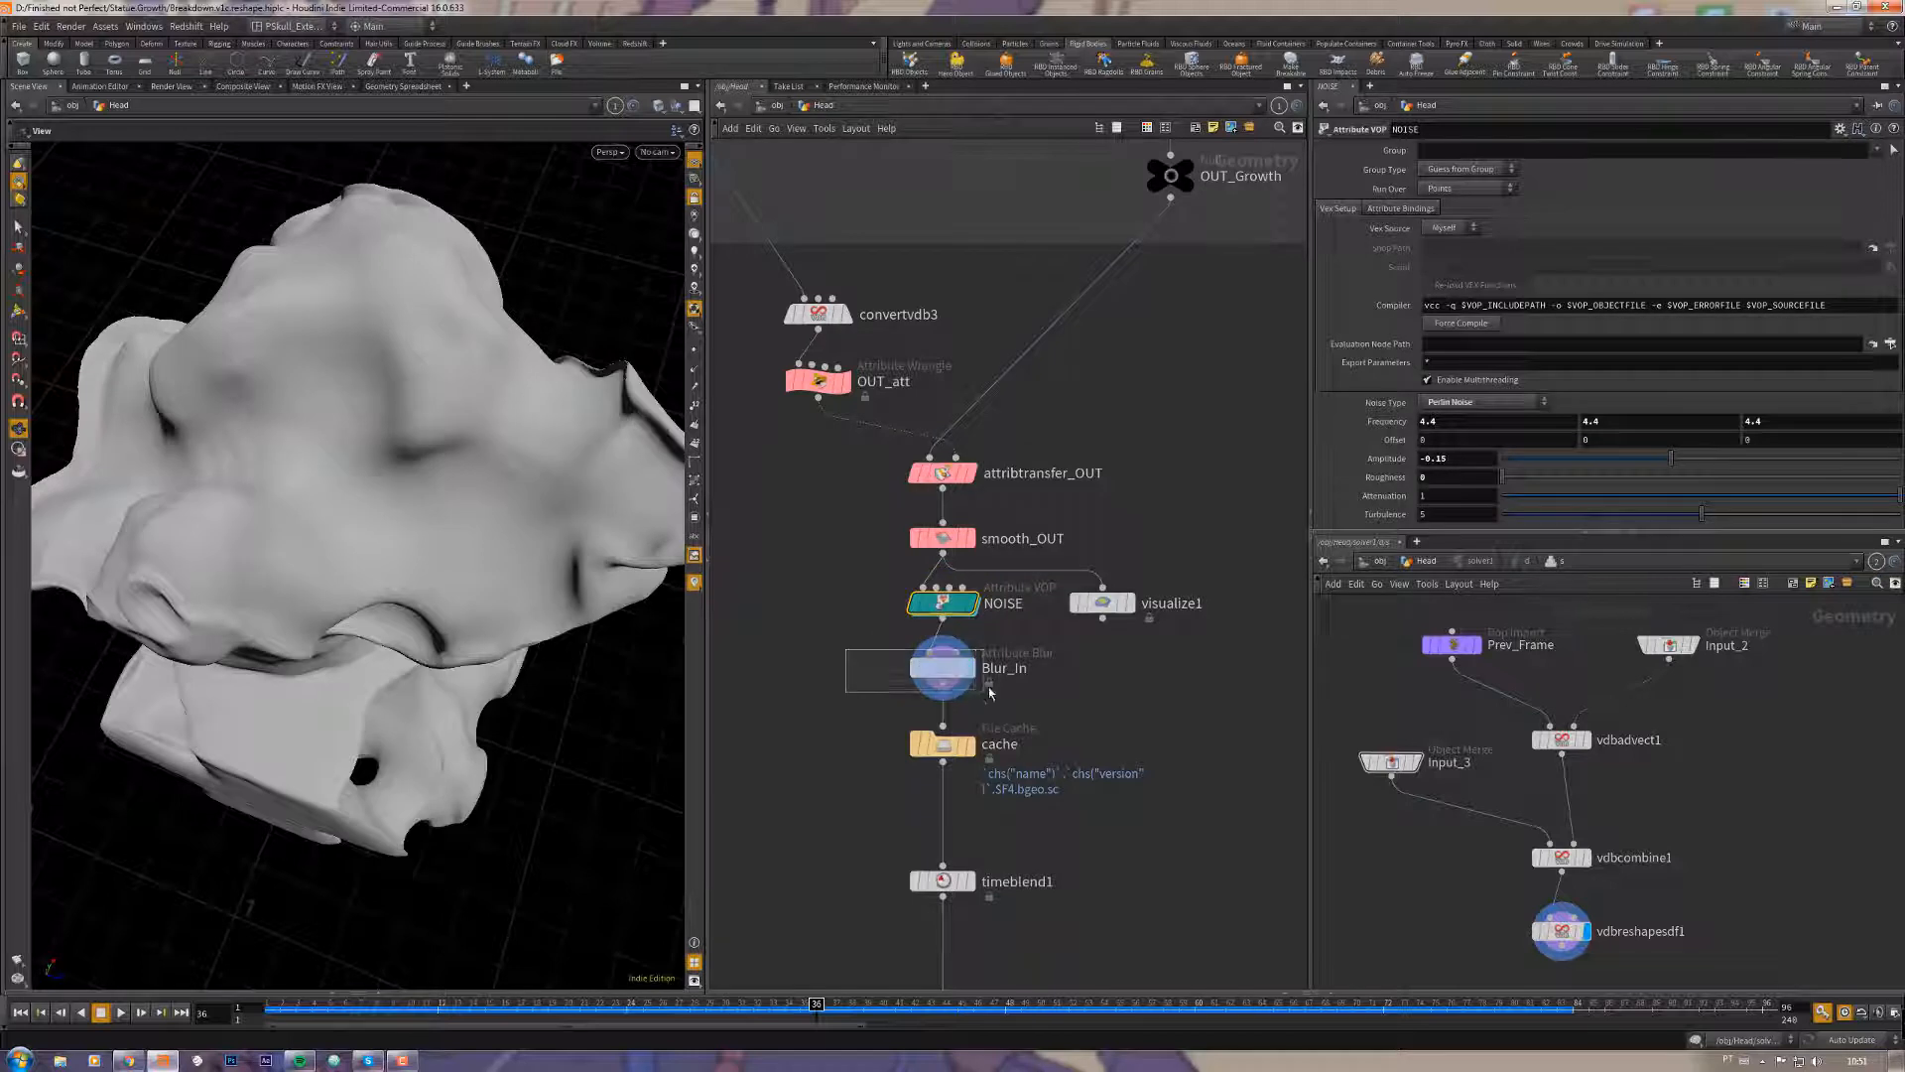
click(914, 669)
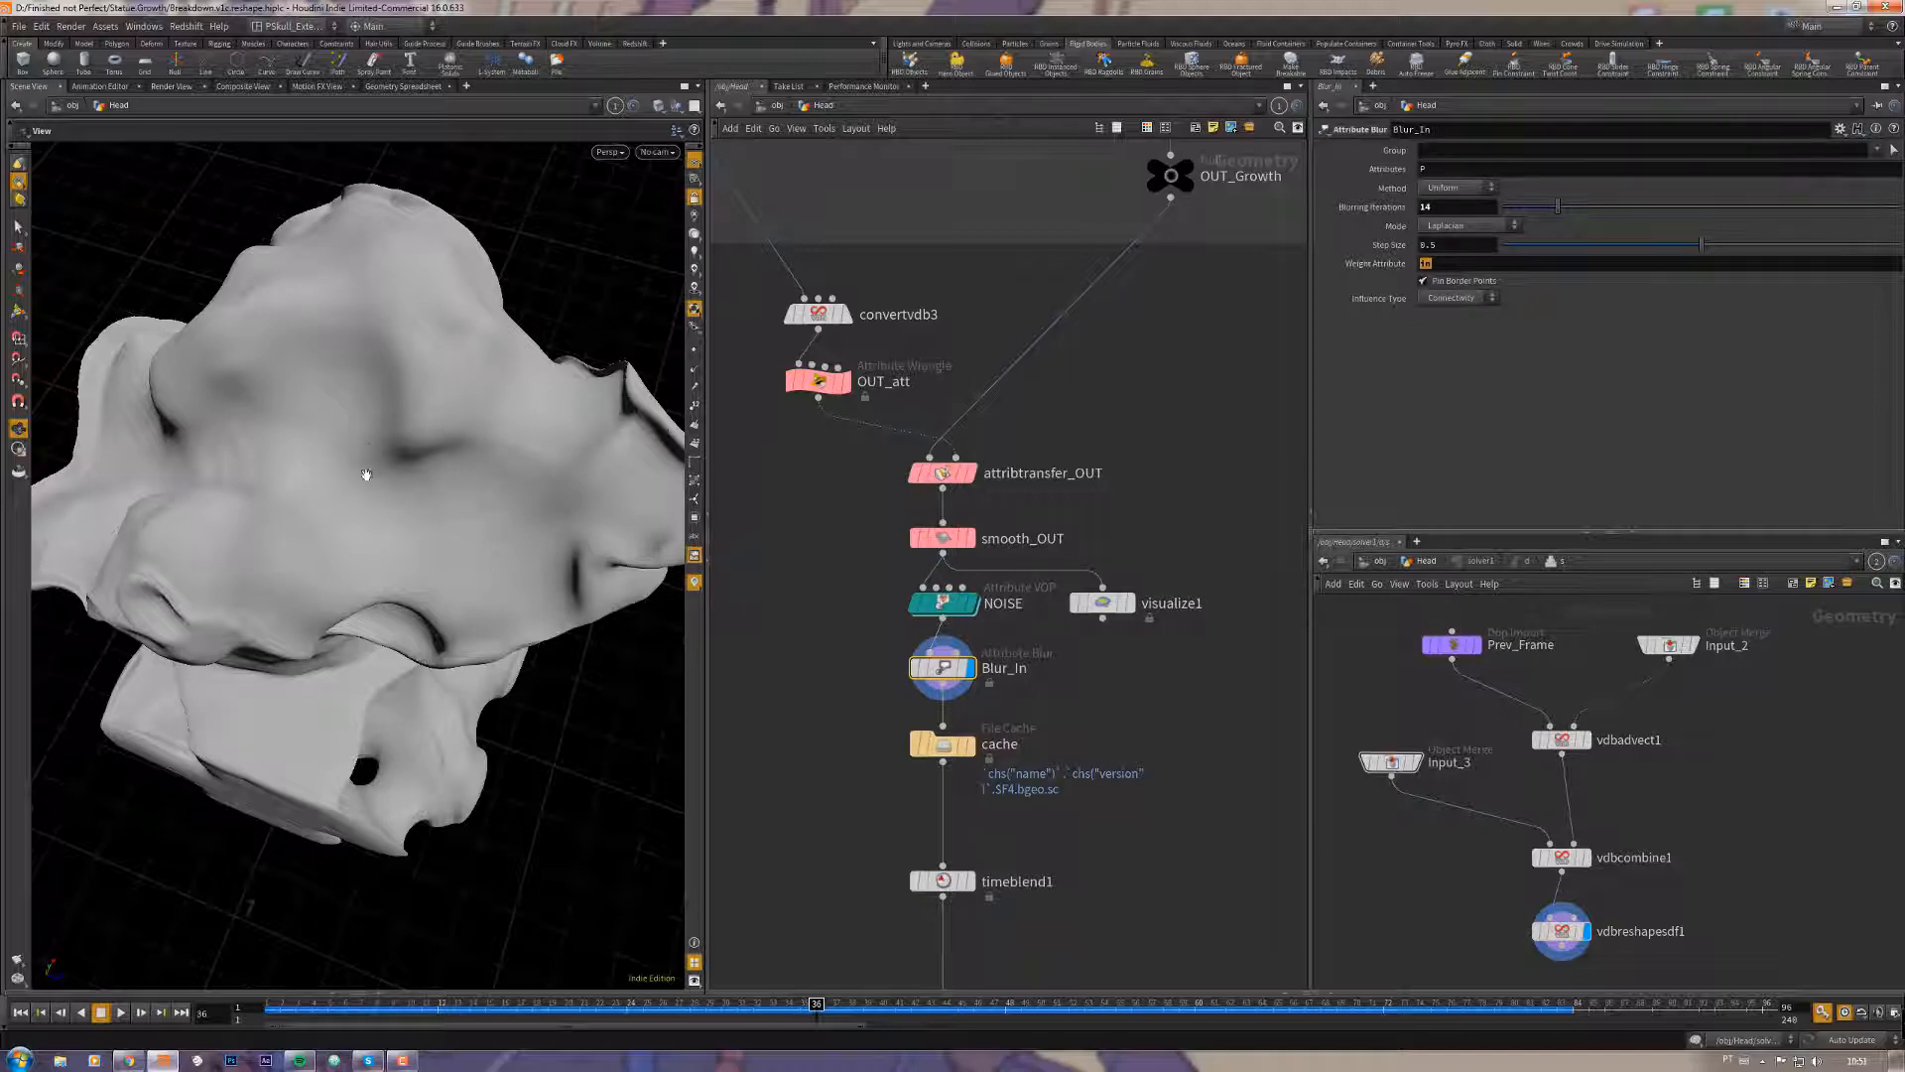
drag(367, 475, 319, 402)
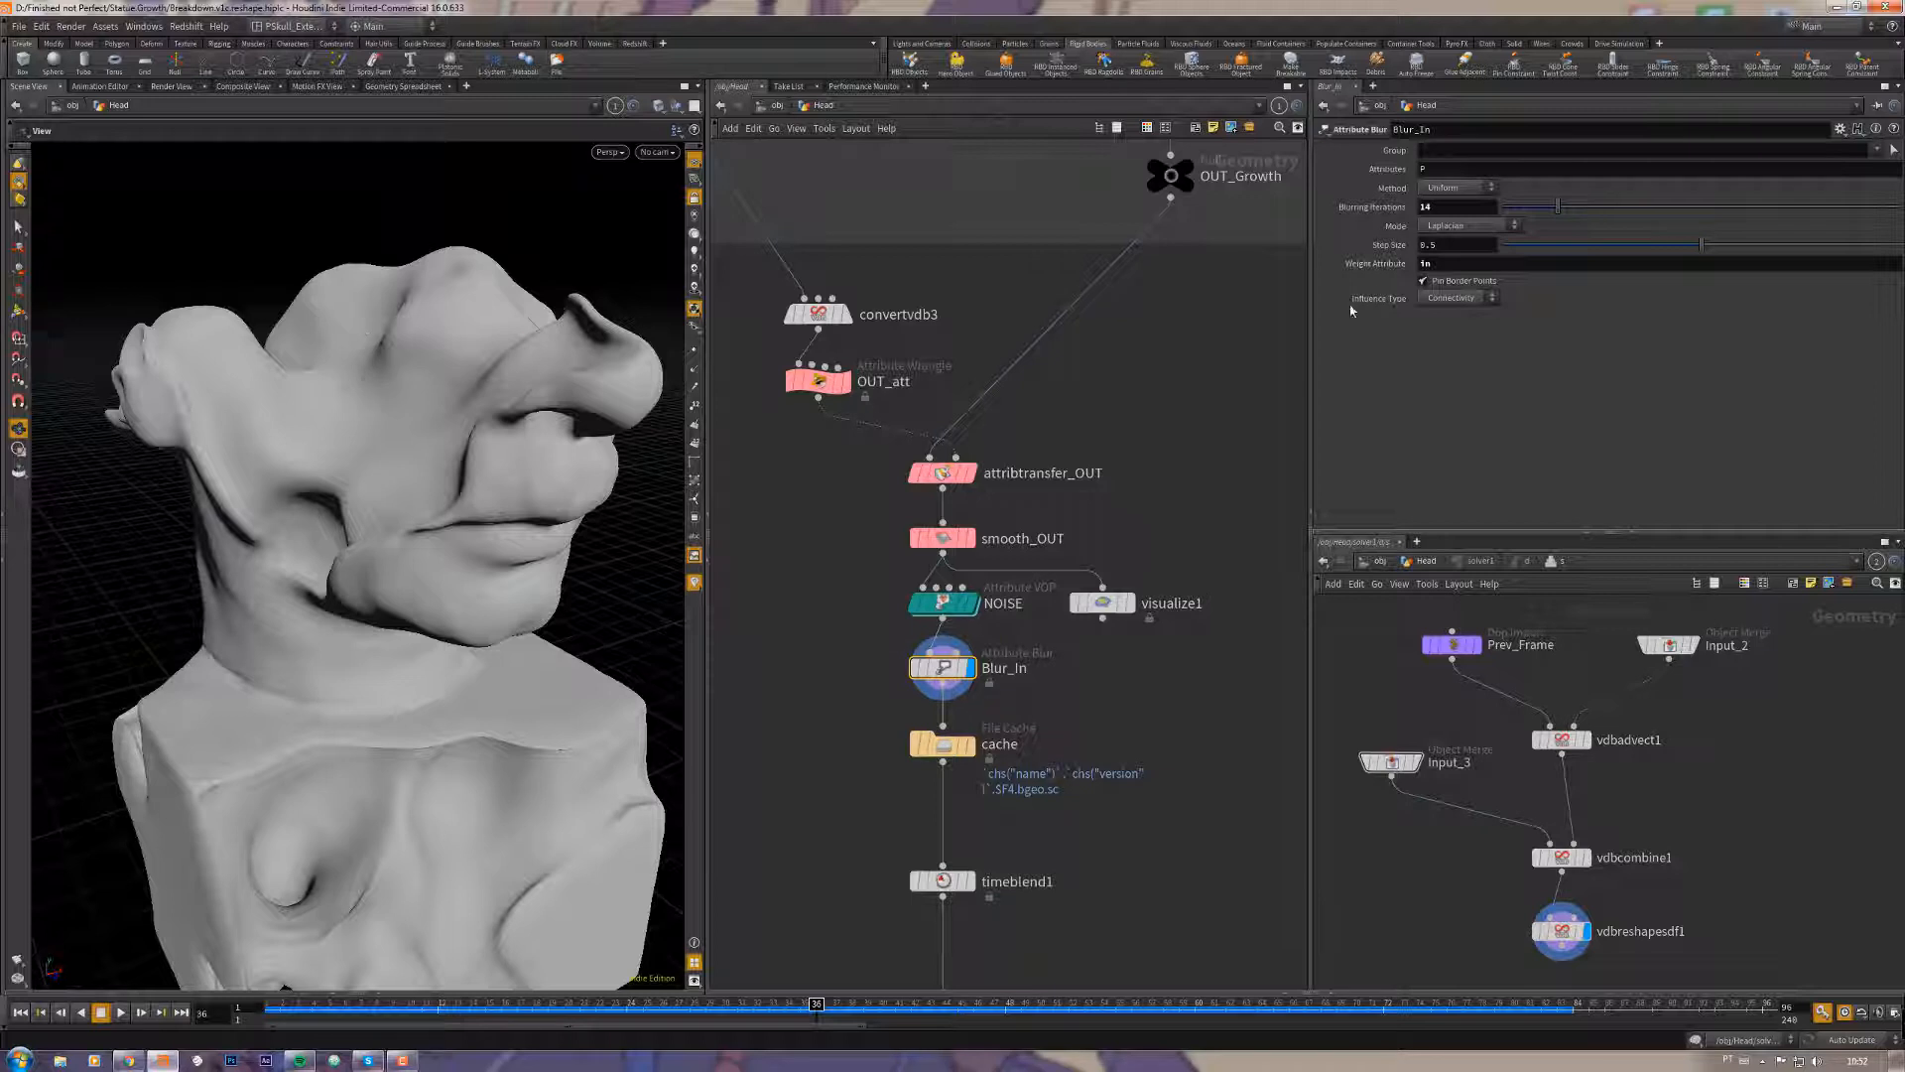
double_click(1450, 264)
drag(395, 315, 536, 596)
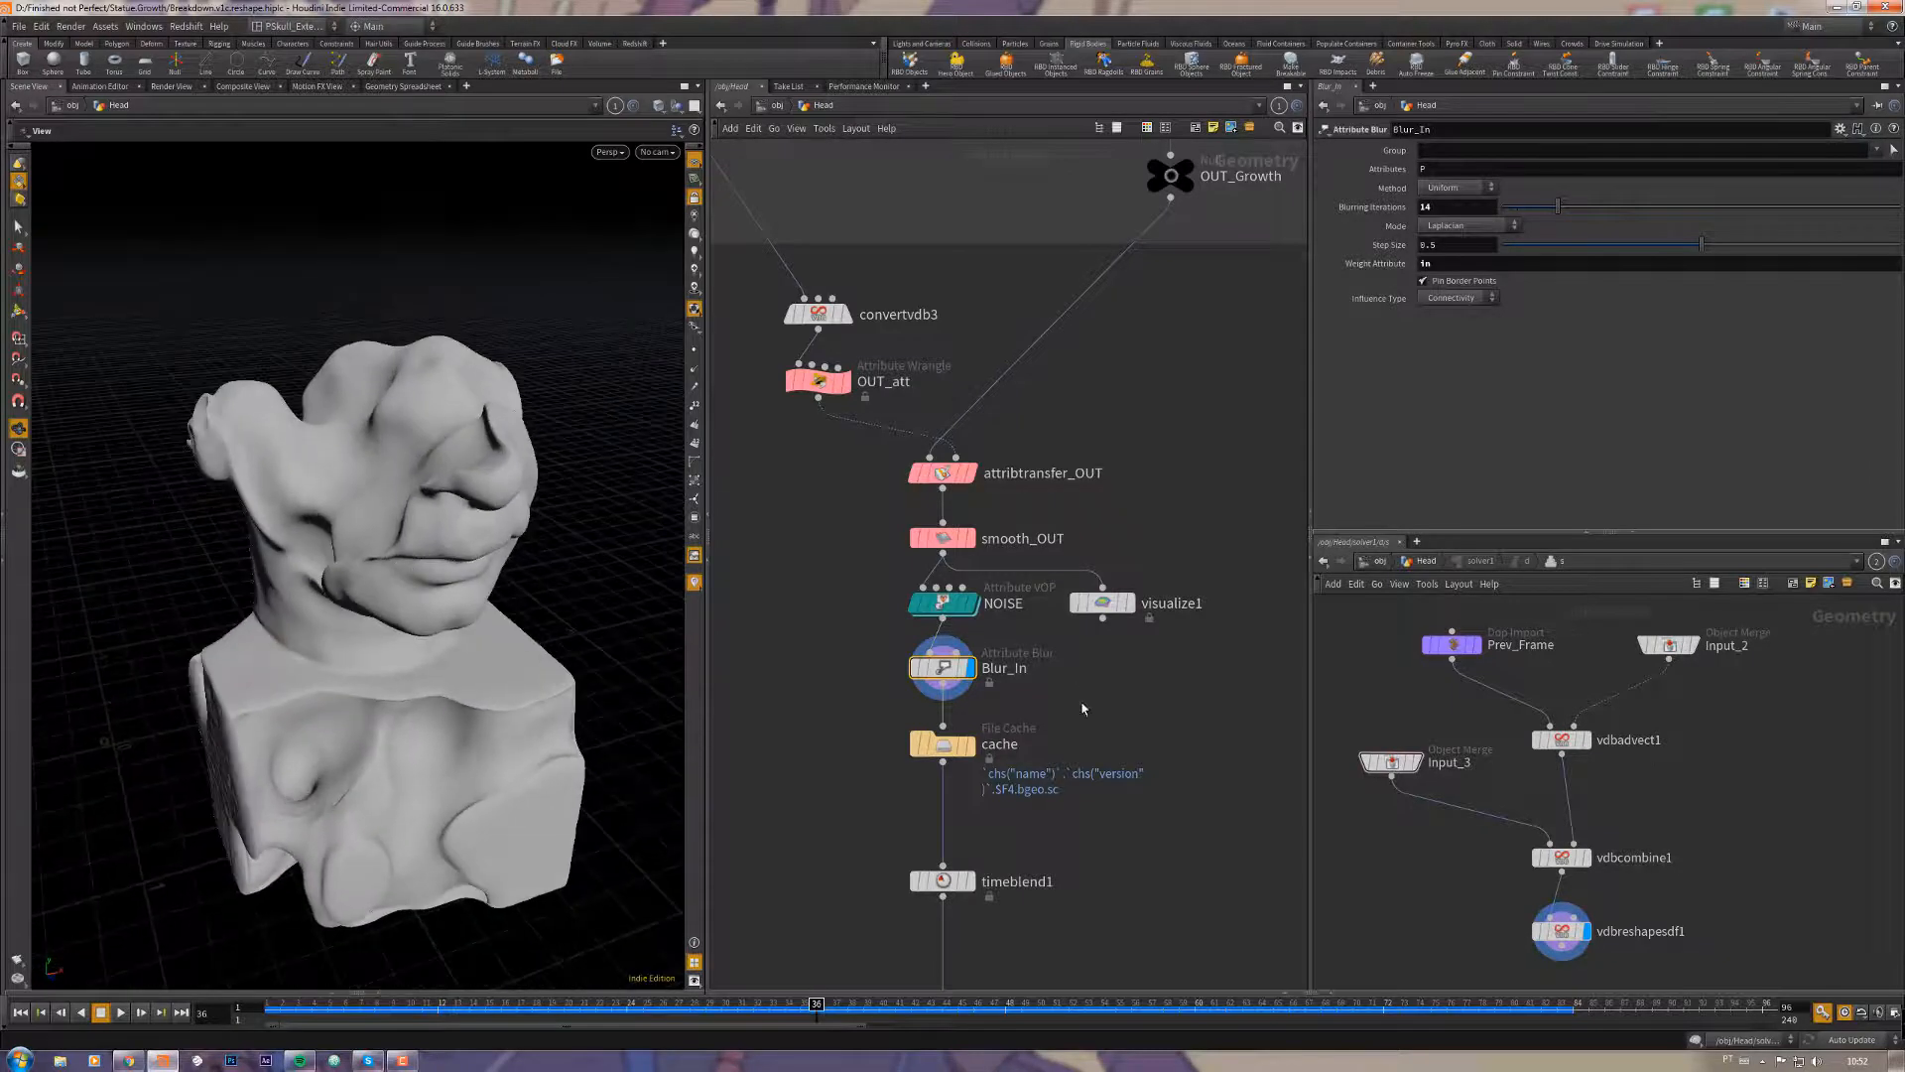
Step: Wire the output of Blur_In into visualize1 and display visualize1
click(945, 688)
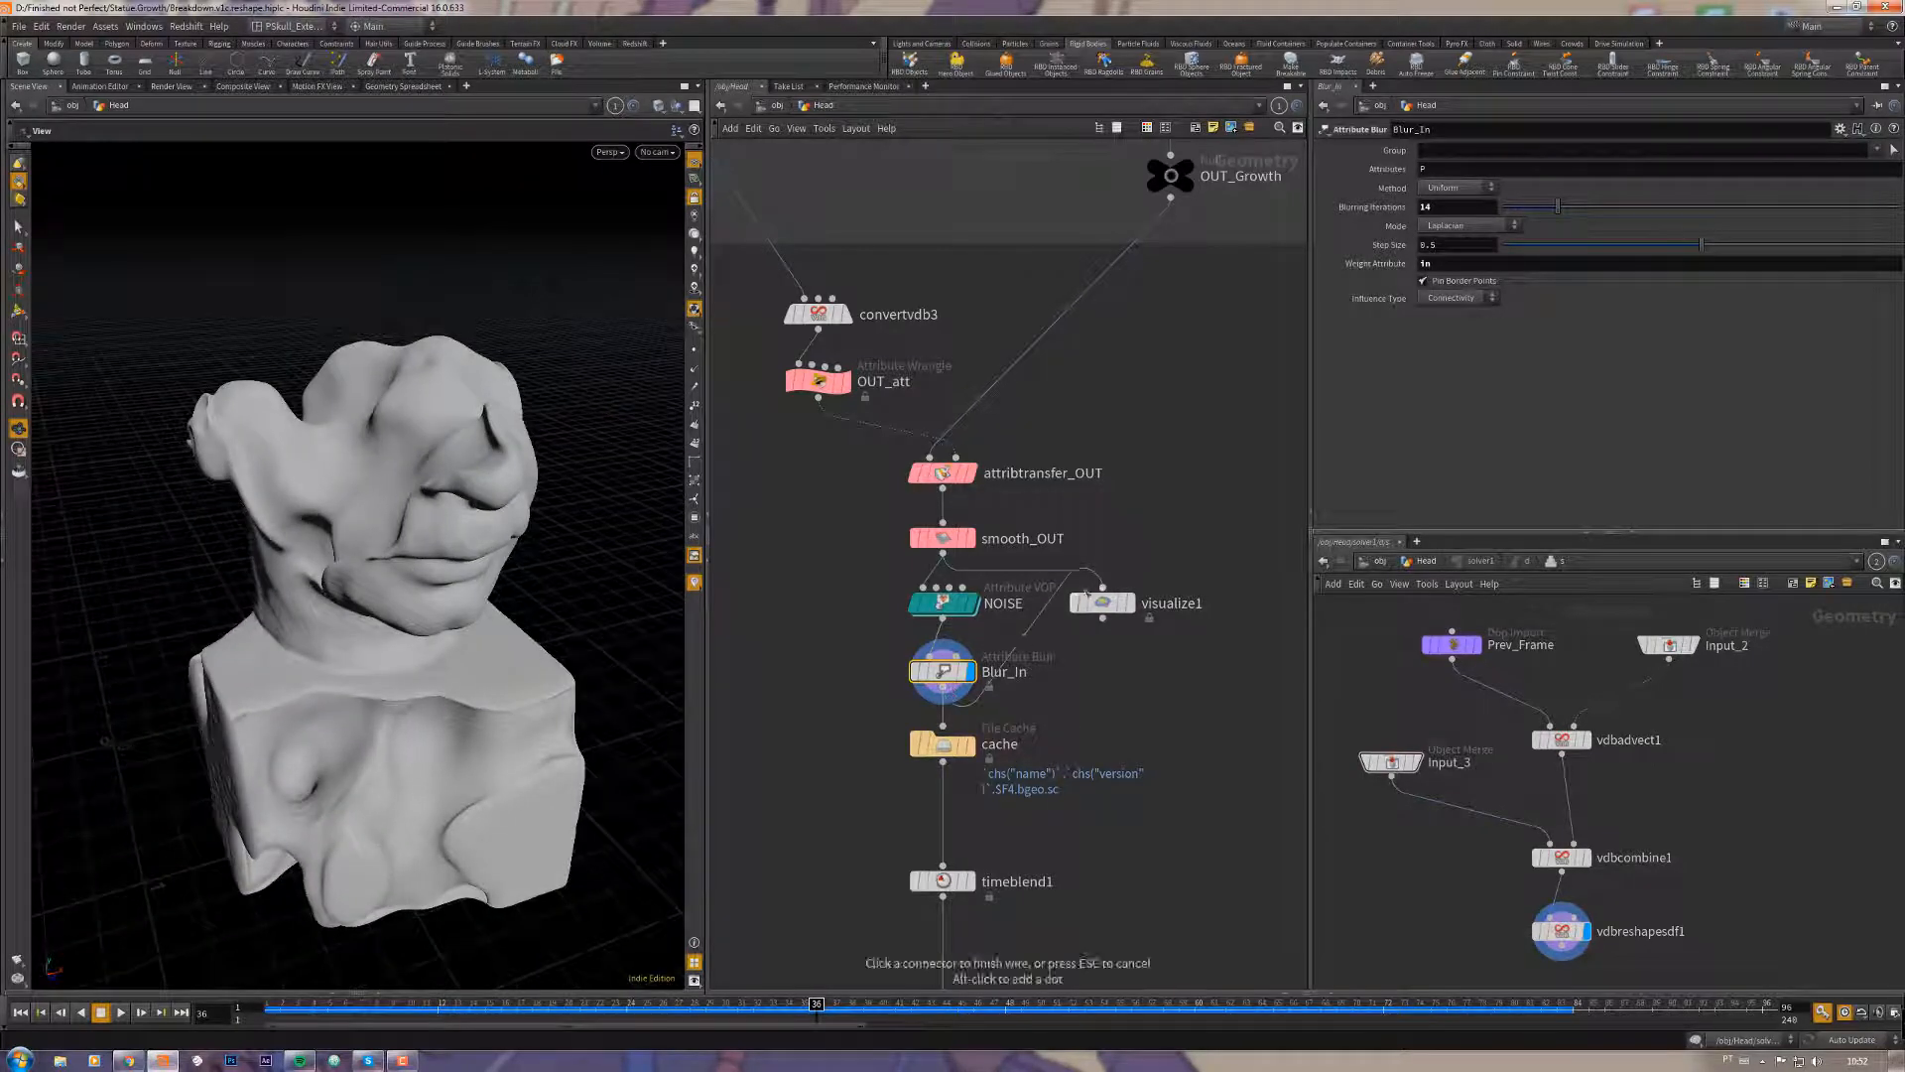
click(1103, 588)
drag(1104, 605, 1173, 609)
click(1138, 656)
Step: Set the visualizer's color attribute to in and inspect the colored mesh
double_click(1462, 343)
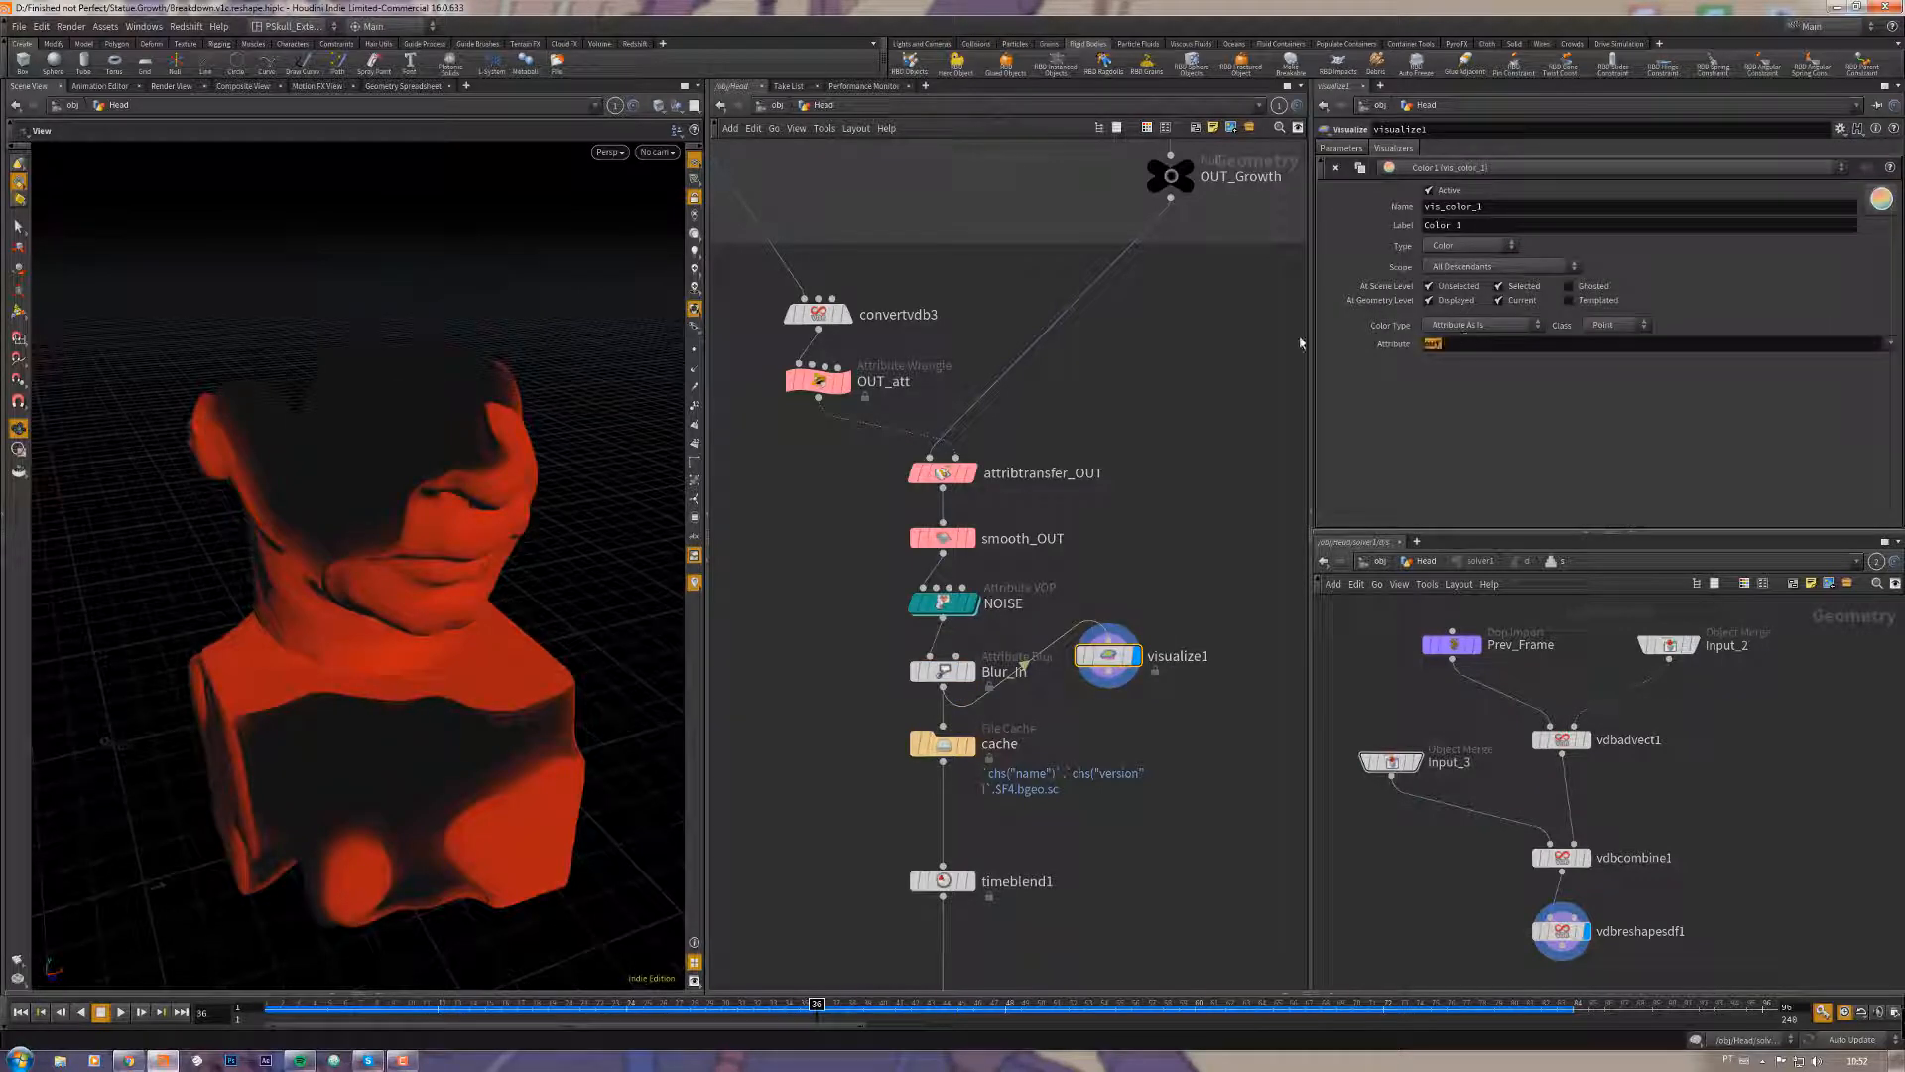
text(in)
key(Return)
drag(503, 600, 395, 511)
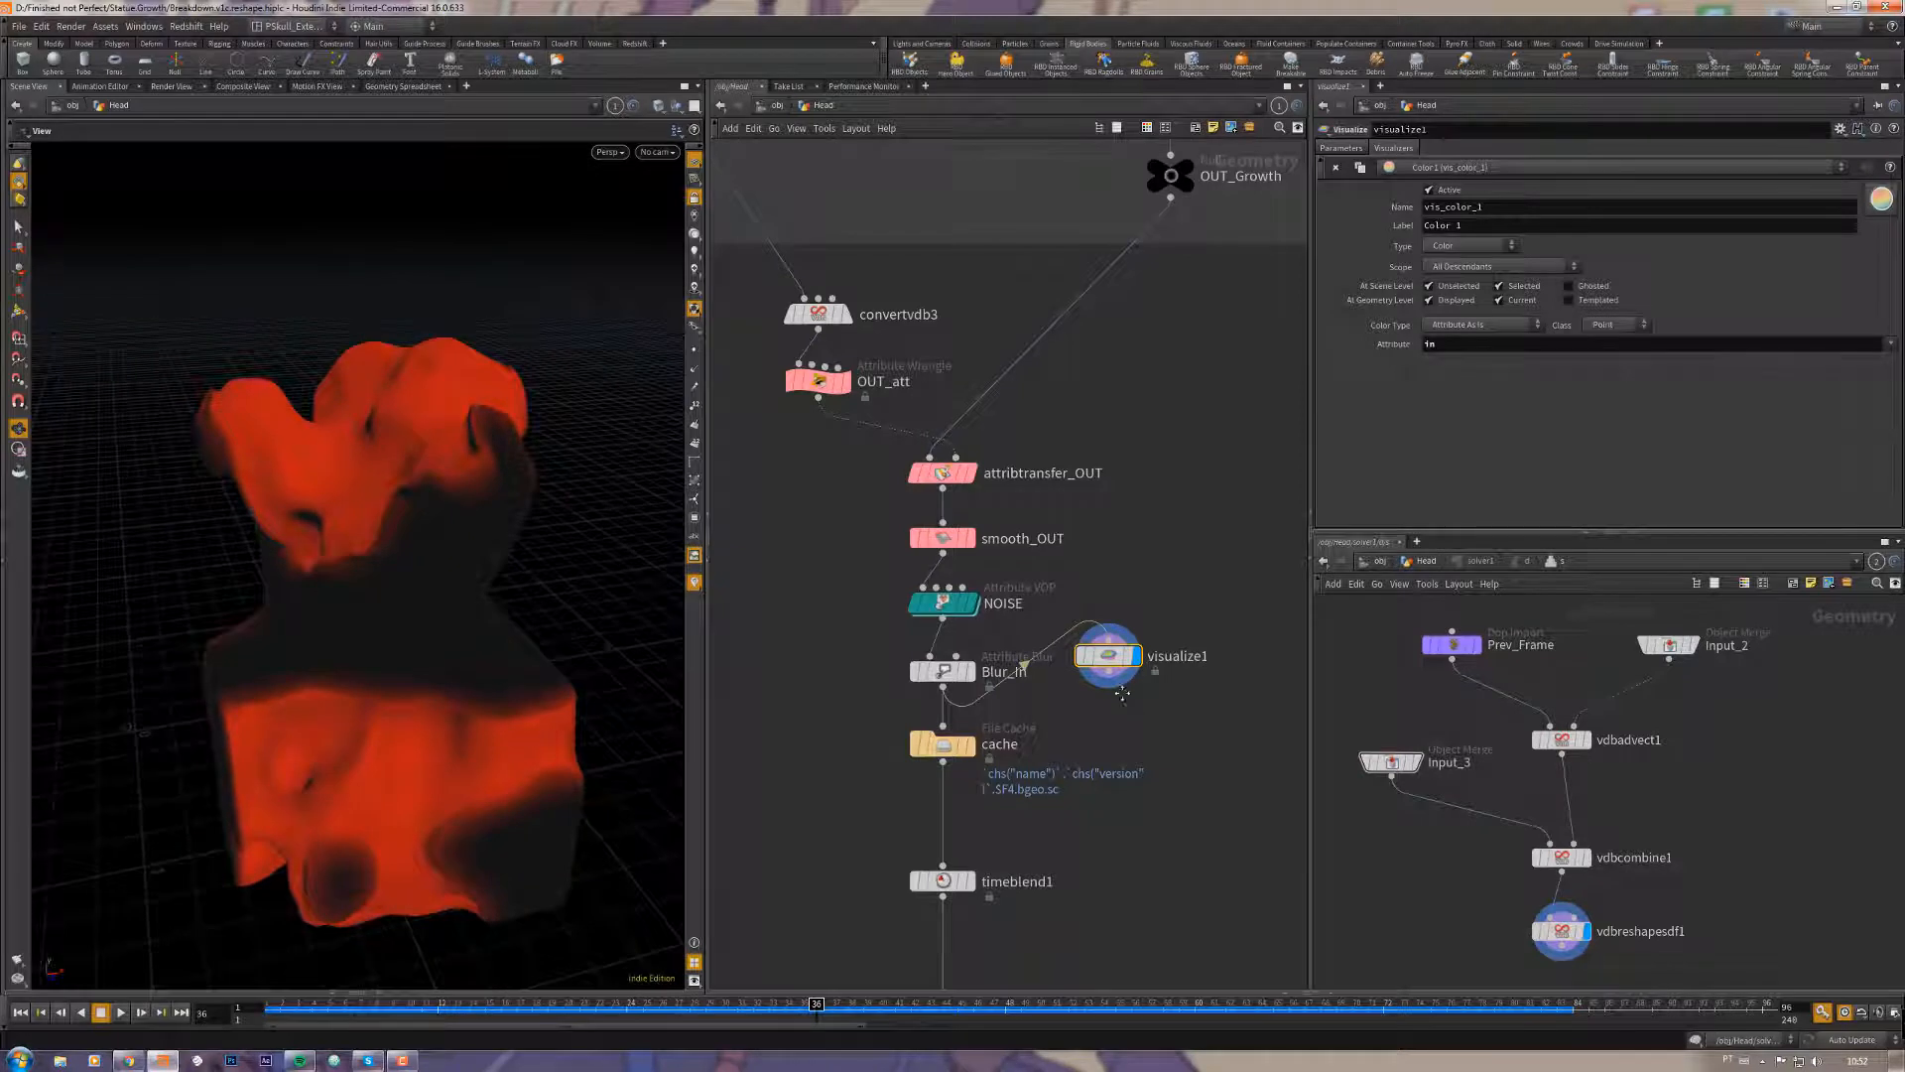
Step: Display the cache and timeblend1 nodes and review the hold frame settings of timeblend1
middle_drag(1108, 697, 1079, 612)
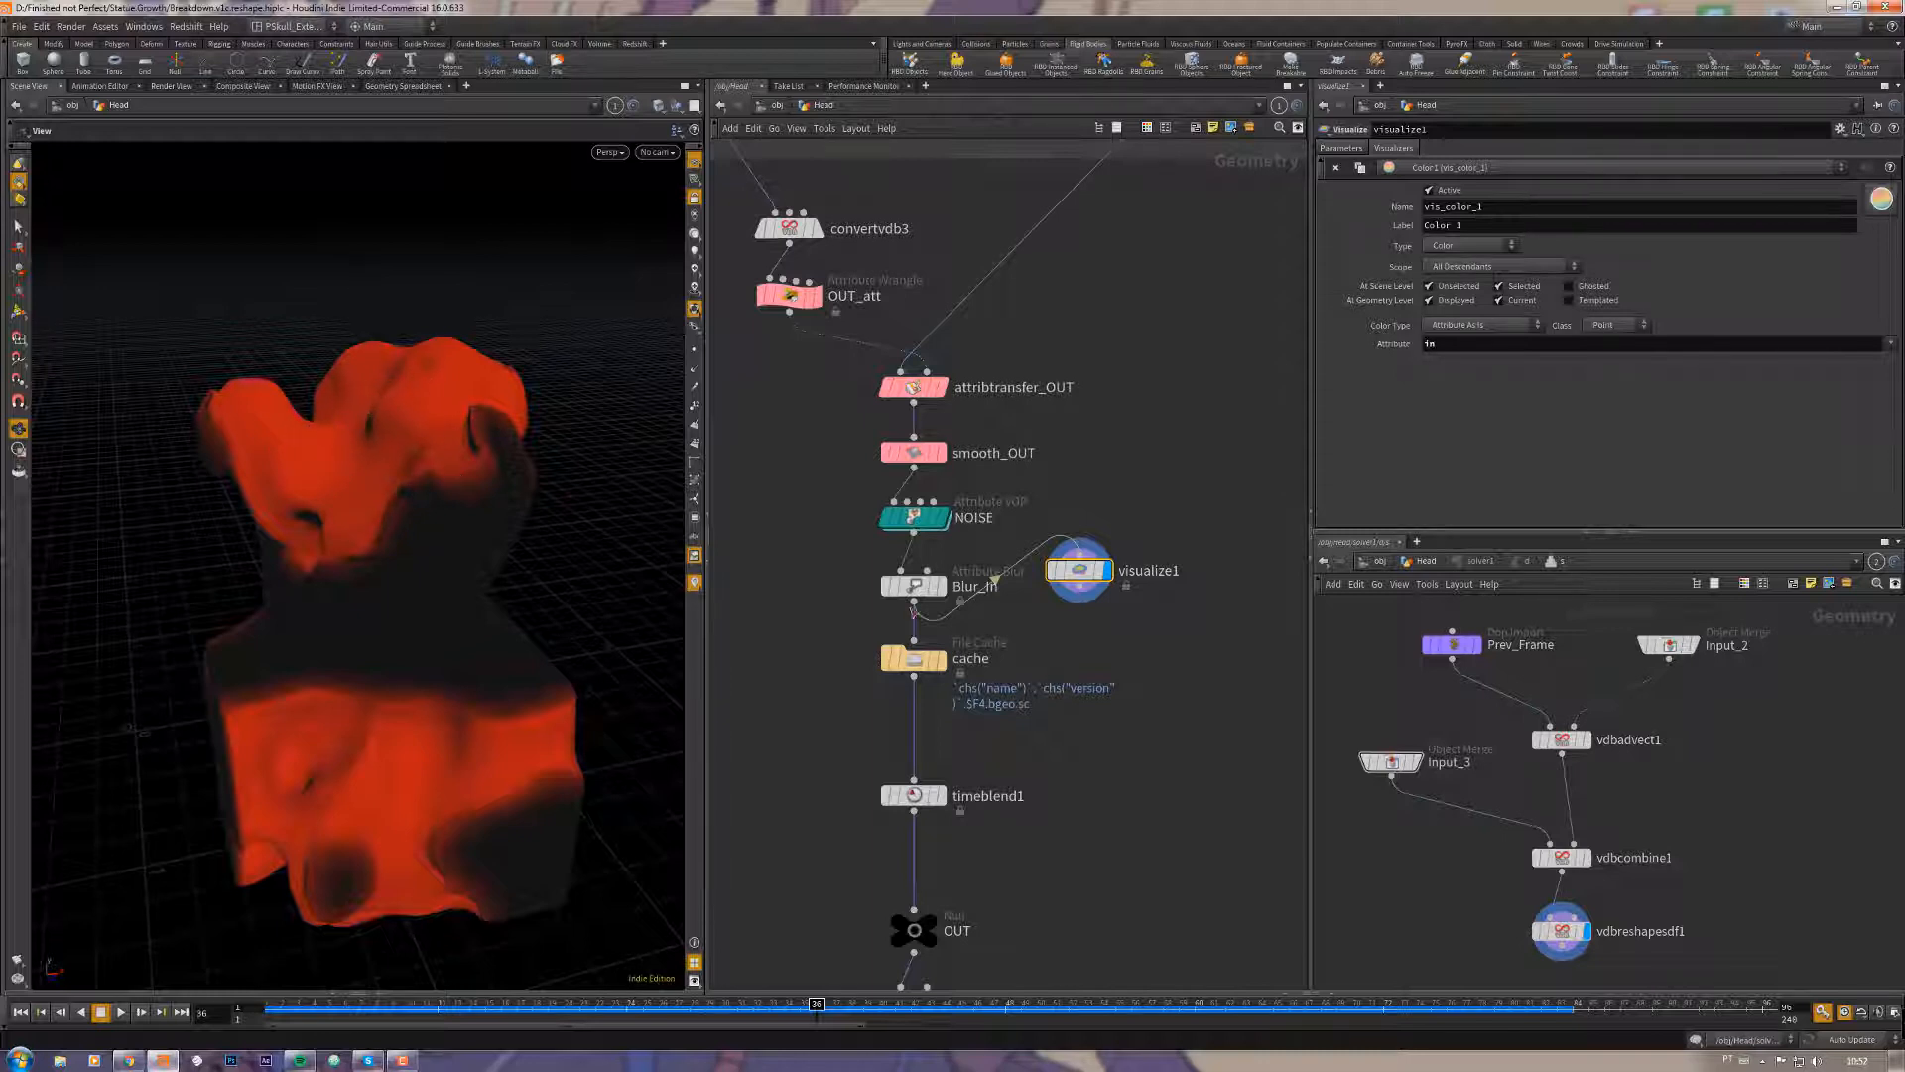
click(940, 658)
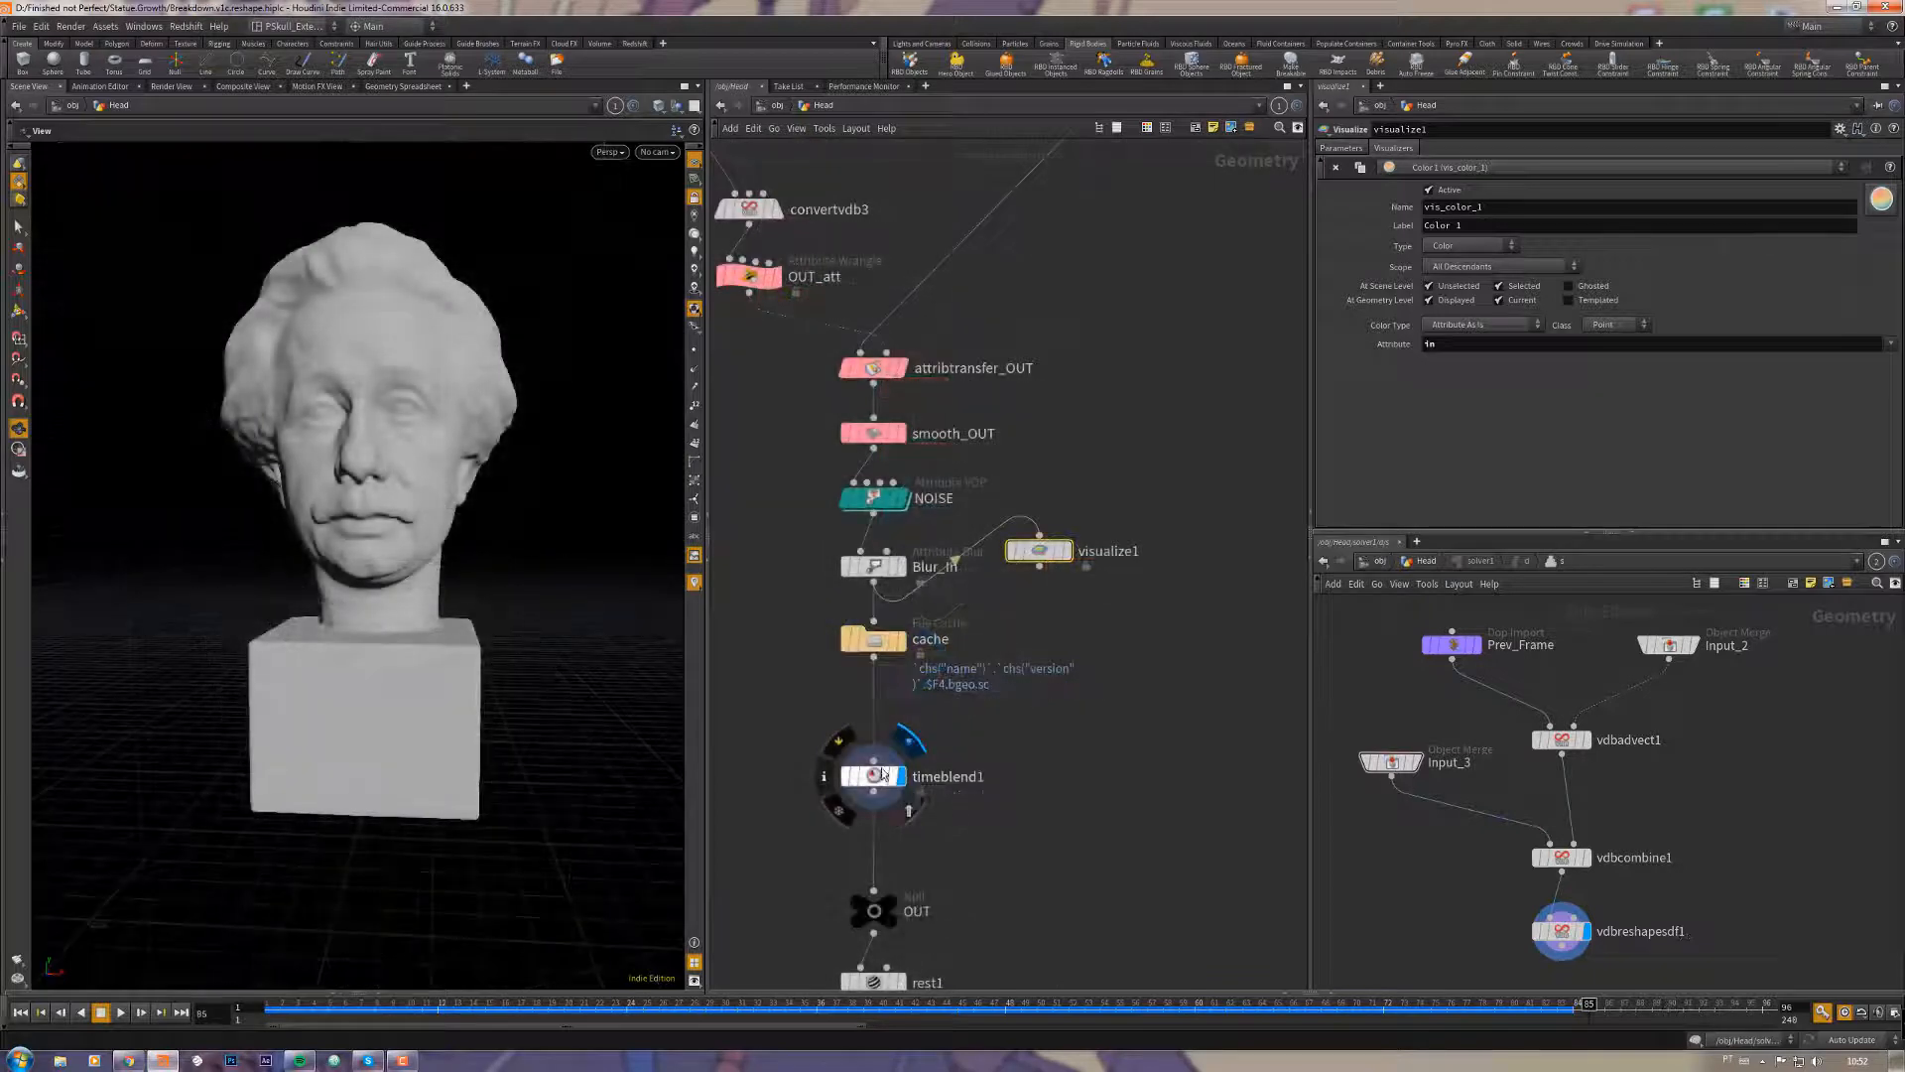
click(899, 776)
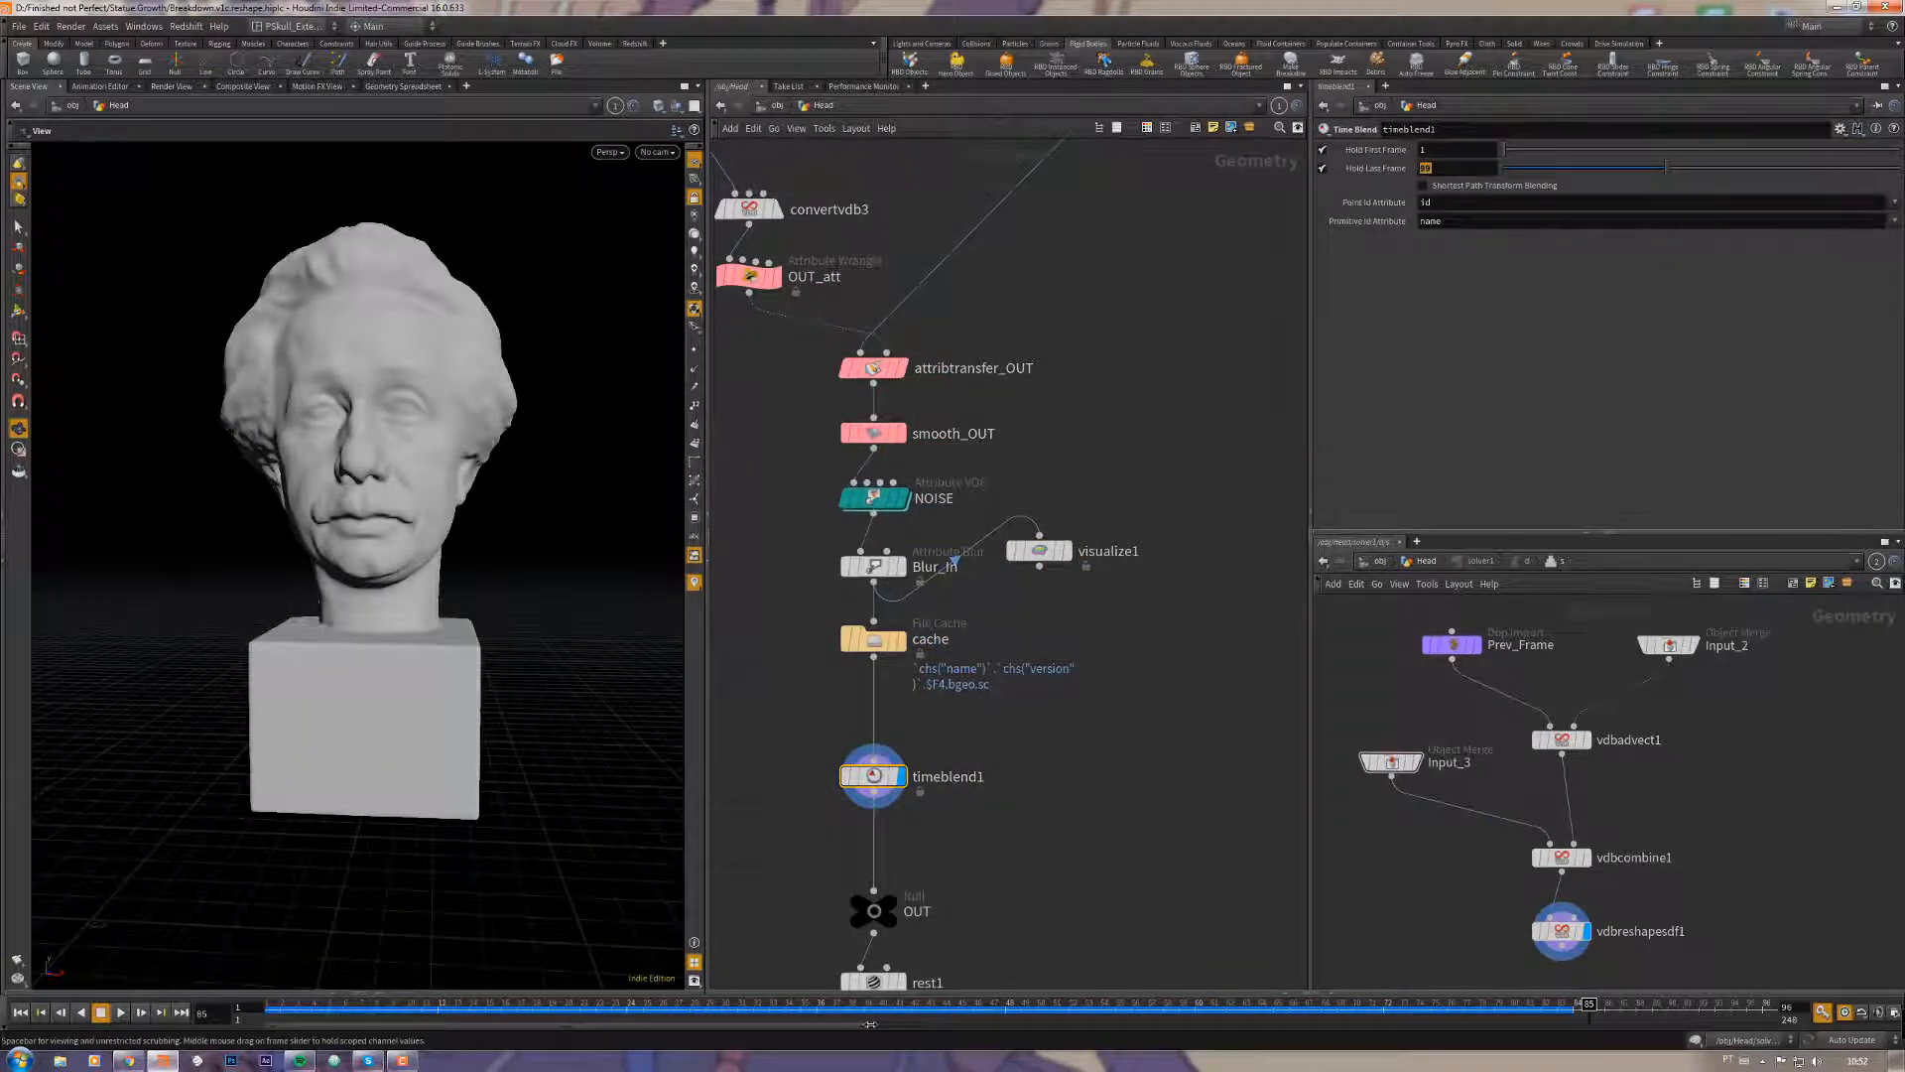
Step: Extend the visible timeline range to frame 224 and compare cache with timeblend1 at frame 125, scrubbing on to frame 154
drag(860, 1026, 1684, 1023)
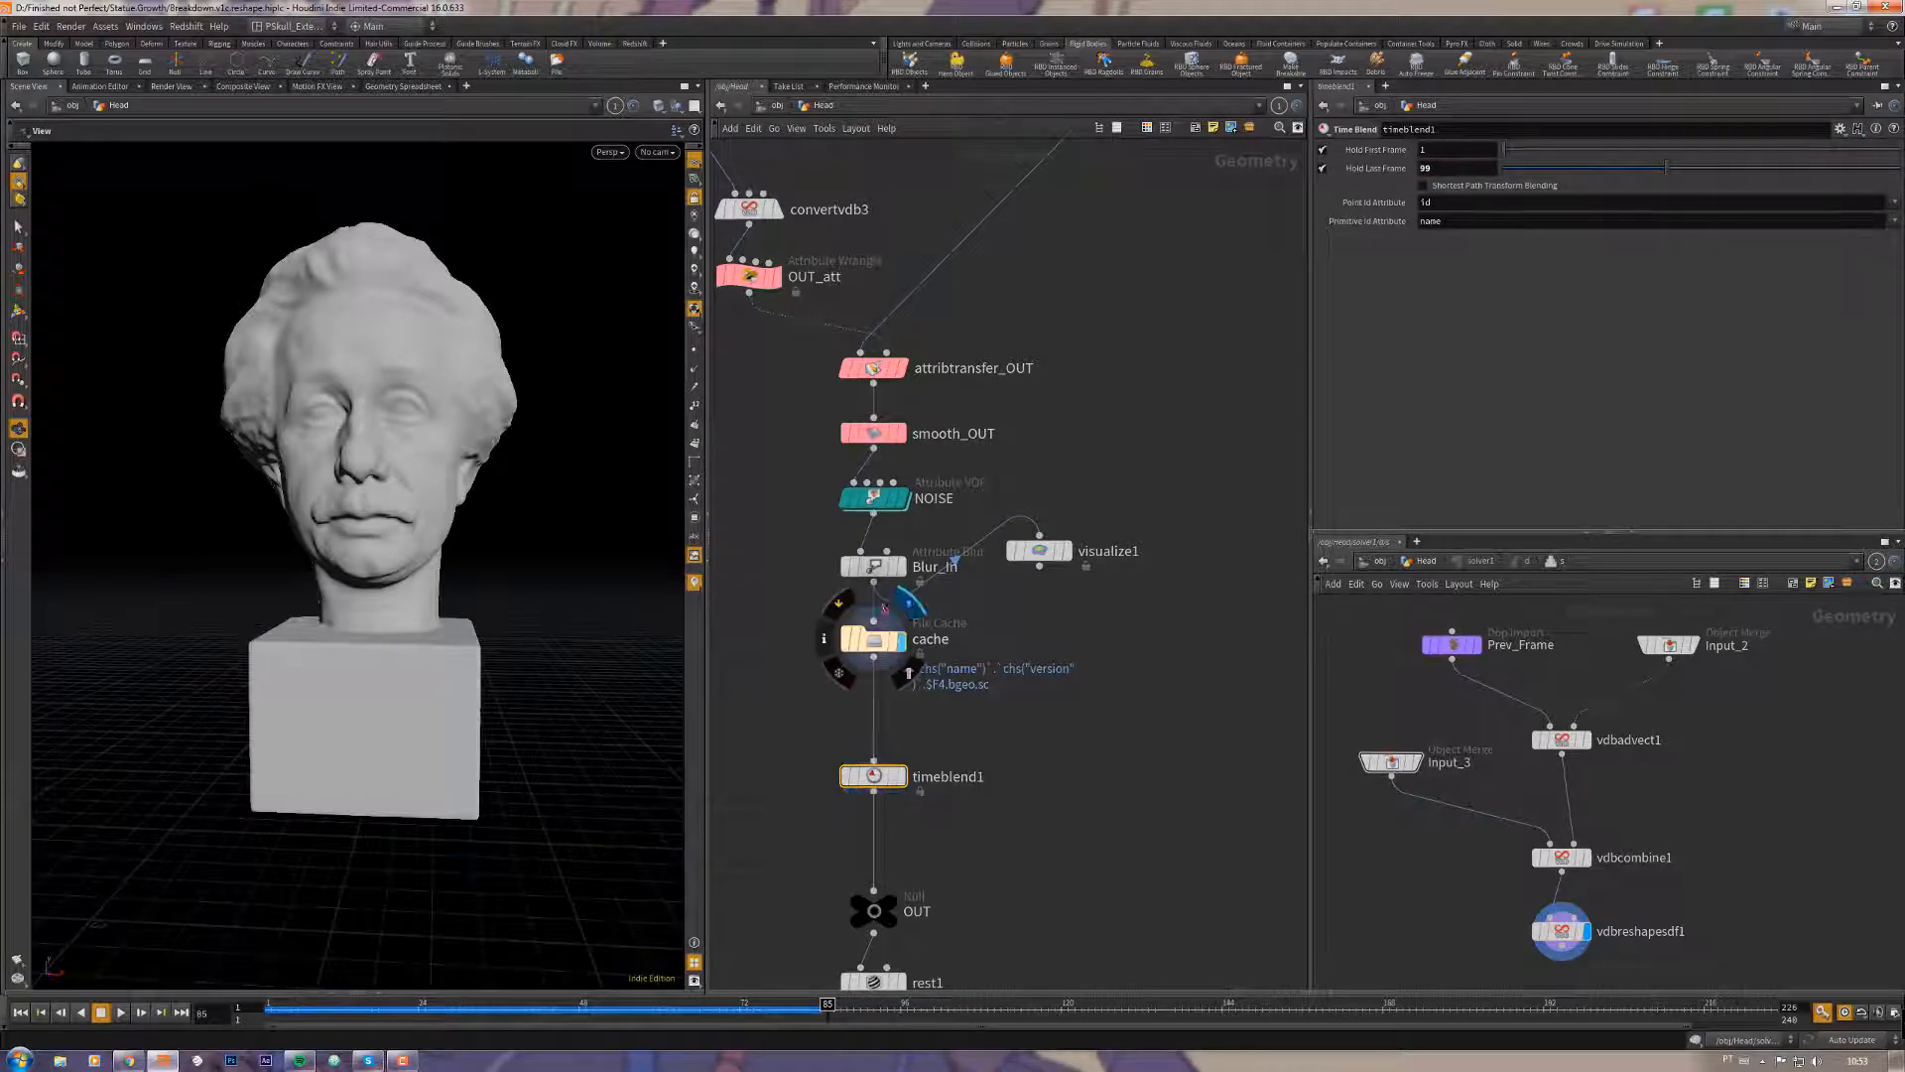
drag(851, 1005, 1096, 1000)
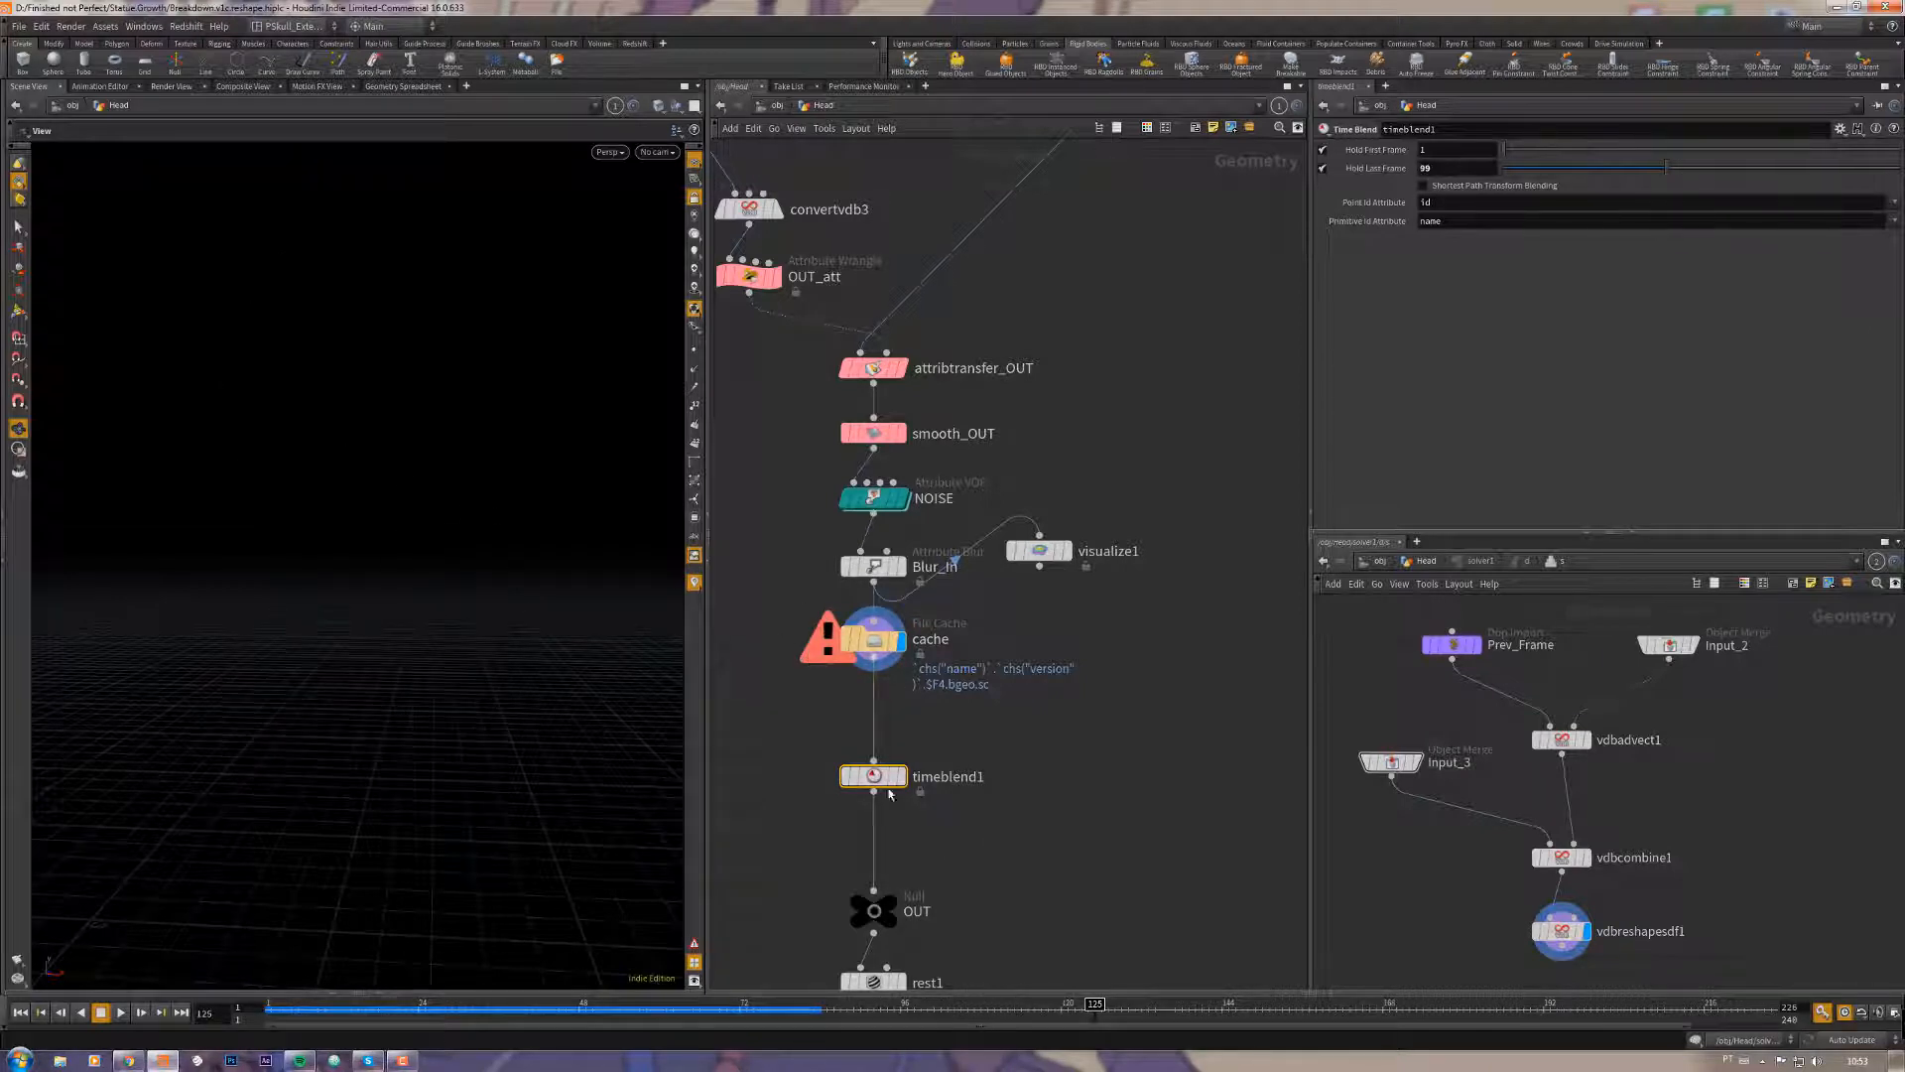
click(909, 749)
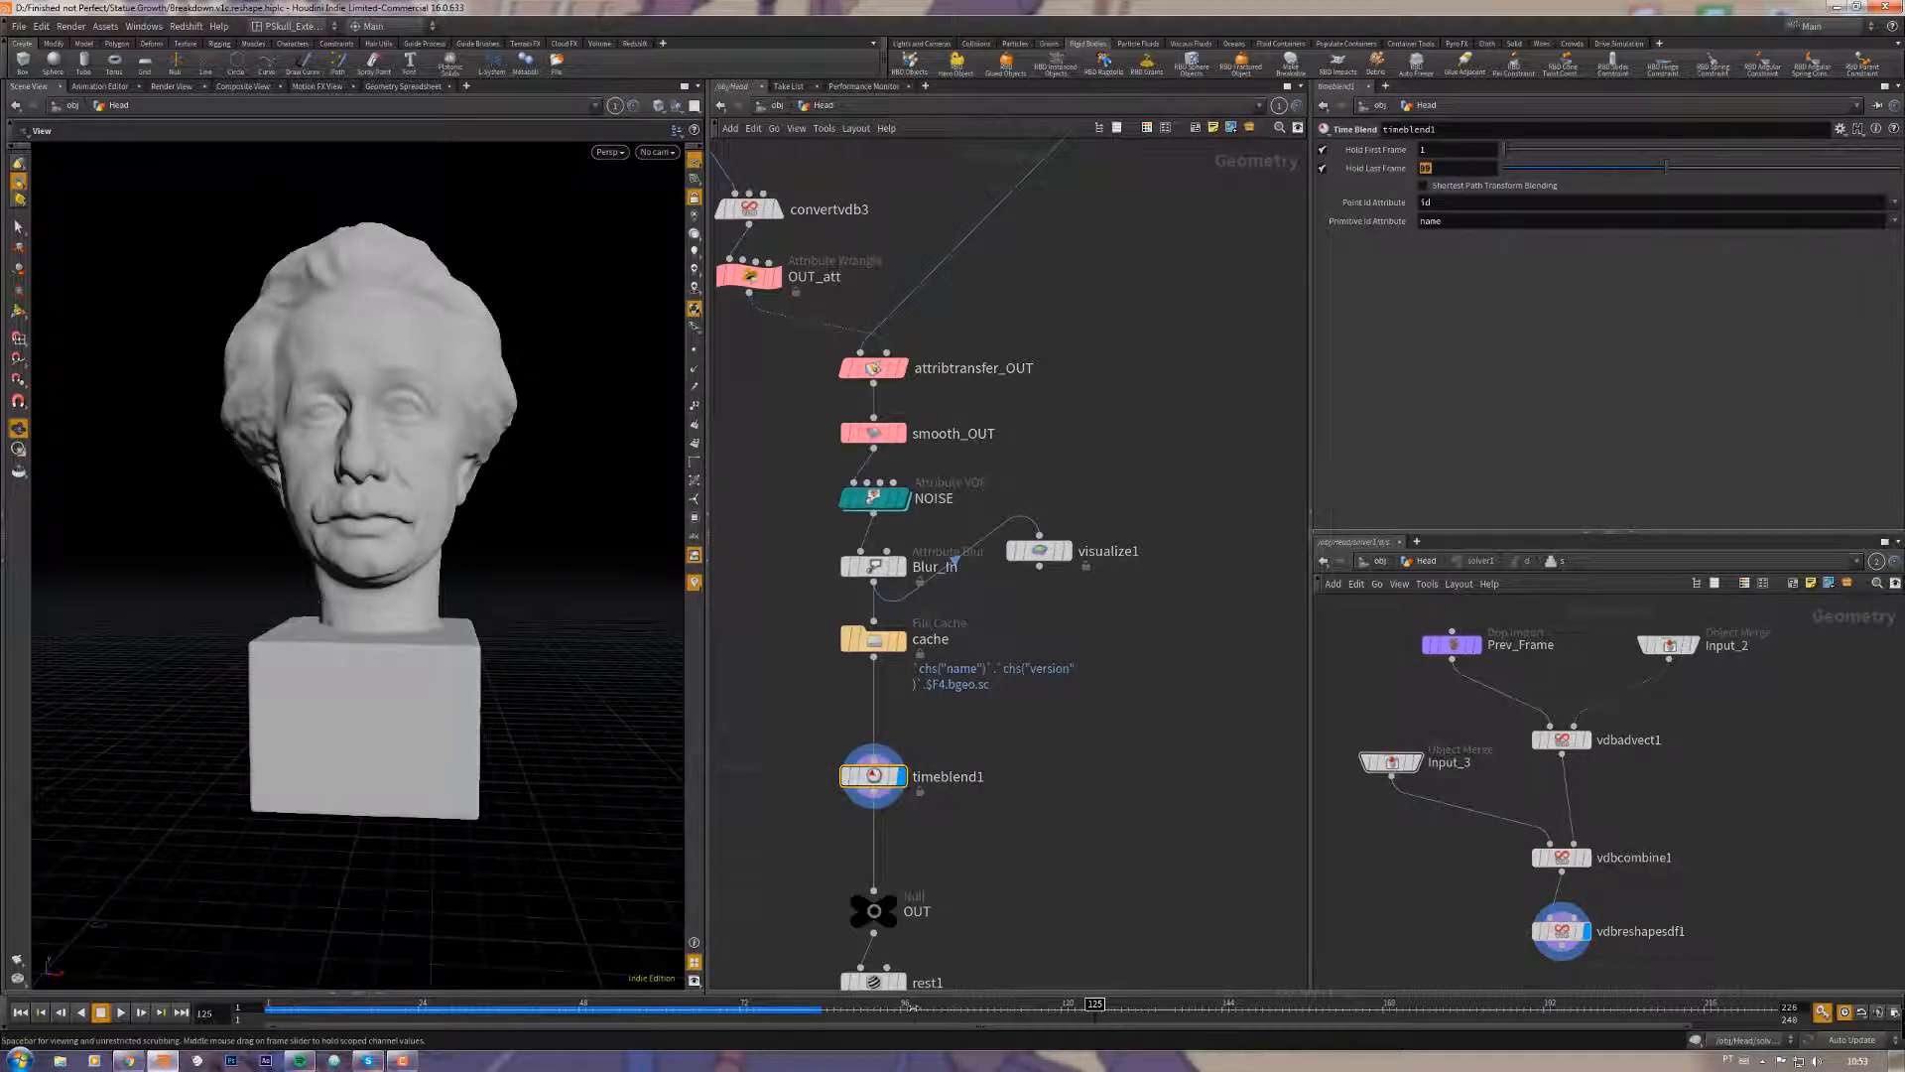
drag(915, 1005, 1289, 1004)
Step: Display the OUT null below timeblend1 and inspect the finished head mesh
middle_drag(1139, 913, 1160, 632)
mouse_move(911, 628)
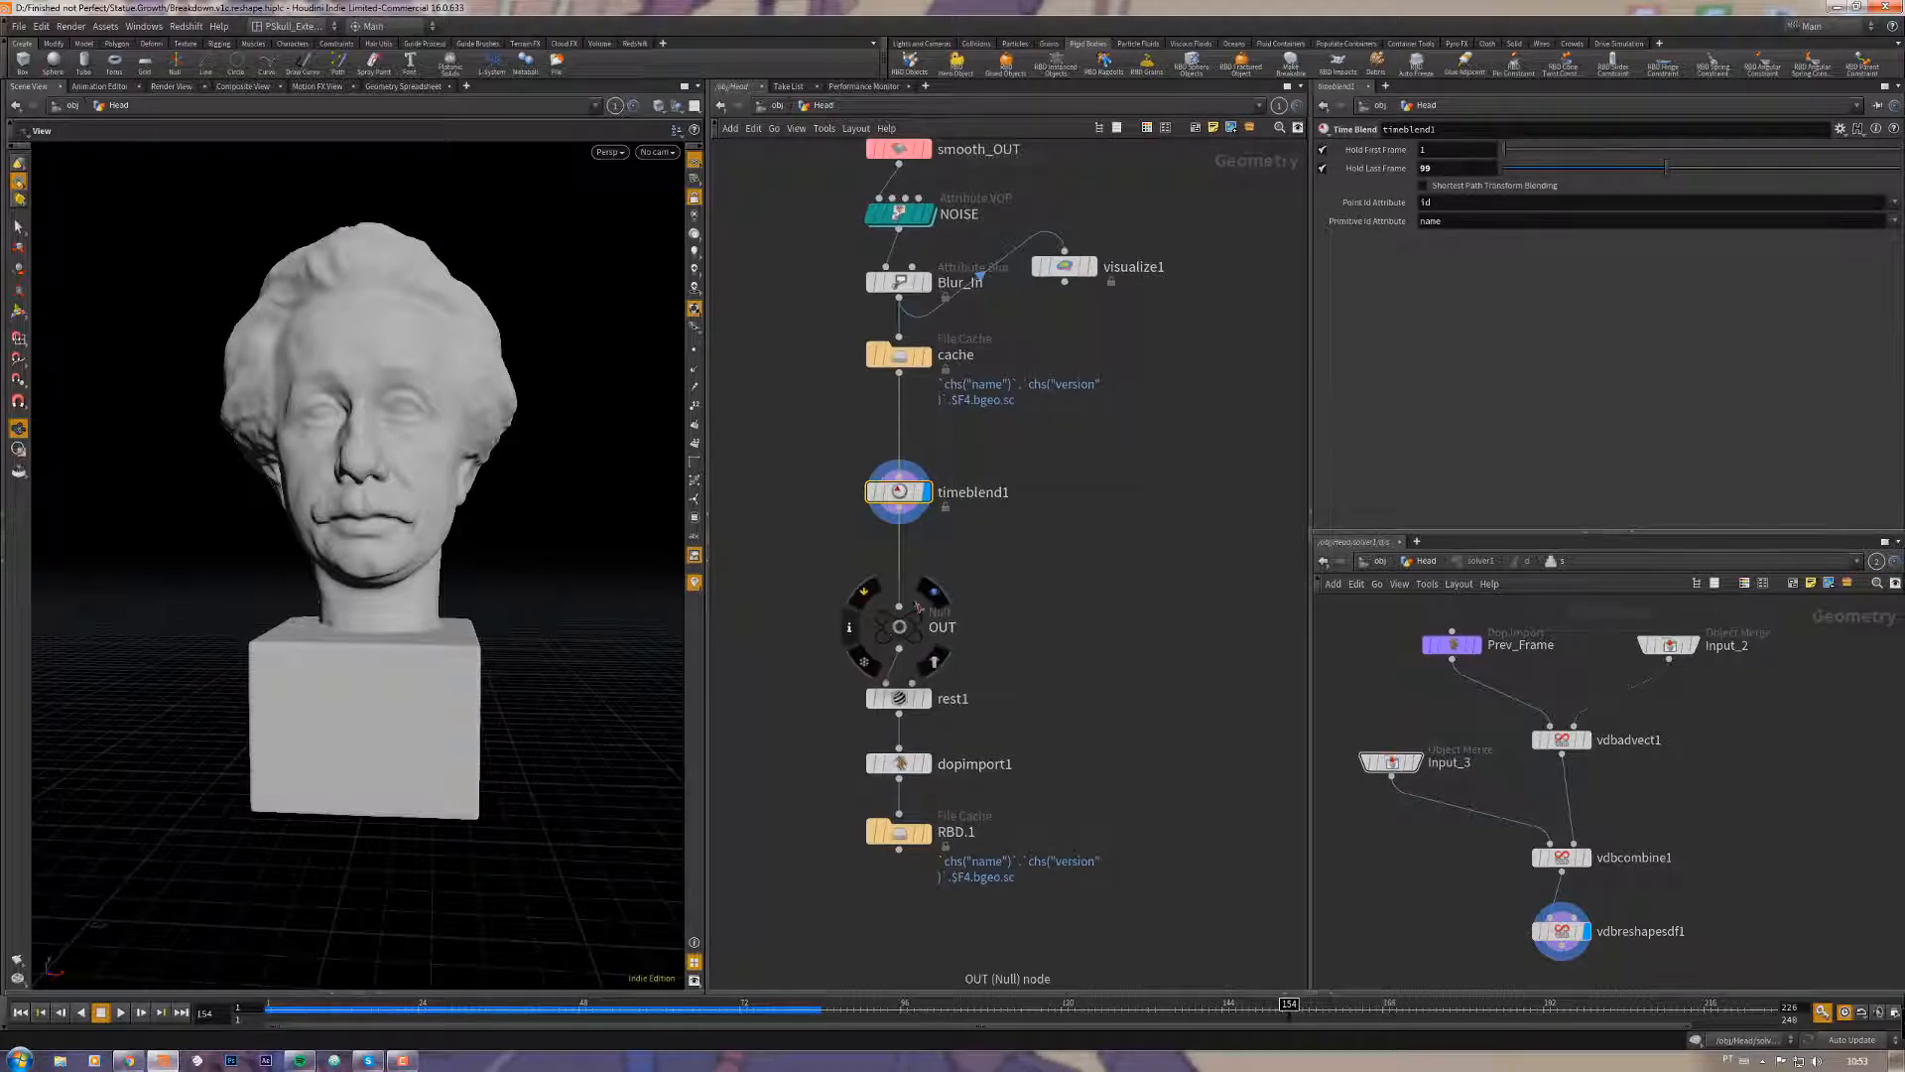
click(934, 592)
middle_drag(1007, 613, 1009, 583)
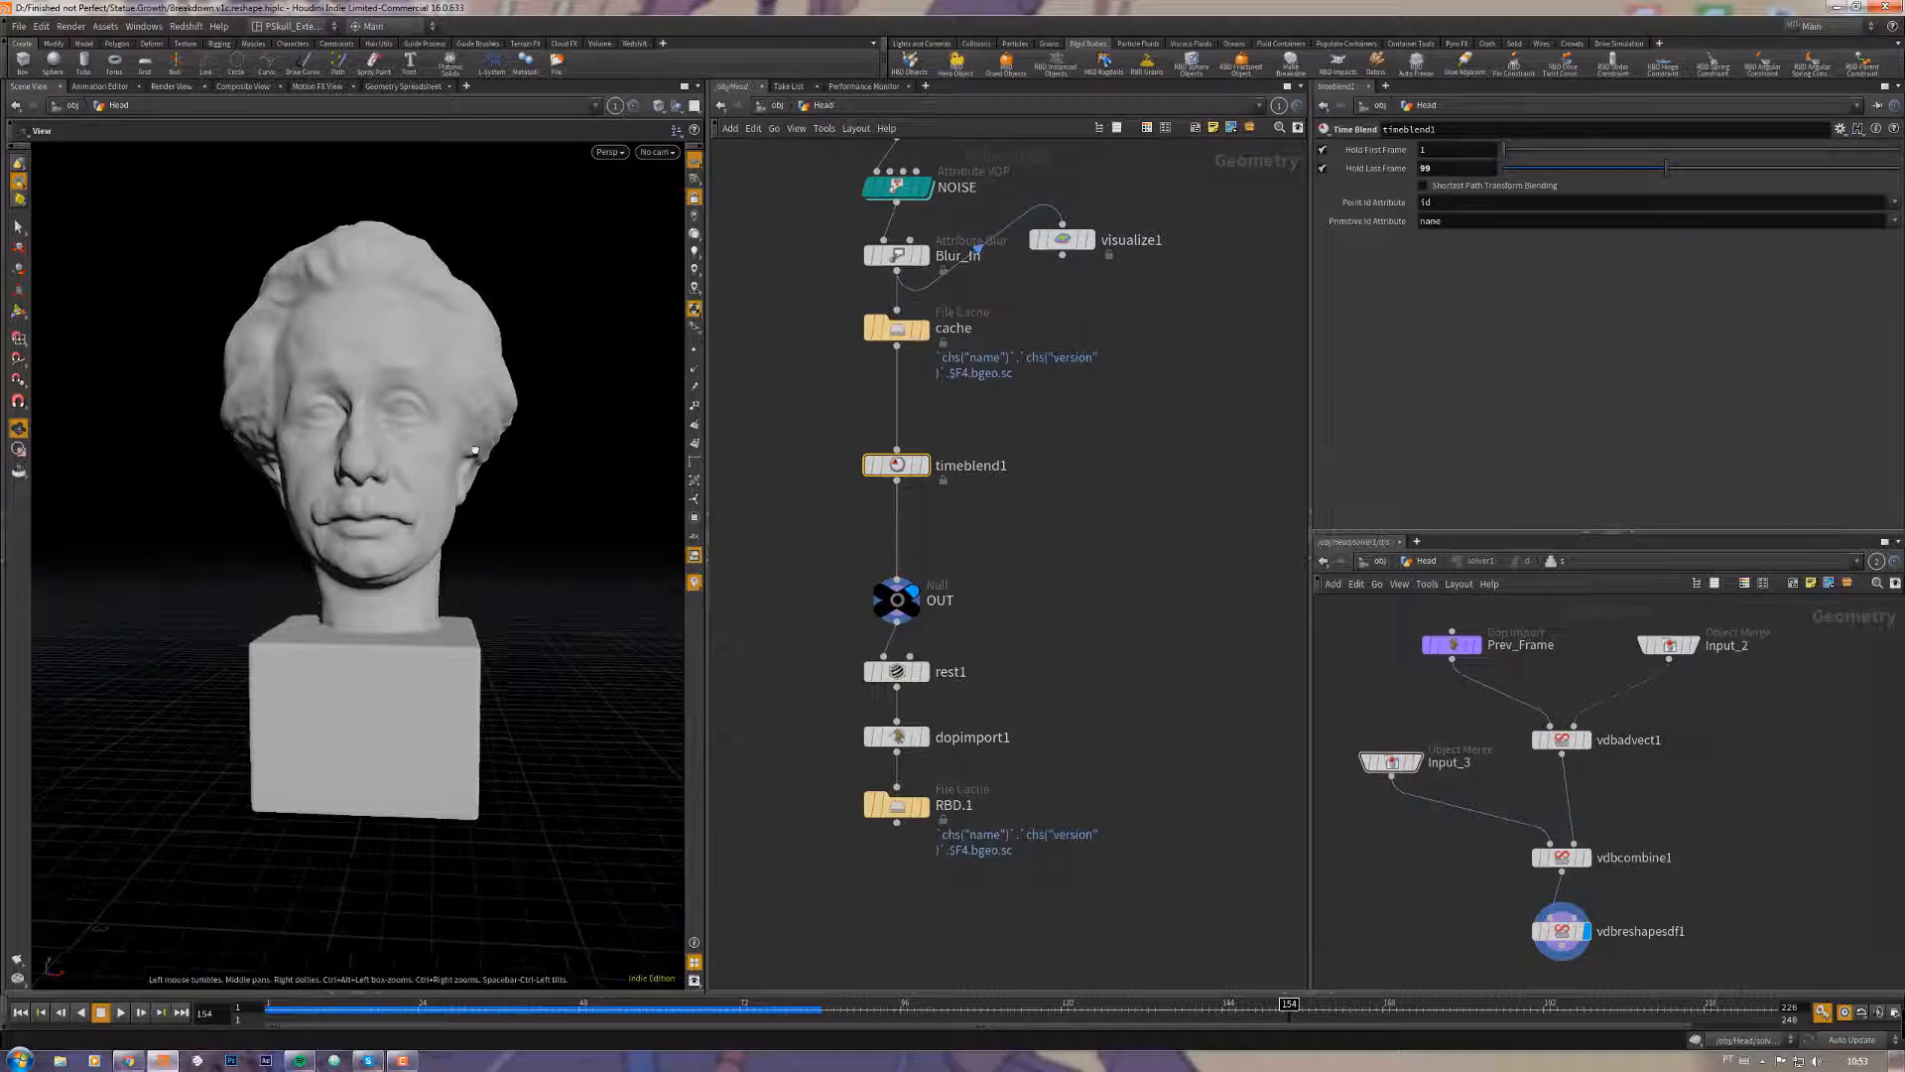
drag(569, 635, 581, 720)
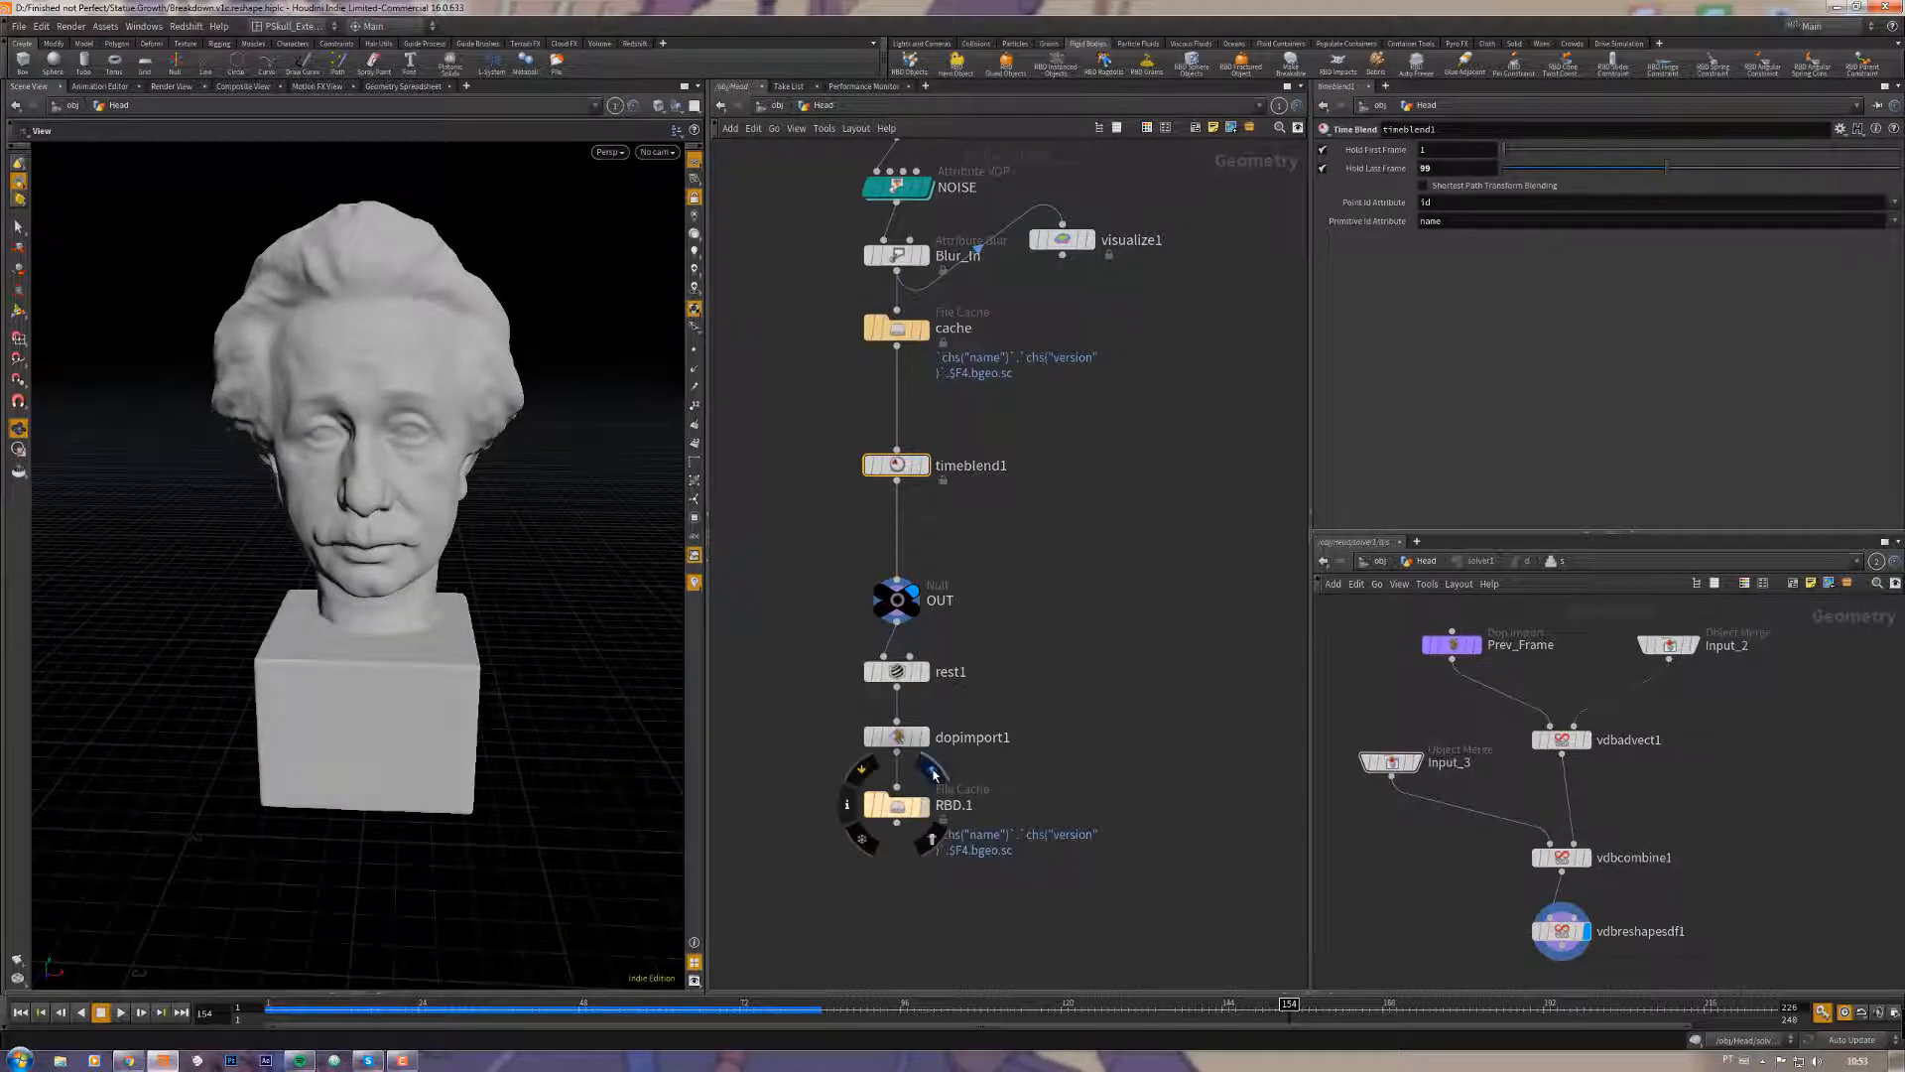
Step: Display the RBD.1 file cache, look through cam1 and scrub the timeline to preview the cached head simulation
click(923, 805)
click(256, 1006)
drag(275, 1006, 719, 910)
click(657, 152)
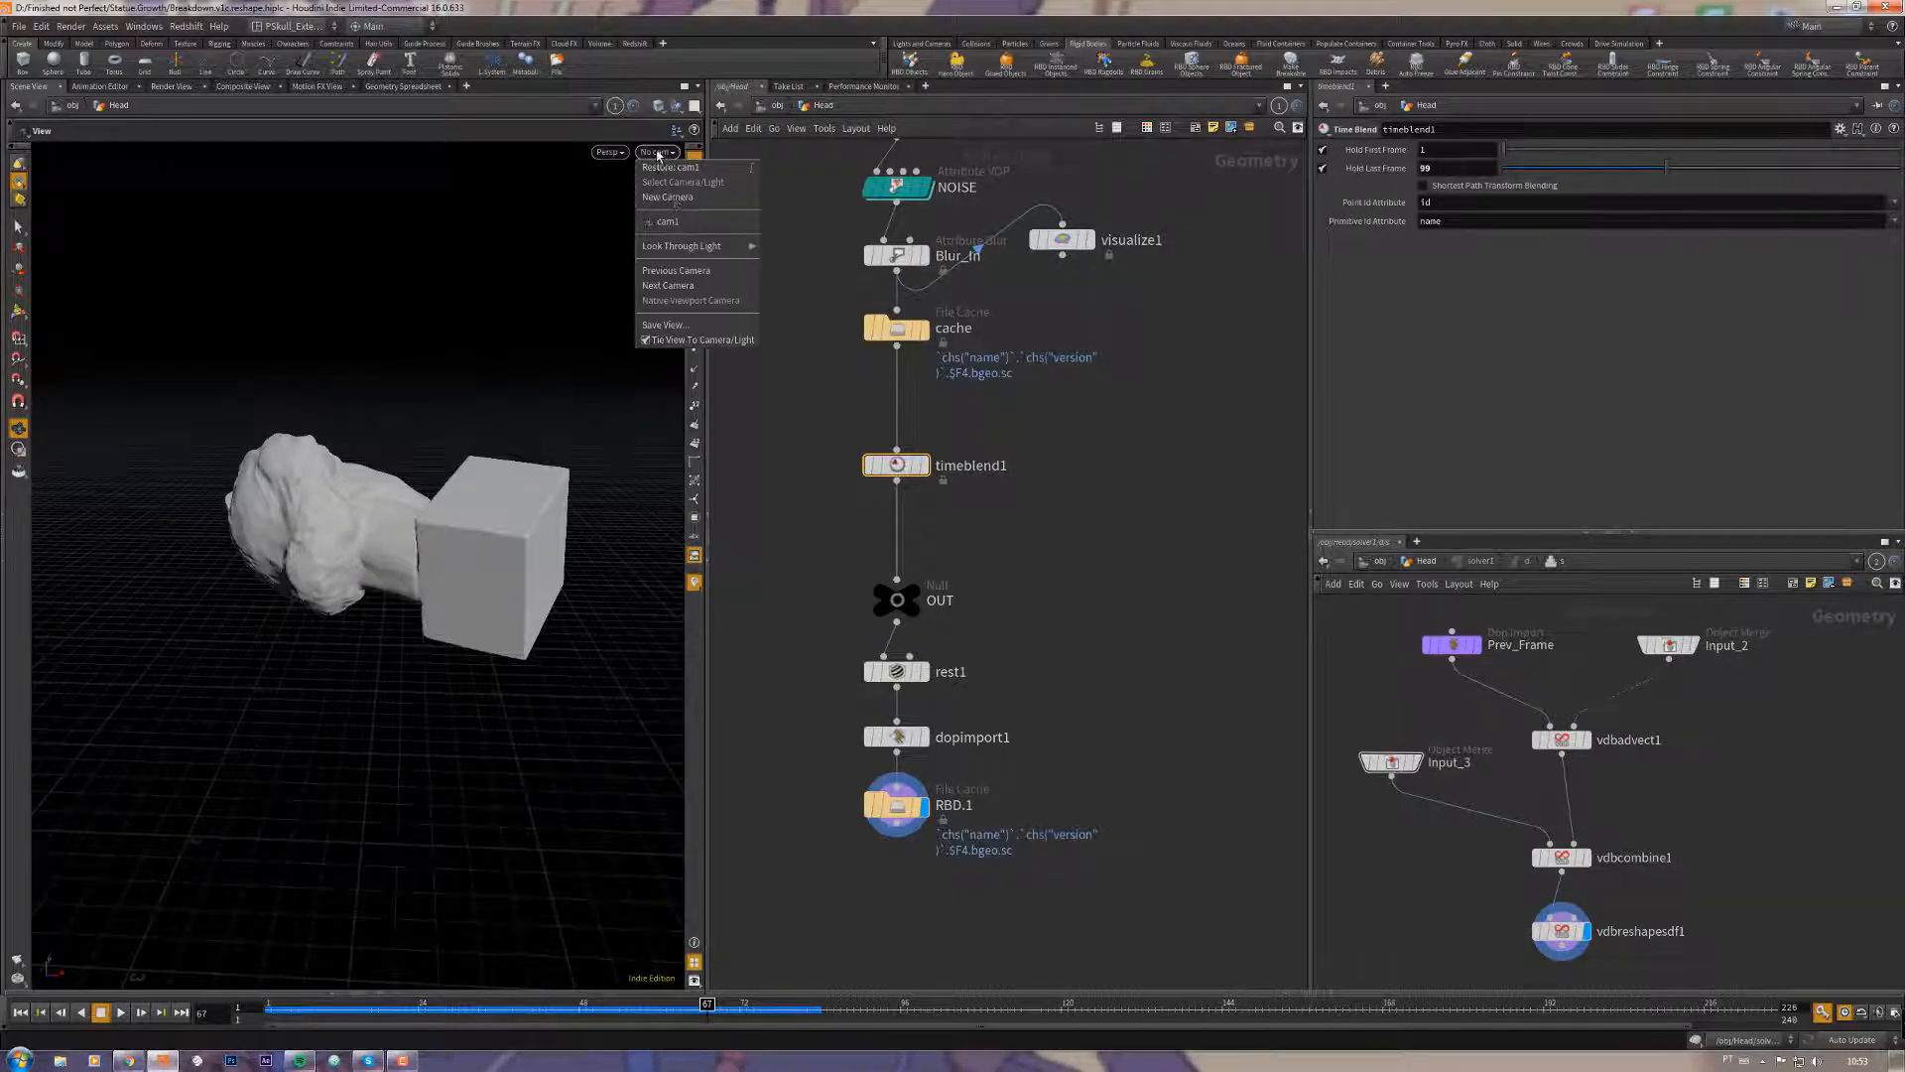
click(675, 220)
drag(296, 1022, 814, 990)
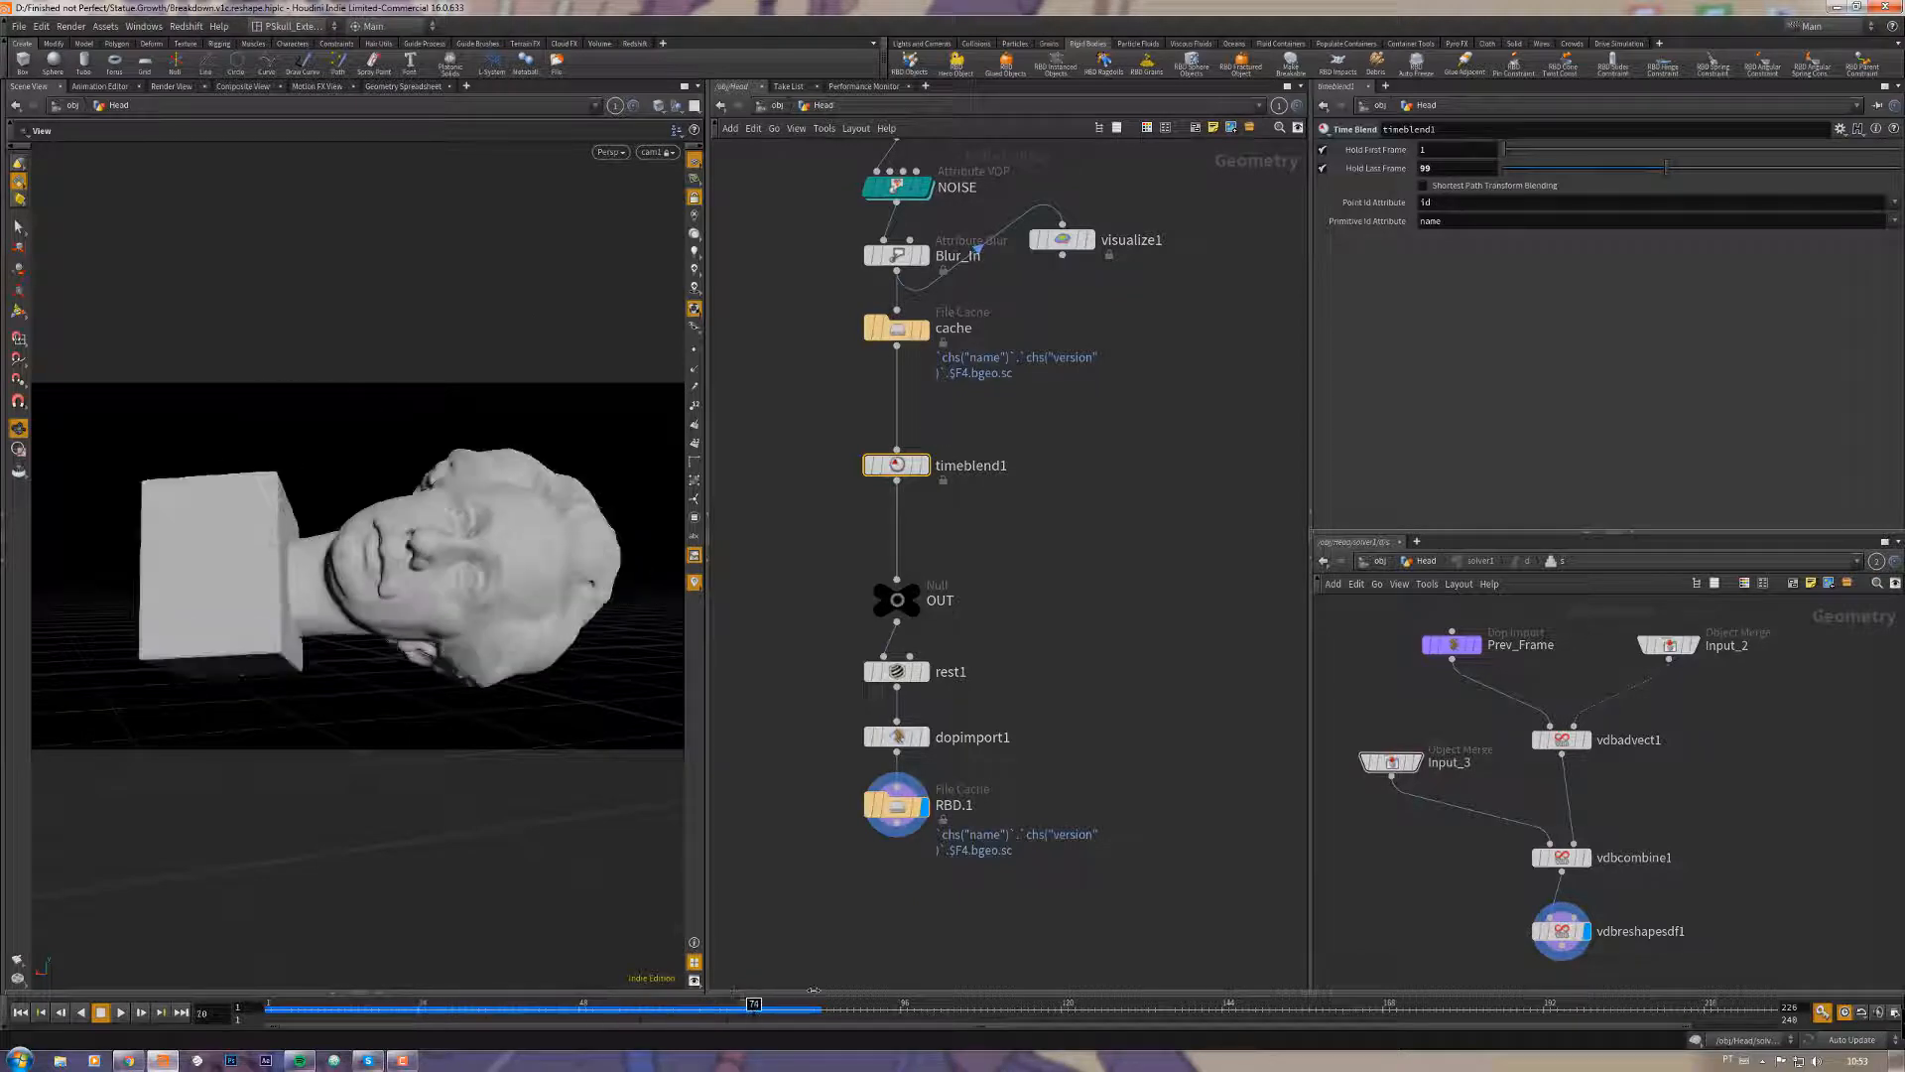
Step: Open AutoDopNetwork from the object level and review the geo1 RBD Object and rigidbodysolver1 settings
click(775, 106)
double_click(912, 536)
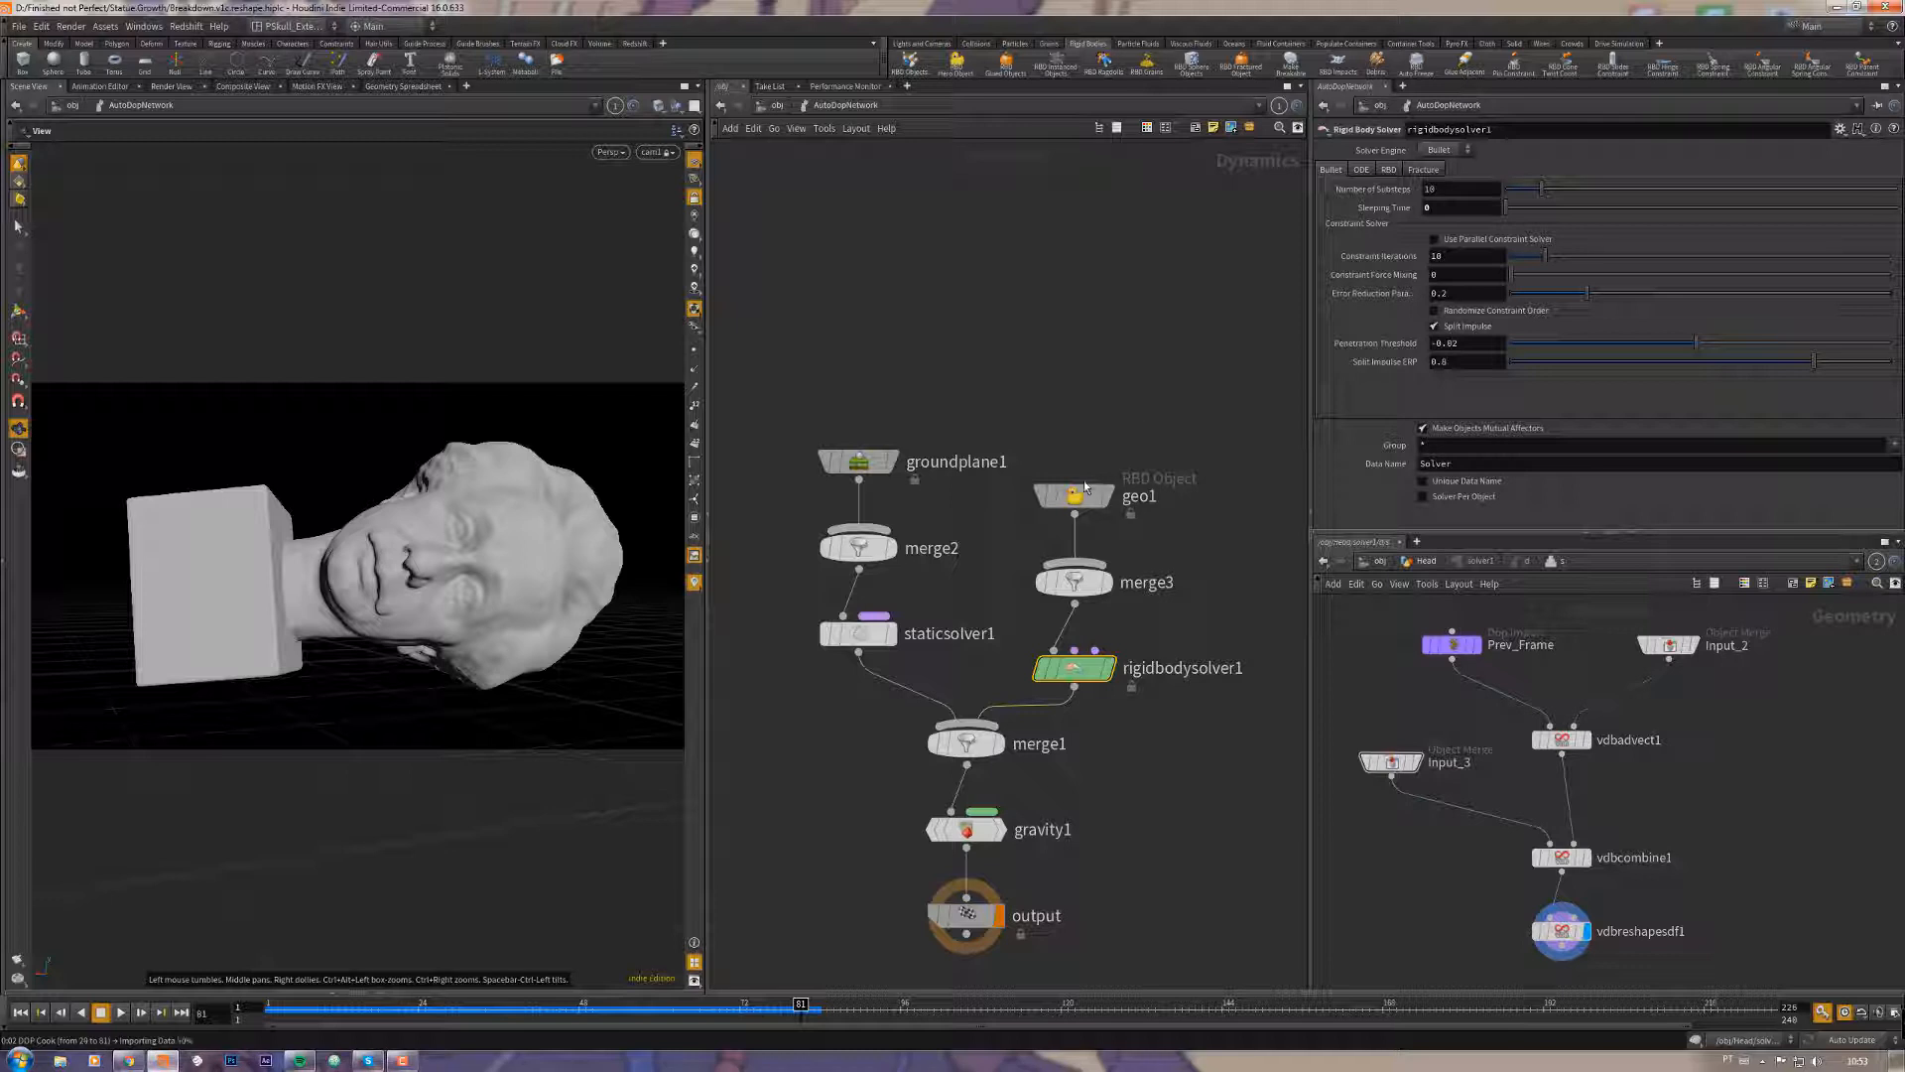
key(Escape)
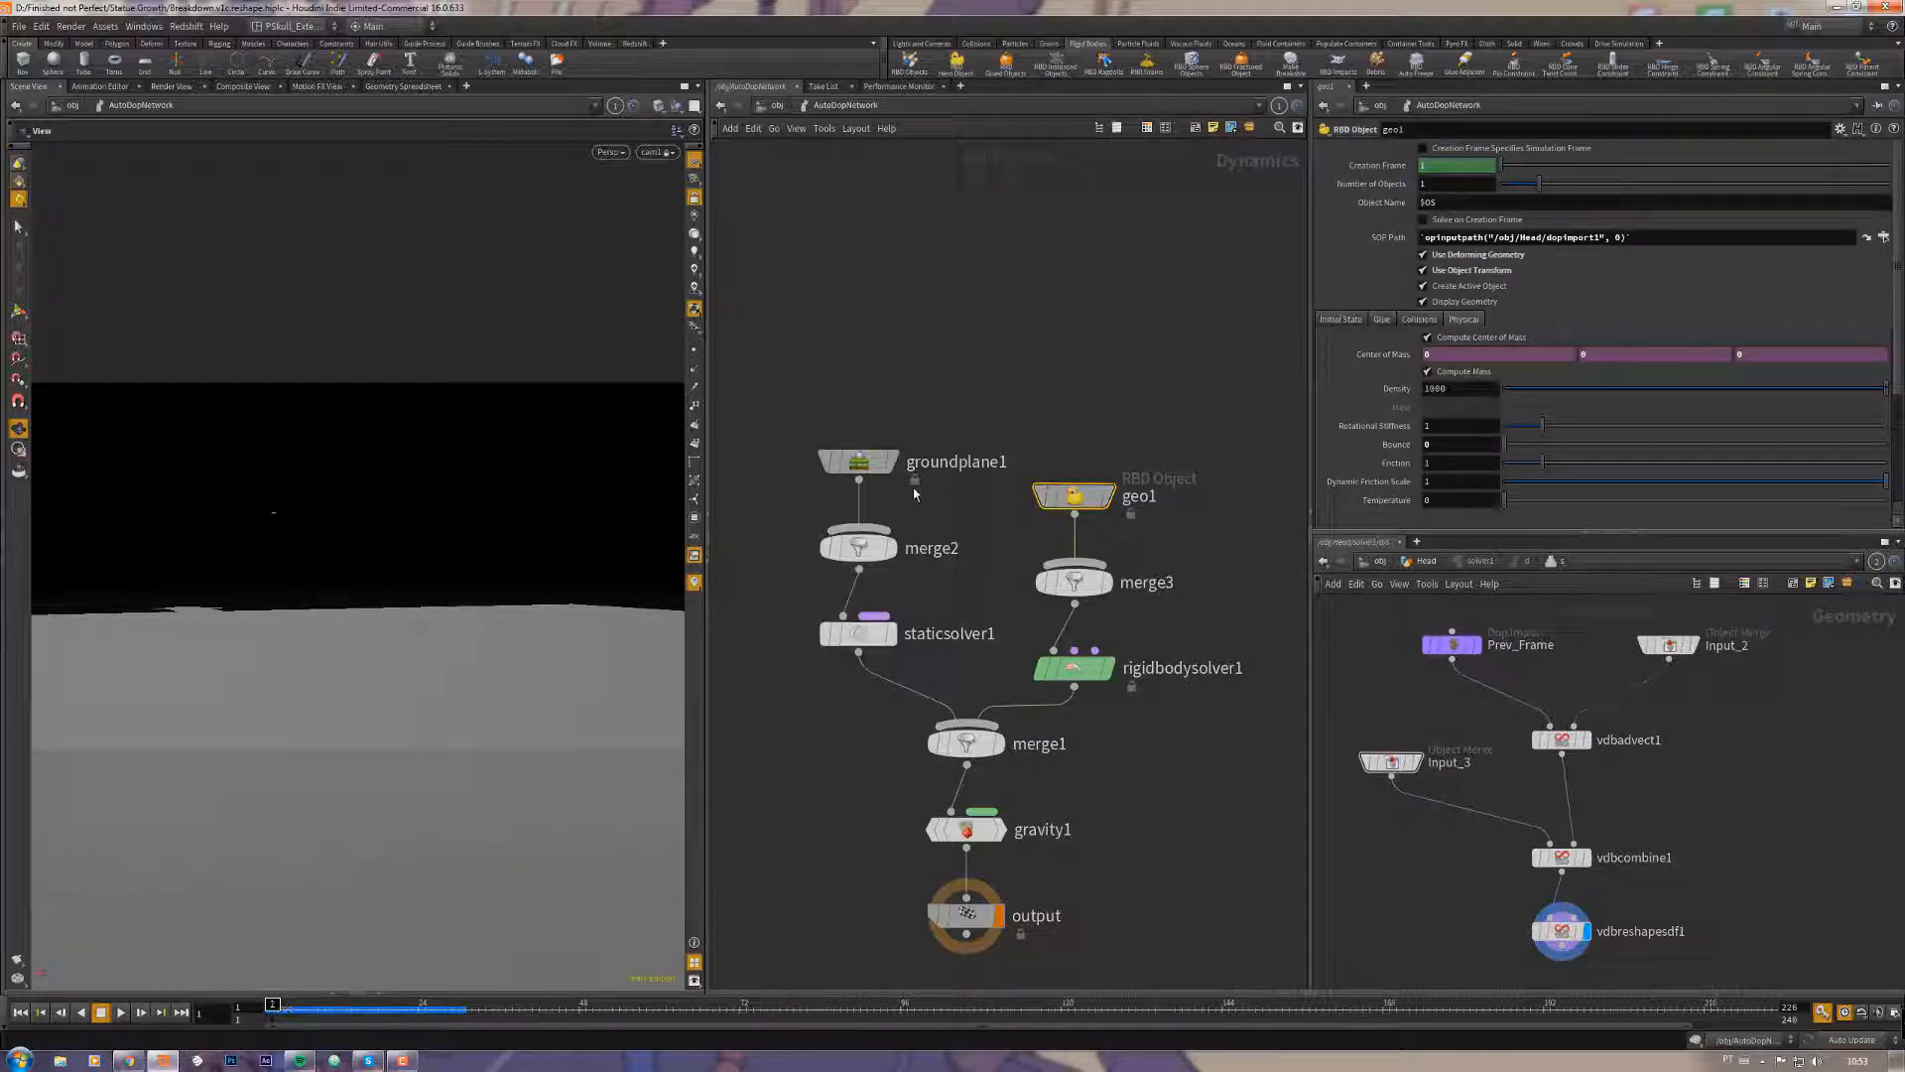
drag(1055, 335, 996, 484)
click(1073, 668)
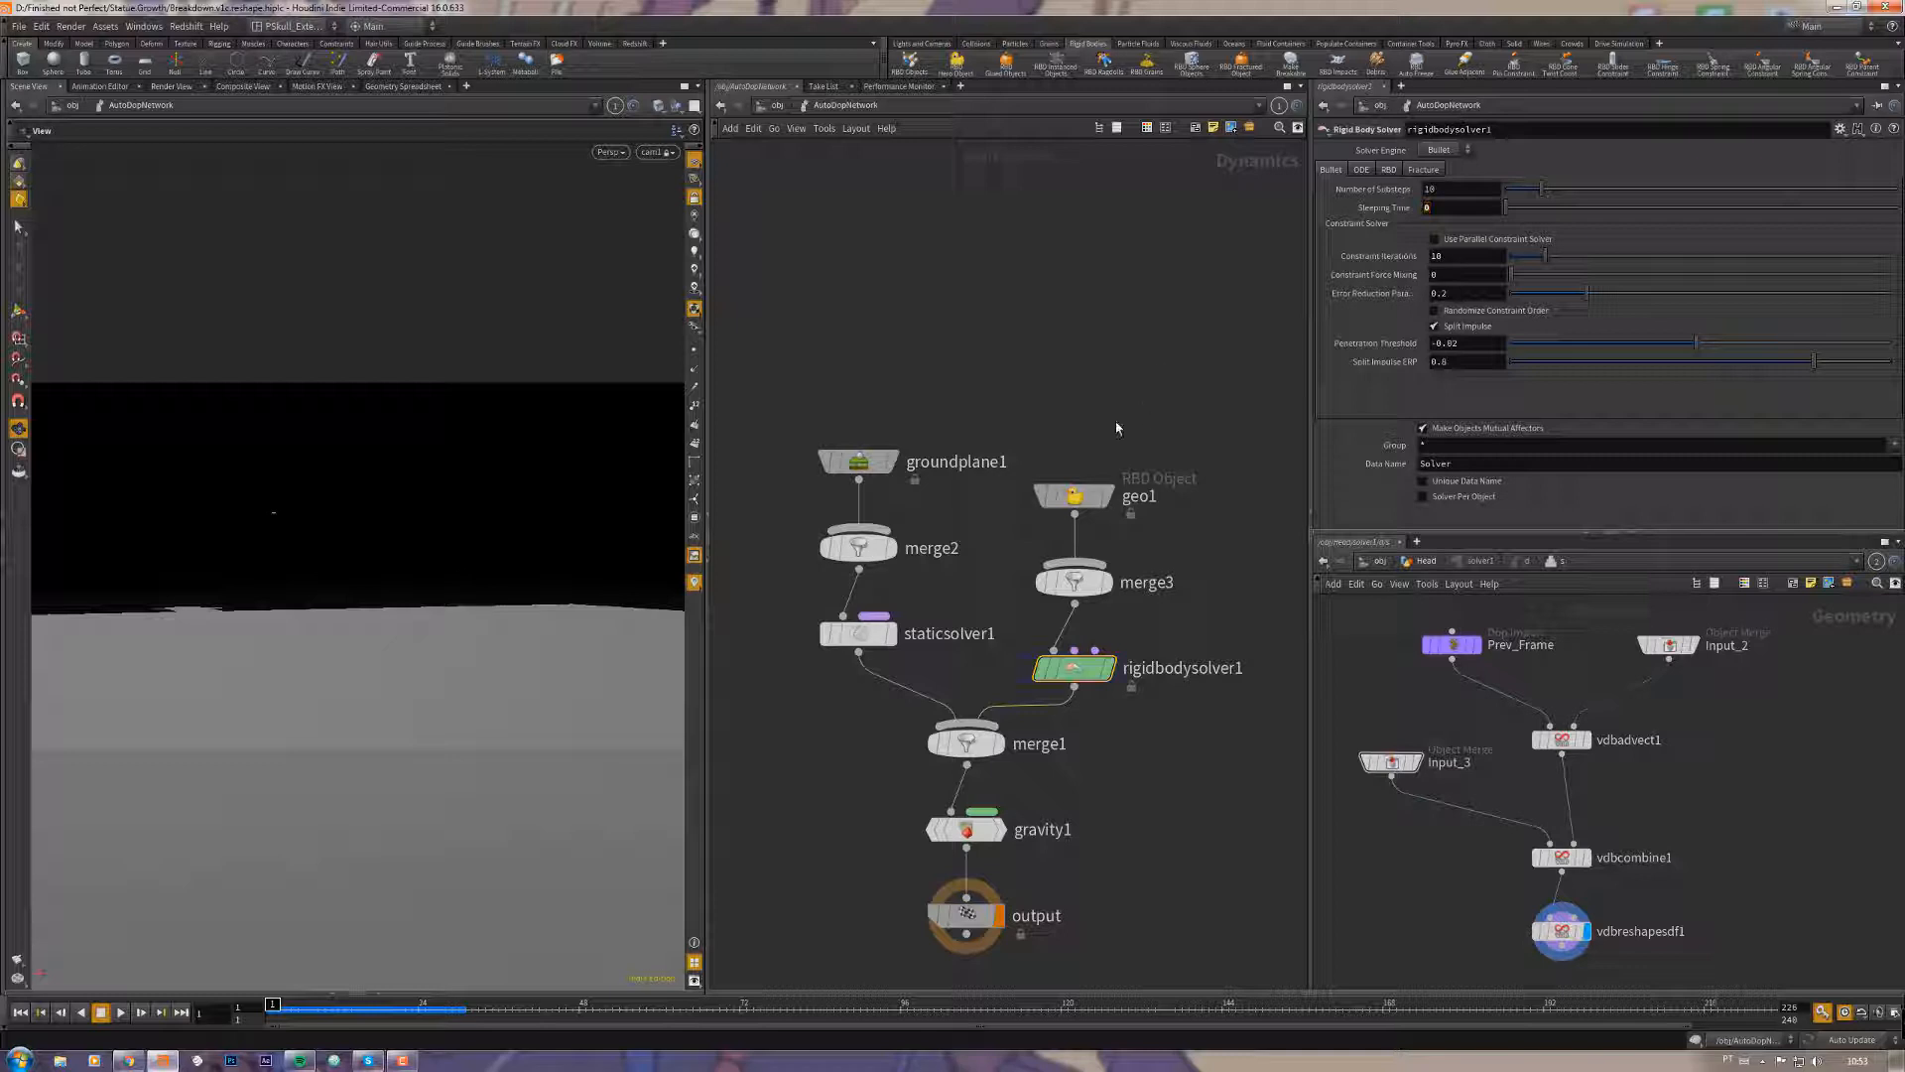
Step: Return to the Head geometry network and scrub the RBD.1 simulation to frame 82
click(777, 105)
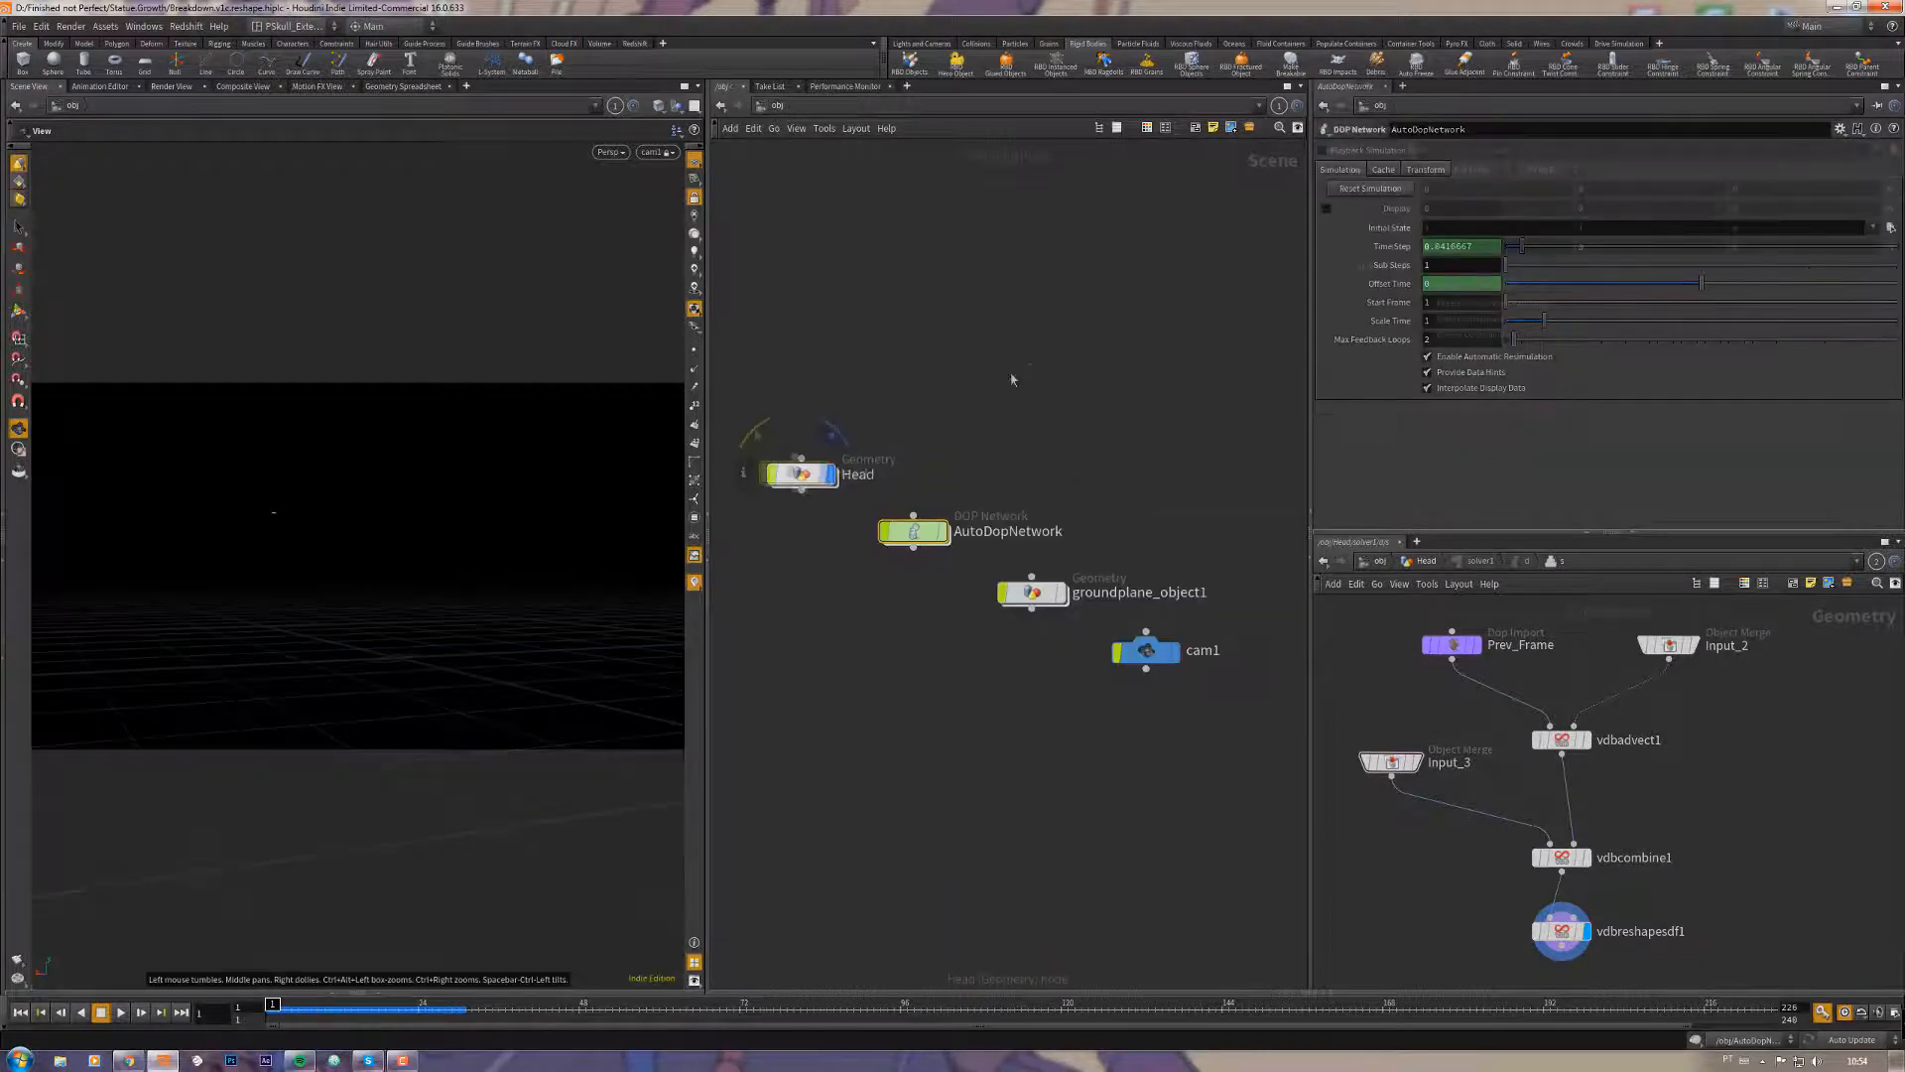
double_click(794, 470)
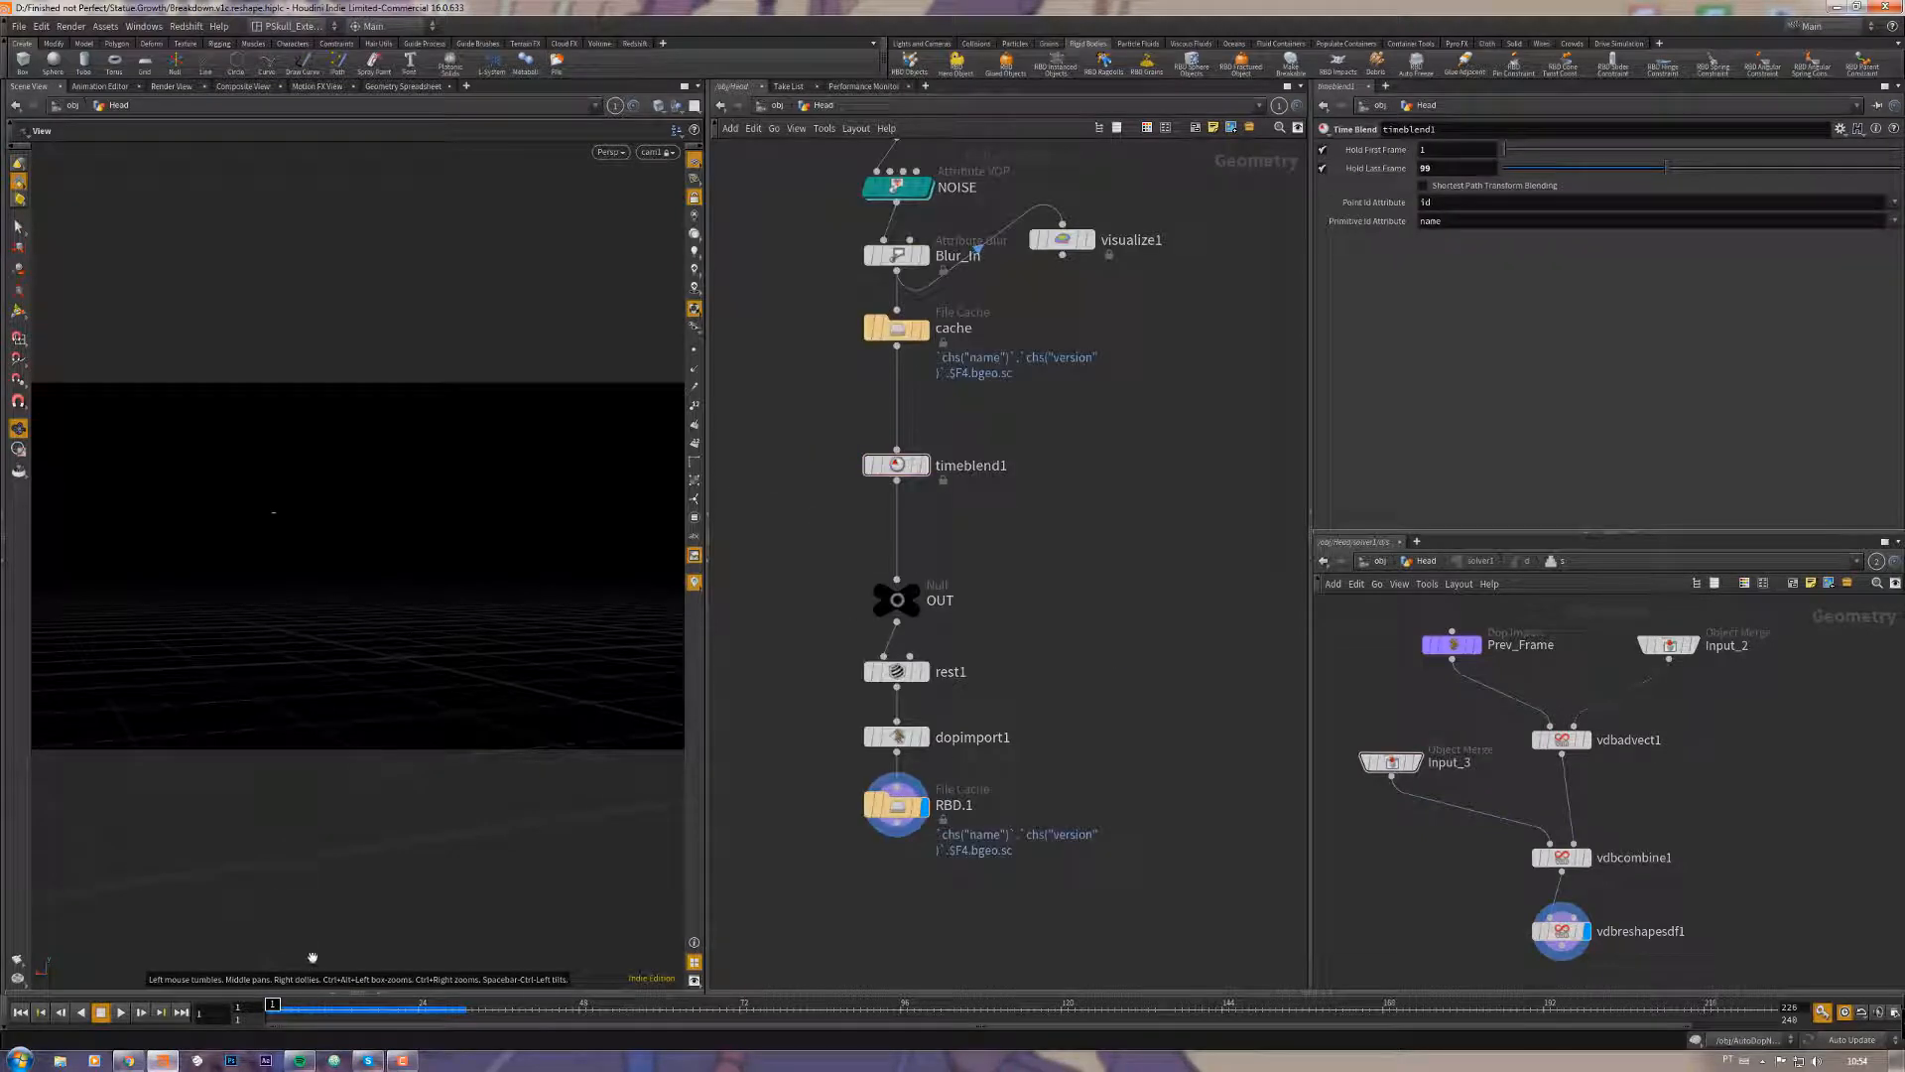
drag(485, 996, 455, 797)
click(386, 807)
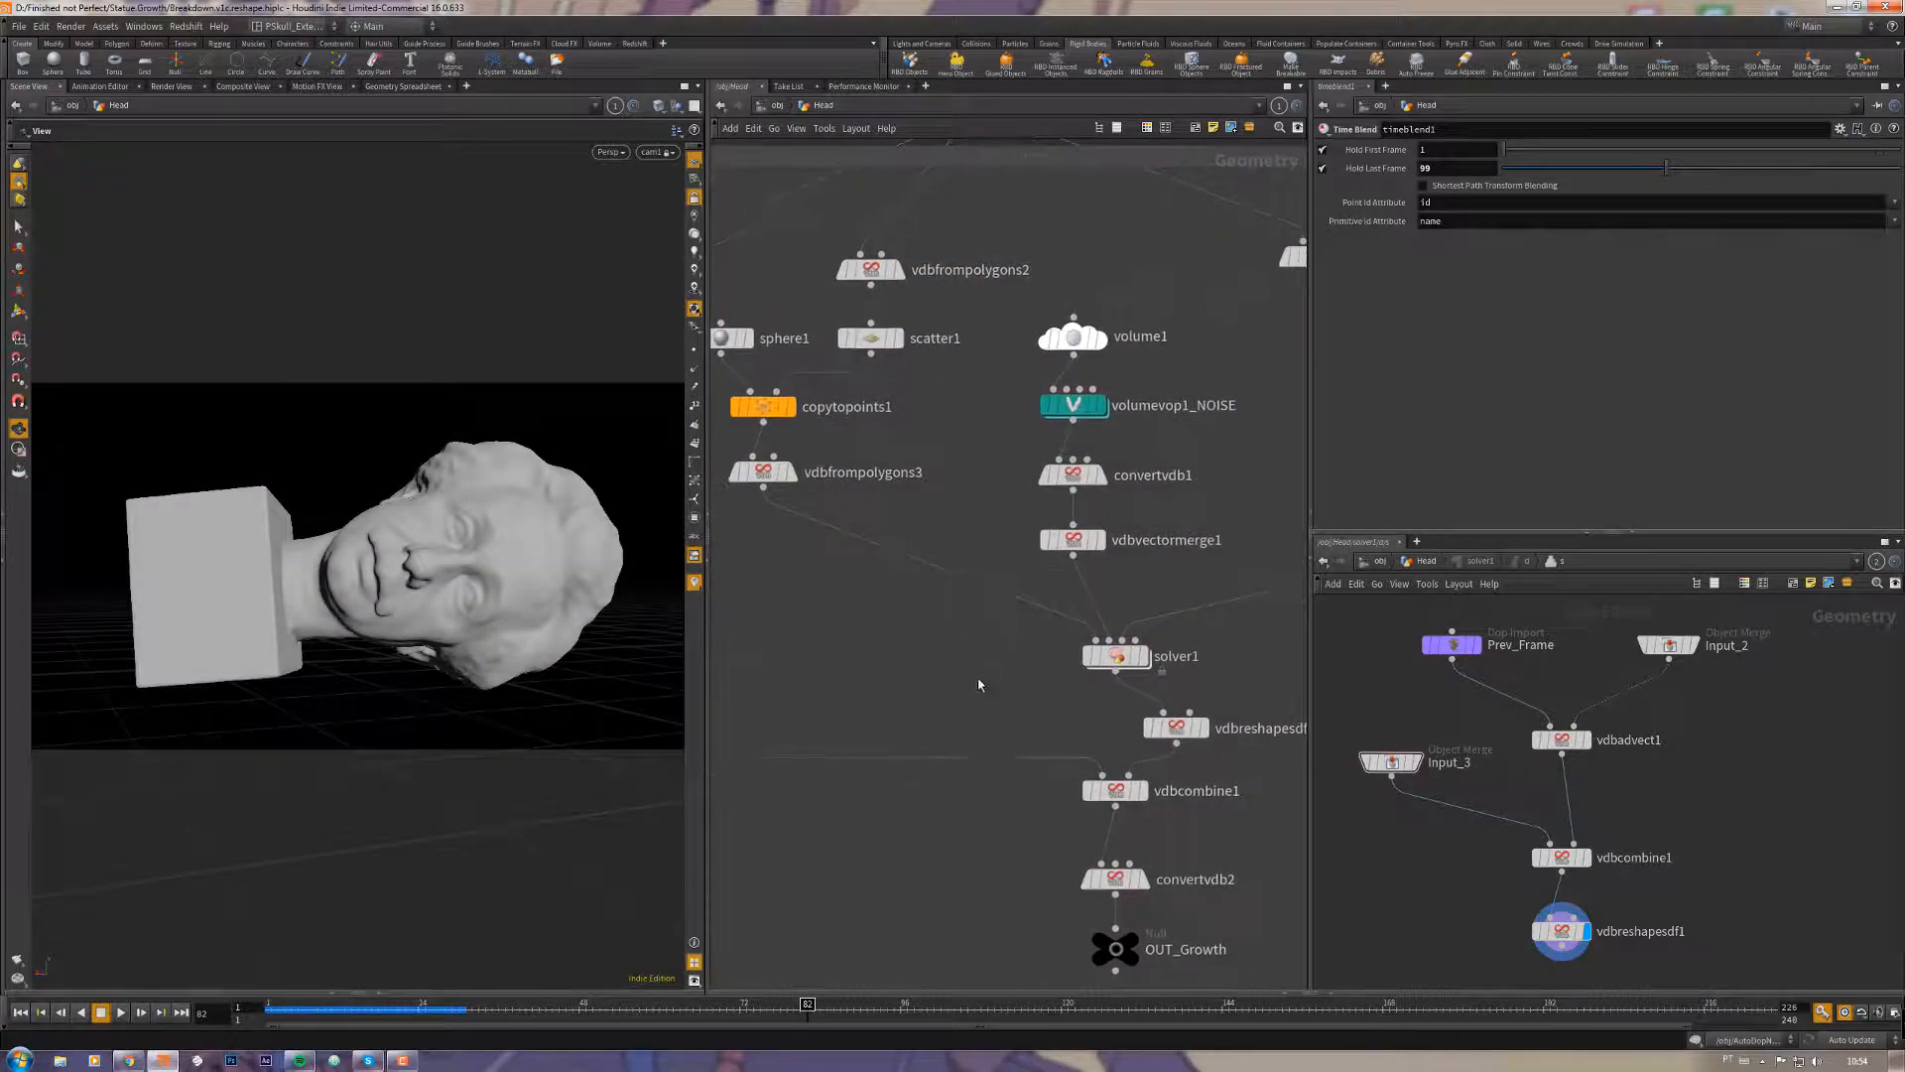
Step: Examine the VDB growth branch between OUT_Mesh and OUT_Growth, focusing on the nodes around solver1
middle_drag(978, 685, 801, 616)
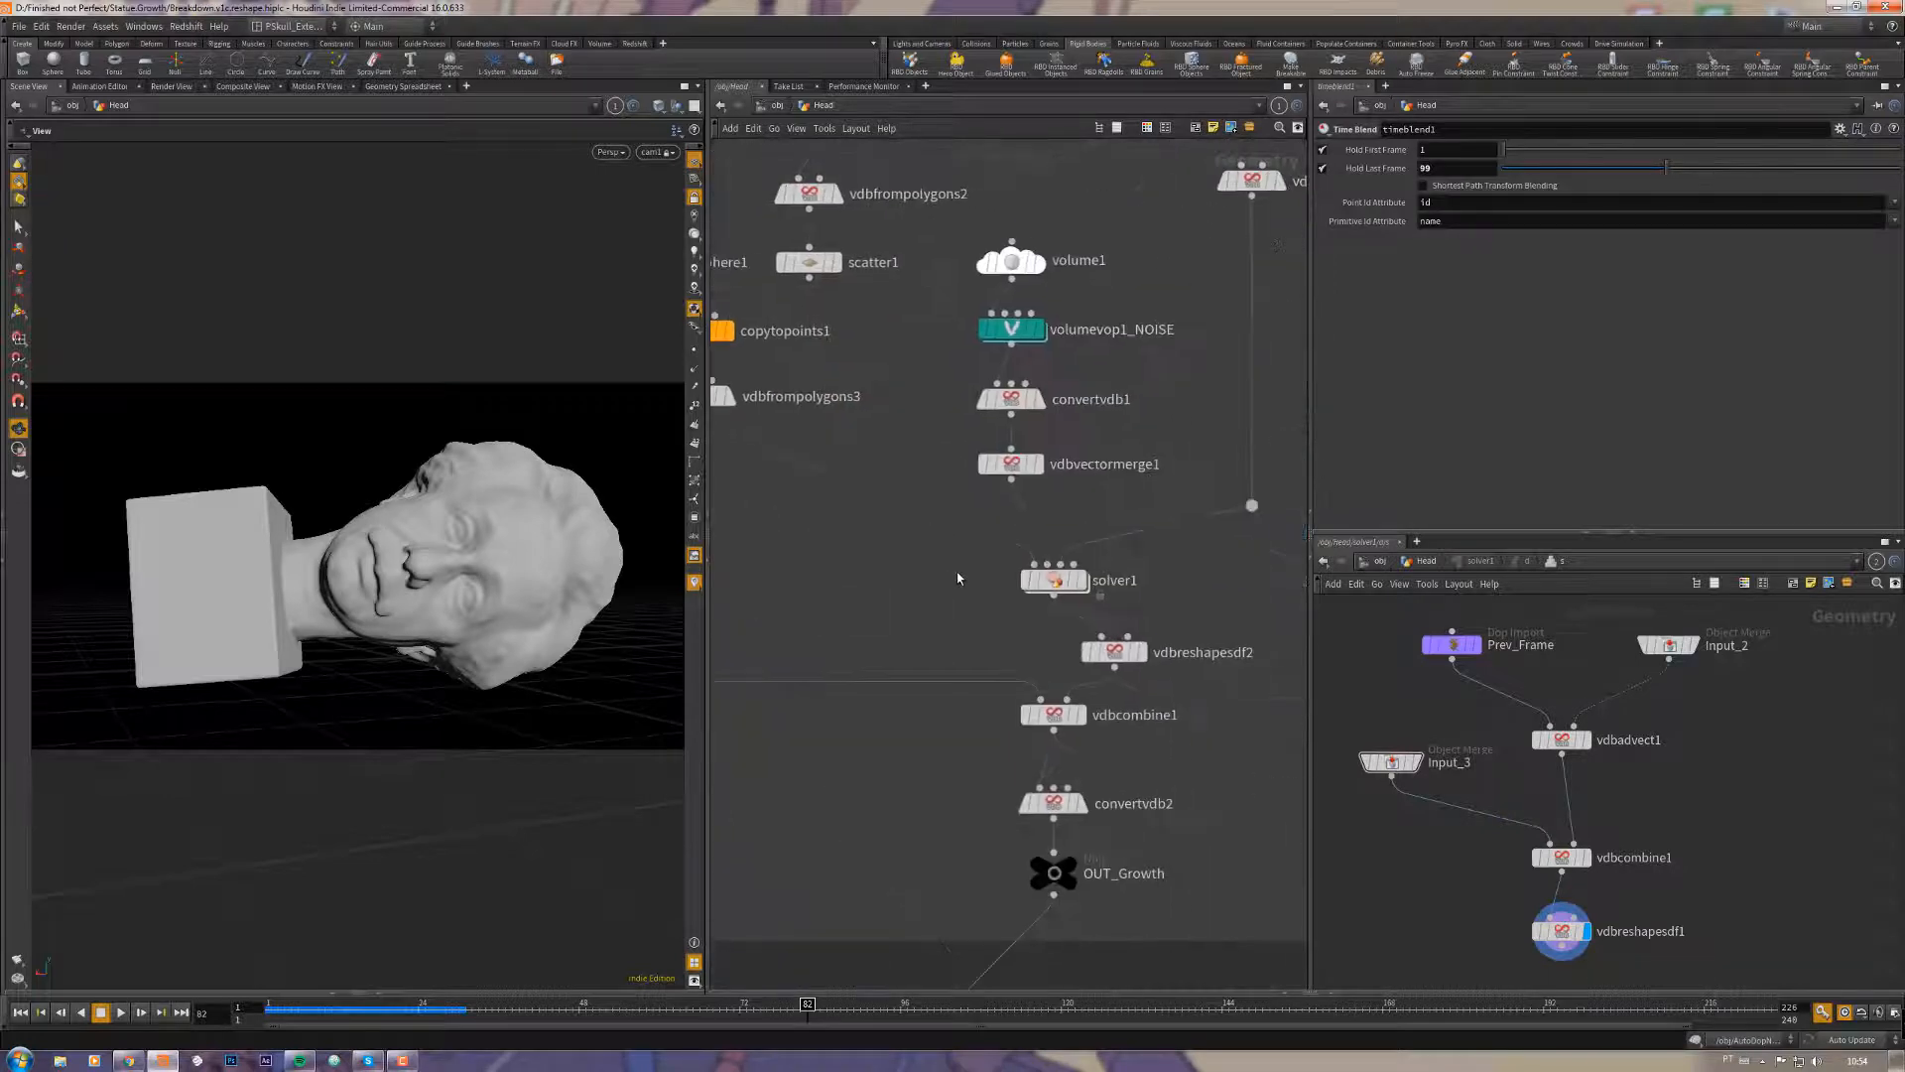
middle_drag(956, 575, 946, 977)
middle_drag(1042, 662, 1033, 389)
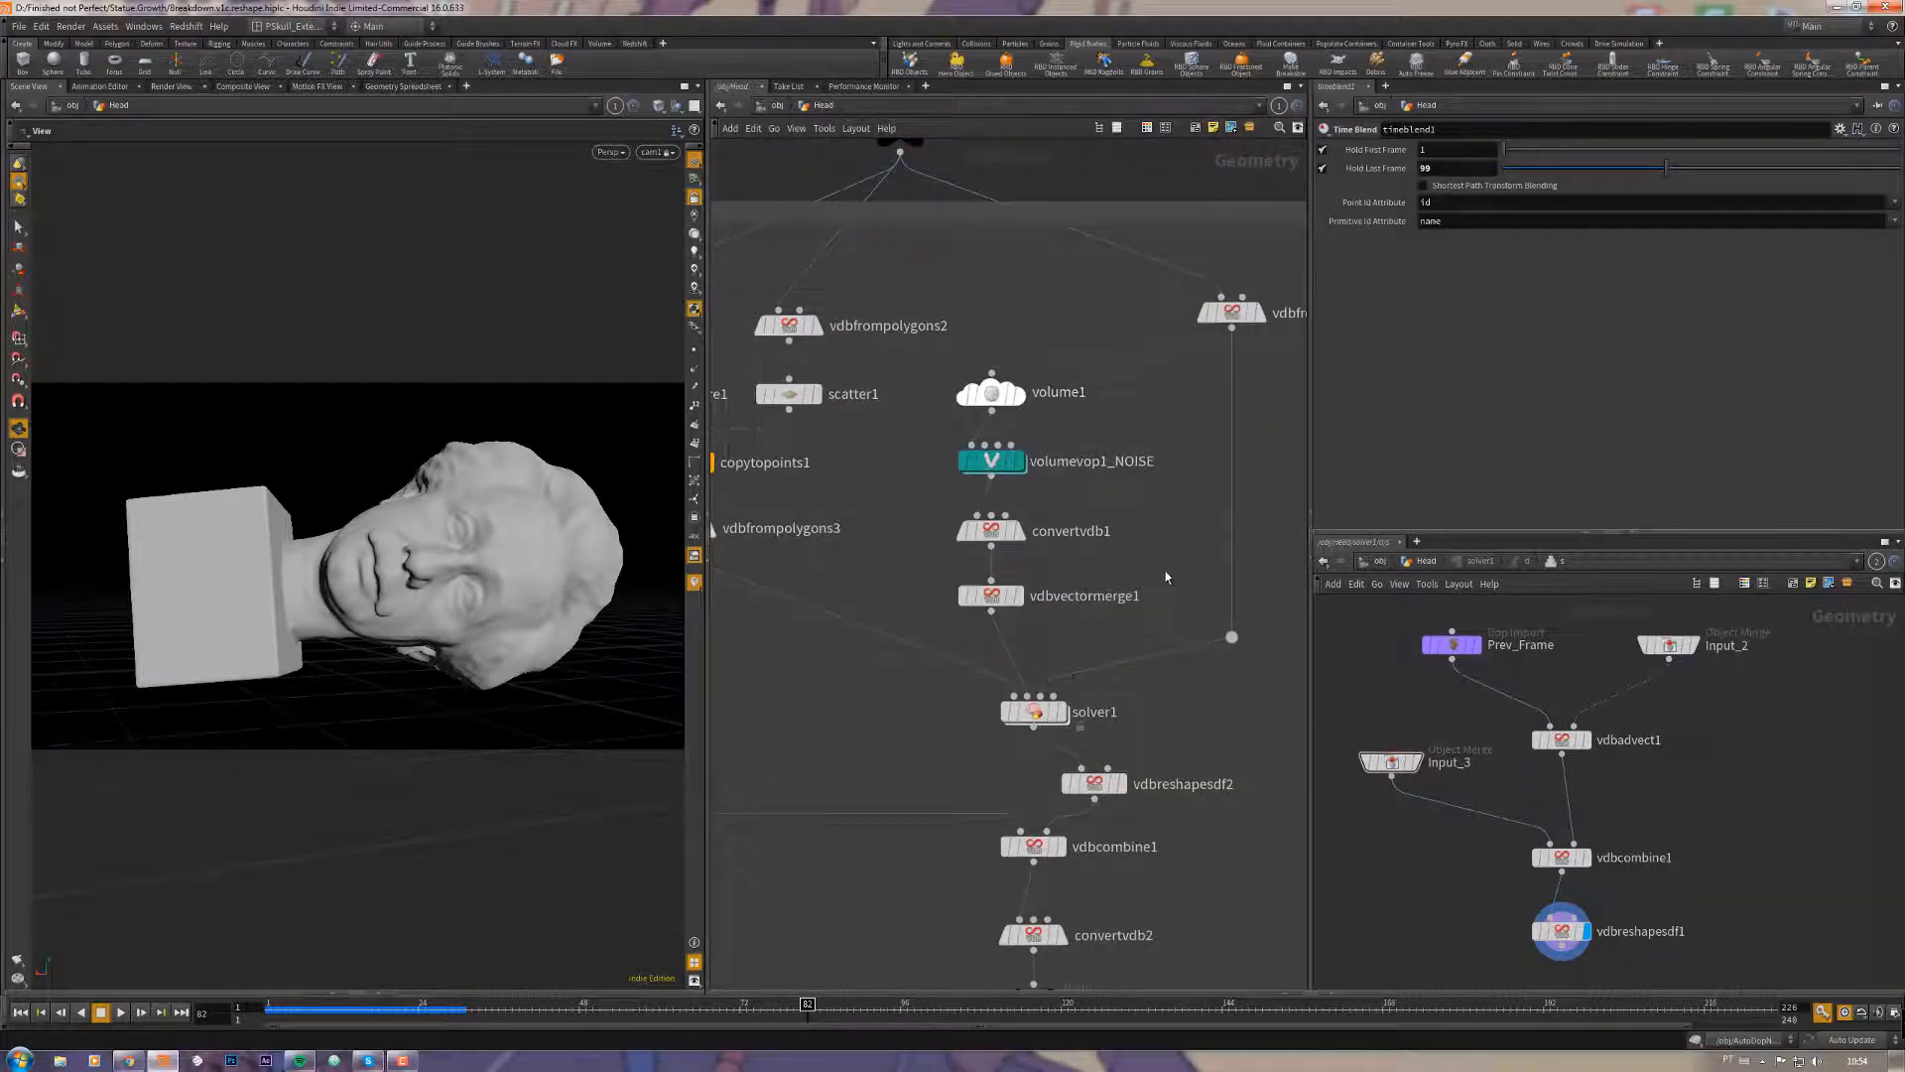
middle_drag(1013, 626, 1042, 642)
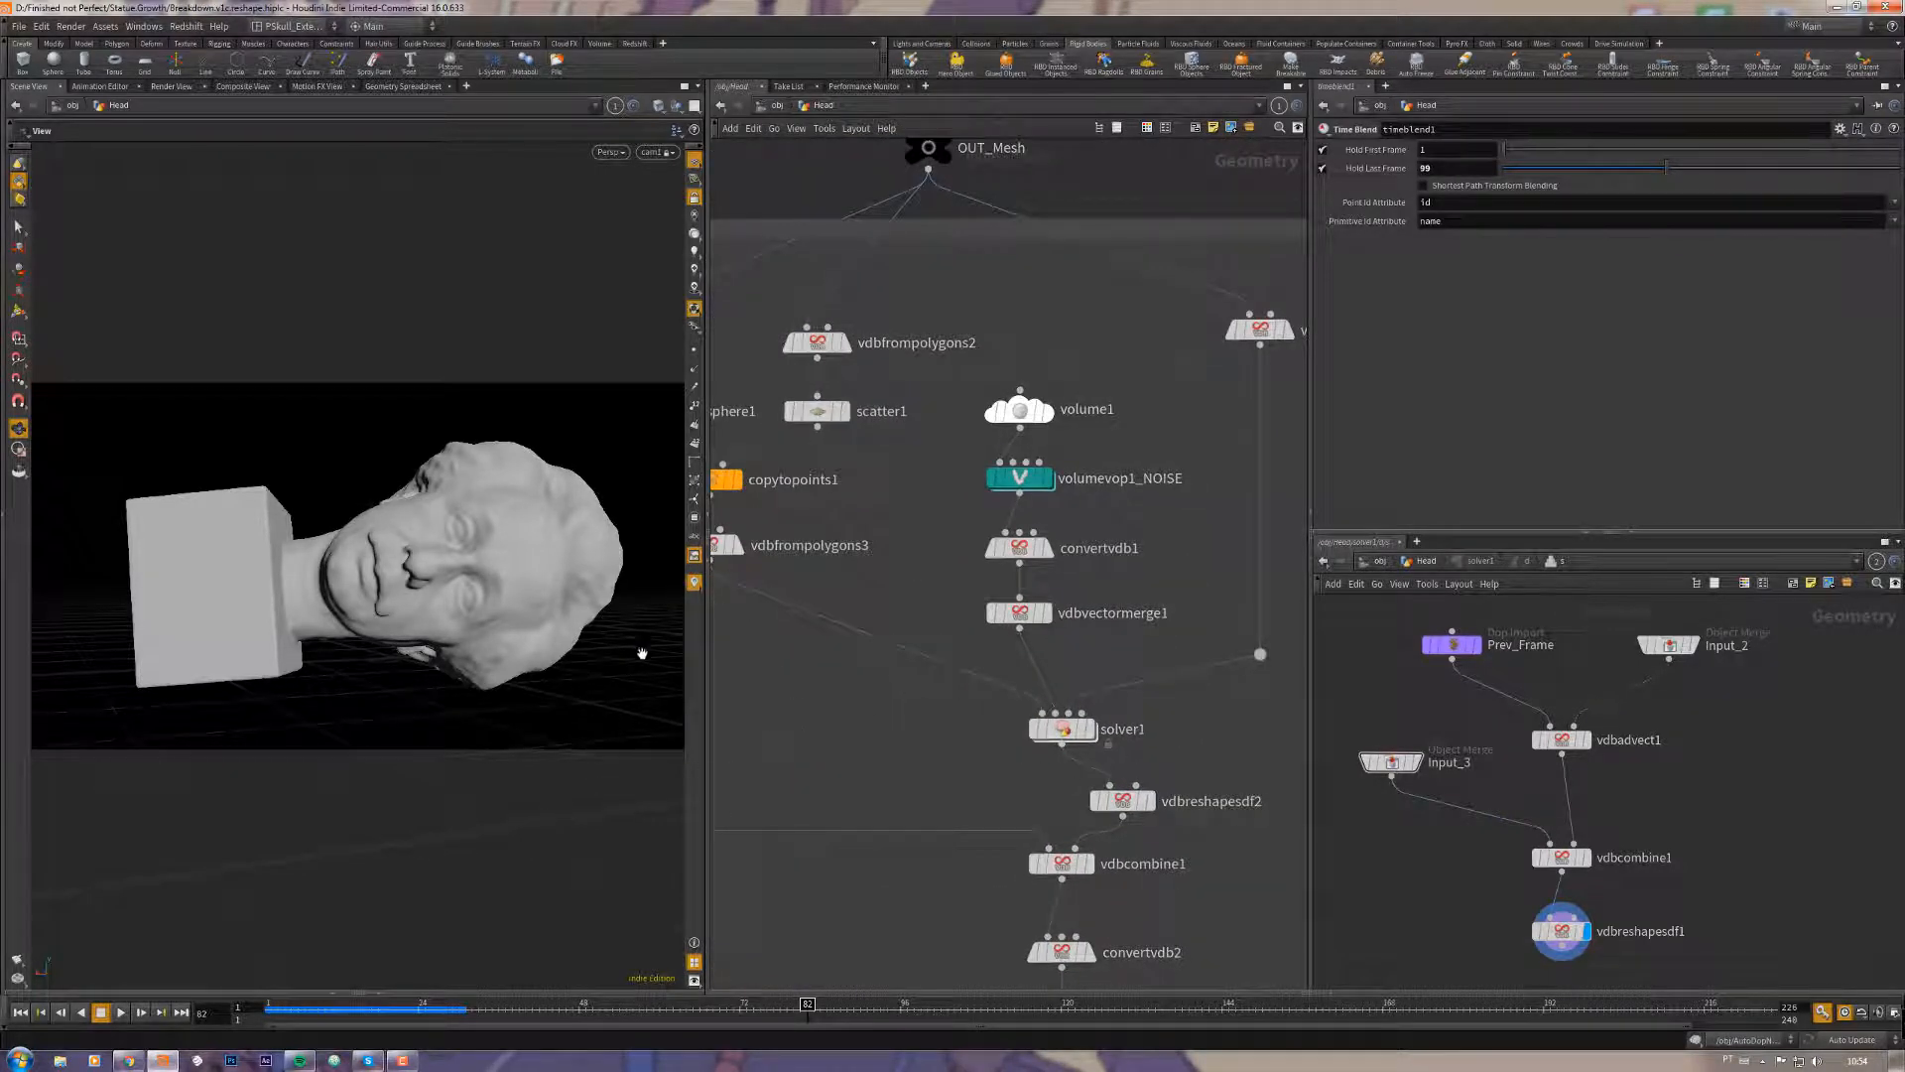
mouse_move(1068, 739)
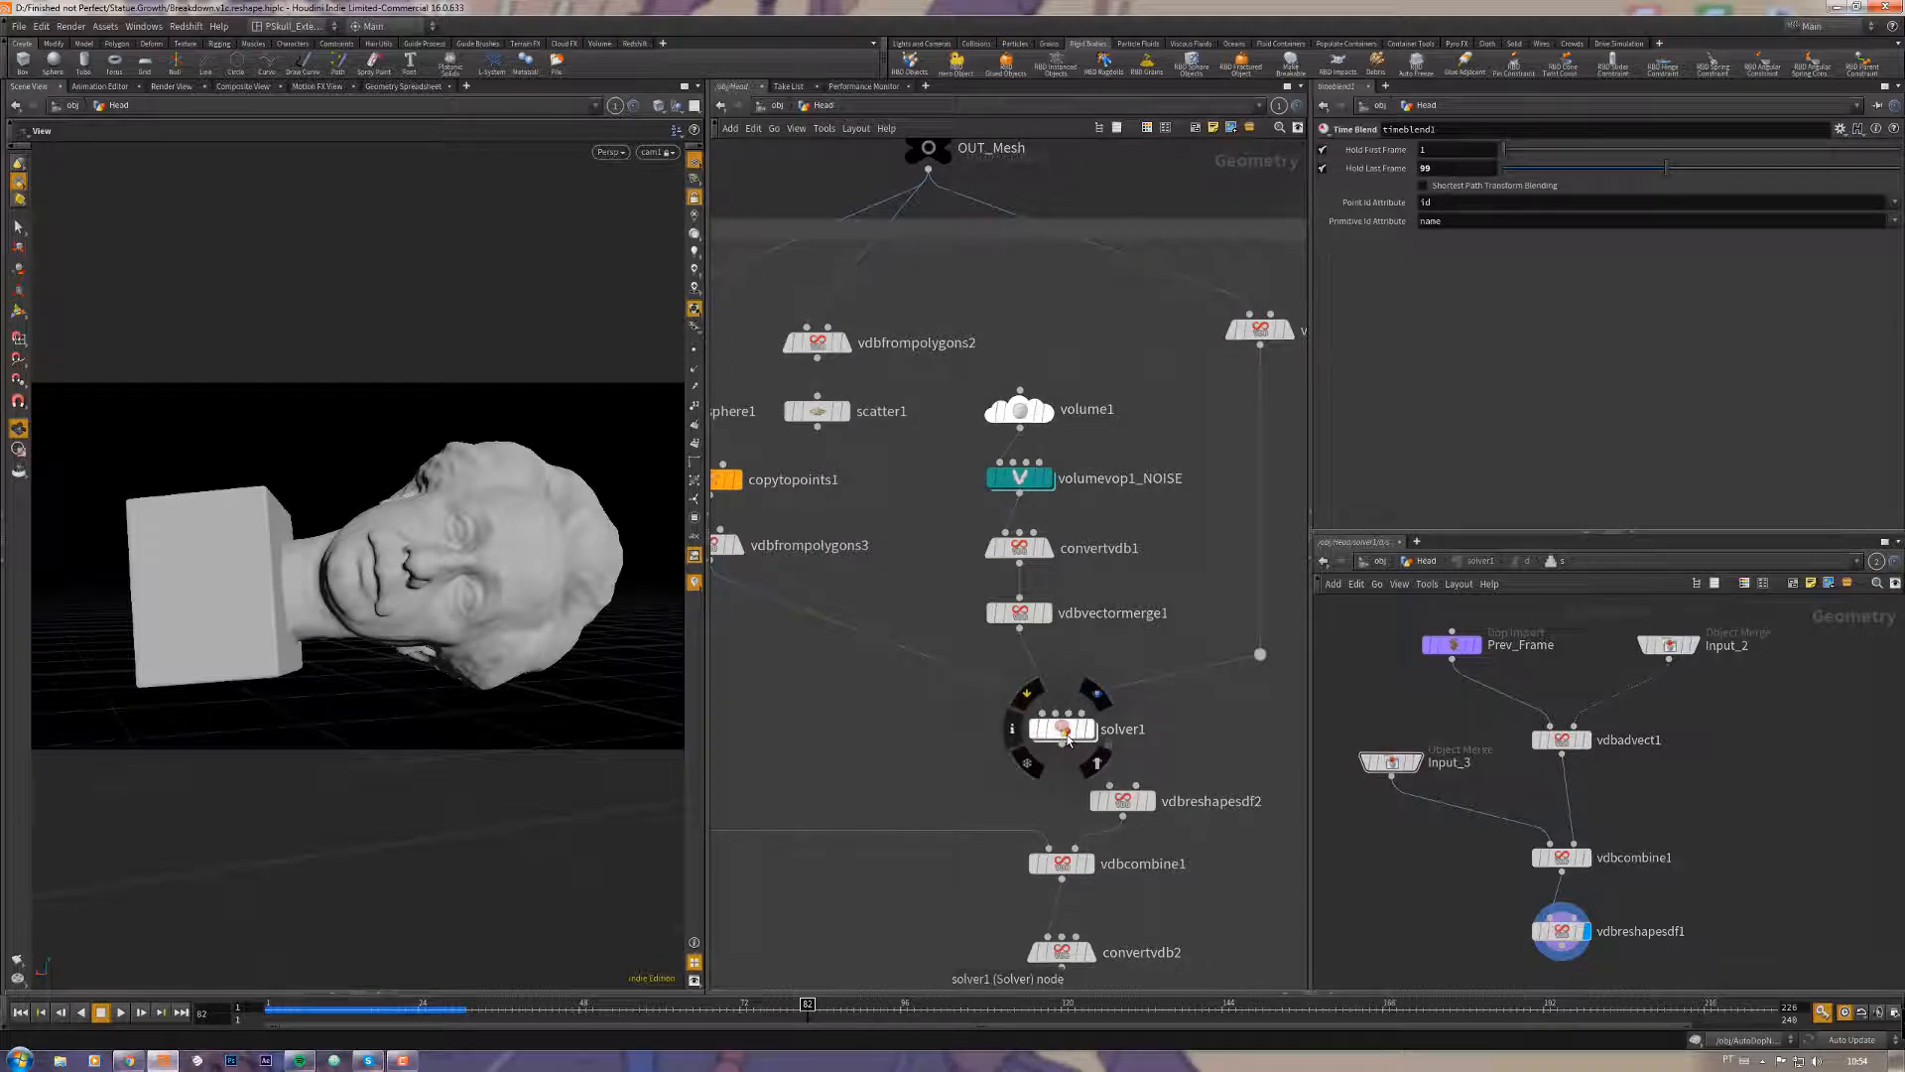